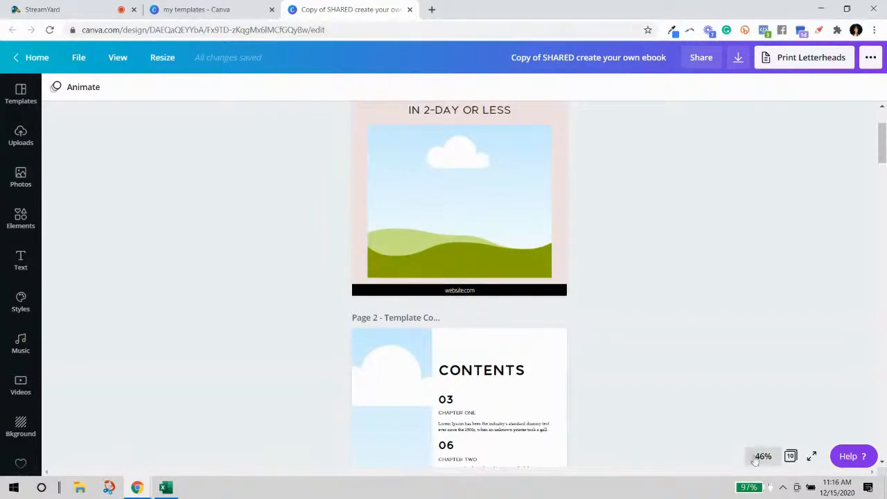
View the ebook at 75%, scroll through all ten pages, and switch to the my templates tab.
{"action": "left_click", "coordinate": [756, 298]}
{"action": "scroll", "coordinate": [724, 313], "scroll_direction": "up", "scroll_amount": 5}
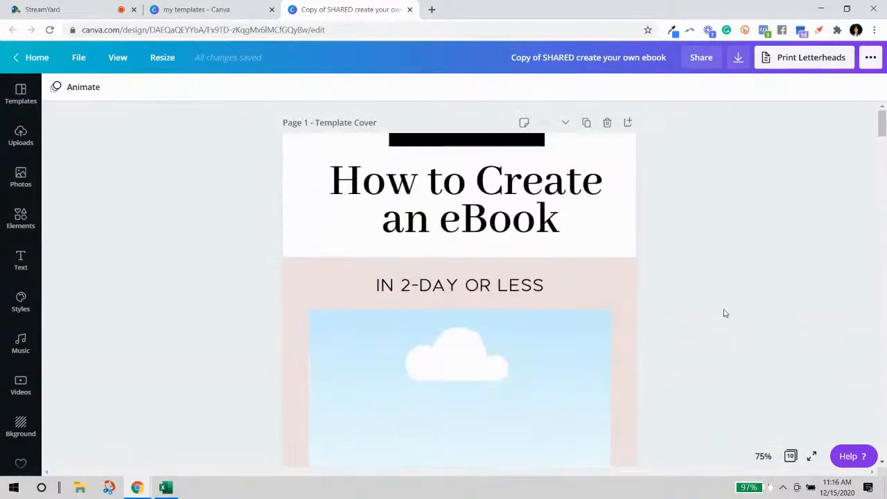
{"action": "scroll", "coordinate": [554, 179], "scroll_direction": "down", "scroll_amount": 8}
{"action": "scroll", "coordinate": [487, 225], "scroll_direction": "down", "scroll_amount": 10}
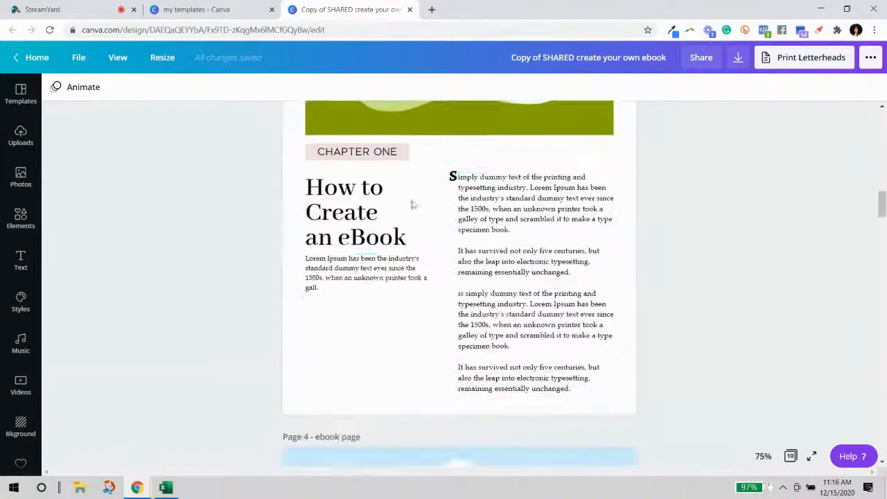
{"action": "scroll", "coordinate": [461, 246], "scroll_direction": "down", "scroll_amount": 10}
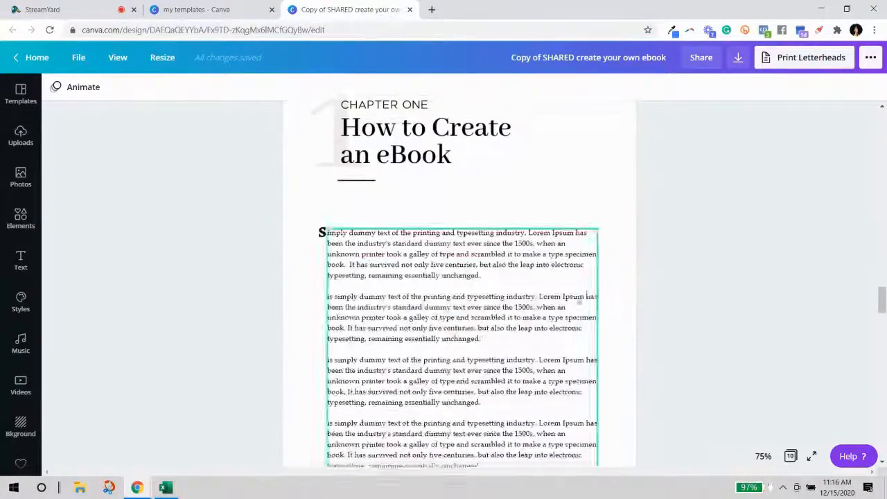
{"action": "scroll", "coordinate": [600, 188], "scroll_direction": "up", "scroll_amount": 3}
{"action": "scroll", "coordinate": [478, 312], "scroll_direction": "down", "scroll_amount": 4}
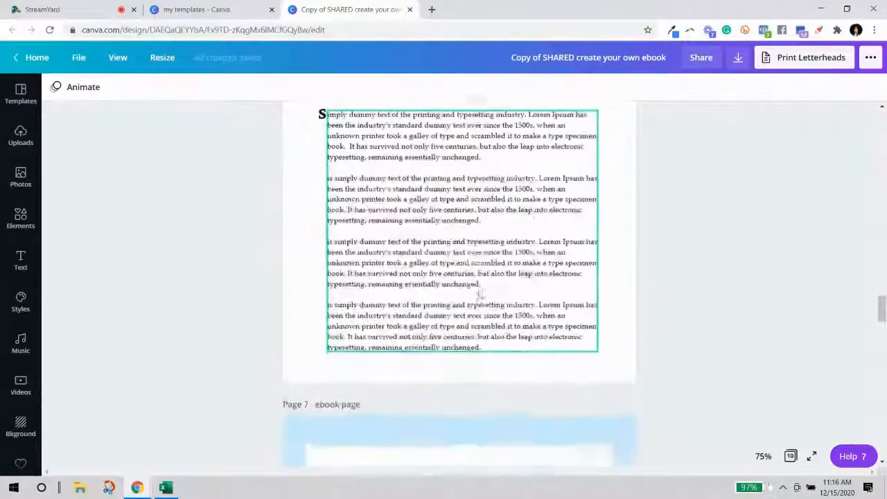
{"action": "scroll", "coordinate": [481, 295], "scroll_direction": "down", "scroll_amount": 10}
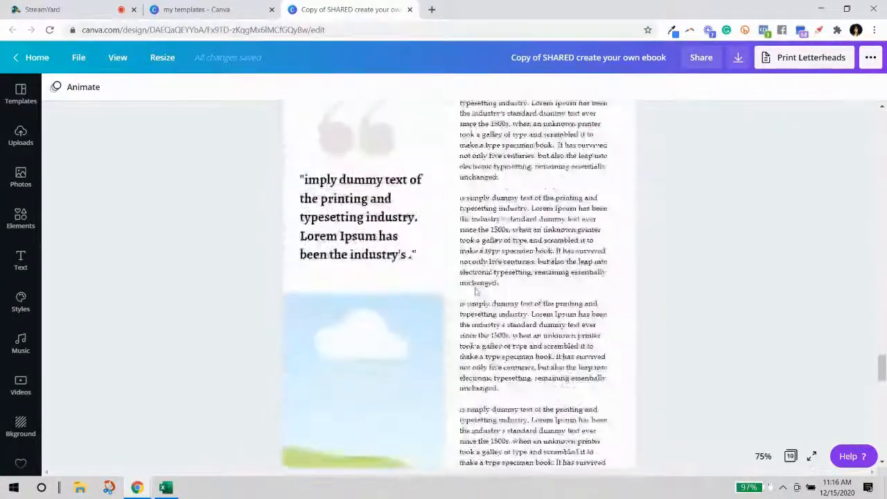
{"action": "scroll", "coordinate": [476, 293], "scroll_direction": "up", "scroll_amount": 10}
{"action": "scroll", "coordinate": [478, 292], "scroll_direction": "down", "scroll_amount": 15}
{"action": "scroll", "coordinate": [487, 291], "scroll_direction": "down", "scroll_amount": 4}
{"action": "scroll", "coordinate": [420, 234], "scroll_direction": "up", "scroll_amount": 2}
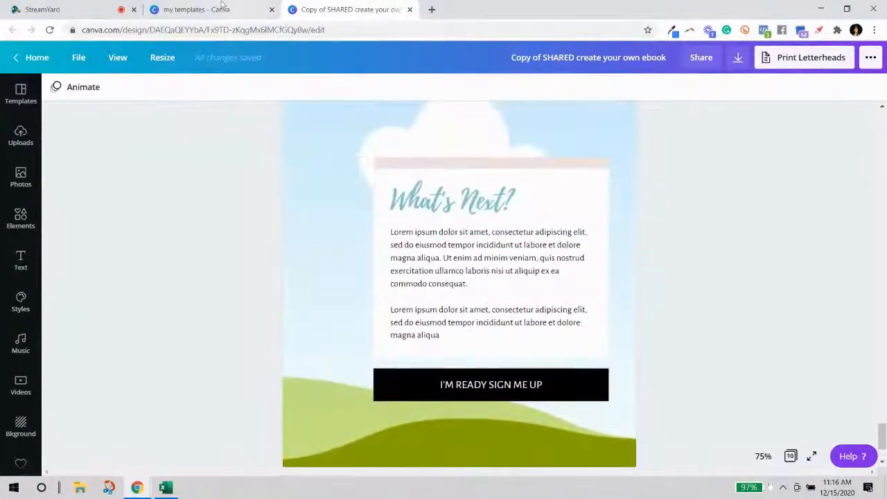
{"action": "scroll", "coordinate": [479, 234], "scroll_direction": "up", "scroll_amount": 3}
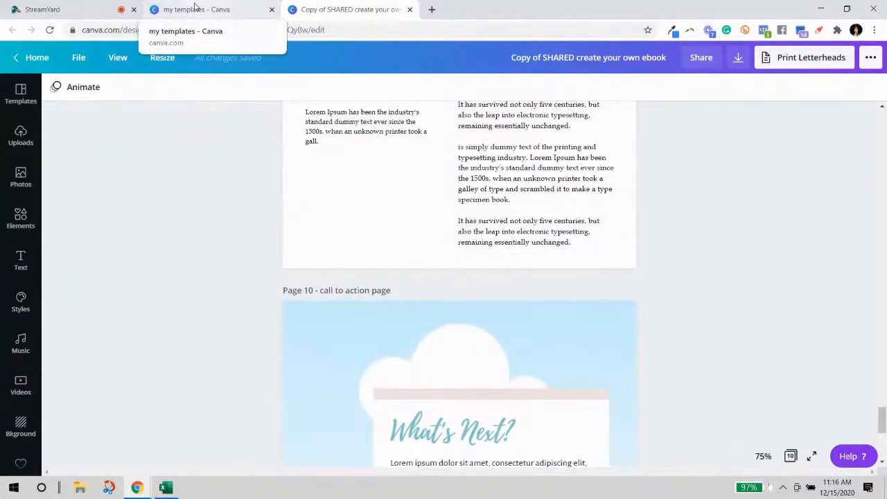
{"action": "left_click", "coordinate": [195, 8]}
Search Canva for 'Work' and filter the results to Your Designs.
{"action": "left_click", "coordinate": [569, 64]}
{"action": "type", "text": "Work"}
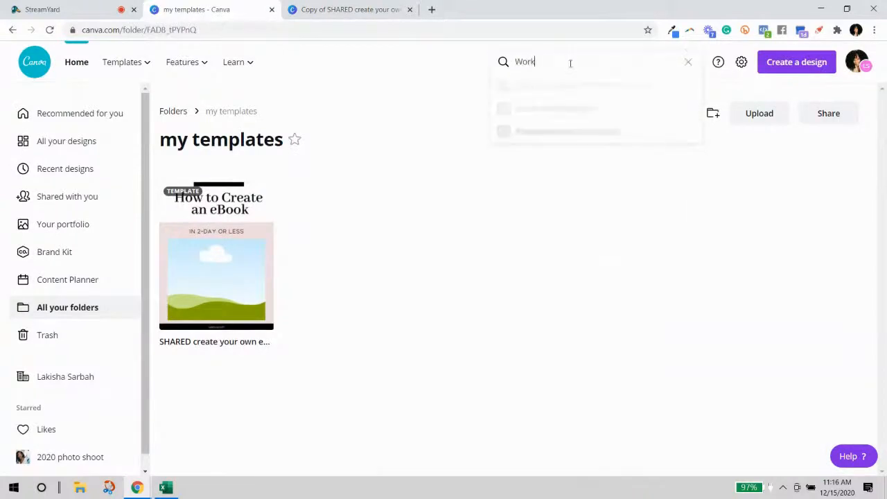
{"action": "key", "text": "Return"}
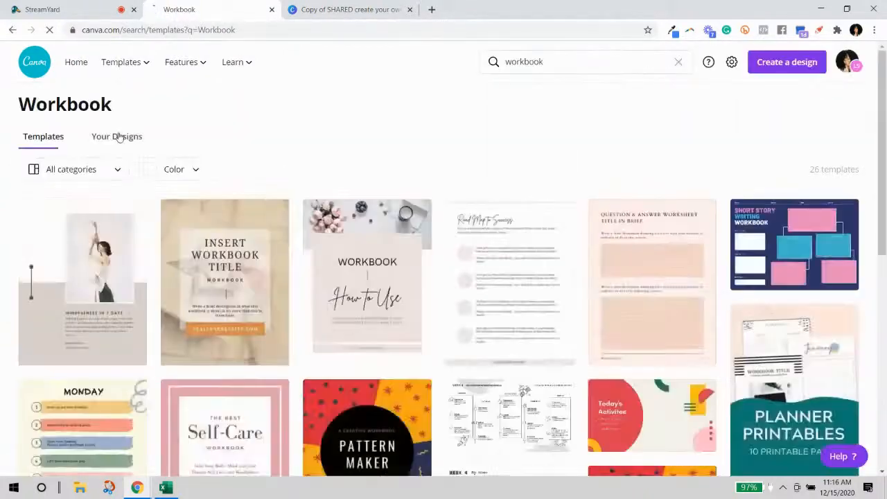
{"action": "left_click", "coordinate": [118, 136]}
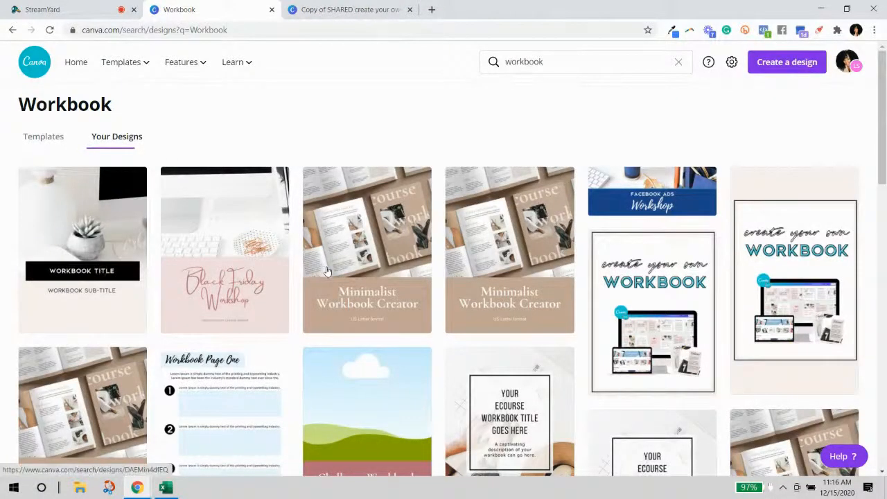
Open the Create Your Own Workbook design in the editor.
{"action": "scroll", "coordinate": [328, 270], "scroll_direction": "down", "scroll_amount": 6}
{"action": "scroll", "coordinate": [695, 235], "scroll_direction": "up", "scroll_amount": 5}
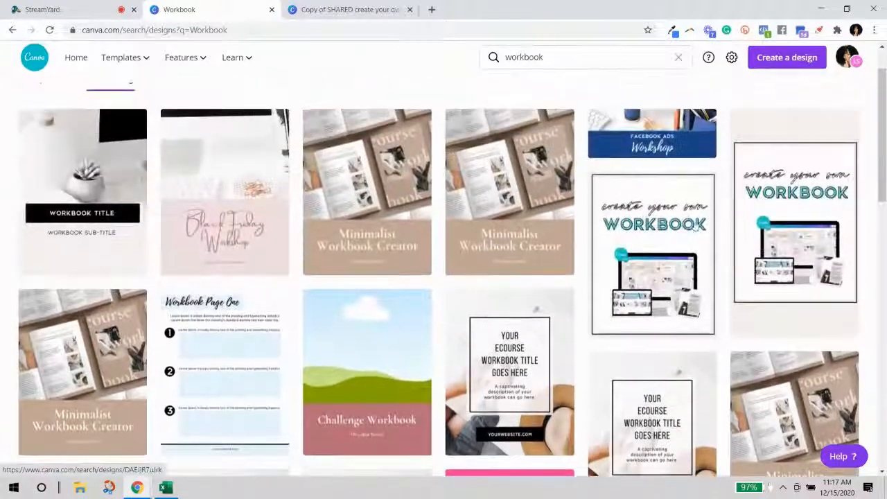
{"action": "left_click", "coordinate": [679, 240]}
{"action": "left_click", "coordinate": [708, 250]}
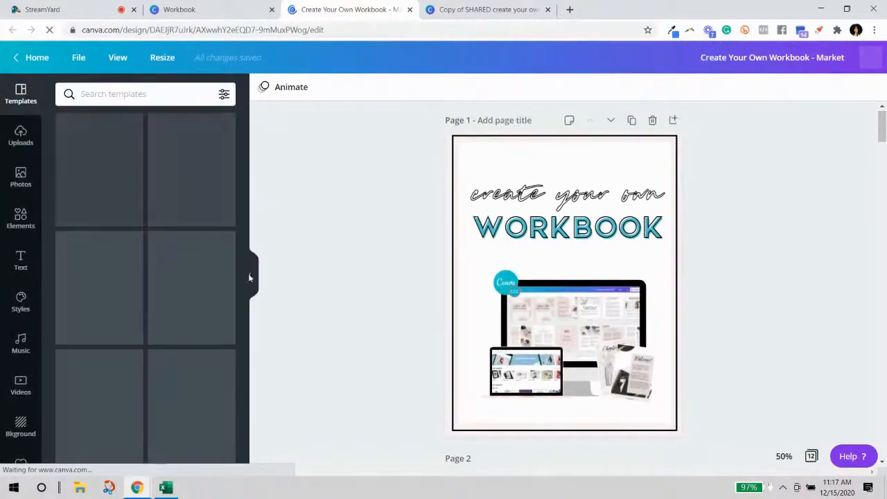
Collapse the Templates panel to widen the canvas and scroll the first workbook pages.
{"action": "left_click", "coordinate": [251, 278]}
{"action": "scroll", "coordinate": [536, 242], "scroll_direction": "down", "scroll_amount": 5}
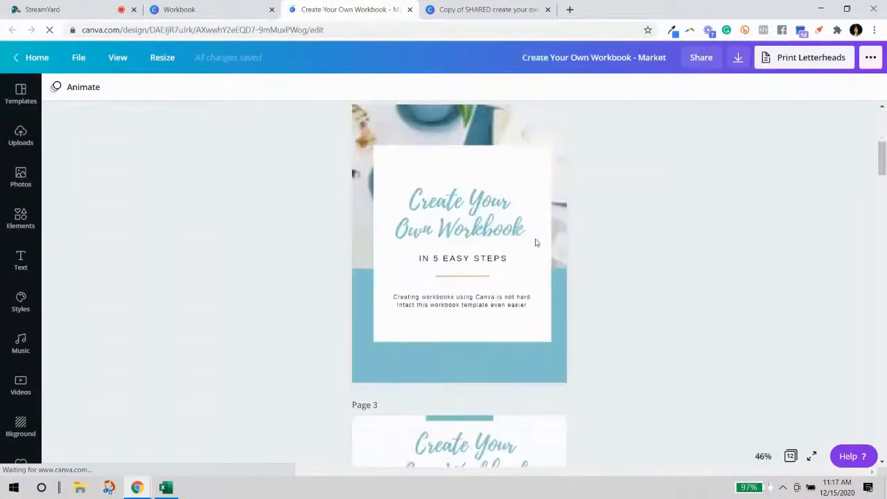
{"action": "scroll", "coordinate": [576, 232], "scroll_direction": "up", "scroll_amount": 2}
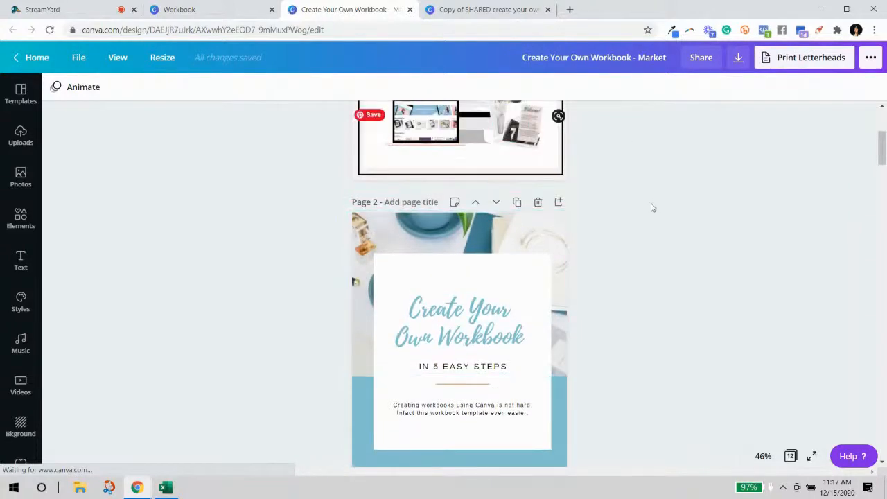
{"action": "scroll", "coordinate": [651, 207], "scroll_direction": "down", "scroll_amount": 3}
{"action": "scroll", "coordinate": [545, 213], "scroll_direction": "down", "scroll_amount": 8}
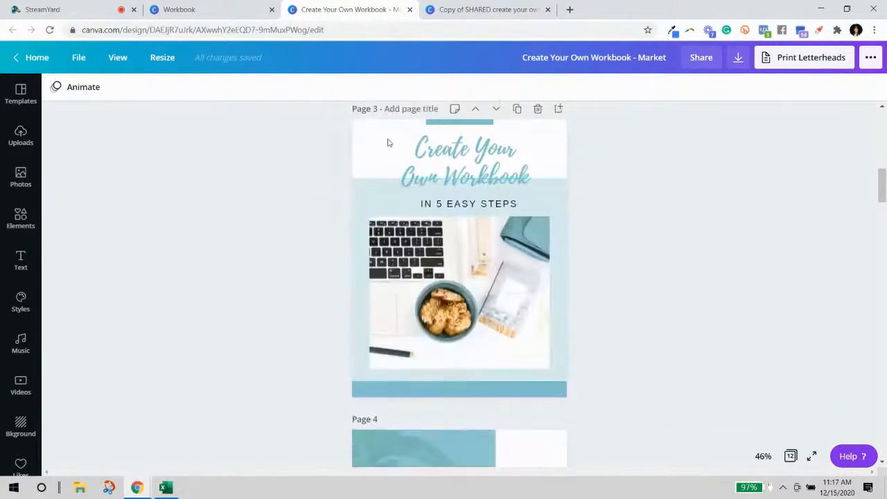
{"action": "scroll", "coordinate": [606, 243], "scroll_direction": "down", "scroll_amount": 5}
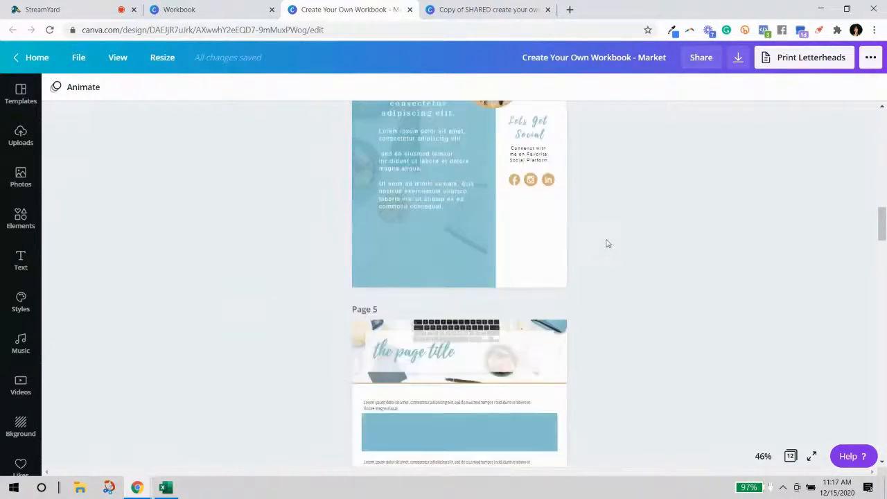
Zoom the workbook to 75% and inspect the text-and-box groups on page 5.
{"action": "left_click", "coordinate": [763, 456]}
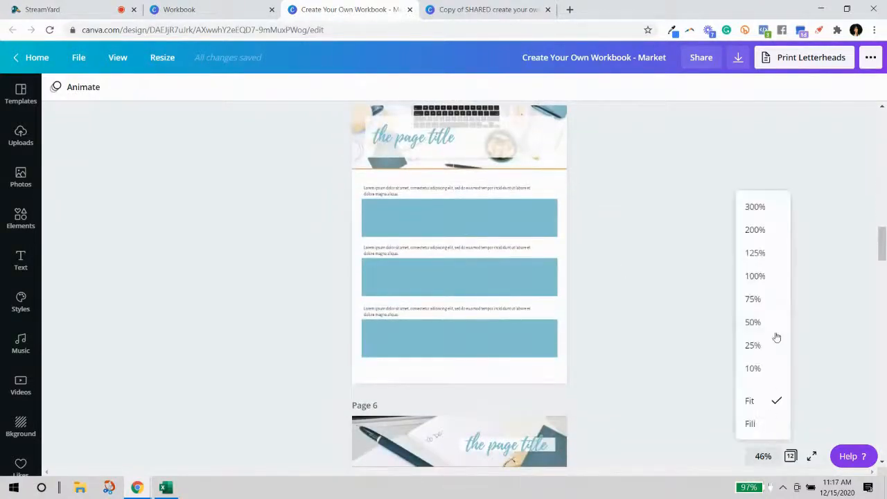
{"action": "left_click", "coordinate": [760, 300]}
{"action": "scroll", "coordinate": [621, 183], "scroll_direction": "up", "scroll_amount": 4}
{"action": "scroll", "coordinate": [621, 183], "scroll_direction": "down", "scroll_amount": 5}
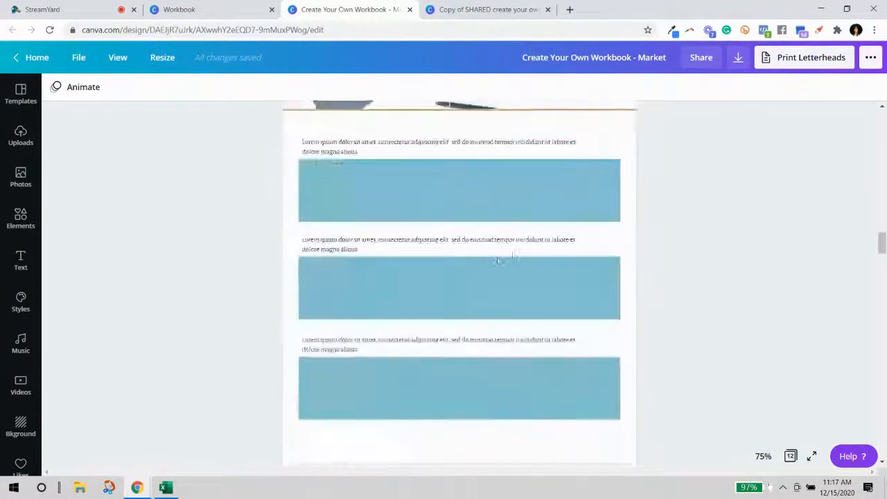
{"action": "left_click", "coordinate": [455, 233]}
{"action": "left_click", "coordinate": [378, 353]}
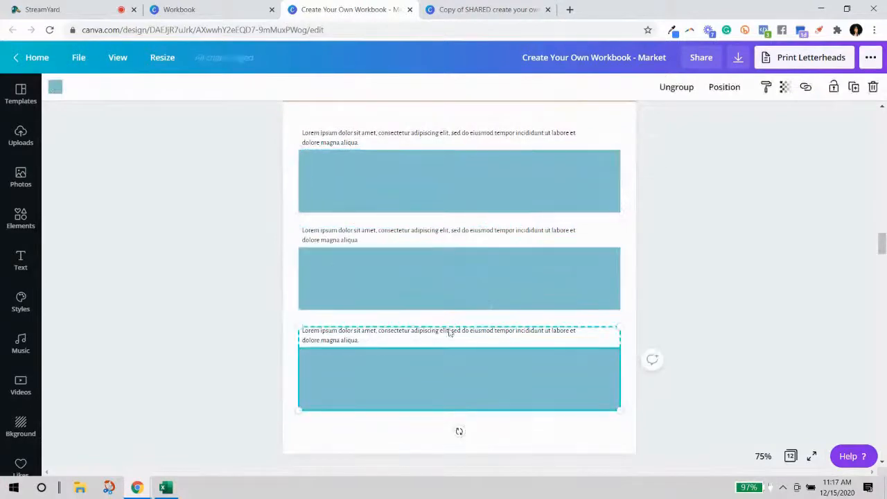
{"action": "left_click", "coordinate": [420, 166]}
{"action": "left_click", "coordinate": [377, 293]}
{"action": "left_click", "coordinate": [428, 331]}
Scroll through the remaining workbook pages and back up to the cover.
{"action": "scroll", "coordinate": [554, 242], "scroll_direction": "down", "scroll_amount": 5}
{"action": "scroll", "coordinate": [555, 166], "scroll_direction": "down", "scroll_amount": 10}
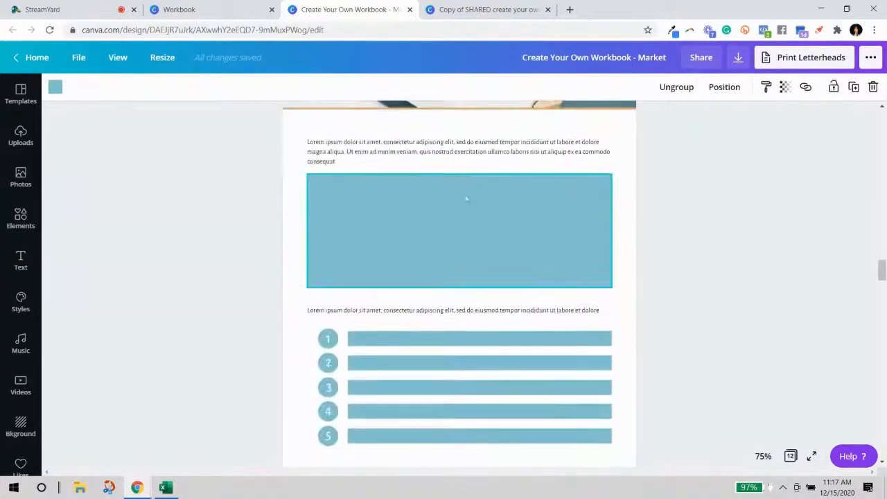
{"action": "scroll", "coordinate": [448, 235], "scroll_direction": "down", "scroll_amount": 5}
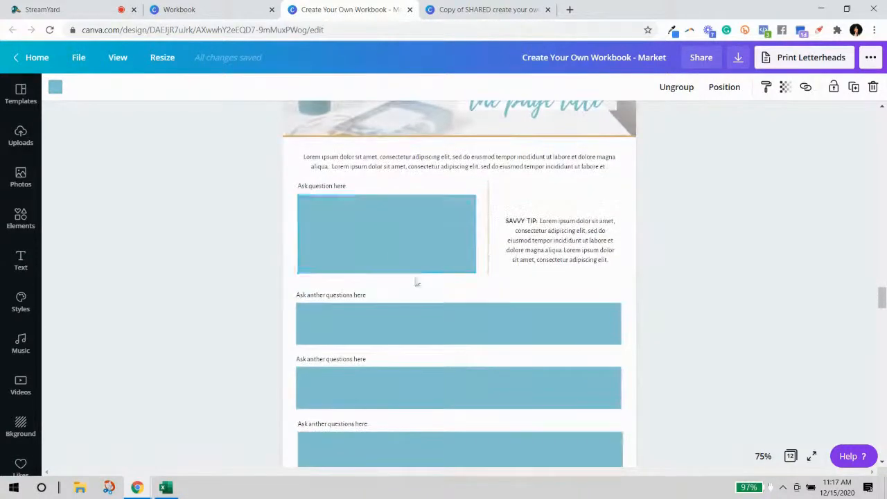
{"action": "scroll", "coordinate": [514, 252], "scroll_direction": "down", "scroll_amount": 10}
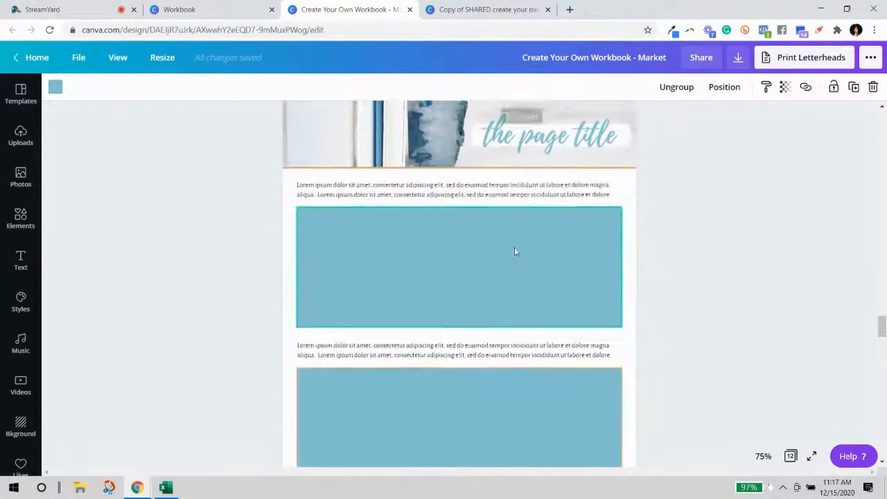
{"action": "scroll", "coordinate": [508, 265], "scroll_direction": "down", "scroll_amount": 10}
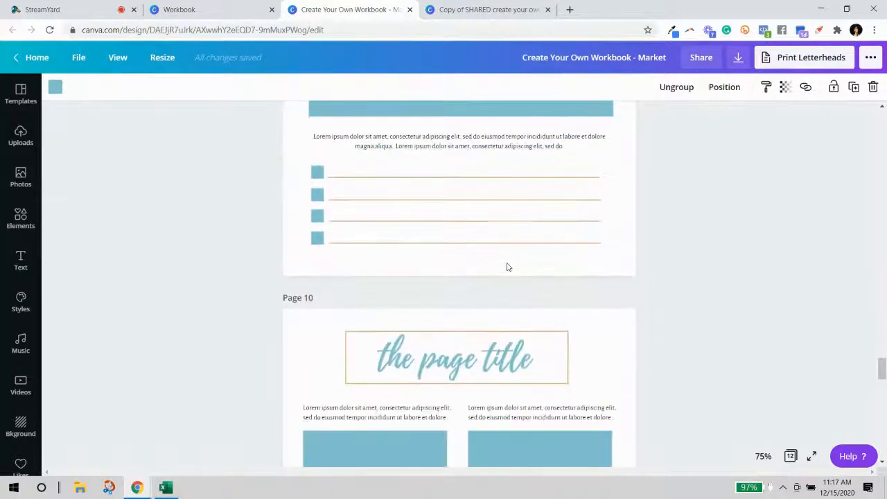
{"action": "scroll", "coordinate": [516, 339], "scroll_direction": "down", "scroll_amount": 4}
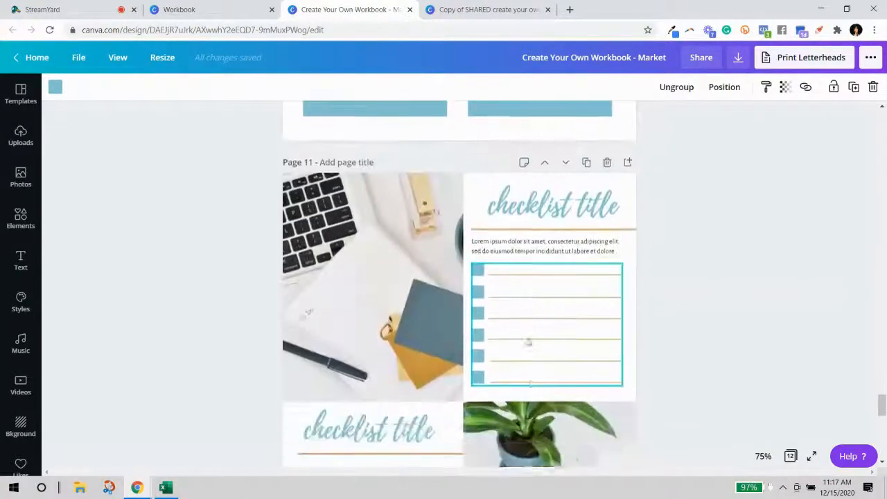
{"action": "scroll", "coordinate": [515, 155], "scroll_direction": "up", "scroll_amount": 4}
{"action": "scroll", "coordinate": [369, 418], "scroll_direction": "down", "scroll_amount": 10}
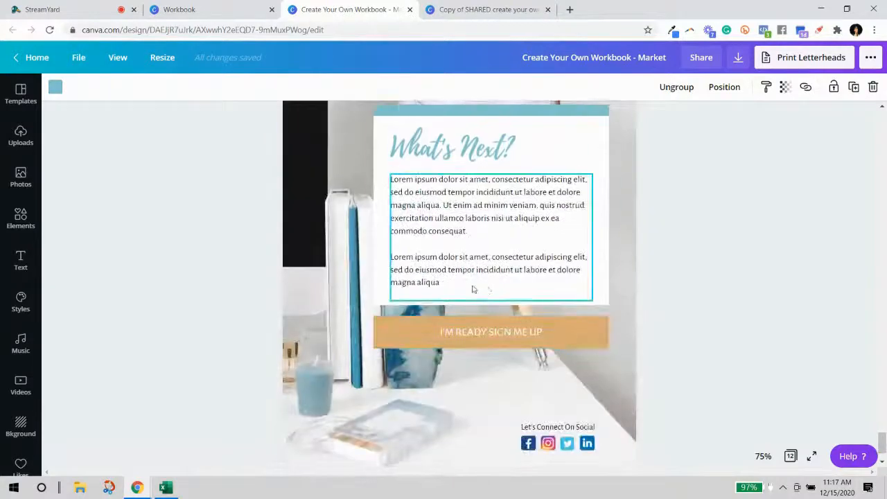
{"action": "scroll", "coordinate": [505, 277], "scroll_direction": "down", "scroll_amount": 2}
{"action": "scroll", "coordinate": [530, 364], "scroll_direction": "up", "scroll_amount": 6}
{"action": "scroll", "coordinate": [536, 360], "scroll_direction": "up", "scroll_amount": 5}
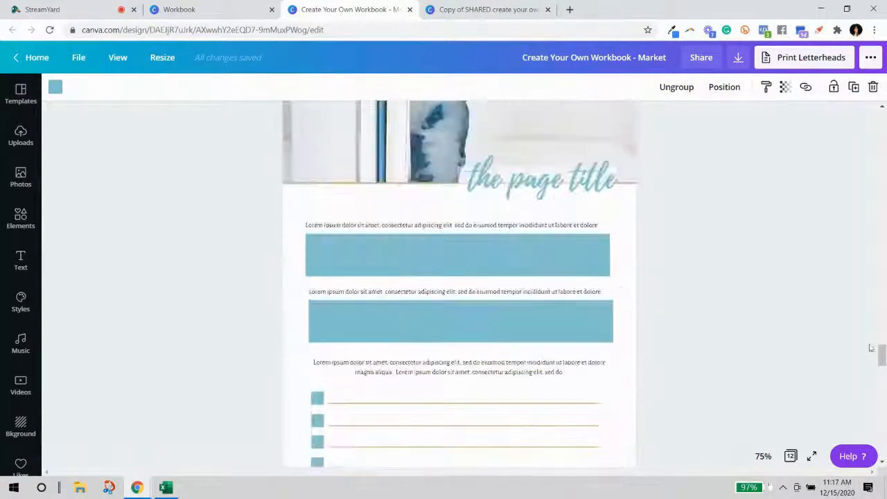
{"action": "left_click_drag", "start_coordinate": [884, 354], "coordinate": [884, 118]}
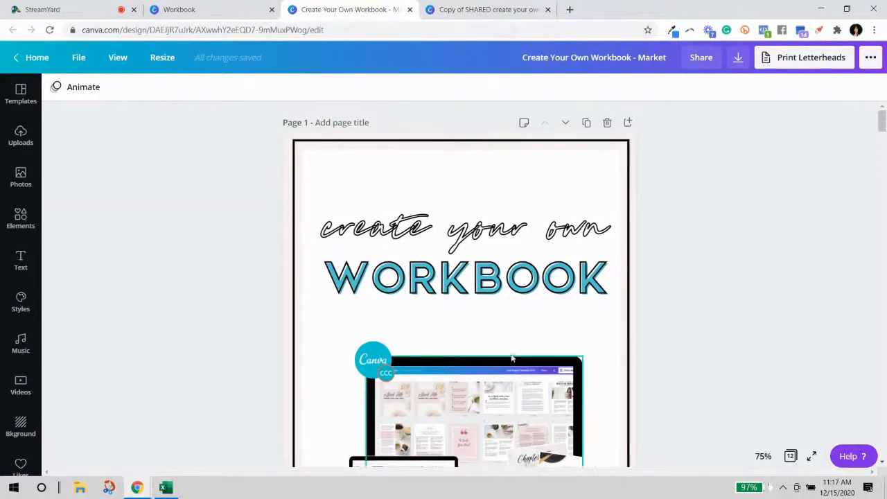
{"action": "scroll", "coordinate": [568, 352], "scroll_direction": "down", "scroll_amount": 4}
{"action": "scroll", "coordinate": [569, 350], "scroll_direction": "up", "scroll_amount": 4}
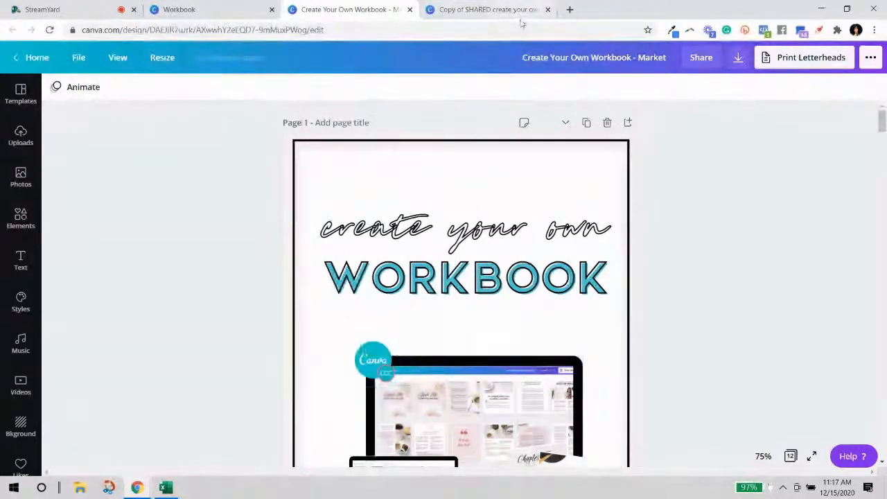
Check the Workbook tabs and file options, then close the design preview.
{"action": "left_click", "coordinate": [516, 10]}
{"action": "left_click", "coordinate": [350, 10]}
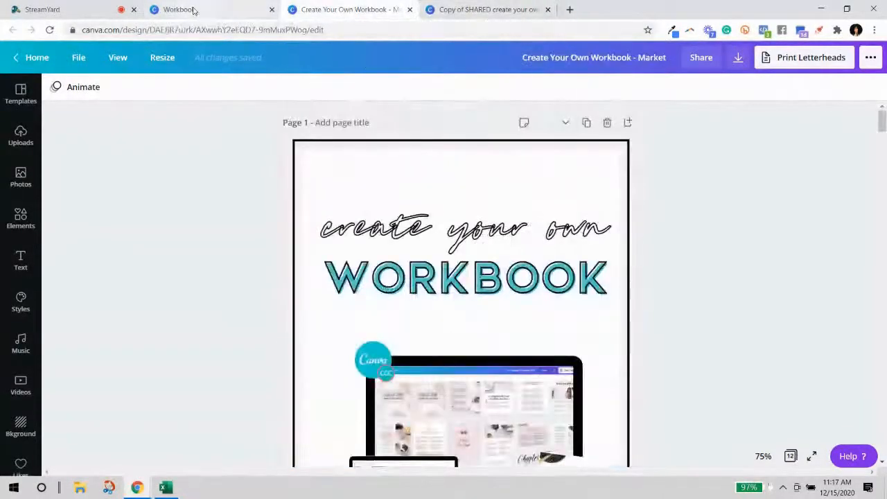
{"action": "left_click", "coordinate": [193, 9]}
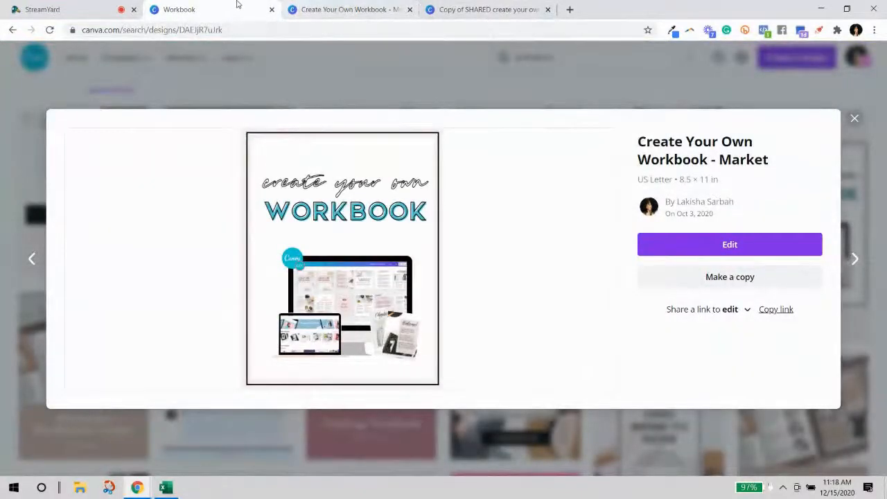
{"action": "left_click", "coordinate": [325, 9]}
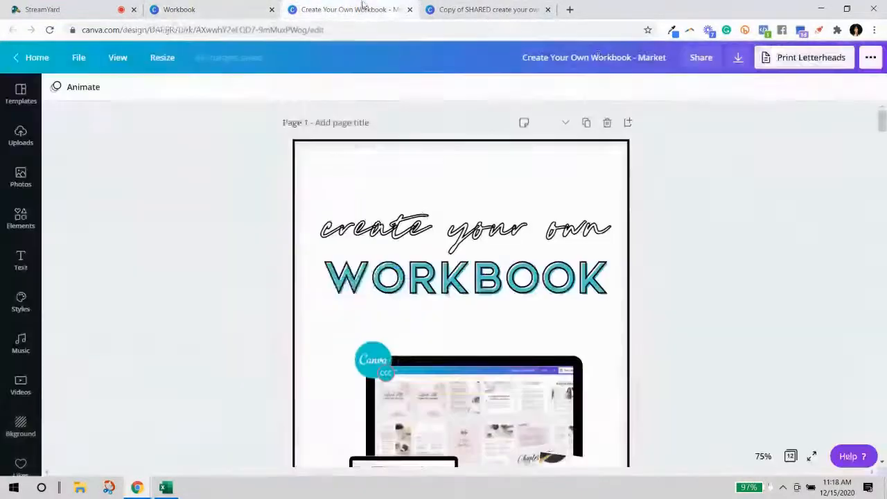
{"action": "left_click", "coordinate": [78, 58]}
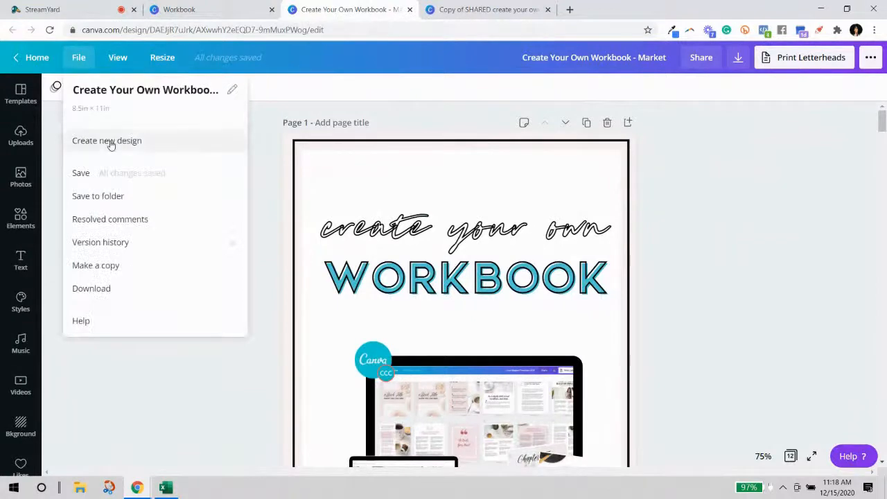
{"action": "left_click", "coordinate": [117, 58]}
{"action": "left_click", "coordinate": [174, 10]}
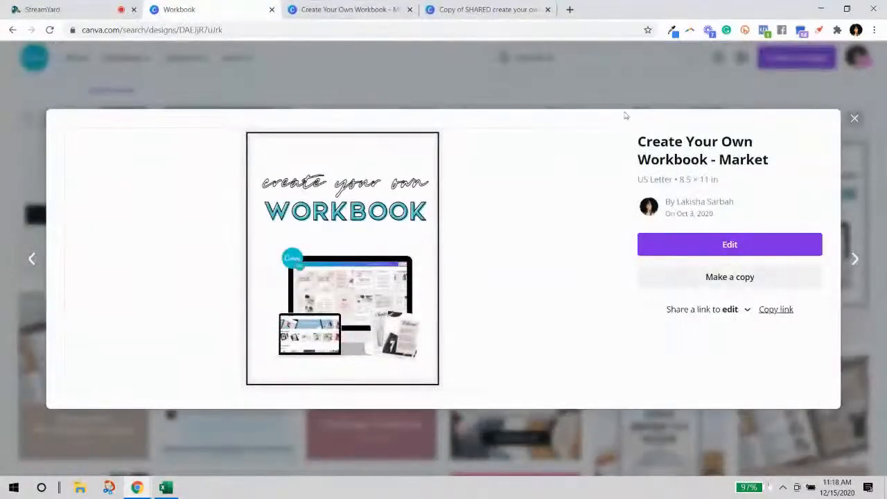
{"action": "left_click", "coordinate": [853, 119]}
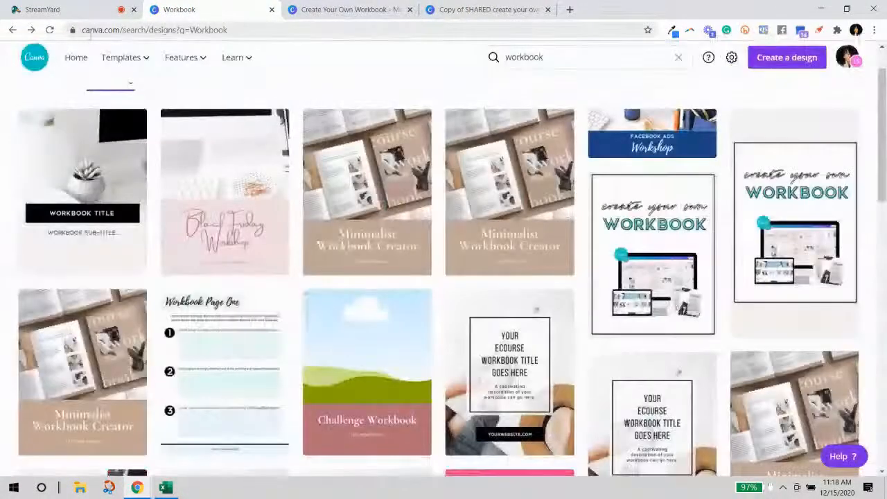
From the Canva home page, create a new US Letter Document design.
{"action": "left_click", "coordinate": [76, 61]}
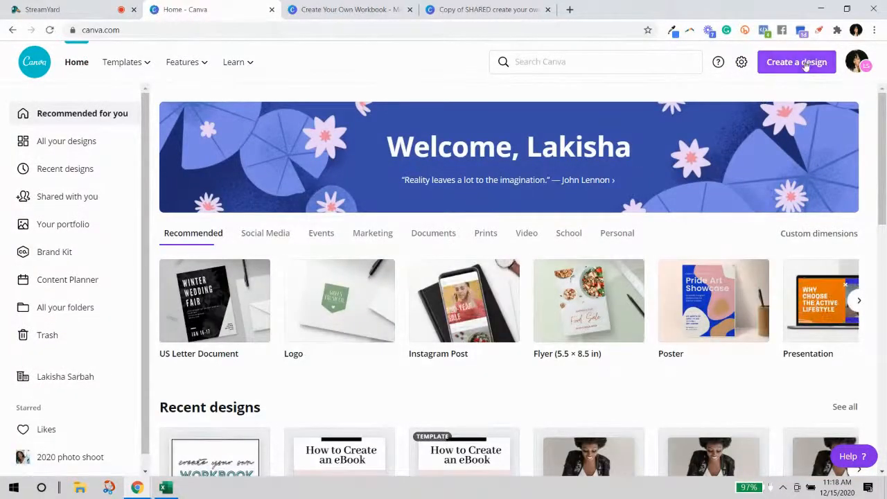
{"action": "left_click", "coordinate": [804, 64]}
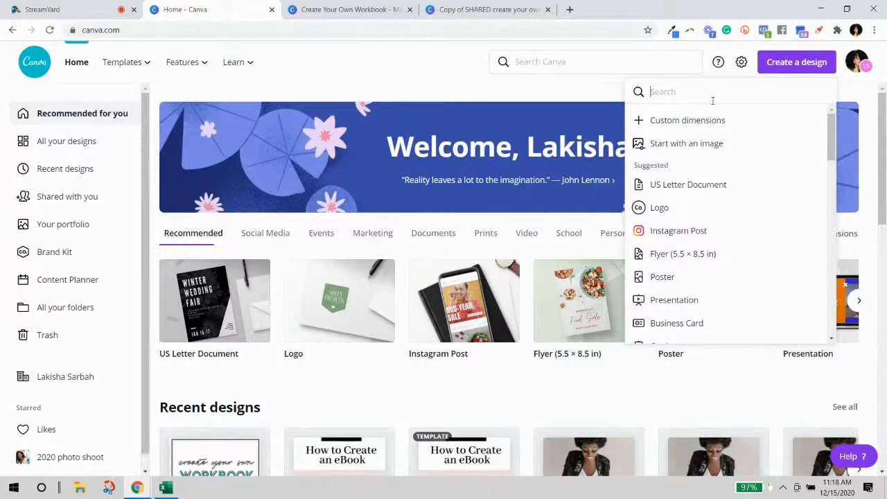
{"action": "left_click", "coordinate": [675, 194]}
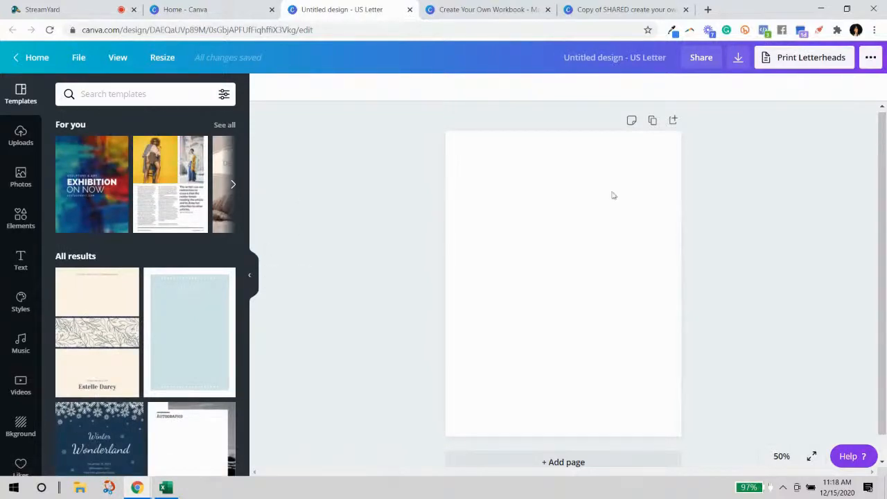
{"action": "left_click", "coordinate": [251, 278]}
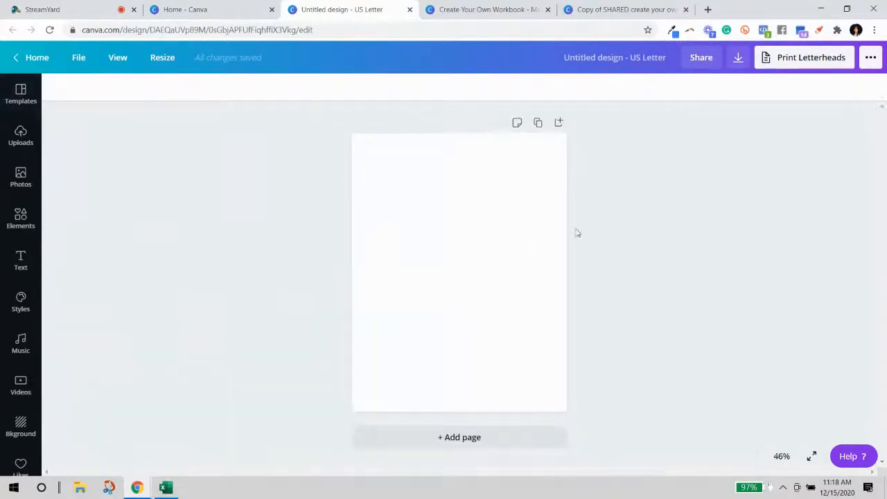
{"action": "left_click", "coordinate": [2, 205]}
{"action": "left_click", "coordinate": [26, 89]}
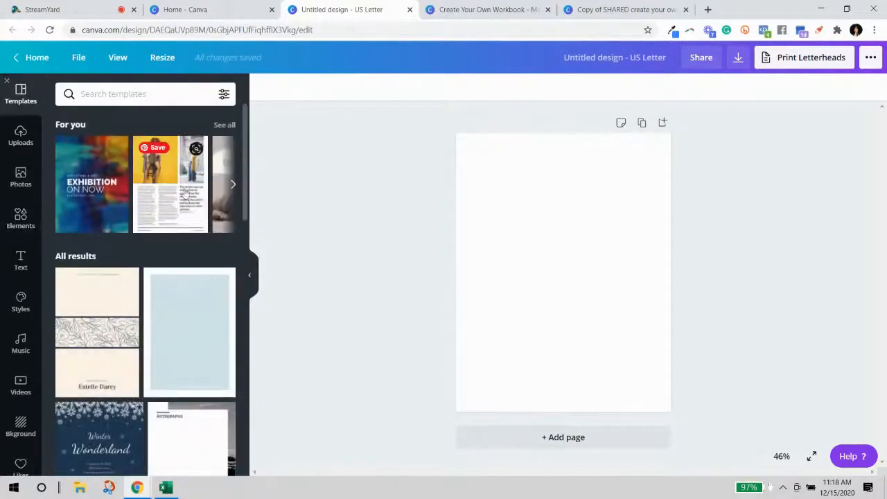
{"action": "scroll", "coordinate": [173, 180], "scroll_direction": "down", "scroll_amount": 3}
{"action": "scroll", "coordinate": [183, 222], "scroll_direction": "up", "scroll_amount": 3}
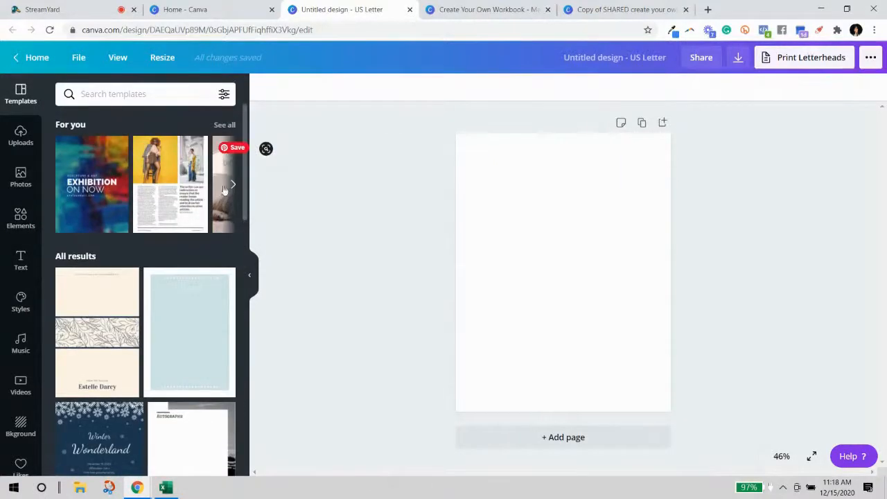
{"action": "left_click", "coordinate": [232, 185]}
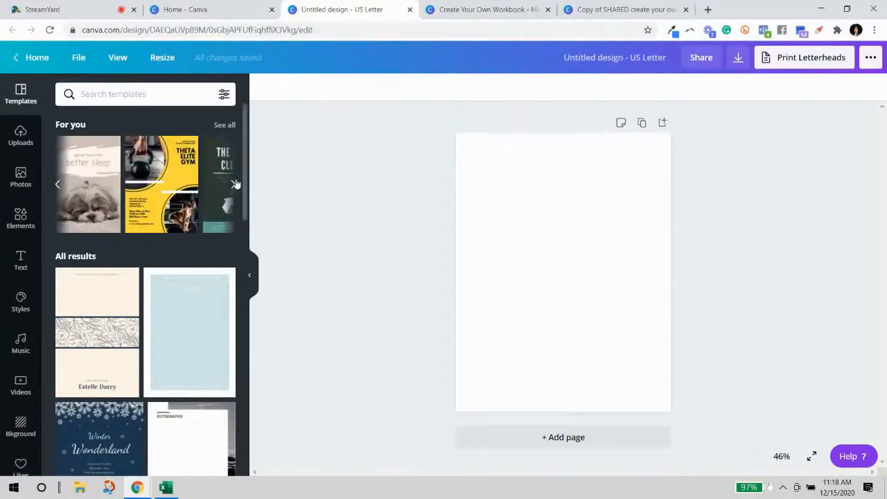
{"action": "left_click", "coordinate": [223, 187]}
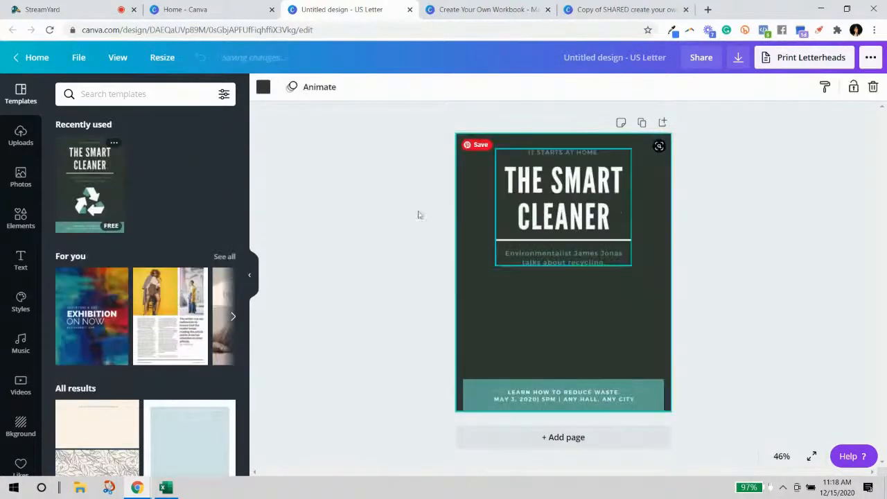
{"action": "left_click", "coordinate": [170, 319]}
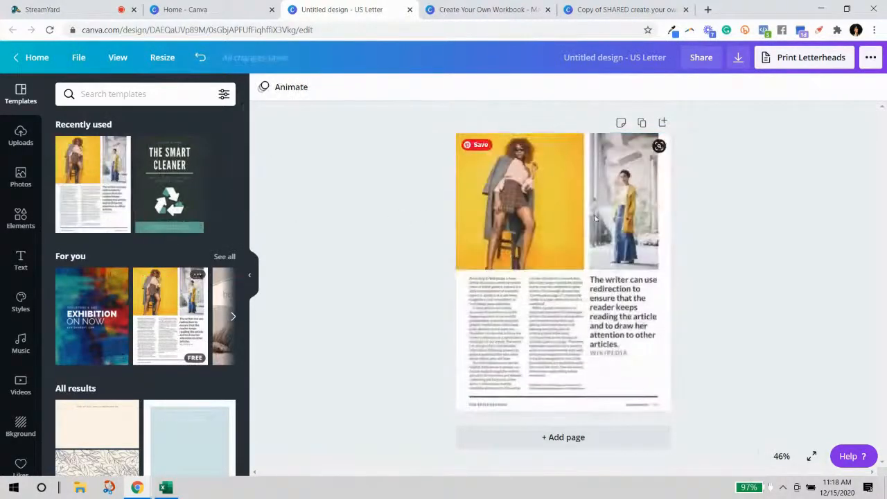
{"action": "left_click", "coordinate": [234, 316]}
{"action": "left_click", "coordinate": [234, 316]}
{"action": "left_click", "coordinate": [234, 317]}
{"action": "left_click", "coordinate": [234, 316]}
{"action": "left_click", "coordinate": [101, 324]}
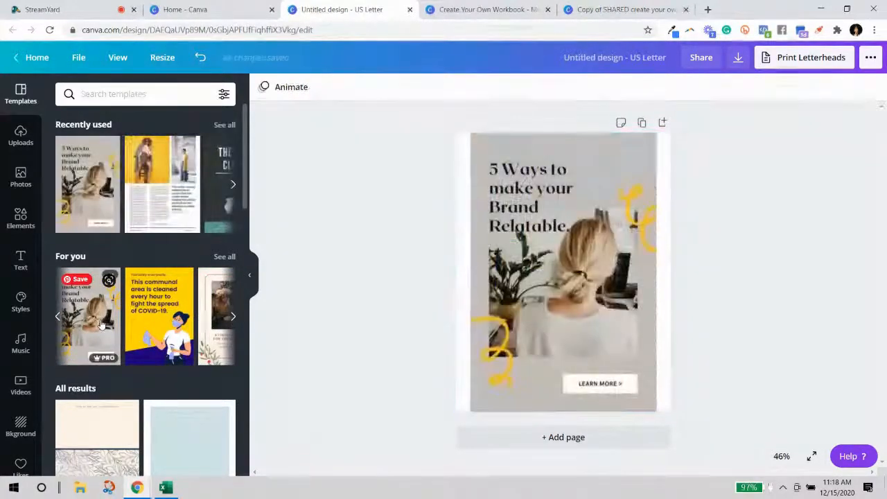
{"action": "left_click", "coordinate": [233, 317]}
{"action": "scroll", "coordinate": [220, 345], "scroll_direction": "down", "scroll_amount": 10}
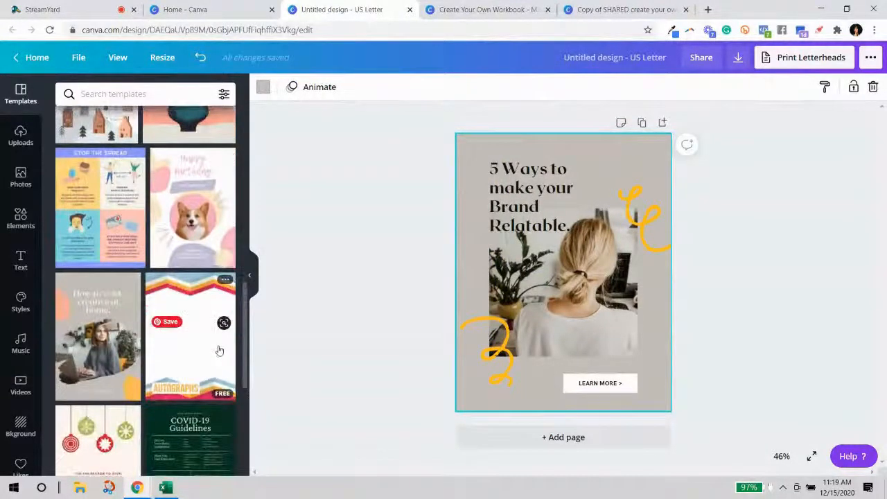
{"action": "scroll", "coordinate": [219, 350], "scroll_direction": "down", "scroll_amount": 3}
{"action": "scroll", "coordinate": [218, 361], "scroll_direction": "down", "scroll_amount": 5}
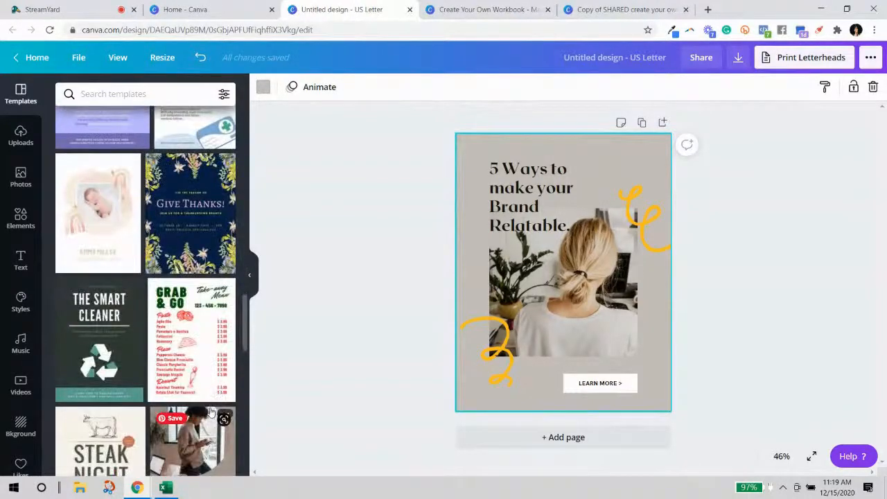
{"action": "scroll", "coordinate": [211, 412], "scroll_direction": "down", "scroll_amount": 2}
{"action": "left_click", "coordinate": [226, 301]}
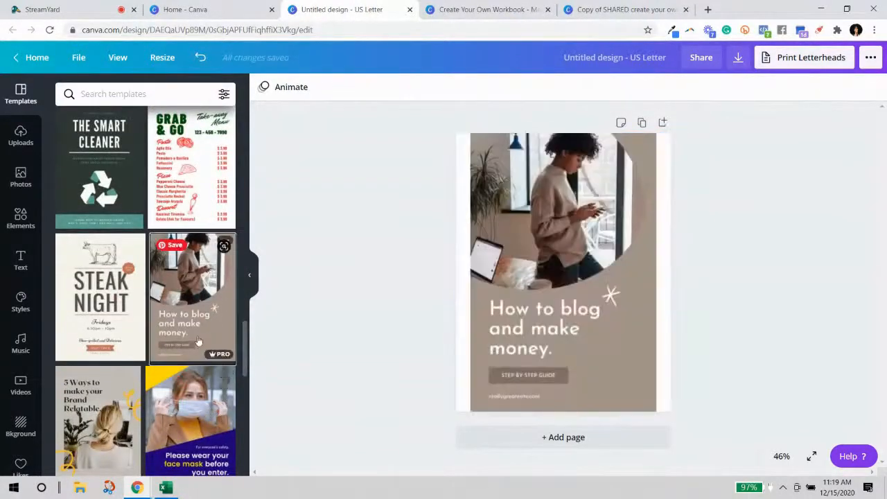
{"action": "scroll", "coordinate": [180, 360], "scroll_direction": "down", "scroll_amount": 6}
{"action": "left_click", "coordinate": [139, 388]}
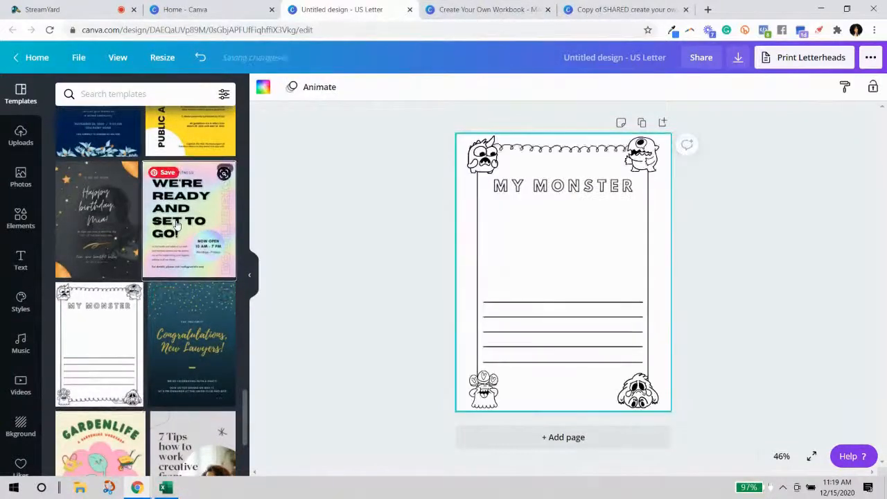
{"action": "left_click", "coordinate": [177, 225]}
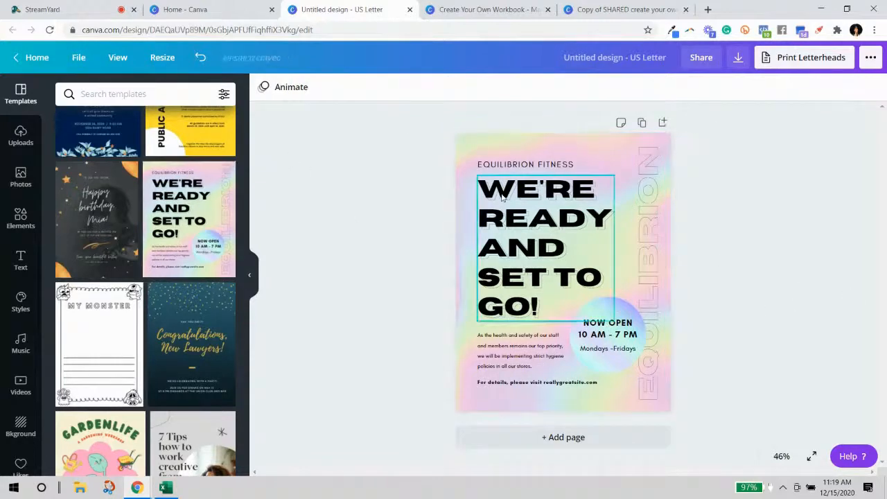
{"action": "left_click", "coordinate": [565, 437]}
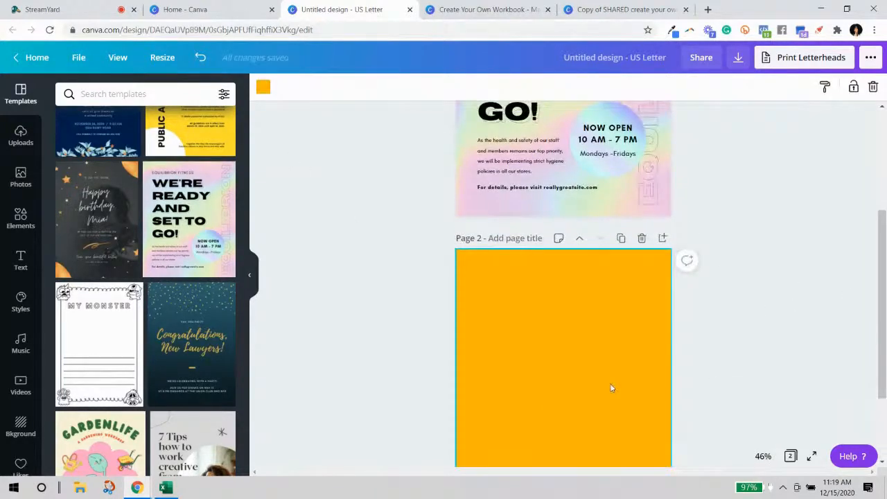
{"action": "key", "text": "Delete"}
{"action": "scroll", "coordinate": [558, 386], "scroll_direction": "up", "scroll_amount": 3}
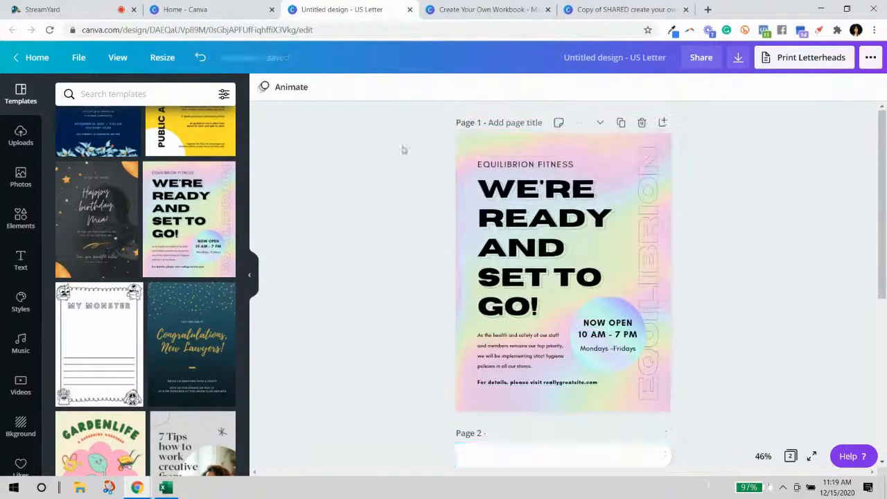
{"action": "left_click", "coordinate": [641, 122]}
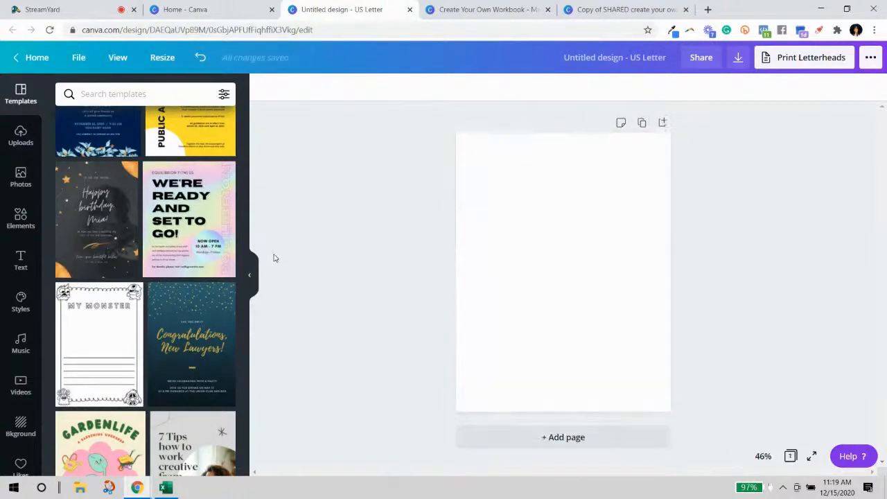
Collapse the Templates side panel beside the blank US Letter page.
{"action": "left_click", "coordinate": [253, 277]}
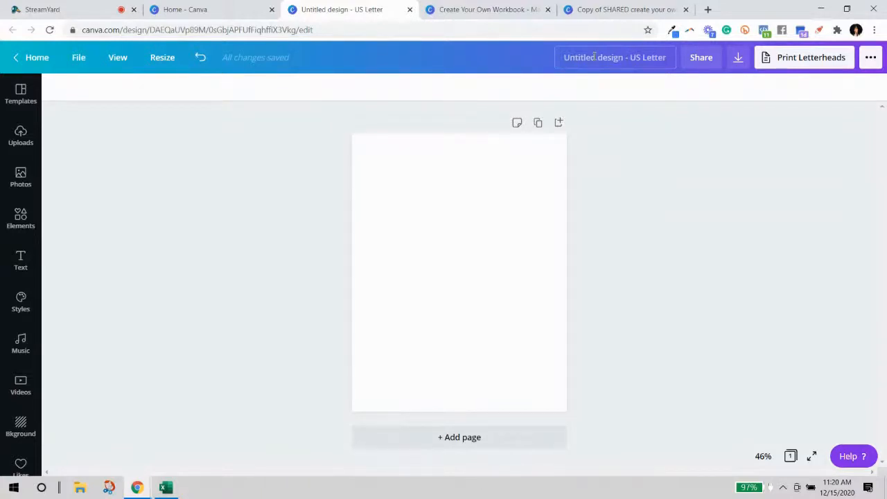
Rename the design to '5-Day Challenge', correcting typos along the way.
{"action": "left_click", "coordinate": [652, 60]}
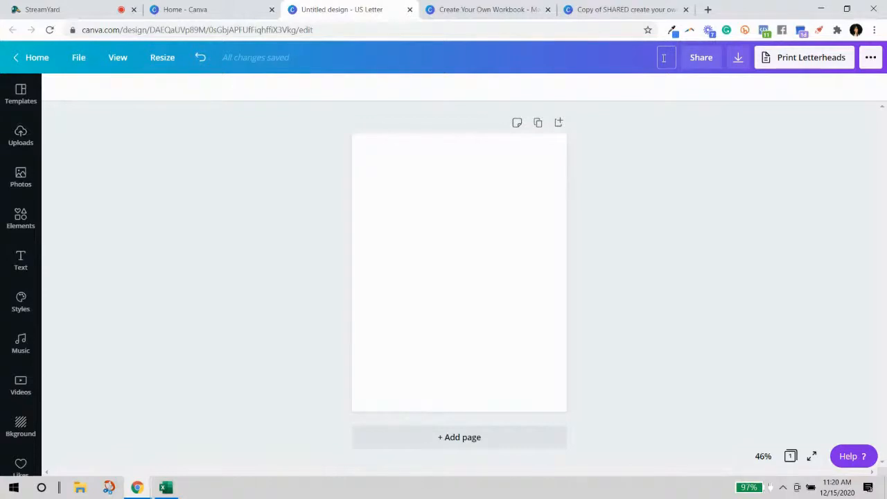
{"action": "left_click", "coordinate": [665, 142]}
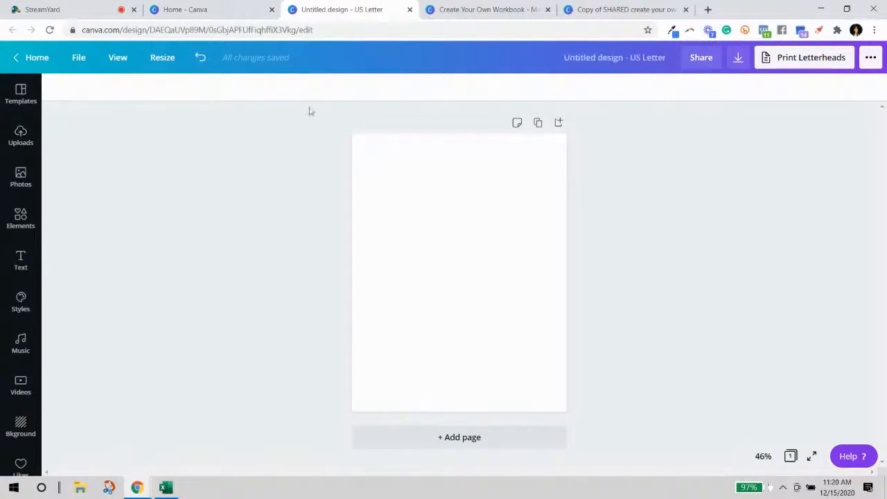
{"action": "left_click", "coordinate": [633, 61]}
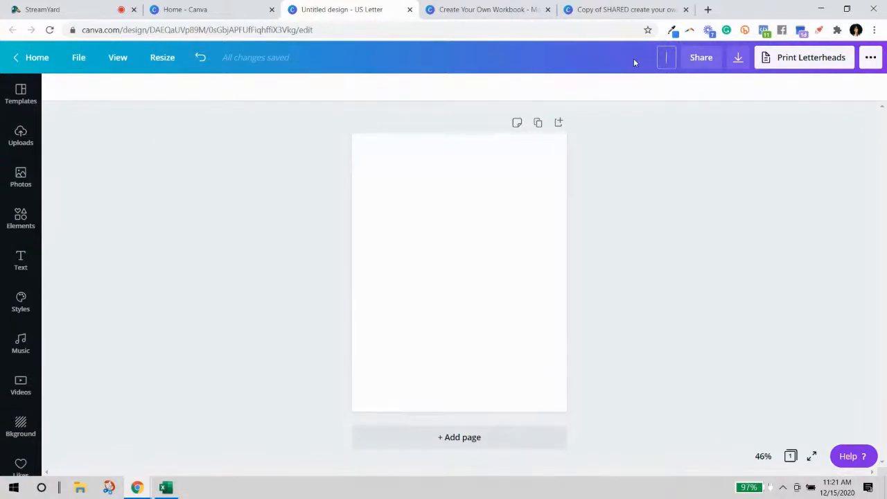
{"action": "type", "text": "%-Day"}
{"action": "key", "text": "BackSpace"}
{"action": "key", "text": "BackSpace"}
{"action": "key", "text": "BackSpace"}
{"action": "key", "text": "BackSpace"}
{"action": "key", "text": "BackSpace"}
{"action": "type", "text": "5-Day"}
{"action": "type", "text": "Challe"}
{"action": "key", "text": "BackSpace"}
{"action": "key", "text": "BackSpace"}
{"action": "type", "text": "enge"}
{"action": "left_click", "coordinate": [642, 169]}
Append 'Dec' to the title so it reads '5-Day Challenge Dec'.
{"action": "left_click", "coordinate": [664, 60]}
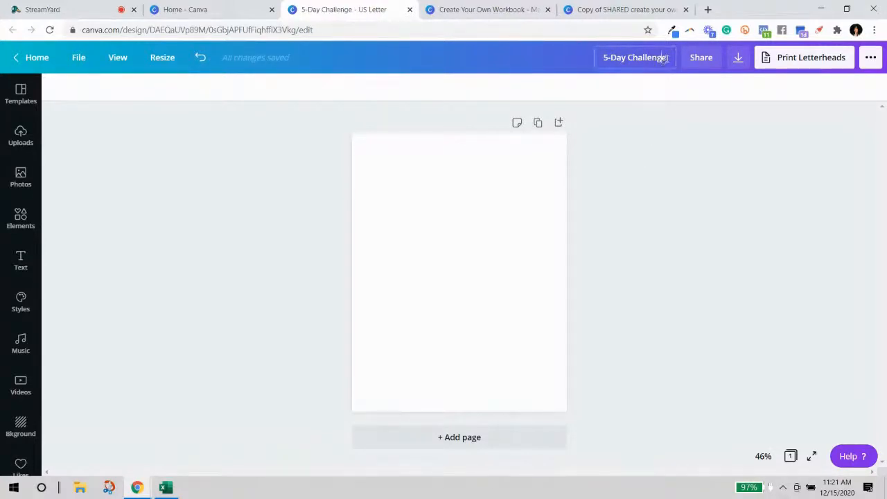
{"action": "type", "text": "Dec"}
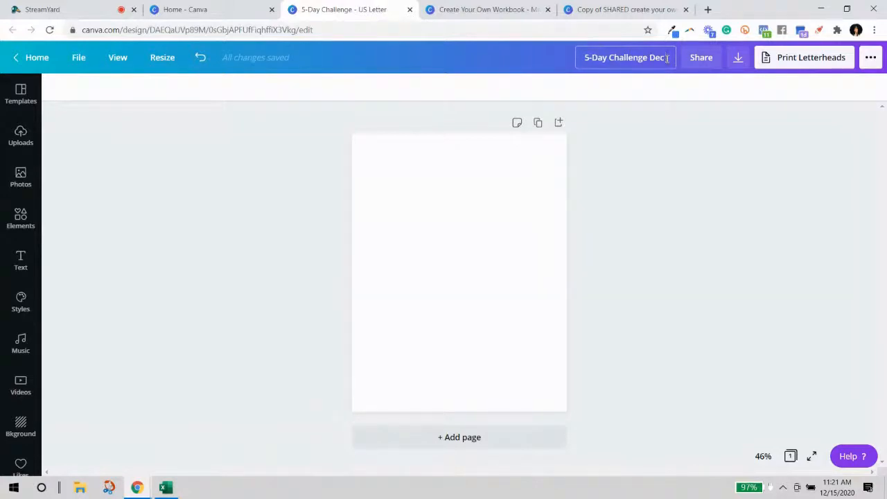
{"action": "left_click", "coordinate": [685, 141]}
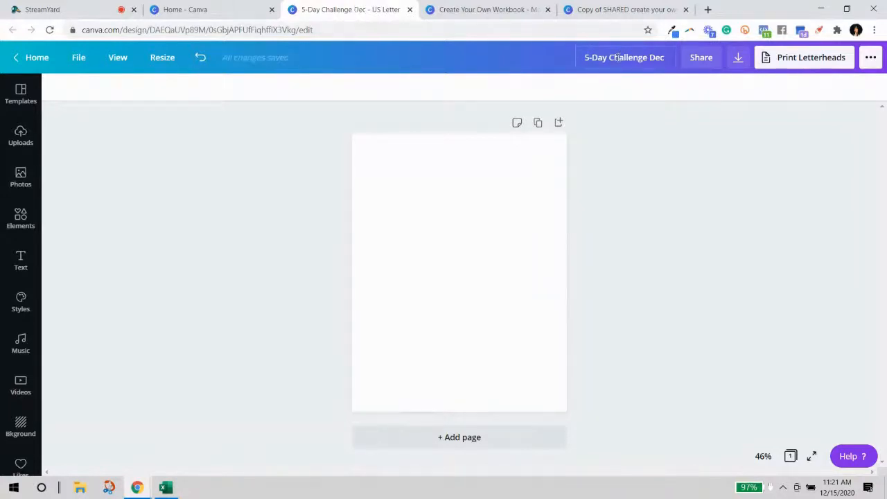
{"action": "left_click", "coordinate": [474, 239]}
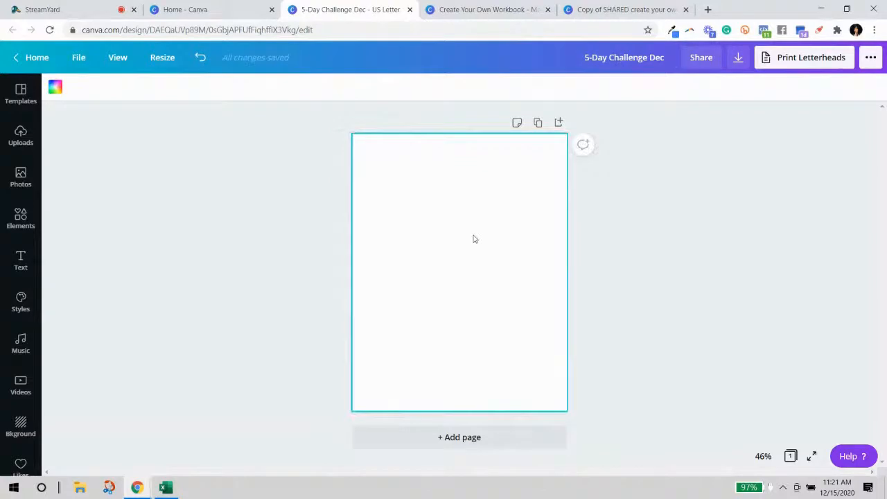
Open Elements and browse the shapes library.
{"action": "left_click", "coordinate": [22, 216]}
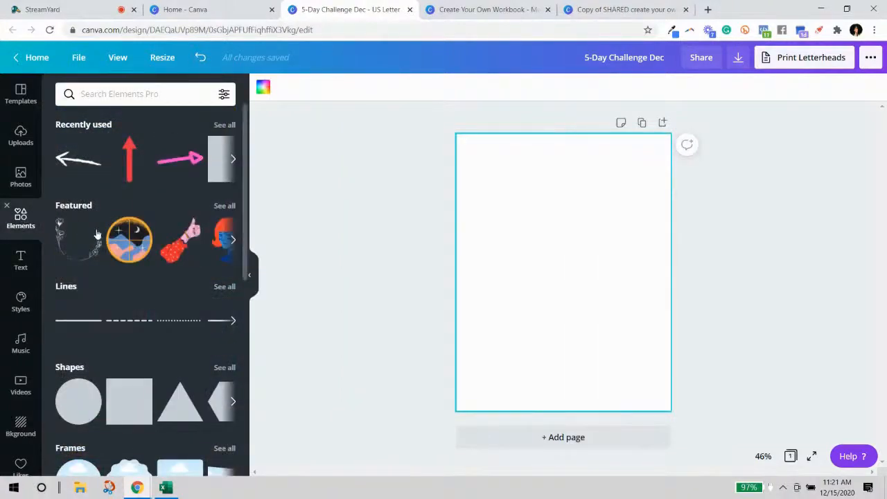
{"action": "scroll", "coordinate": [246, 194], "scroll_direction": "down", "scroll_amount": 1}
{"action": "left_click_drag", "start_coordinate": [246, 194], "coordinate": [243, 276]}
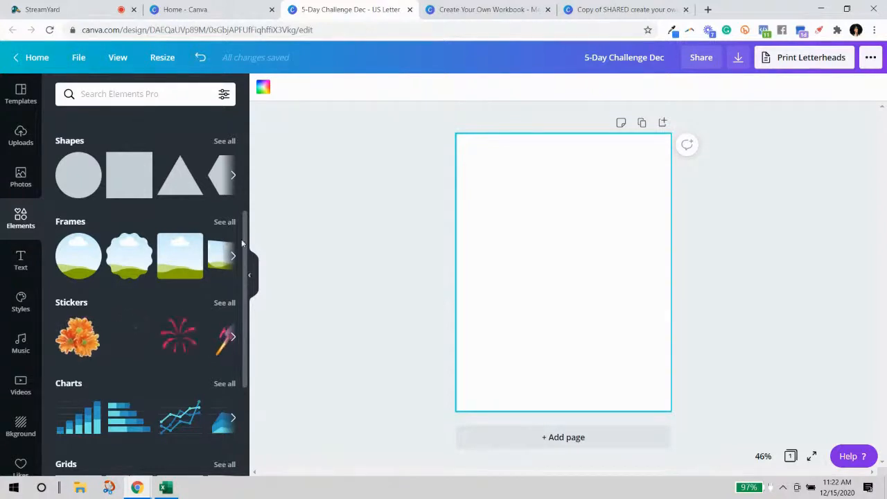
{"action": "scroll", "coordinate": [182, 239], "scroll_direction": "up", "scroll_amount": 3}
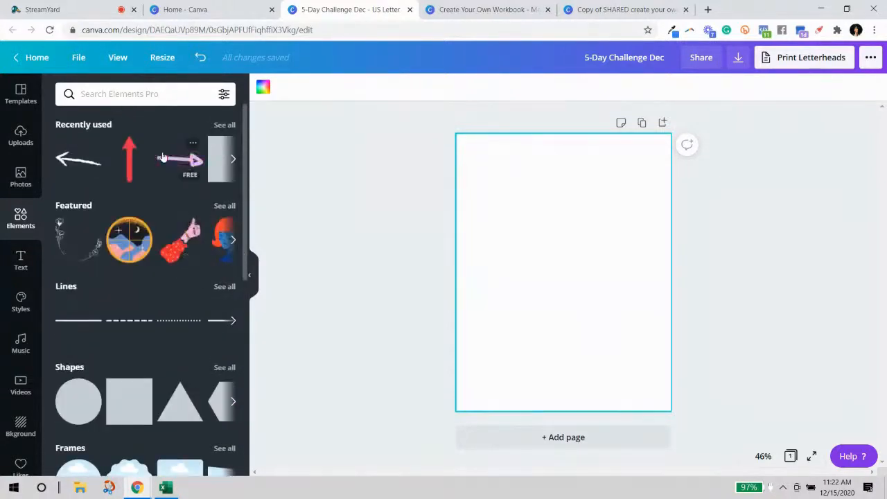
{"action": "scroll", "coordinate": [180, 194], "scroll_direction": "down", "scroll_amount": 10}
{"action": "scroll", "coordinate": [143, 300], "scroll_direction": "down", "scroll_amount": 10}
{"action": "scroll", "coordinate": [135, 307], "scroll_direction": "up", "scroll_amount": 20}
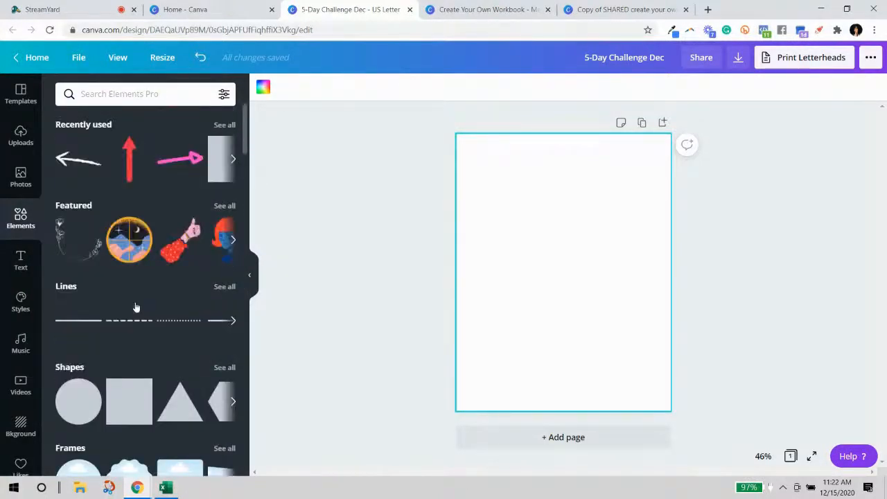
{"action": "scroll", "coordinate": [135, 307], "scroll_direction": "down", "scroll_amount": 2}
{"action": "scroll", "coordinate": [158, 310], "scroll_direction": "down", "scroll_amount": 2}
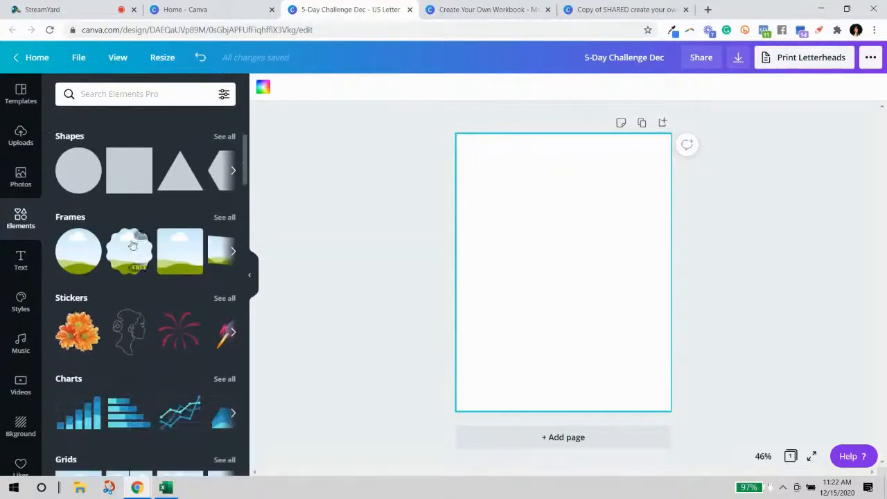
Add a square at the top-left corner and stretch it across the page width.
{"action": "left_click", "coordinate": [129, 170]}
{"action": "left_click_drag", "start_coordinate": [532, 260], "coordinate": [483, 181]}
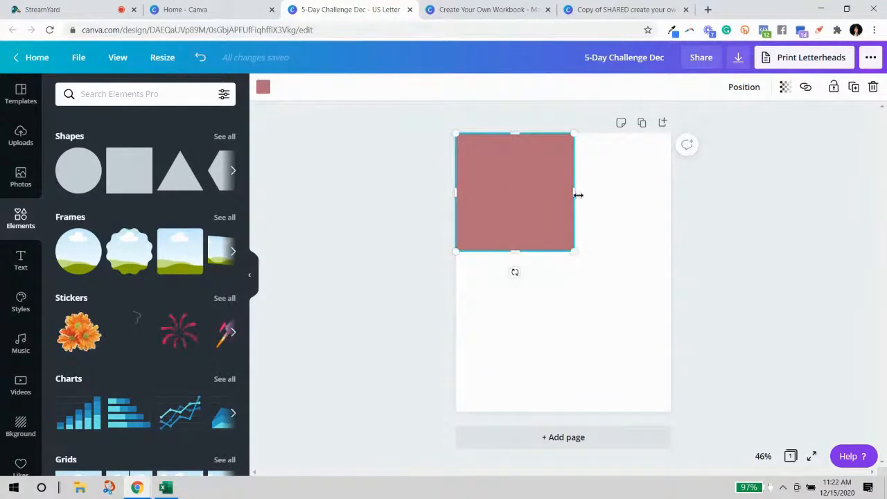
{"action": "left_click_drag", "start_coordinate": [555, 201], "coordinate": [671, 192]}
{"action": "left_click", "coordinate": [593, 279]}
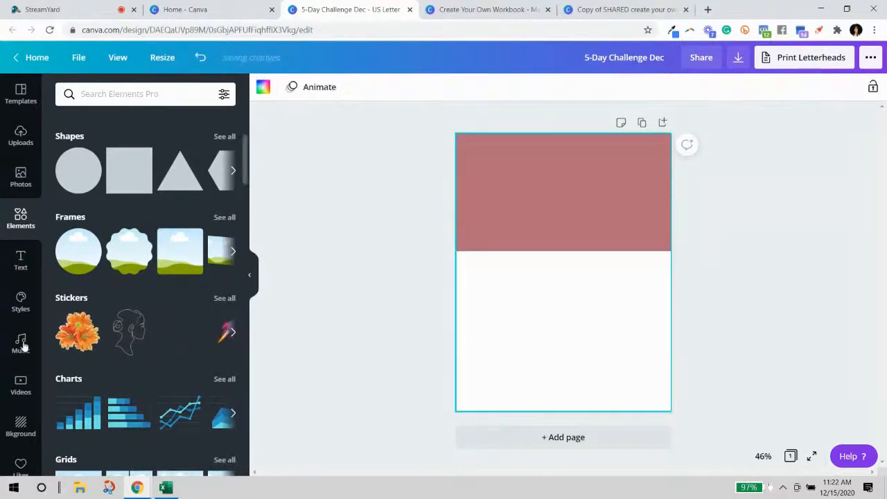
Search elements for blob shapes and place a yellow blob below the pink banner.
{"action": "left_click", "coordinate": [178, 97]}
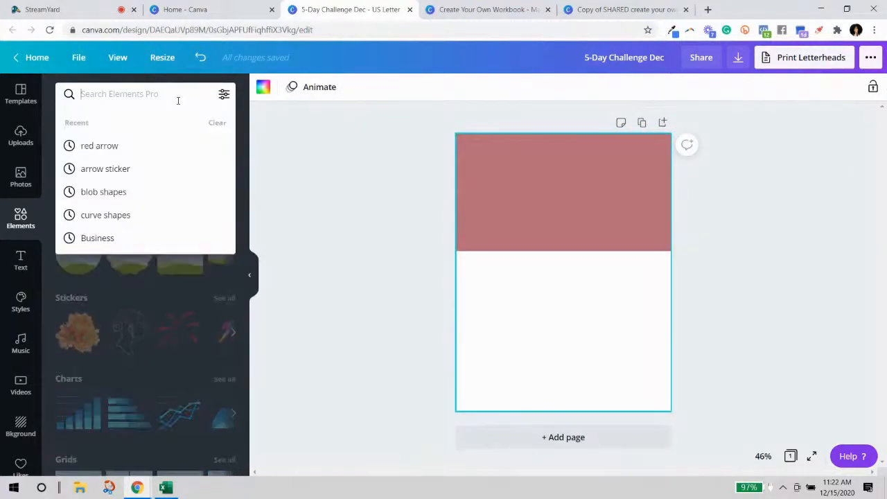
{"action": "left_click", "coordinate": [99, 194]}
{"action": "scroll", "coordinate": [184, 352], "scroll_direction": "down", "scroll_amount": 2}
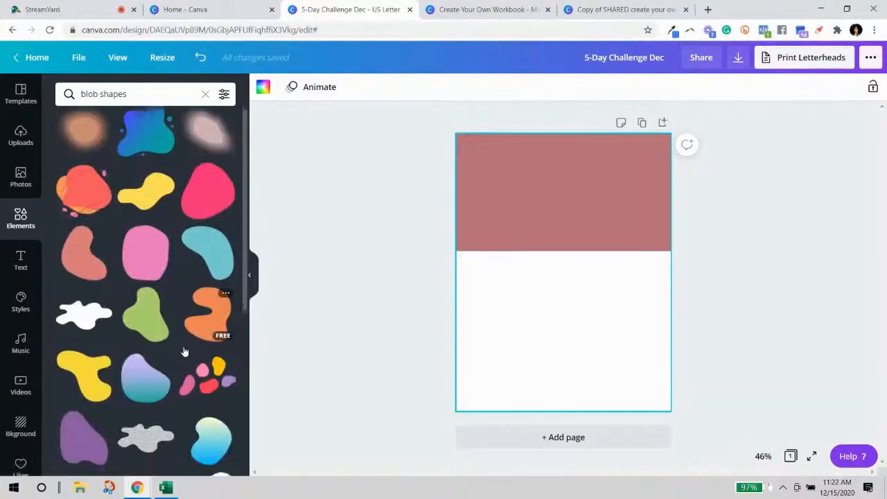
{"action": "scroll", "coordinate": [190, 352], "scroll_direction": "up", "scroll_amount": 2}
{"action": "scroll", "coordinate": [194, 322], "scroll_direction": "down", "scroll_amount": 3}
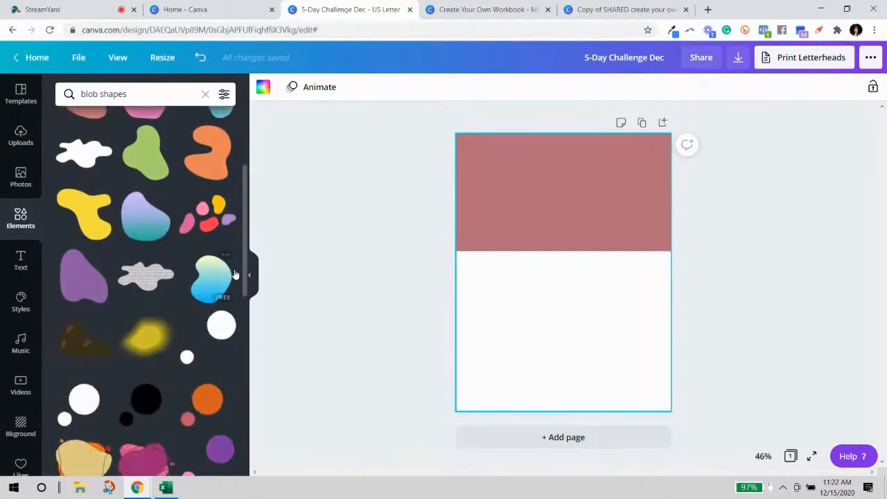
{"action": "left_click", "coordinate": [89, 215]}
{"action": "left_click_drag", "start_coordinate": [547, 295], "coordinate": [529, 336]}
{"action": "left_click", "coordinate": [588, 224]}
{"action": "left_click", "coordinate": [533, 341]}
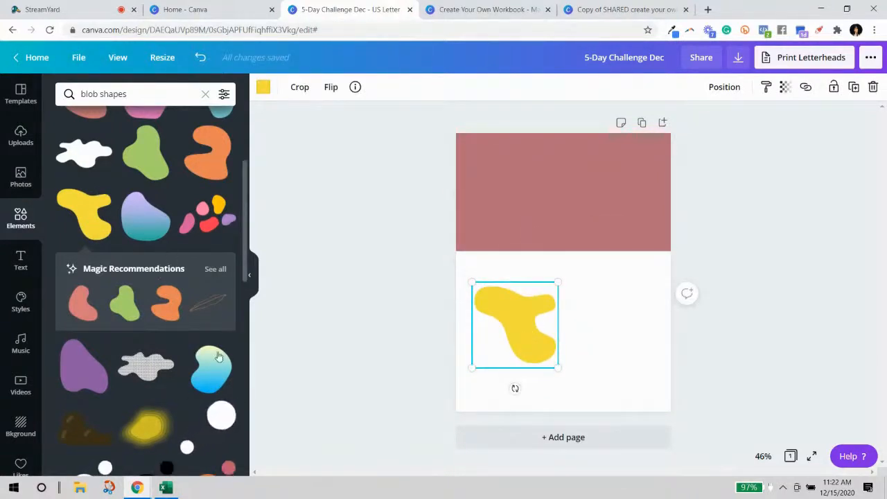
Add a second yellow blob right of the first, then hide Elements and show Text.
{"action": "scroll", "coordinate": [217, 385], "scroll_direction": "down", "scroll_amount": 3}
{"action": "scroll", "coordinate": [219, 386], "scroll_direction": "down", "scroll_amount": 1}
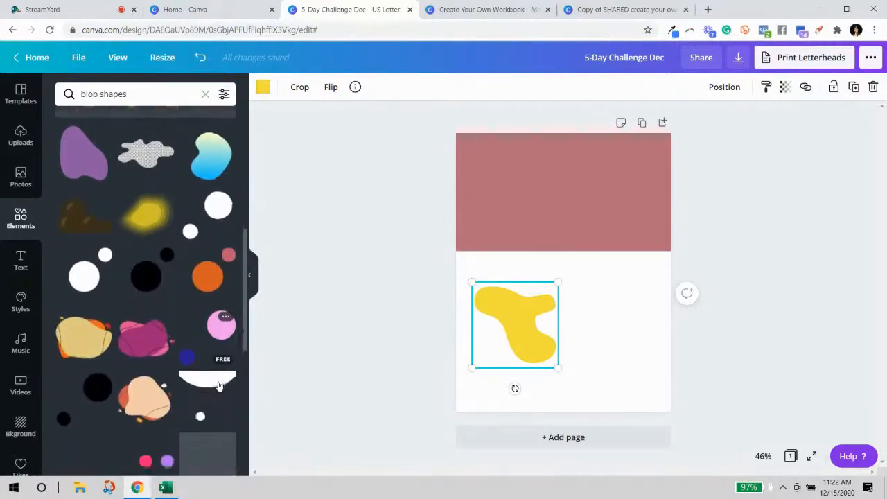
{"action": "scroll", "coordinate": [220, 379], "scroll_direction": "down", "scroll_amount": 1}
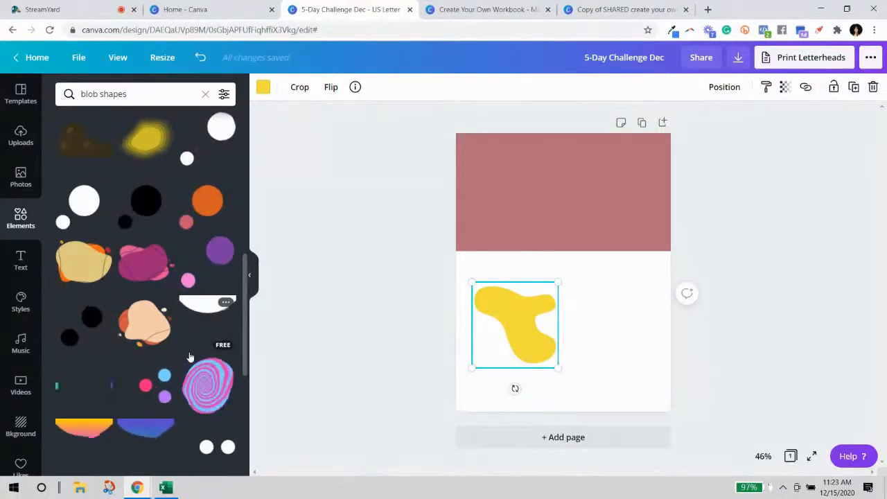
{"action": "scroll", "coordinate": [189, 356], "scroll_direction": "down", "scroll_amount": 2}
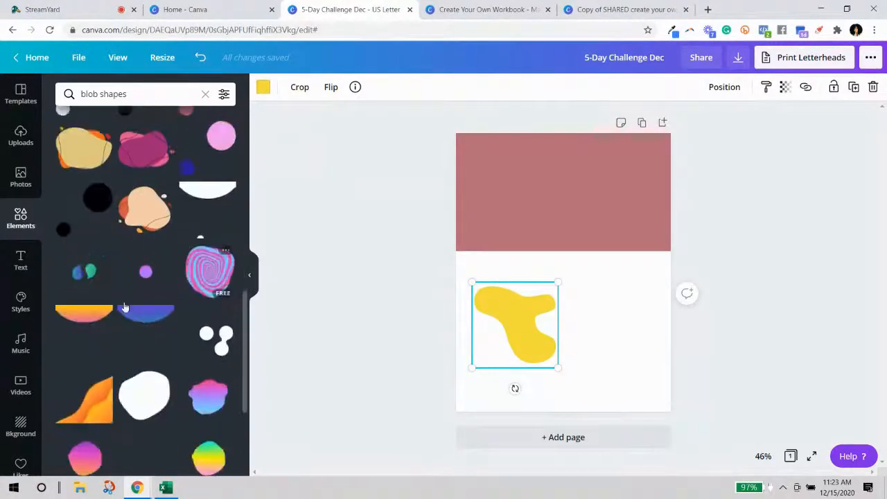
{"action": "scroll", "coordinate": [138, 312], "scroll_direction": "down", "scroll_amount": 2}
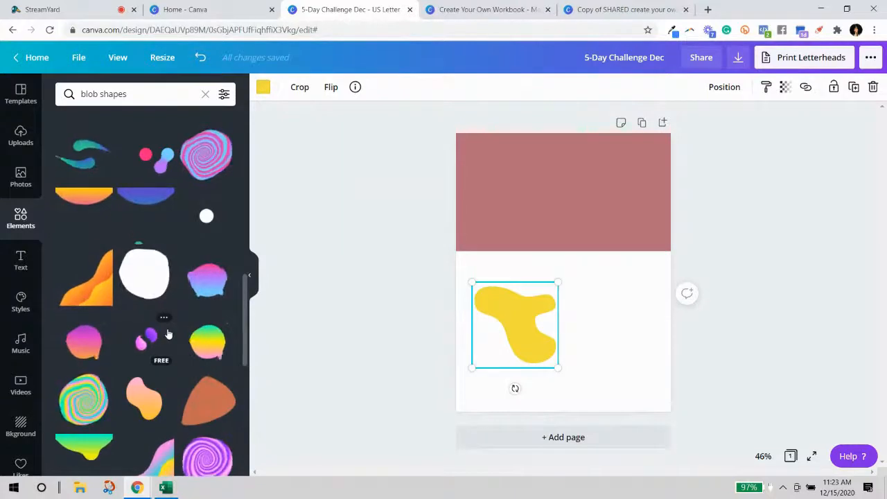
{"action": "scroll", "coordinate": [162, 327], "scroll_direction": "down", "scroll_amount": 3}
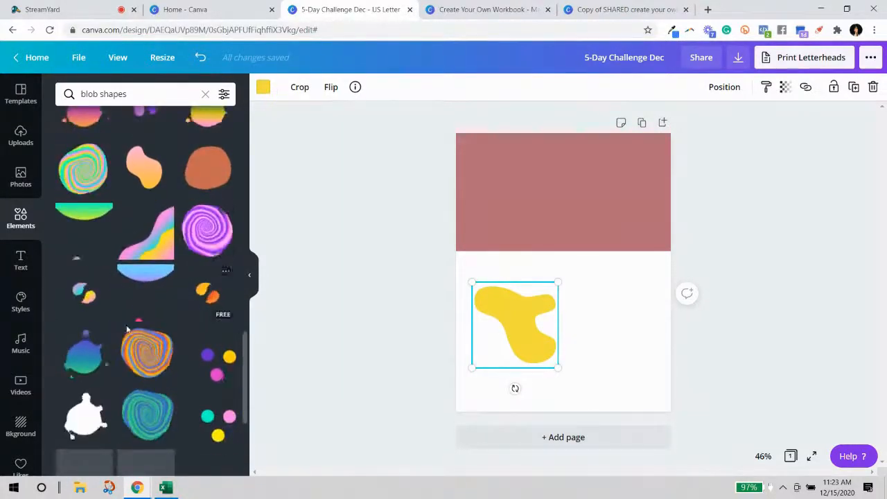
{"action": "scroll", "coordinate": [172, 313], "scroll_direction": "up", "scroll_amount": 5}
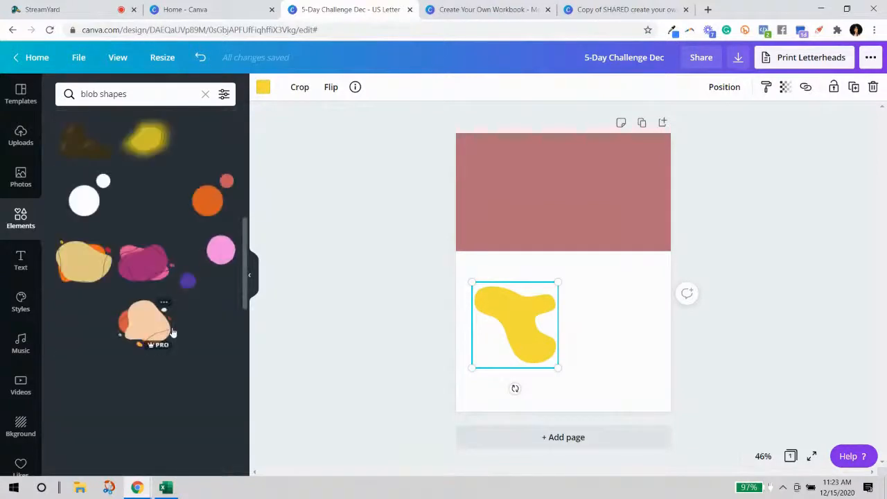
{"action": "scroll", "coordinate": [173, 326], "scroll_direction": "up", "scroll_amount": 3}
{"action": "scroll", "coordinate": [173, 334], "scroll_direction": "up", "scroll_amount": 4}
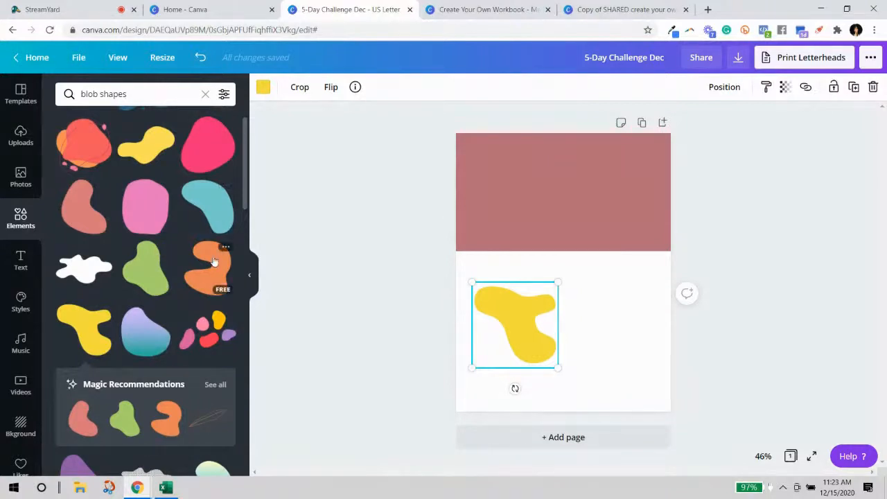
{"action": "left_click_drag", "start_coordinate": [165, 146], "coordinate": [623, 319]}
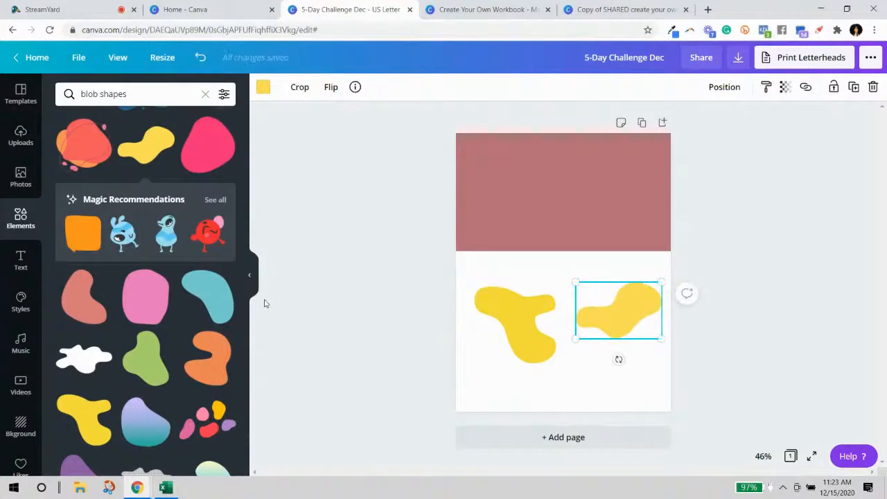
{"action": "left_click", "coordinate": [250, 281]}
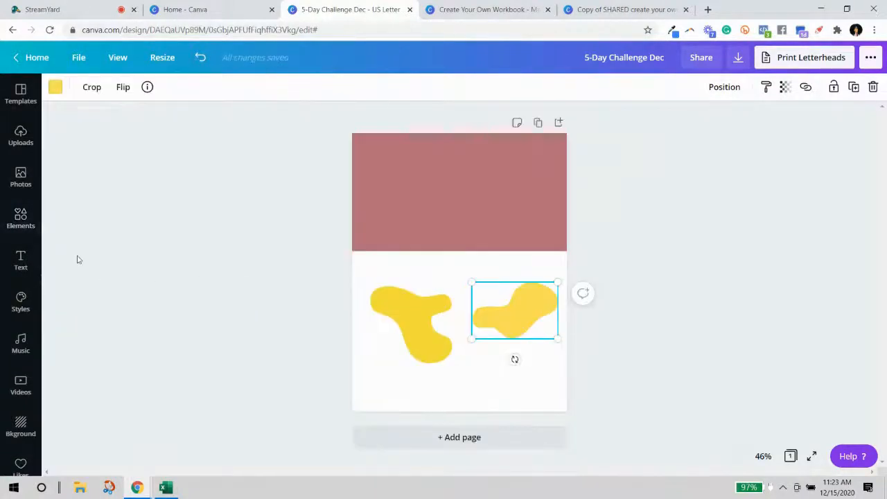
{"action": "left_click", "coordinate": [21, 260]}
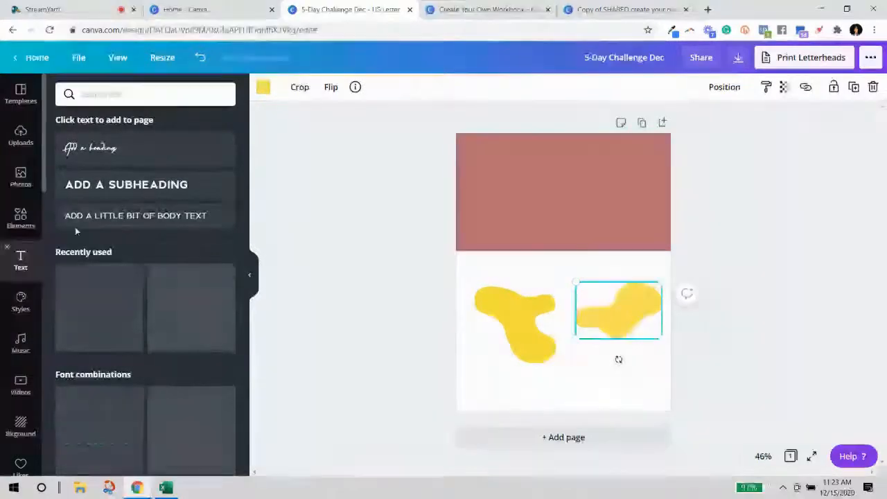
Add an 'Add a heading' heading and an 'ADD A SUBHEADING' line inside the pink banner.
{"action": "left_click", "coordinate": [136, 154]}
{"action": "left_click_drag", "start_coordinate": [619, 348], "coordinate": [561, 195]}
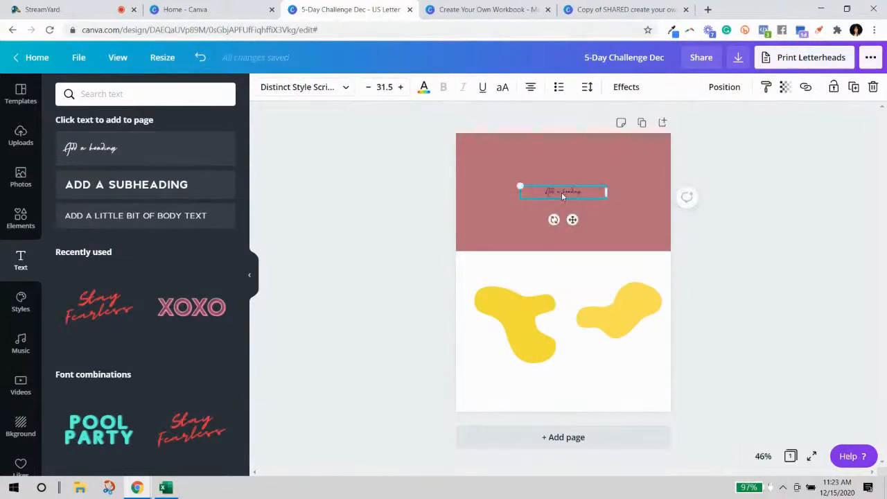
{"action": "left_click", "coordinate": [131, 192]}
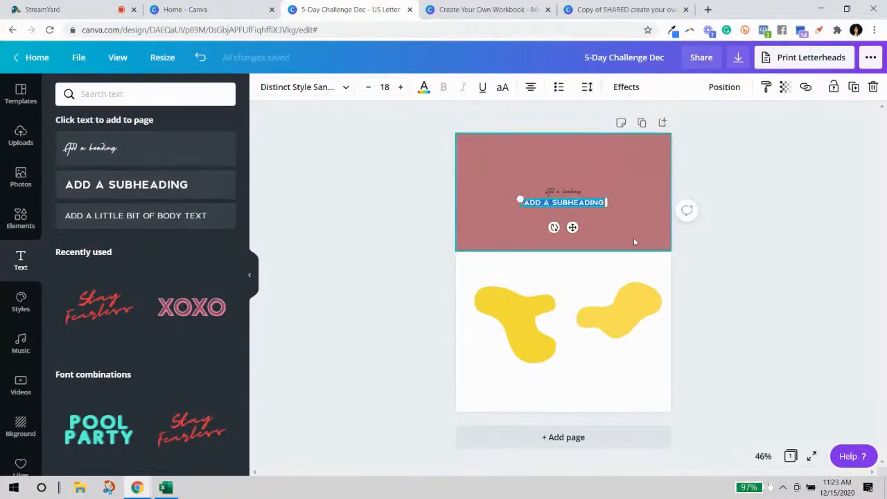
{"action": "left_click", "coordinate": [725, 188]}
{"action": "left_click_drag", "start_coordinate": [584, 203], "coordinate": [584, 215]}
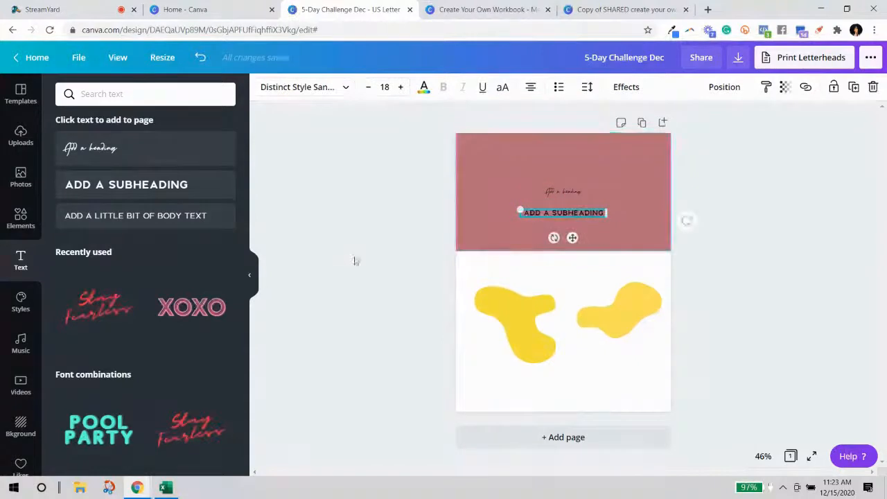
{"action": "left_click", "coordinate": [333, 280]}
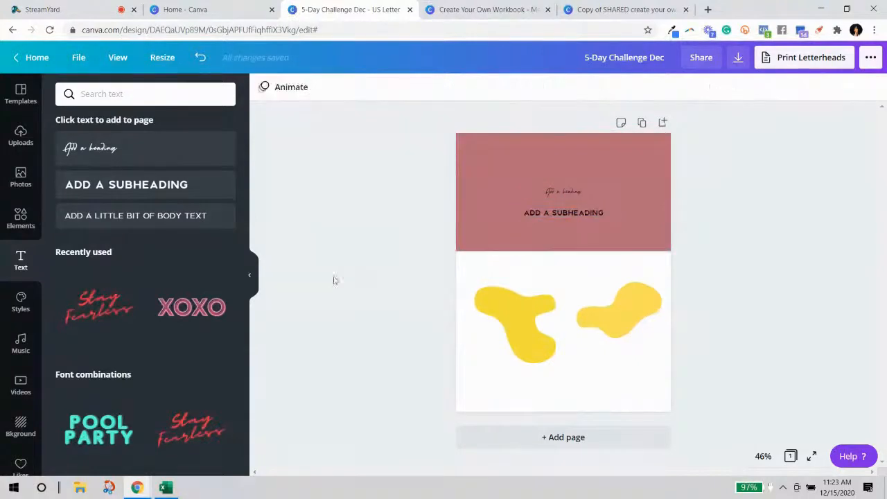
Shorten the header banner slightly and move the heading and subheading lower.
{"action": "left_click", "coordinate": [254, 277]}
{"action": "left_click", "coordinate": [438, 228]}
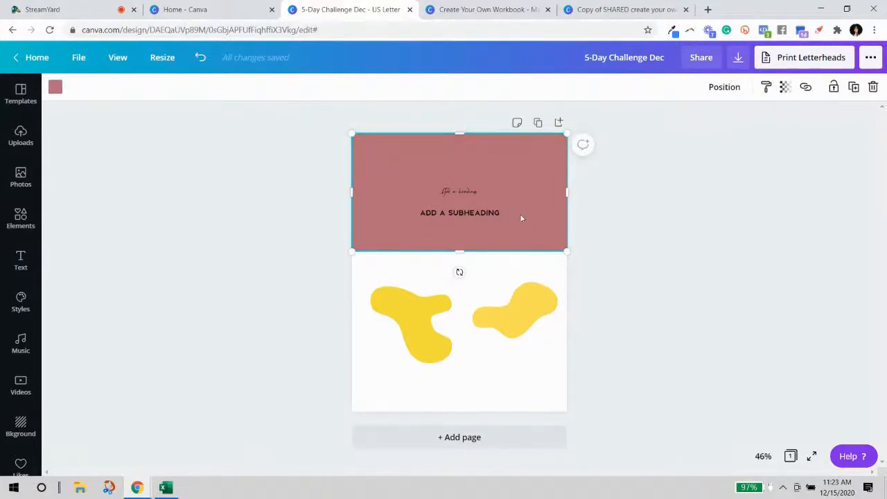
{"action": "left_click_drag", "start_coordinate": [461, 251], "coordinate": [462, 238]}
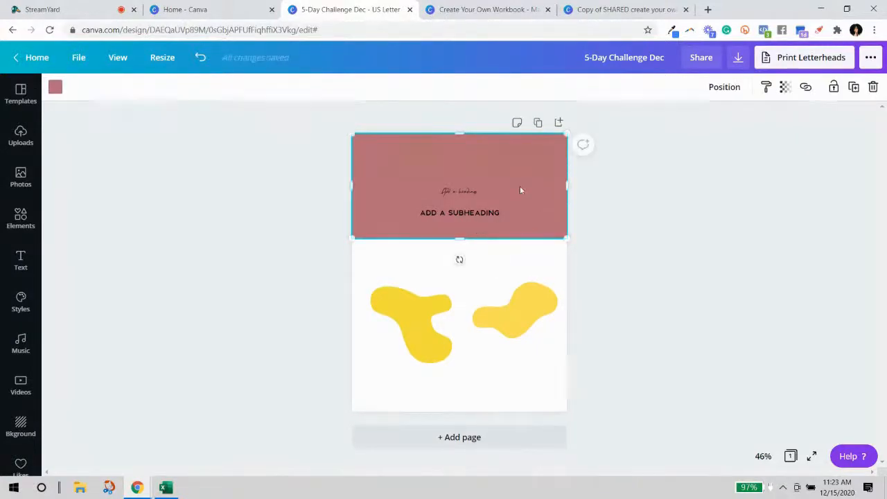
{"action": "mouse_move", "coordinate": [473, 193]}
{"action": "left_mouse_down"}
{"action": "mouse_move", "coordinate": [493, 226]}
{"action": "mouse_move", "coordinate": [470, 199]}
{"action": "left_mouse_up"}
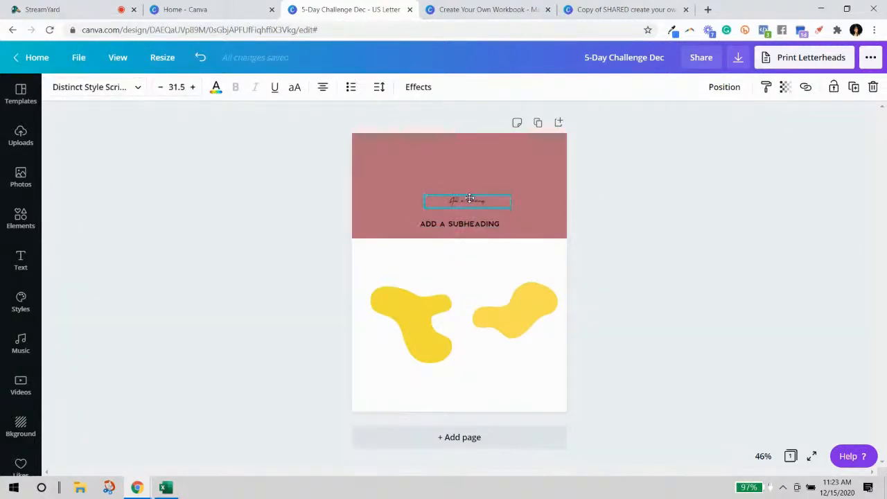
{"action": "left_click", "coordinate": [517, 177]}
Recolour the header banner with the light pink Savvy Simple Marketing swatch.
{"action": "left_click", "coordinate": [54, 86]}
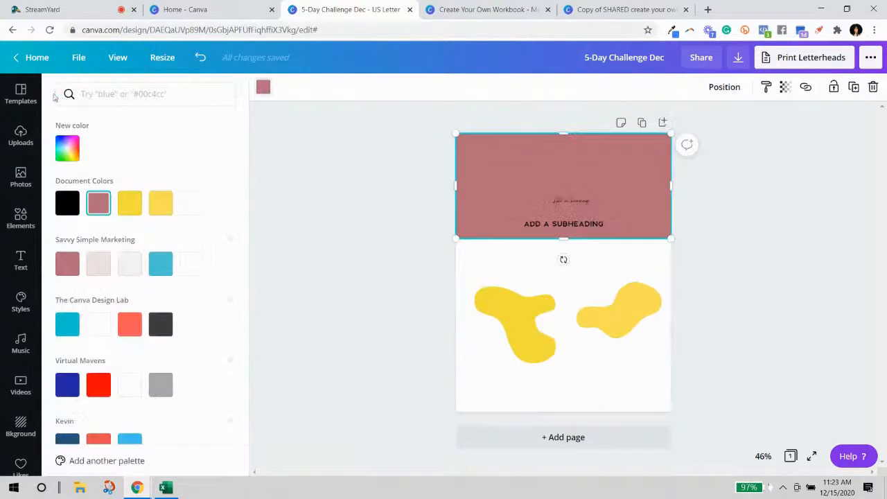
{"action": "left_click", "coordinate": [98, 263]}
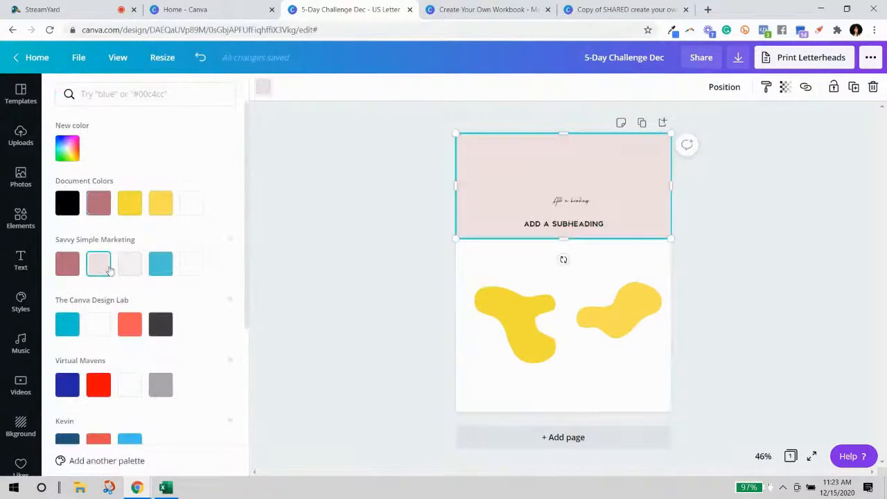
{"action": "left_click", "coordinate": [756, 321]}
{"action": "left_click", "coordinate": [525, 391]}
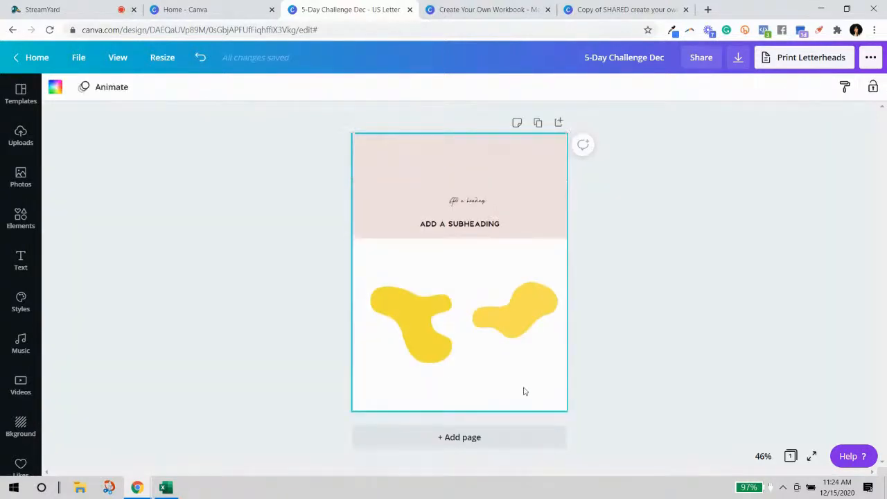
Give both yellow blobs the same light pink swatch.
{"action": "left_click", "coordinate": [431, 328]}
{"action": "left_click", "coordinate": [55, 88]}
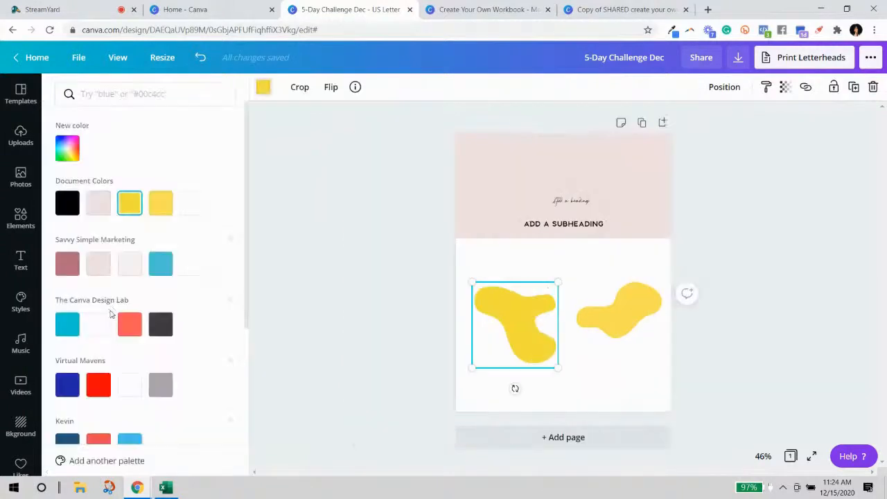
{"action": "left_click", "coordinate": [128, 270]}
{"action": "left_click", "coordinate": [613, 312]}
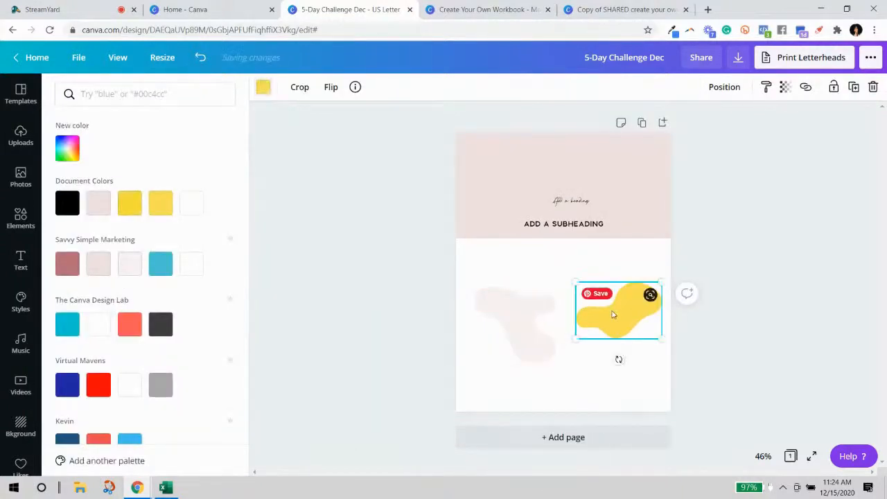
{"action": "left_click", "coordinate": [98, 263]}
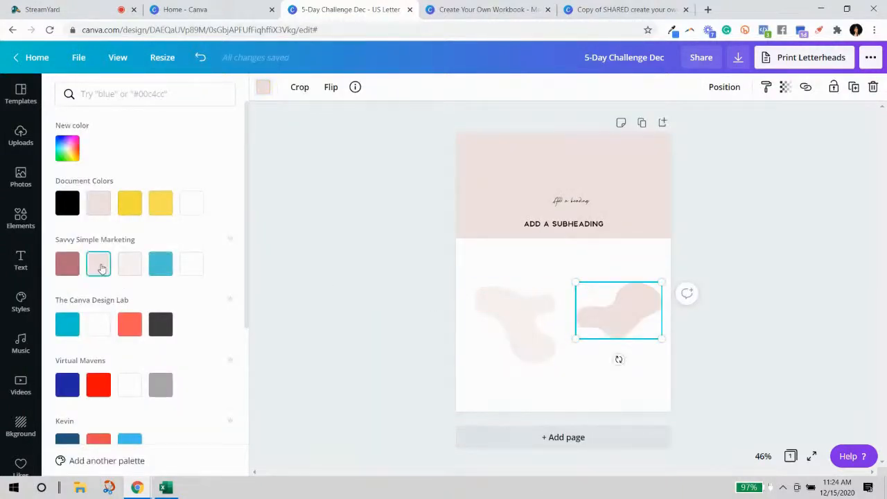
{"action": "left_click", "coordinate": [732, 349]}
{"action": "left_click", "coordinate": [537, 407]}
{"action": "left_click", "coordinate": [358, 322]}
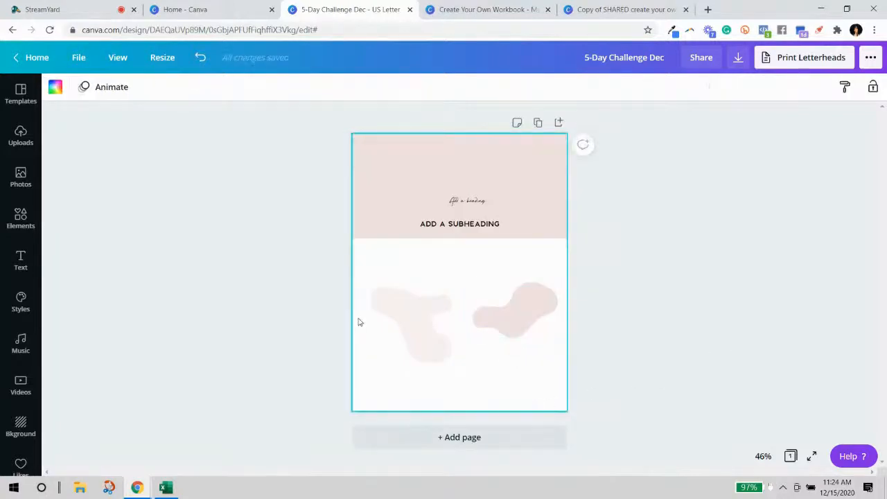
Enlarge and tilt the left pale pink blob, placing it along the page's left side.
{"action": "left_click", "coordinate": [386, 319]}
{"action": "left_click_drag", "start_coordinate": [372, 289], "coordinate": [268, 182]}
{"action": "left_click_drag", "start_coordinate": [397, 301], "coordinate": [410, 351]}
{"action": "left_click_drag", "start_coordinate": [372, 440], "coordinate": [460, 388]}
{"action": "left_click_drag", "start_coordinate": [386, 349], "coordinate": [363, 337]}
{"action": "left_click_drag", "start_coordinate": [446, 384], "coordinate": [440, 220]}
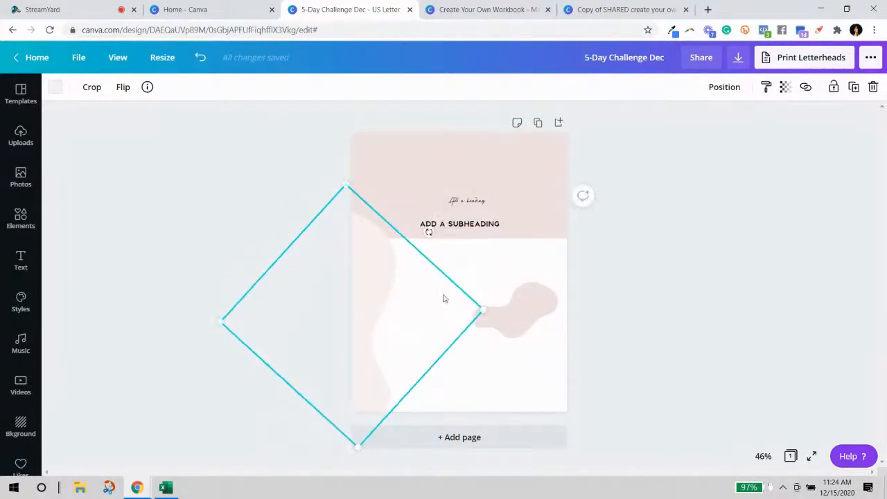
{"action": "left_click_drag", "start_coordinate": [428, 232], "coordinate": [372, 204]}
{"action": "left_click_drag", "start_coordinate": [367, 300], "coordinate": [406, 296]}
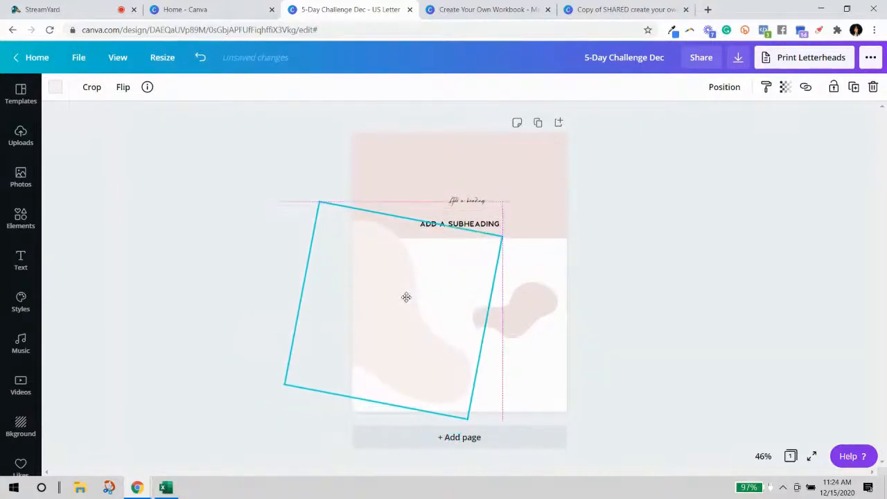
Enlarge and tilt the small right blob, then delete it.
{"action": "left_click", "coordinate": [530, 301]}
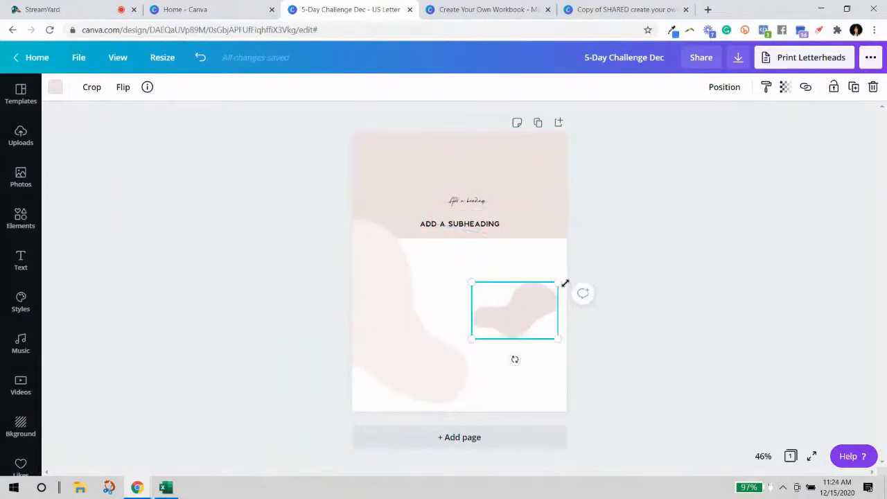
{"action": "left_click_drag", "start_coordinate": [476, 284], "coordinate": [295, 208]}
{"action": "left_click_drag", "start_coordinate": [453, 269], "coordinate": [531, 378]}
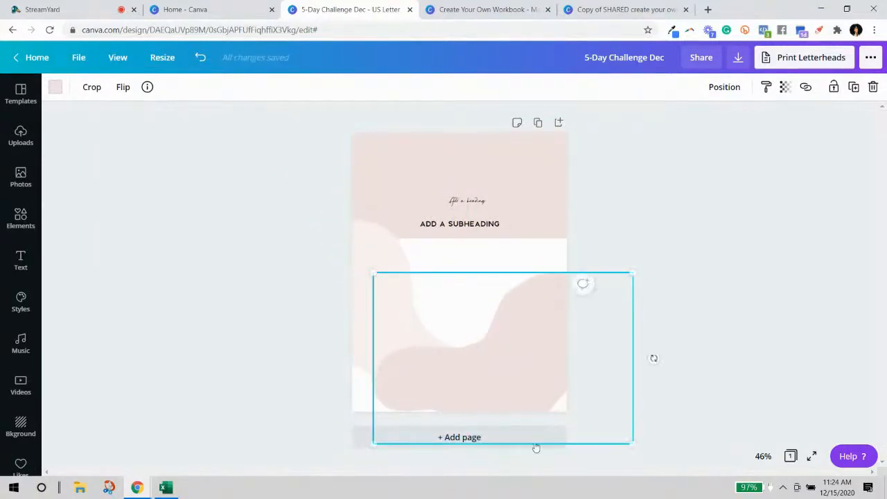
{"action": "left_click_drag", "start_coordinate": [654, 358], "coordinate": [555, 355]}
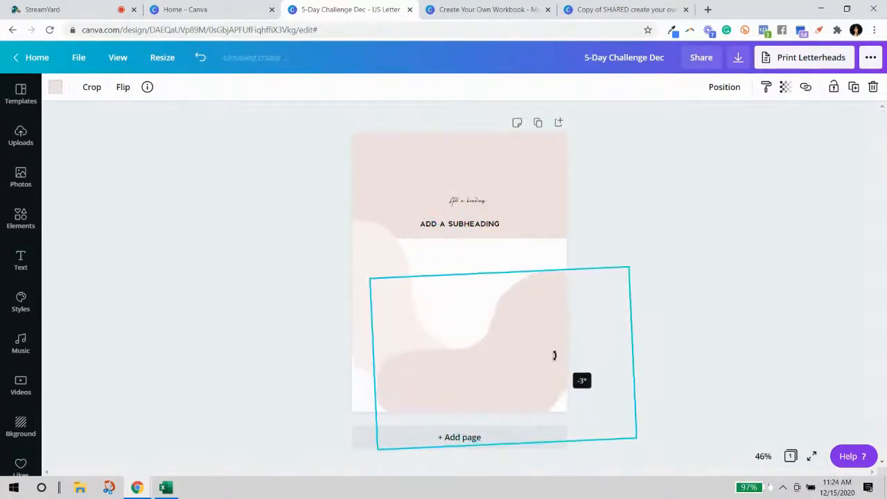
{"action": "key", "text": "Delete"}
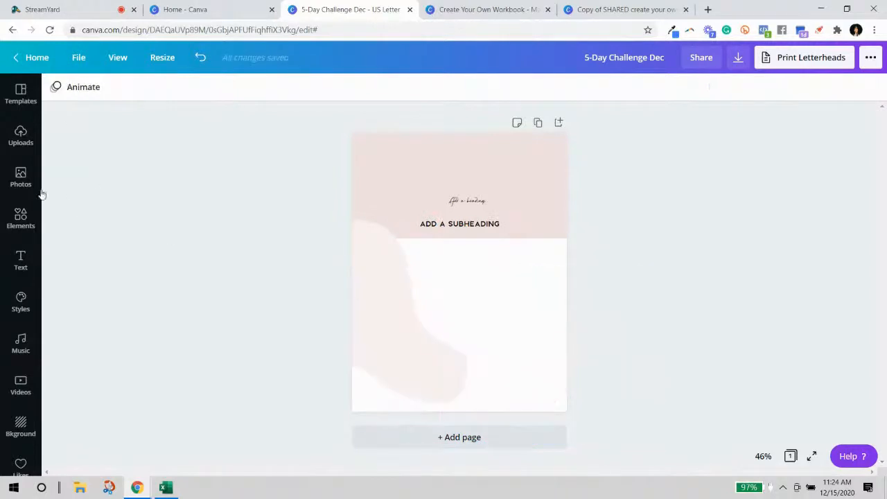
Add a new blob shape, fill it light pink, and place it lower on the page.
{"action": "left_click", "coordinate": [21, 216]}
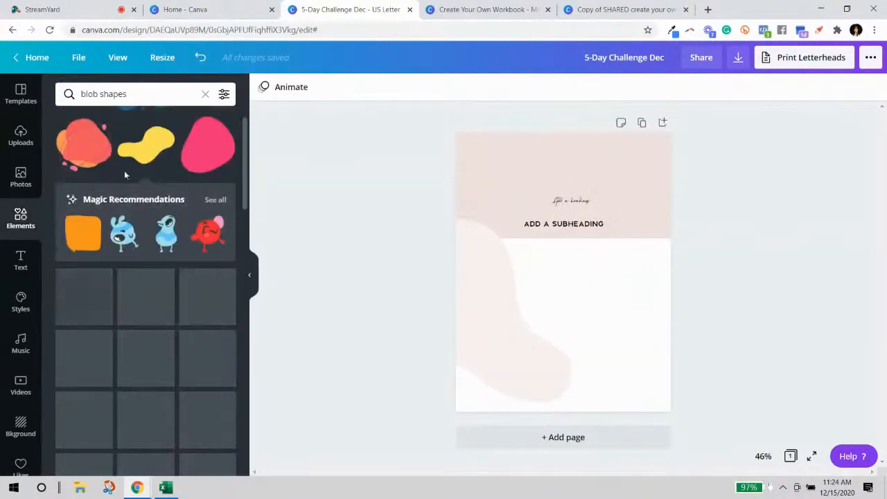
{"action": "scroll", "coordinate": [184, 264], "scroll_direction": "down", "scroll_amount": 5}
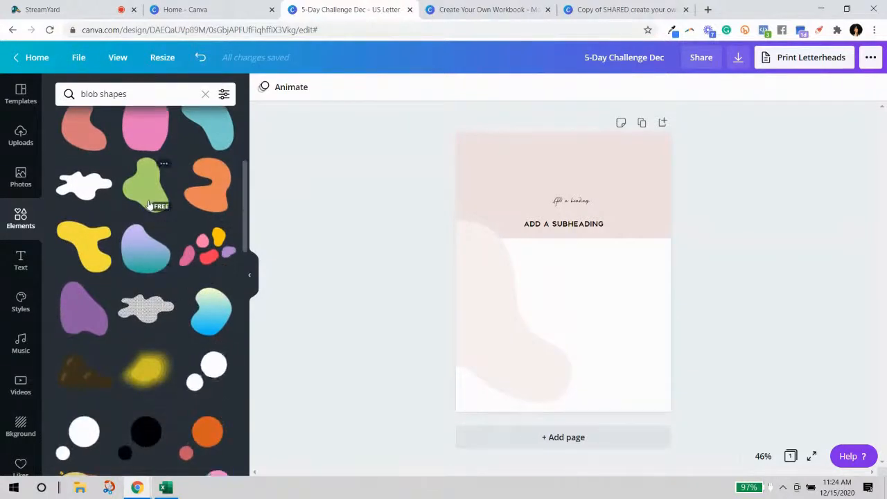
{"action": "left_click", "coordinate": [84, 184]}
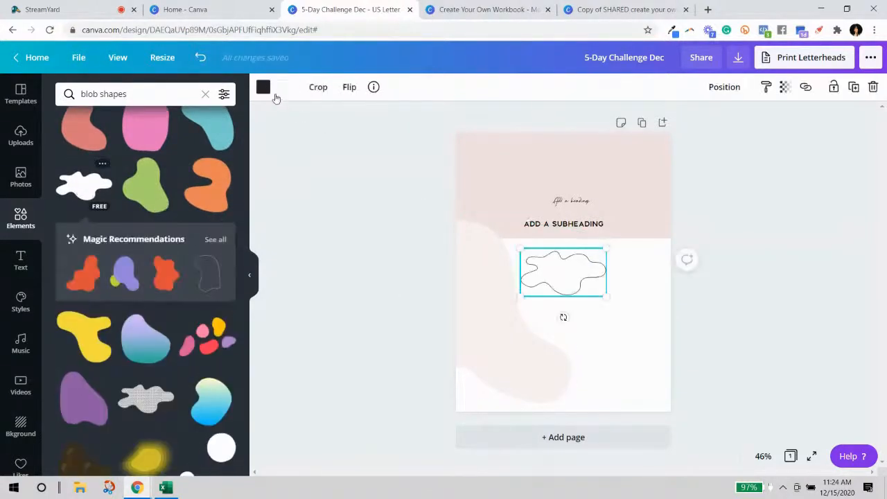
{"action": "left_click", "coordinate": [263, 88]}
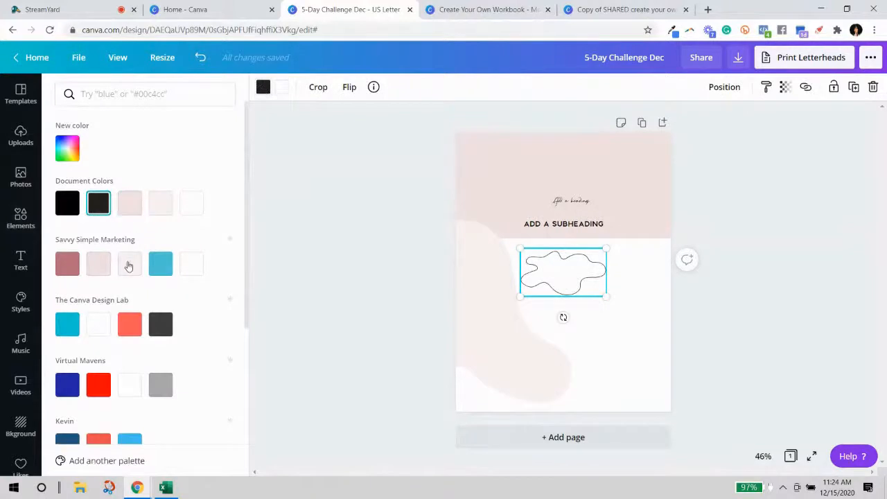
{"action": "left_click", "coordinate": [129, 208]}
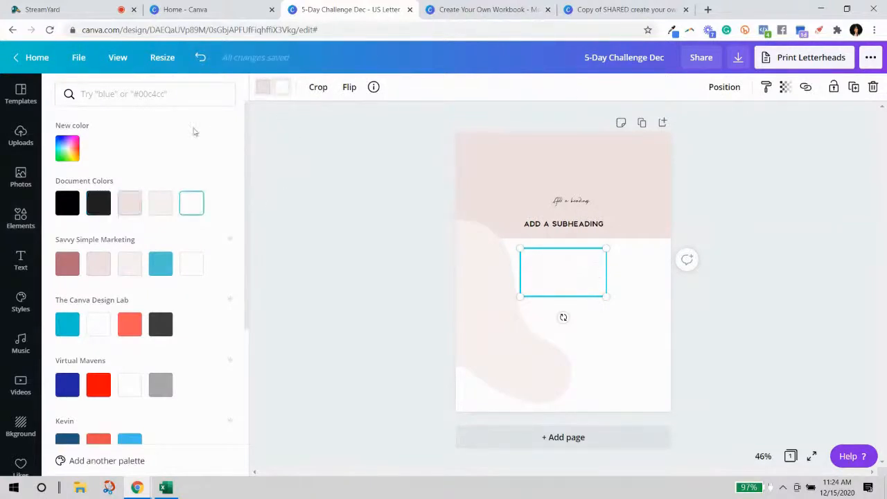
{"action": "left_click_drag", "start_coordinate": [587, 276], "coordinate": [797, 395]}
{"action": "left_click_drag", "start_coordinate": [592, 383], "coordinate": [570, 362]}
Enlarge, rotate and reposition the rotated pale pink shape.
{"action": "left_click", "coordinate": [476, 275]}
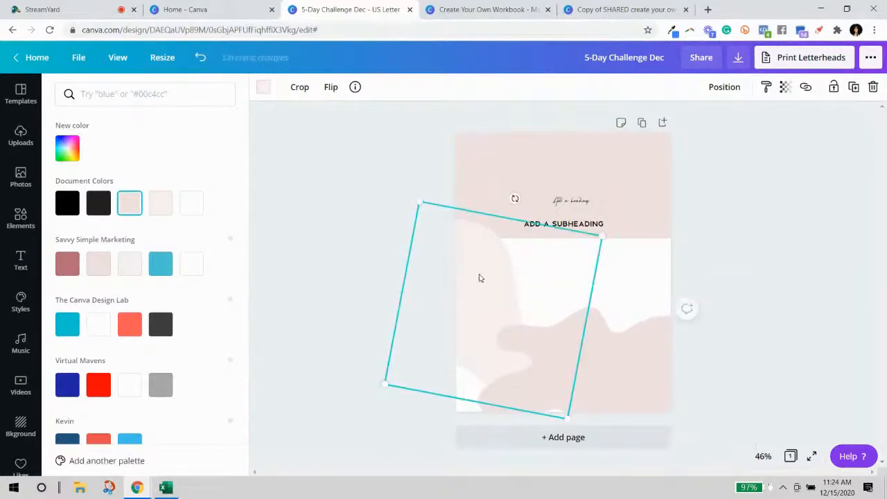
{"action": "left_click_drag", "start_coordinate": [607, 242], "coordinate": [696, 188]}
{"action": "left_click_drag", "start_coordinate": [534, 258], "coordinate": [497, 300]}
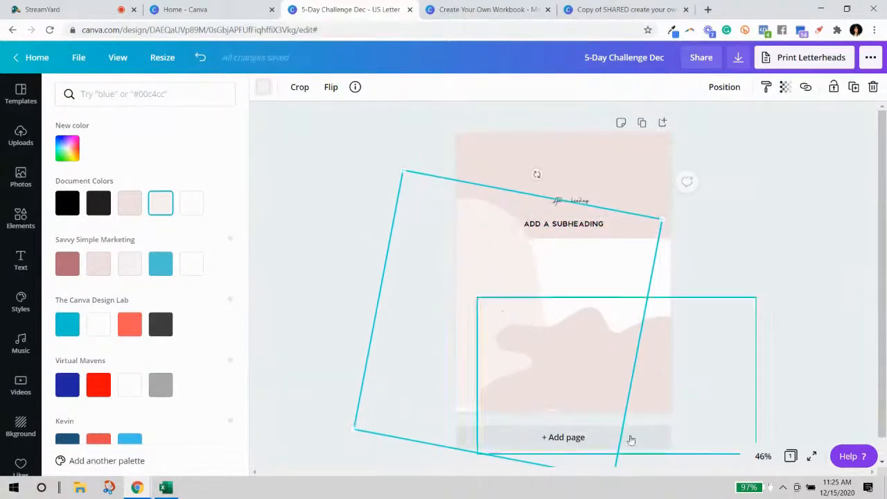
{"action": "left_click_drag", "start_coordinate": [535, 174], "coordinate": [417, 166]}
{"action": "mouse_move", "coordinate": [462, 231]}
{"action": "left_mouse_down"}
{"action": "mouse_move", "coordinate": [460, 222]}
{"action": "mouse_move", "coordinate": [446, 228]}
{"action": "mouse_move", "coordinate": [406, 208]}
{"action": "mouse_move", "coordinate": [391, 221]}
{"action": "mouse_move", "coordinate": [572, 232]}
{"action": "mouse_move", "coordinate": [517, 255]}
{"action": "mouse_move", "coordinate": [503, 309]}
{"action": "mouse_move", "coordinate": [487, 323]}
{"action": "left_mouse_up"}
Rotate the wavy shape to 79° and shift it into the lower-right area.
{"action": "mouse_move", "coordinate": [618, 368]}
{"action": "left_mouse_down"}
{"action": "mouse_move", "coordinate": [631, 299]}
{"action": "mouse_move", "coordinate": [631, 307]}
{"action": "mouse_move", "coordinate": [677, 291]}
{"action": "mouse_move", "coordinate": [647, 292]}
{"action": "left_mouse_up"}
{"action": "left_click_drag", "start_coordinate": [643, 396], "coordinate": [563, 358]}
{"action": "mouse_move", "coordinate": [630, 328]}
{"action": "left_mouse_down"}
{"action": "mouse_move", "coordinate": [669, 334]}
{"action": "mouse_move", "coordinate": [675, 360]}
{"action": "left_mouse_up"}
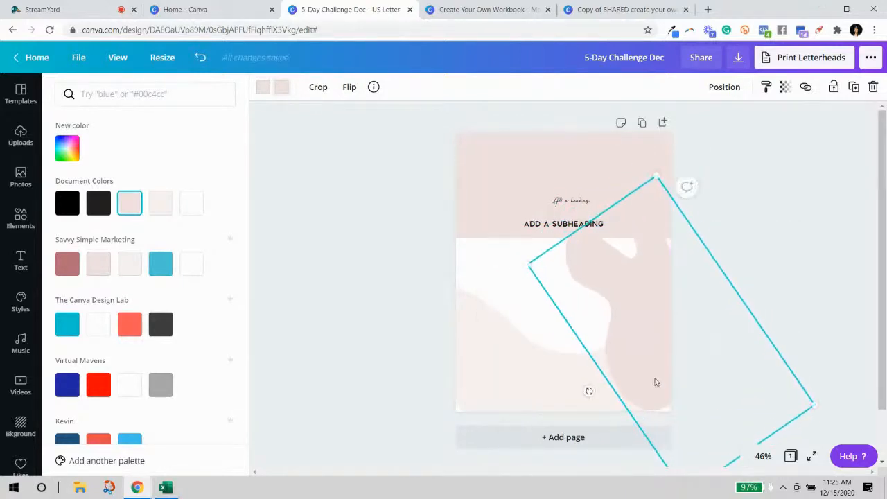
{"action": "left_click_drag", "start_coordinate": [588, 392], "coordinate": [579, 349]}
{"action": "mouse_move", "coordinate": [660, 324]}
{"action": "left_mouse_down"}
{"action": "mouse_move", "coordinate": [667, 305]}
{"action": "mouse_move", "coordinate": [638, 317]}
{"action": "mouse_move", "coordinate": [636, 306]}
{"action": "left_mouse_up"}
{"action": "left_click", "coordinate": [751, 309]}
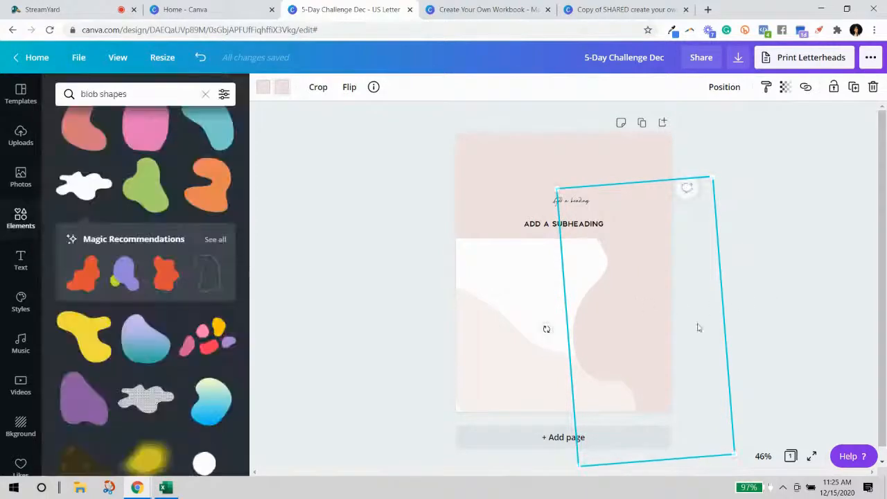
Rotate the lower-left wavy shape to about -106° and nudge it slightly down.
{"action": "left_click", "coordinate": [514, 389]}
{"action": "mouse_move", "coordinate": [616, 293]}
{"action": "left_mouse_down"}
{"action": "mouse_move", "coordinate": [589, 315]}
{"action": "mouse_move", "coordinate": [619, 328]}
{"action": "left_mouse_up"}
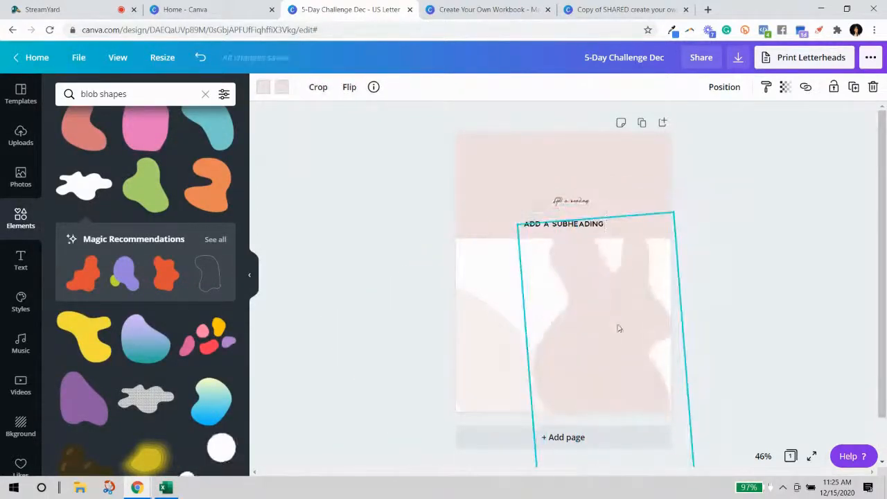
{"action": "mouse_move", "coordinate": [507, 365]}
{"action": "left_mouse_down"}
{"action": "mouse_move", "coordinate": [715, 339]}
{"action": "mouse_move", "coordinate": [728, 320]}
{"action": "mouse_move", "coordinate": [677, 382]}
{"action": "mouse_move", "coordinate": [651, 388]}
{"action": "mouse_move", "coordinate": [685, 386]}
{"action": "mouse_move", "coordinate": [693, 359]}
{"action": "left_mouse_up"}
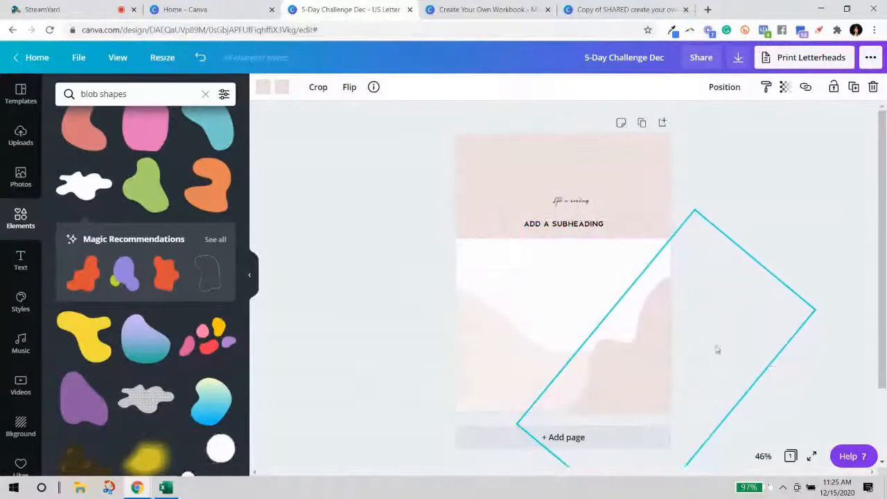
{"action": "left_click", "coordinate": [811, 224]}
{"action": "left_click_drag", "start_coordinate": [503, 361], "coordinate": [504, 369]}
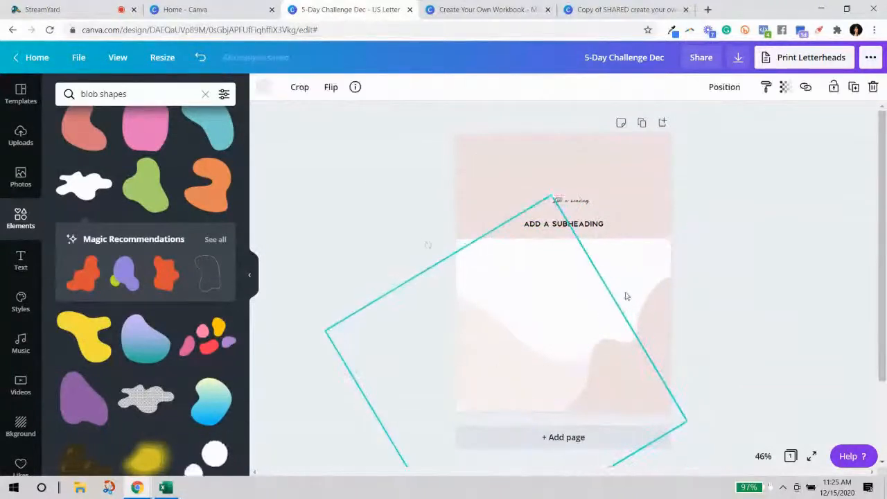
{"action": "left_click", "coordinate": [755, 245]}
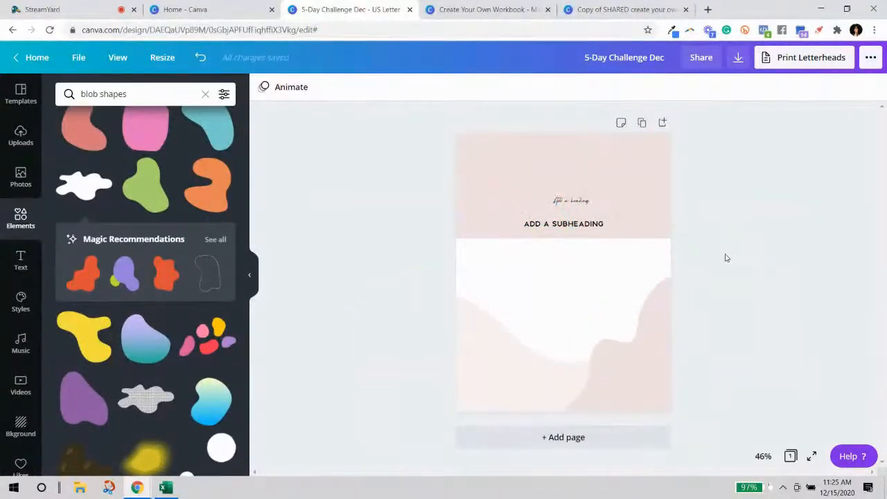
{"action": "left_click", "coordinate": [654, 346]}
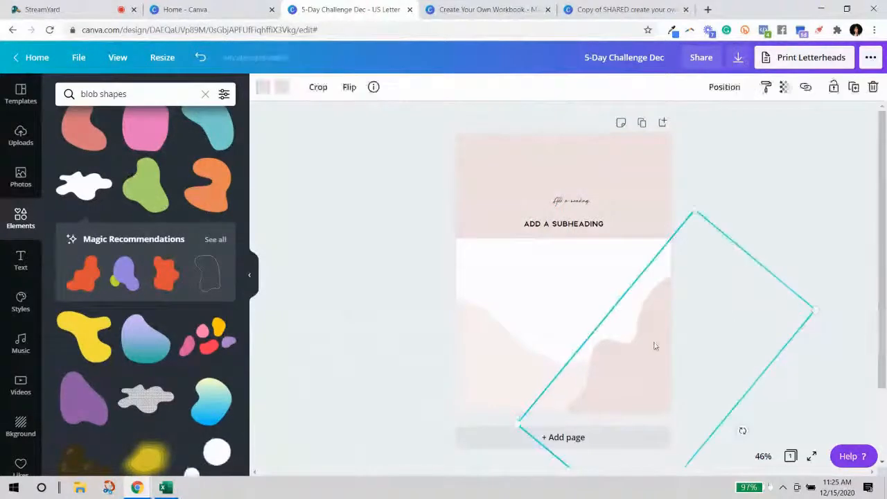
Make the wavy shape semi-transparent and enlarge the 'Add a heading' text to 71.8.
{"action": "left_click", "coordinate": [785, 89]}
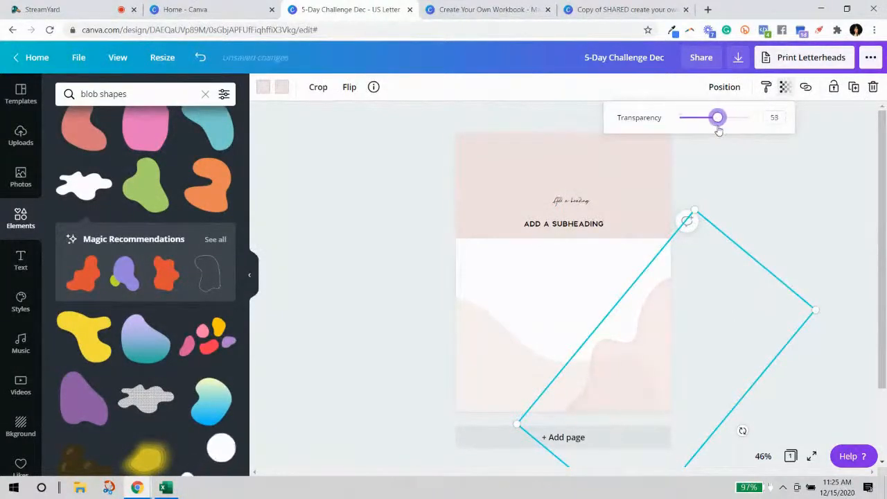
{"action": "left_click", "coordinate": [402, 259]}
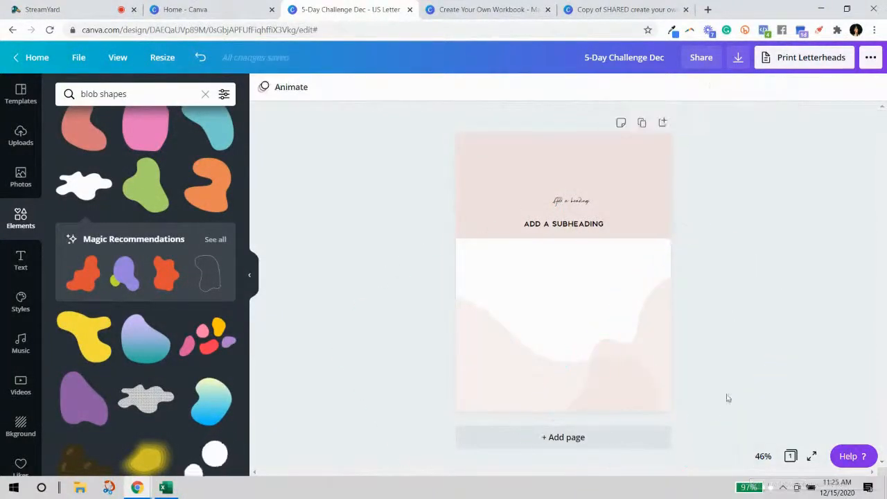
{"action": "left_click", "coordinate": [552, 202]}
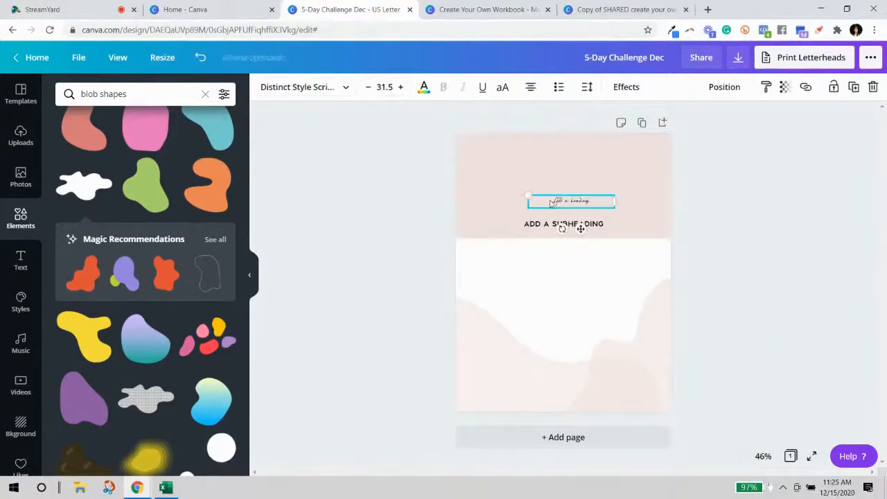
{"action": "left_click_drag", "start_coordinate": [528, 193], "coordinate": [475, 144]}
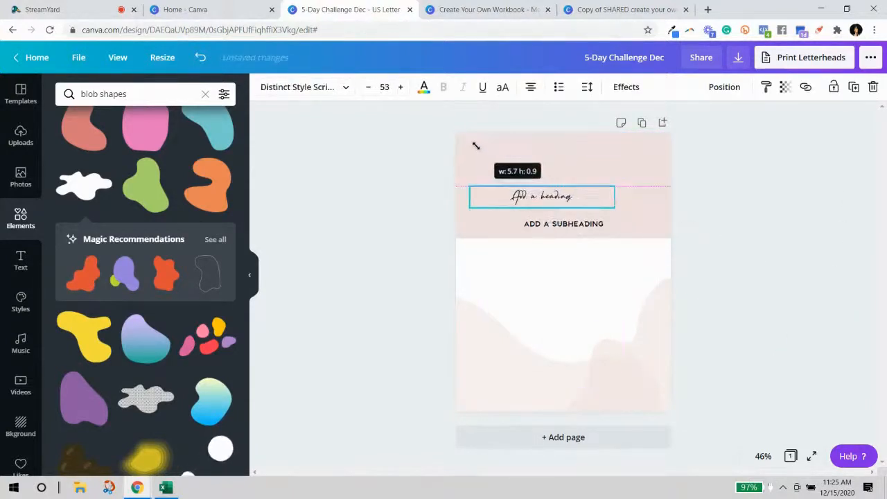
{"action": "left_click_drag", "start_coordinate": [614, 206], "coordinate": [663, 219]}
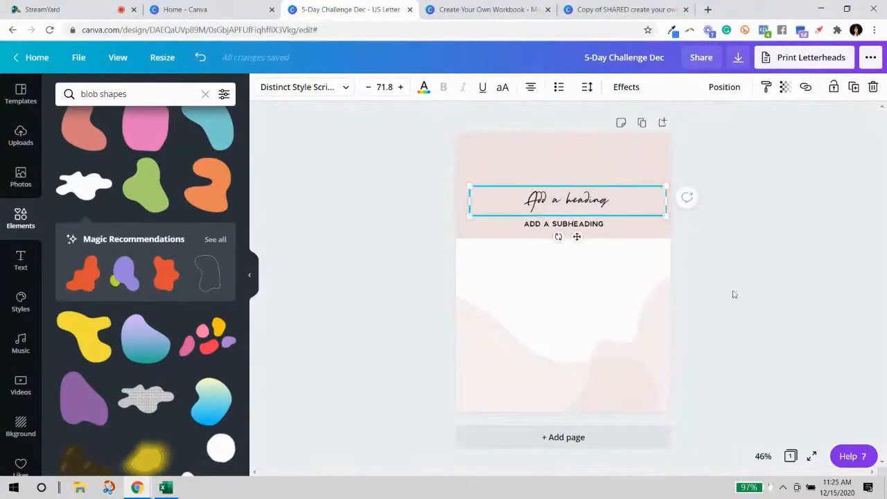
Move the subheading below the pink band and narrow the heading text box.
{"action": "left_click_drag", "start_coordinate": [587, 226], "coordinate": [587, 263]}
{"action": "left_click", "coordinate": [588, 204]}
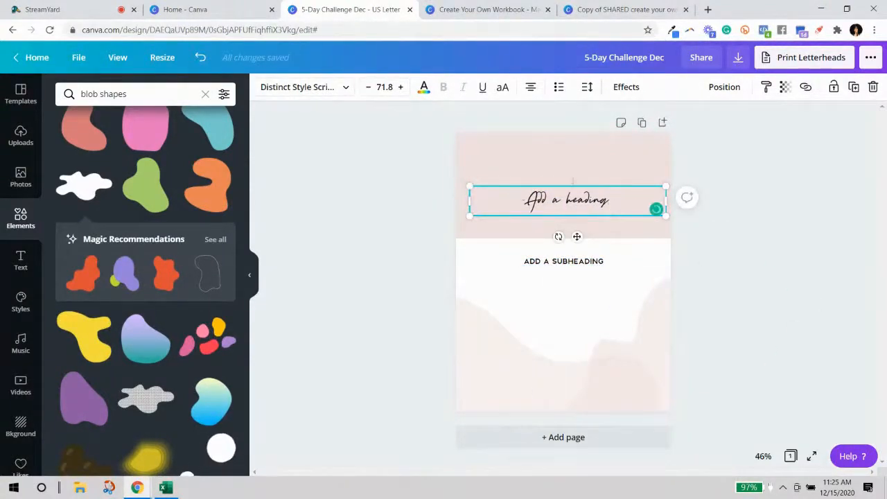
{"action": "left_click_drag", "start_coordinate": [667, 199], "coordinate": [571, 199]}
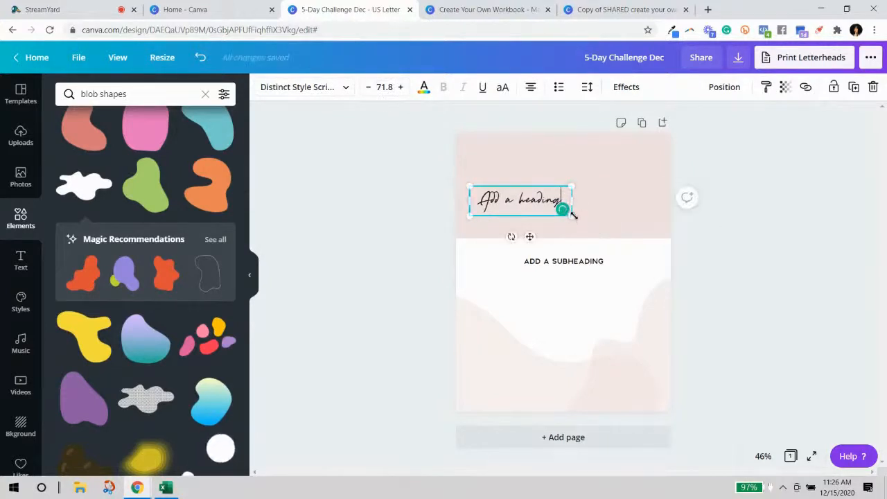
{"action": "left_click", "coordinate": [762, 456]}
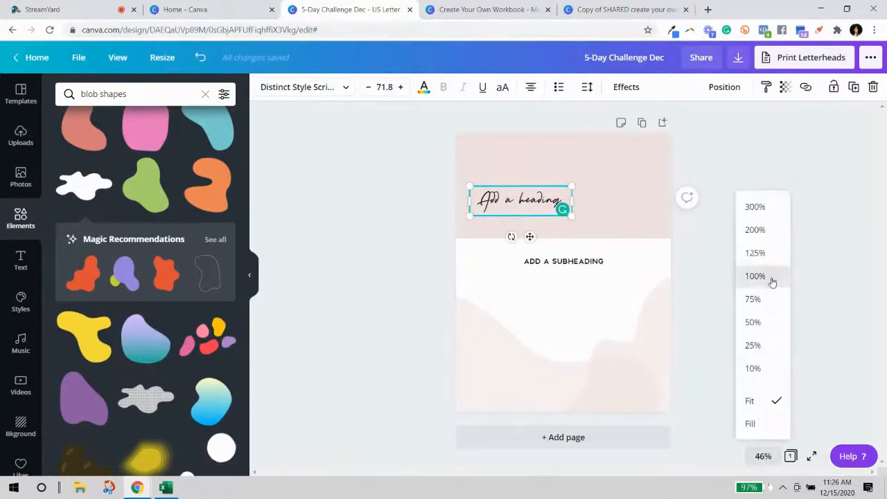
At 100% zoom, enlarge the heading to 88.4 and centre it in the pink banner.
{"action": "left_click", "coordinate": [755, 276]}
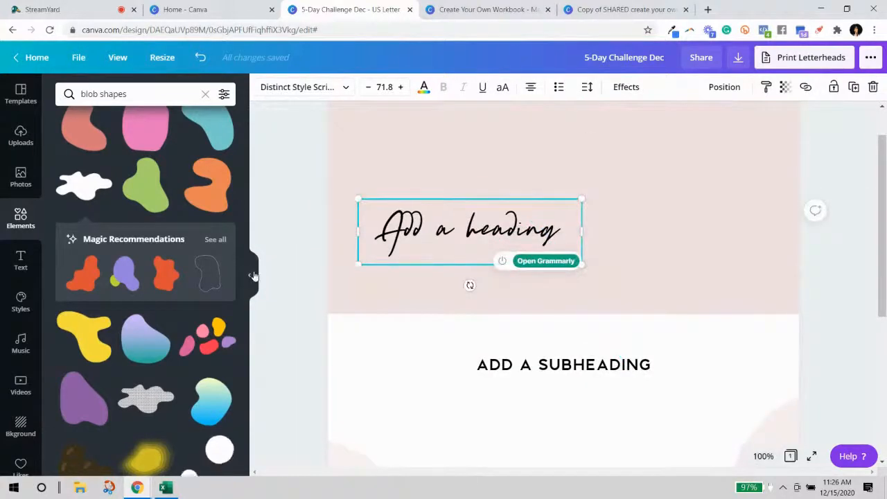
{"action": "left_click", "coordinate": [252, 276]}
{"action": "left_click_drag", "start_coordinate": [482, 265], "coordinate": [544, 282]}
{"action": "left_click_drag", "start_coordinate": [429, 228], "coordinate": [501, 214]}
Raise the subheading to sit on the pink banner's bottom edge.
{"action": "left_click_drag", "start_coordinate": [490, 363], "coordinate": [491, 313]}
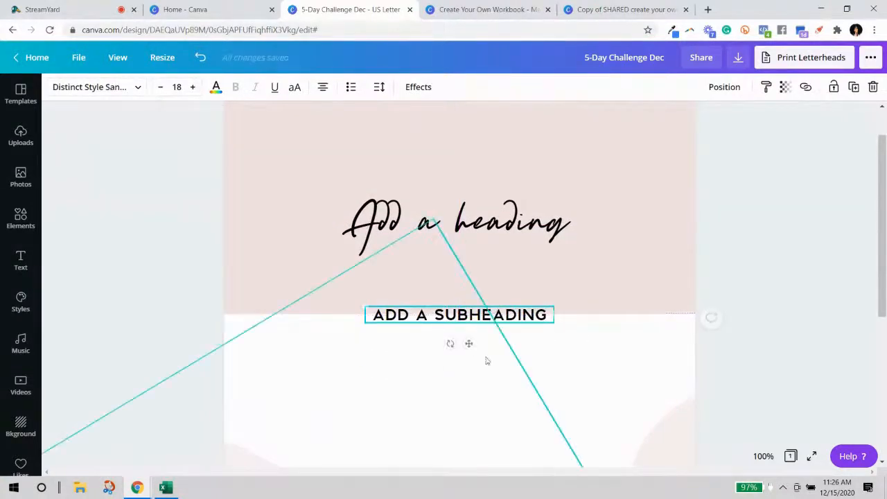
{"action": "left_click", "coordinate": [386, 134]}
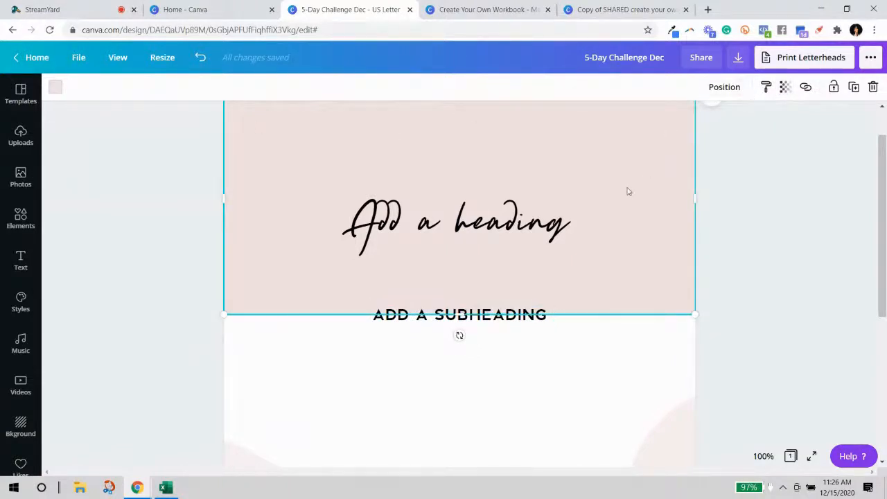
{"action": "scroll", "coordinate": [627, 191], "scroll_direction": "up", "scroll_amount": 1}
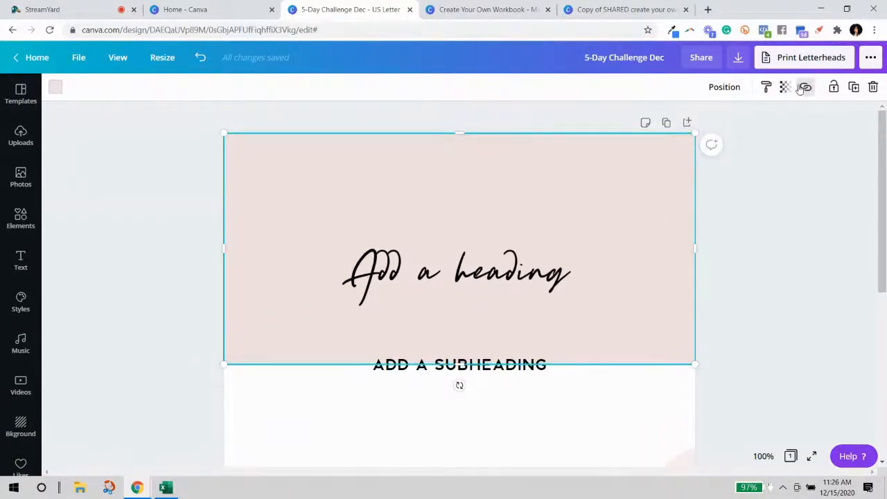
Duplicate the pink banner and shrink the copy into a thin bar centred under the heading.
{"action": "left_click", "coordinate": [854, 88]}
{"action": "left_click_drag", "start_coordinate": [541, 229], "coordinate": [533, 349]}
{"action": "scroll", "coordinate": [533, 351], "scroll_direction": "down", "scroll_amount": 4}
{"action": "left_click_drag", "start_coordinate": [460, 309], "coordinate": [469, 139]}
{"action": "scroll", "coordinate": [639, 212], "scroll_direction": "up", "scroll_amount": 2}
{"action": "left_click_drag", "start_coordinate": [609, 279], "coordinate": [605, 263]}
{"action": "left_click_drag", "start_coordinate": [692, 295], "coordinate": [496, 265]}
{"action": "left_click_drag", "start_coordinate": [436, 251], "coordinate": [533, 246]}
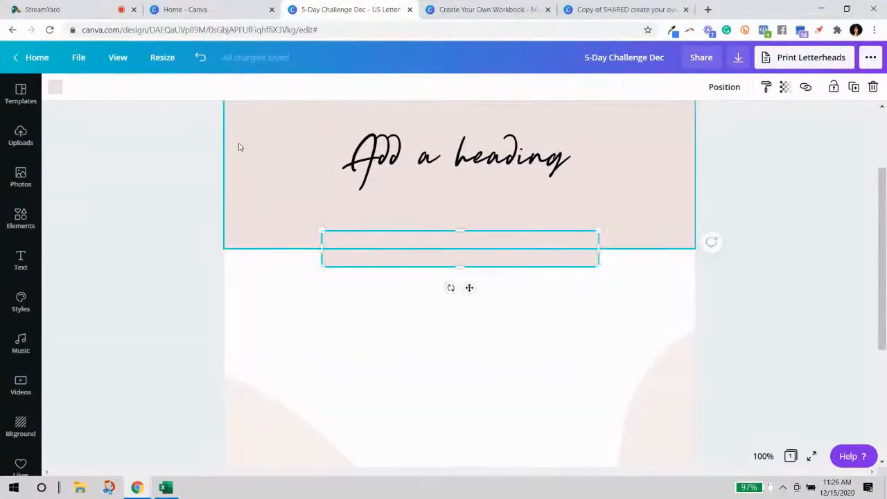
Try pink, black and grey fills on the narrow bar, settling on teal.
{"action": "left_click", "coordinate": [56, 86]}
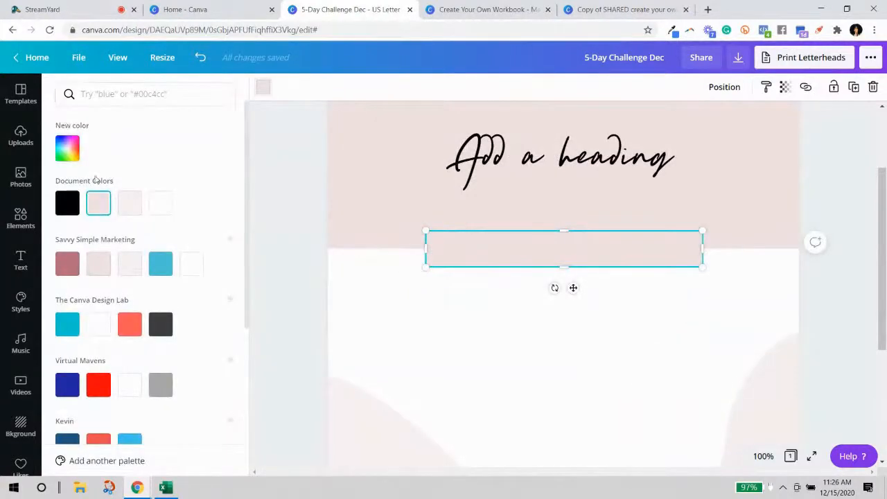
{"action": "left_click", "coordinate": [125, 265]}
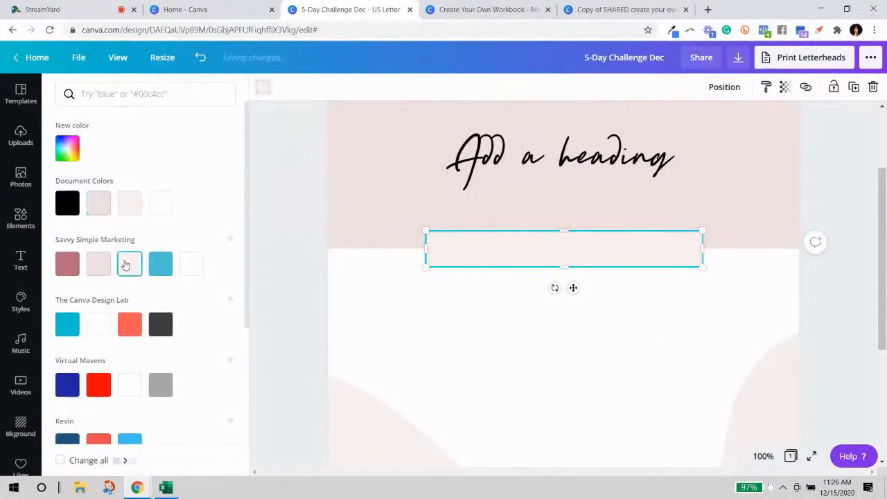
{"action": "left_click", "coordinate": [62, 201]}
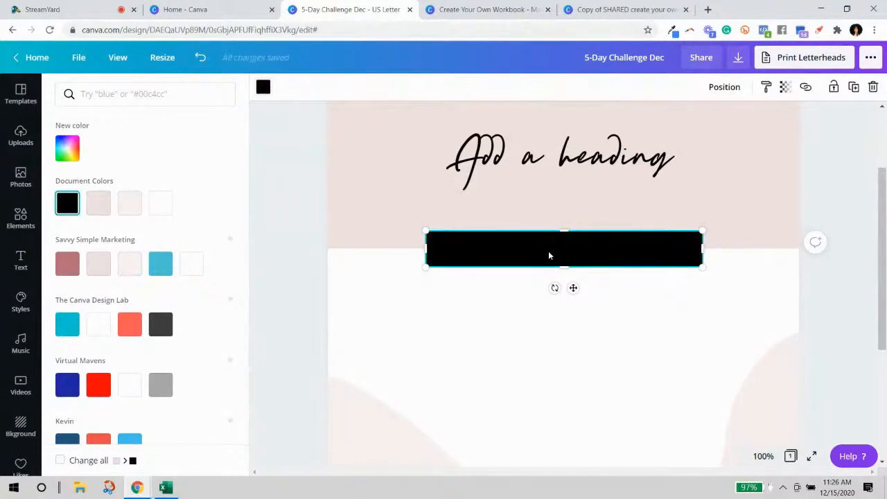
{"action": "left_click", "coordinate": [169, 392]}
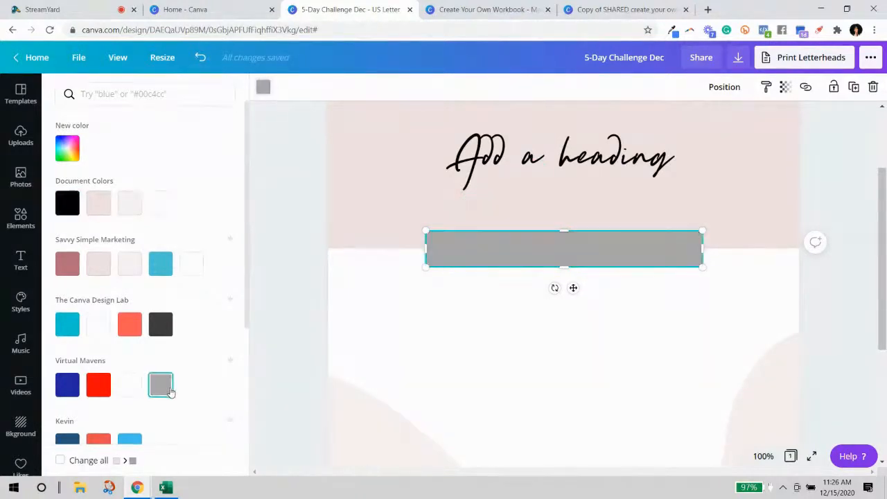
{"action": "left_click", "coordinate": [67, 323]}
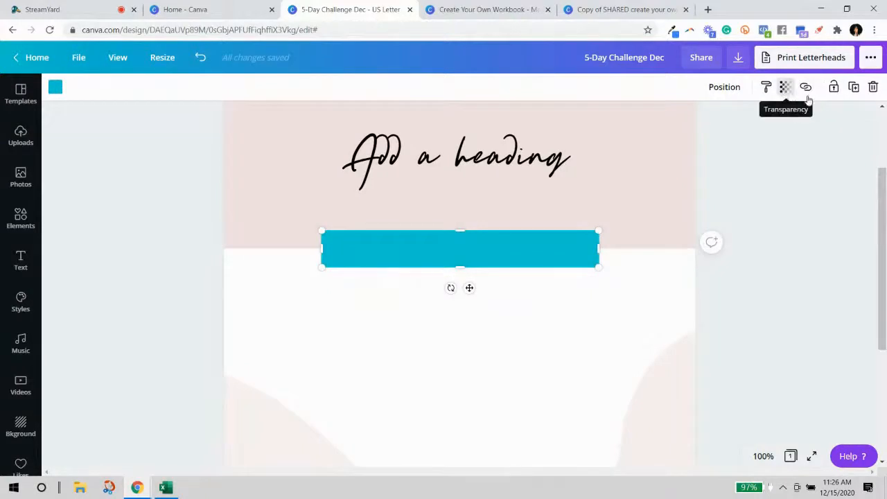
Undo sending the teal bar back, then adjust the bar's height and position.
{"action": "left_click", "coordinate": [724, 87]}
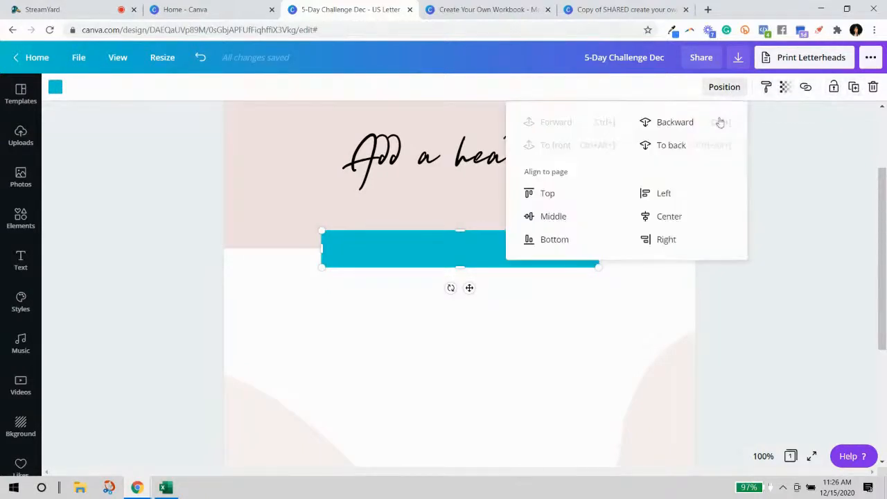
{"action": "left_click", "coordinate": [669, 145]}
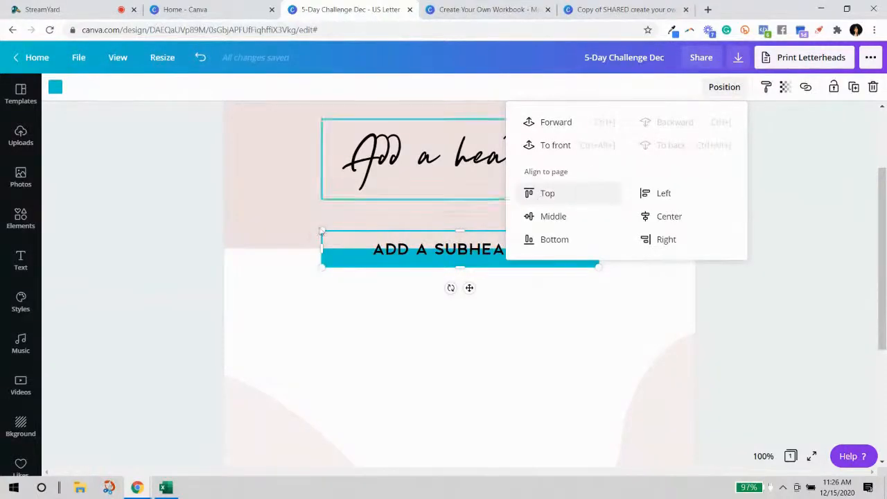
{"action": "left_click", "coordinate": [200, 59]}
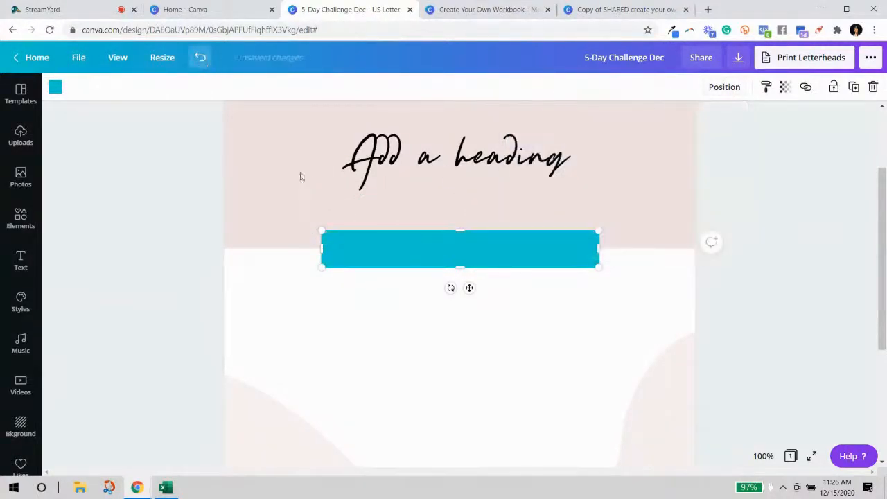
{"action": "left_click_drag", "start_coordinate": [534, 257], "coordinate": [508, 309]}
{"action": "left_click_drag", "start_coordinate": [488, 254], "coordinate": [488, 189]}
{"action": "left_click_drag", "start_coordinate": [494, 301], "coordinate": [495, 243]}
{"action": "left_click_drag", "start_coordinate": [471, 276], "coordinate": [464, 264]}
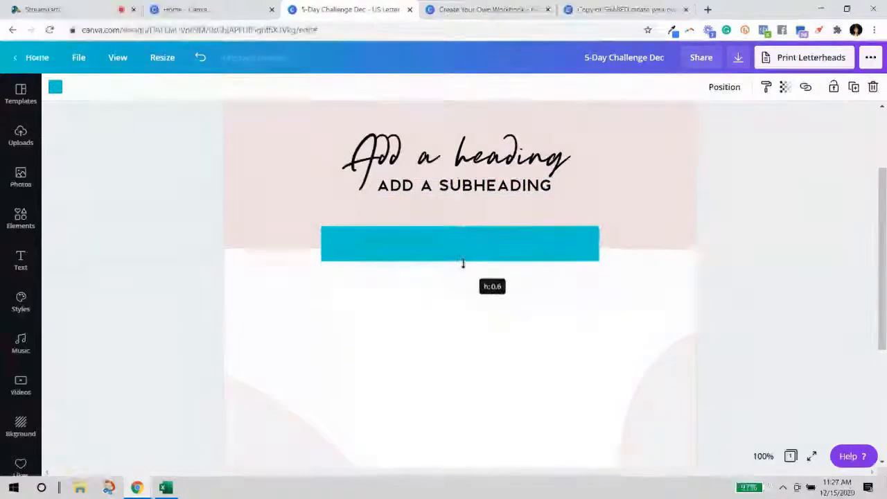
{"action": "left_click", "coordinate": [765, 281]}
Move the subheading onto the teal bar and send both back one layer.
{"action": "left_click_drag", "start_coordinate": [519, 187], "coordinate": [518, 245]}
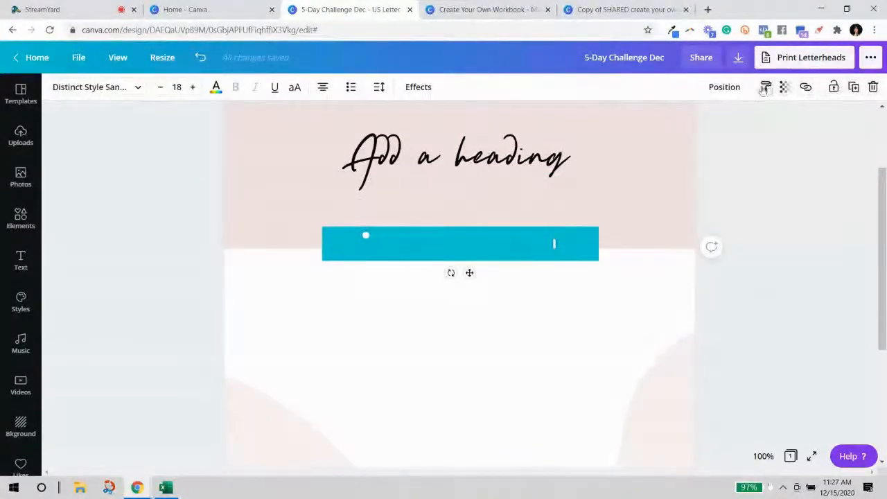
{"action": "left_click", "coordinate": [726, 87]}
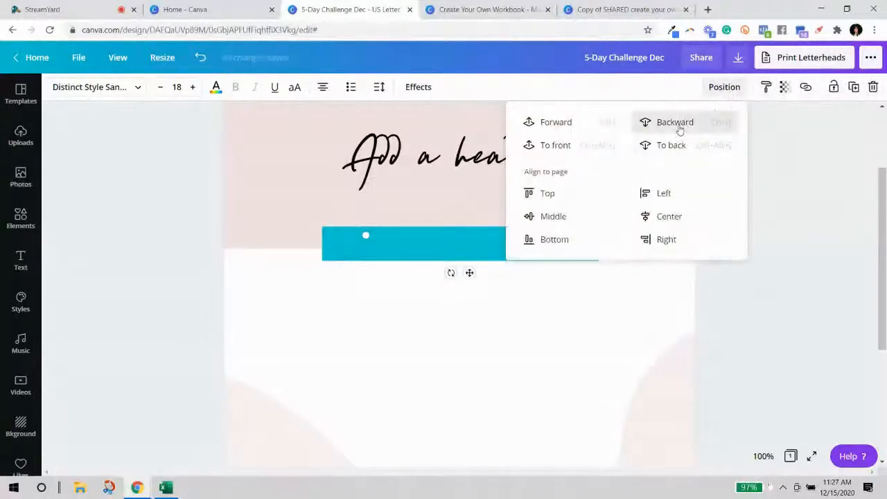
{"action": "left_click", "coordinate": [679, 129]}
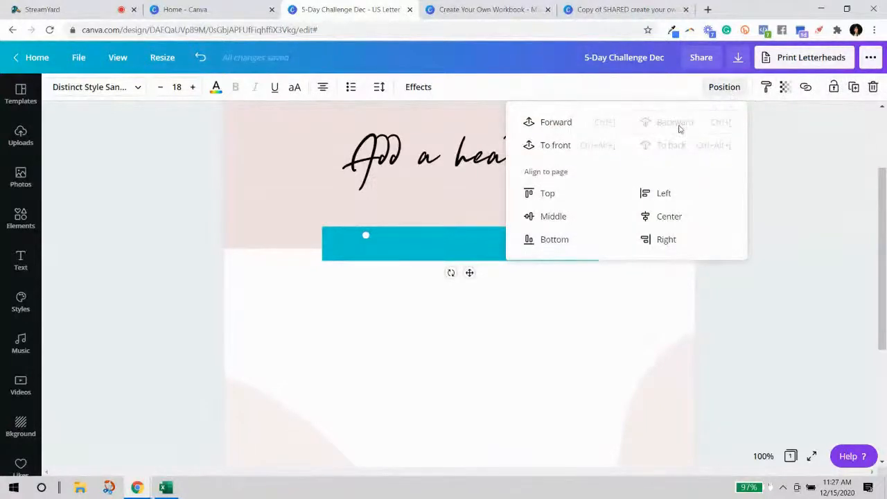
{"action": "left_click", "coordinate": [741, 243]}
{"action": "left_click", "coordinate": [491, 312]}
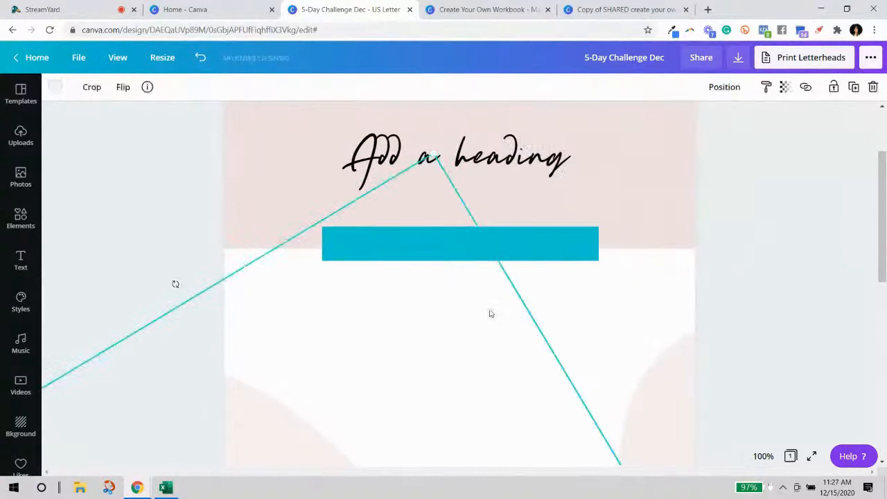
{"action": "left_click", "coordinate": [533, 246]}
{"action": "left_click", "coordinate": [734, 87]}
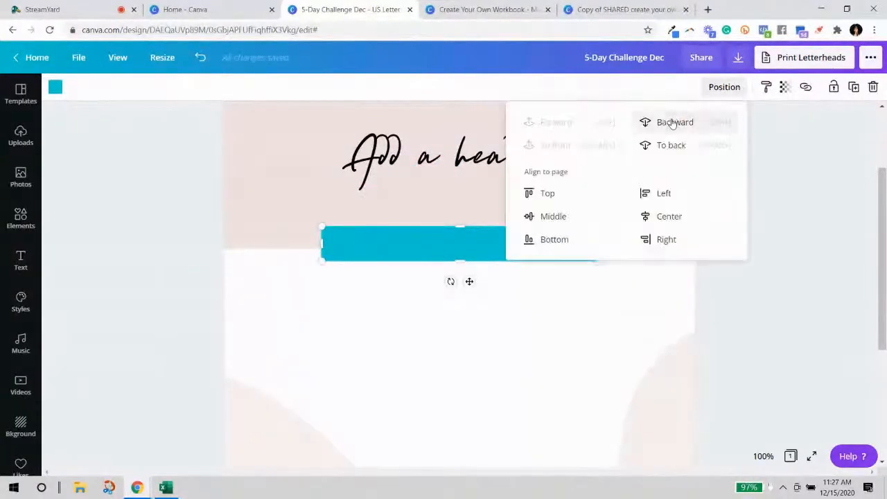
{"action": "left_click", "coordinate": [672, 123]}
{"action": "left_click", "coordinate": [735, 223]}
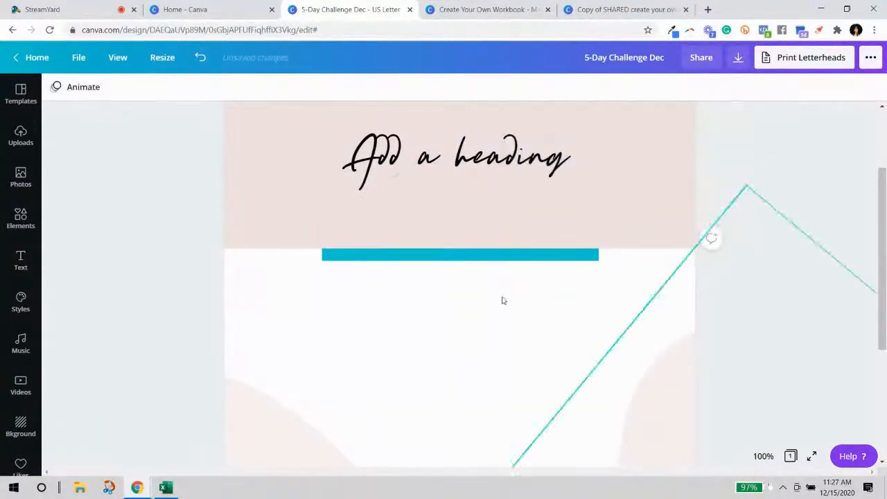
Send the pink banner behind the teal bar and return the bar to the banner's lower edge.
{"action": "left_click", "coordinate": [481, 182]}
{"action": "left_click", "coordinate": [650, 225]}
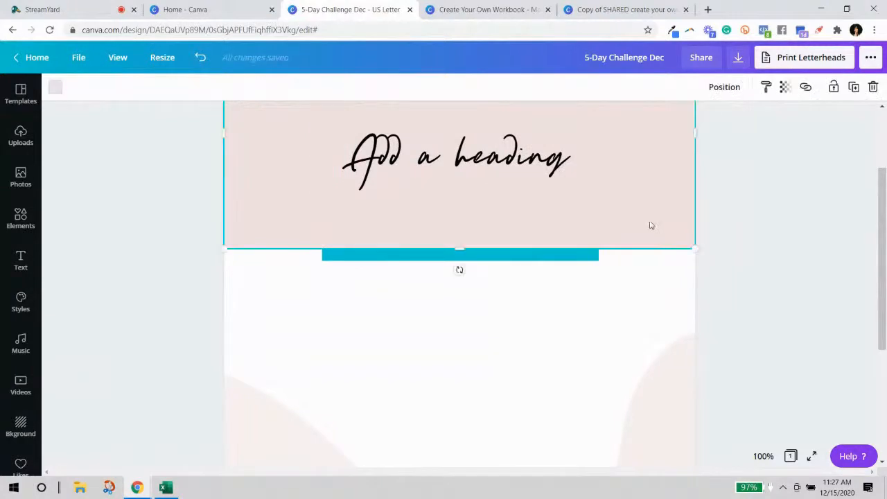
{"action": "left_click", "coordinate": [733, 97]}
{"action": "left_click", "coordinate": [691, 122]}
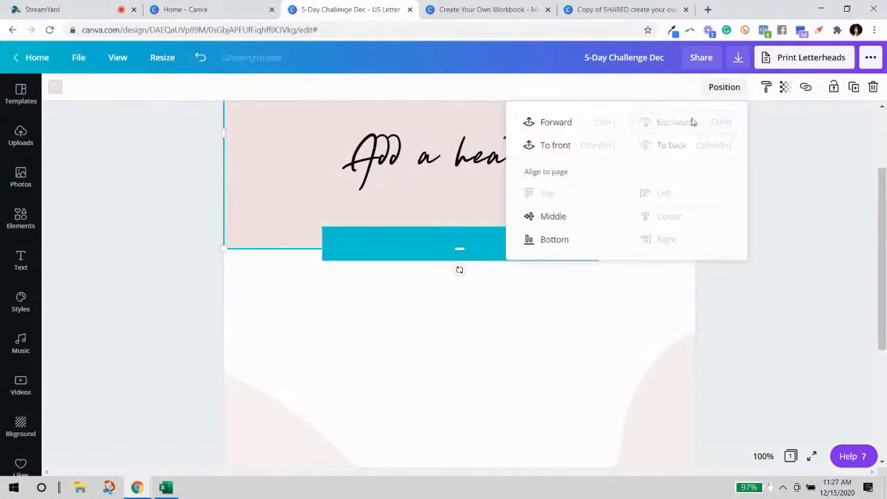
{"action": "left_click", "coordinate": [766, 201]}
{"action": "left_click_drag", "start_coordinate": [539, 244], "coordinate": [525, 354]}
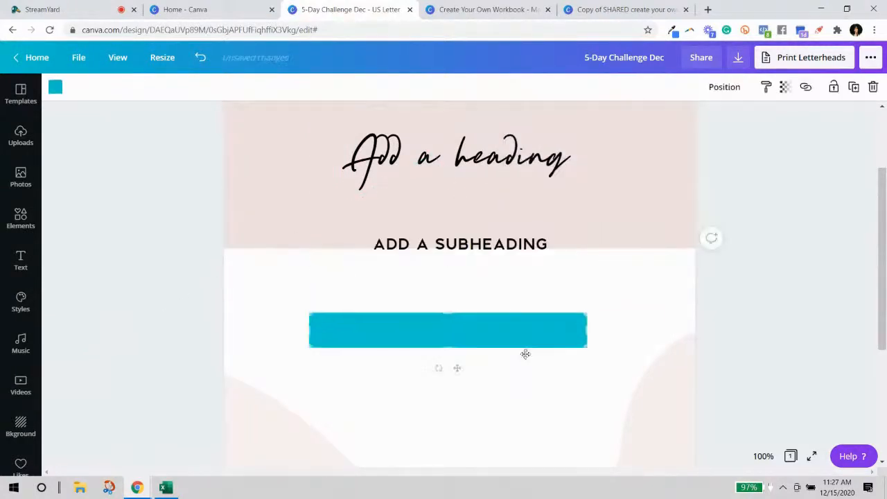
{"action": "left_click_drag", "start_coordinate": [518, 244], "coordinate": [533, 168]}
{"action": "left_click_drag", "start_coordinate": [578, 345], "coordinate": [578, 248]}
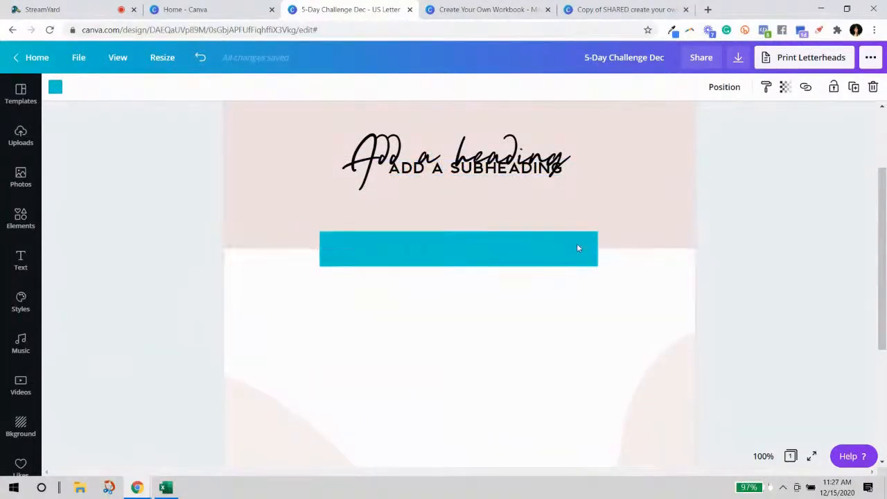
Bring the subheading to the front on the teal bar, with the heading just above.
{"action": "left_click", "coordinate": [520, 171]}
{"action": "left_click_drag", "start_coordinate": [520, 172], "coordinate": [415, 141]}
{"action": "left_click_drag", "start_coordinate": [520, 169], "coordinate": [505, 248]}
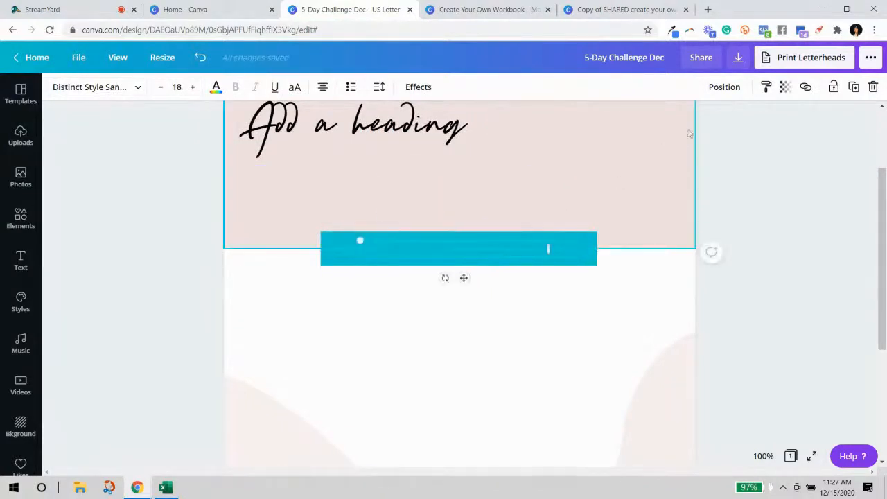
{"action": "left_click", "coordinate": [725, 87]}
{"action": "left_click", "coordinate": [560, 145]}
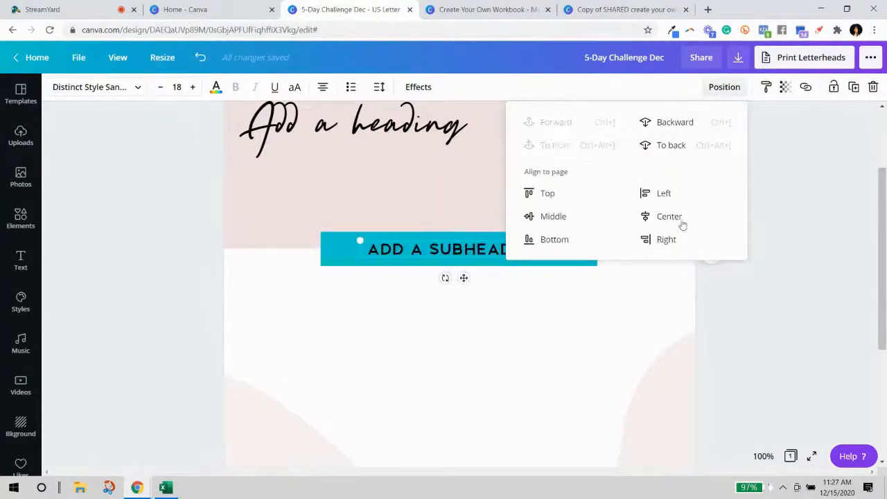
{"action": "left_click", "coordinate": [730, 314]}
{"action": "left_click_drag", "start_coordinate": [406, 158], "coordinate": [522, 212]}
Replace the heading text with '5-Day Lead magnet' and set the Playlist Script font.
{"action": "left_click", "coordinate": [639, 229]}
{"action": "double_click", "coordinate": [545, 193]}
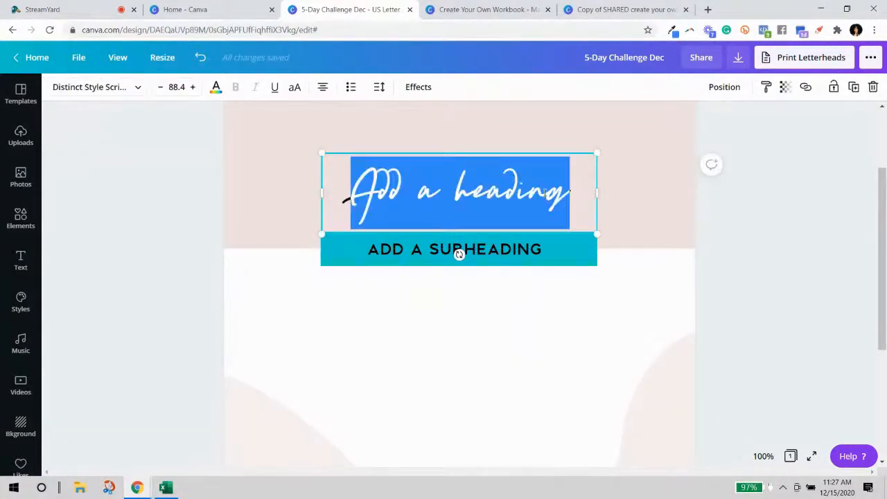
{"action": "type", "text": "5-D"}
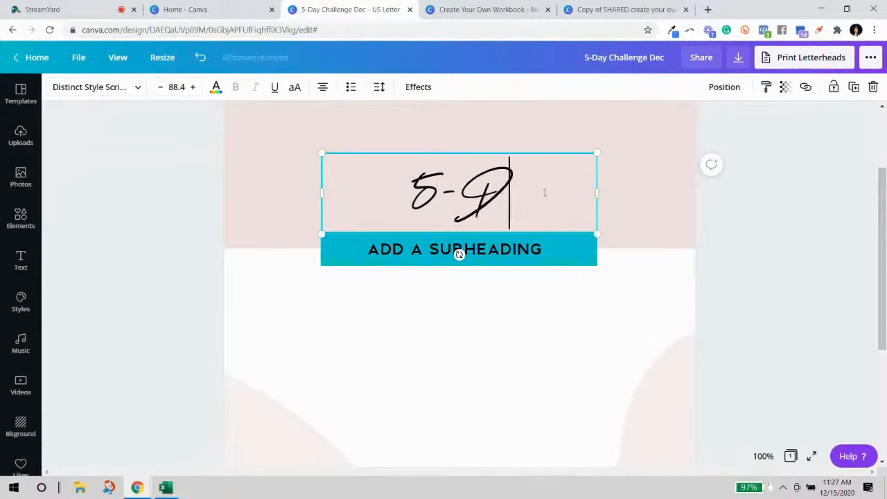
{"action": "type", "text": "ay Lea"}
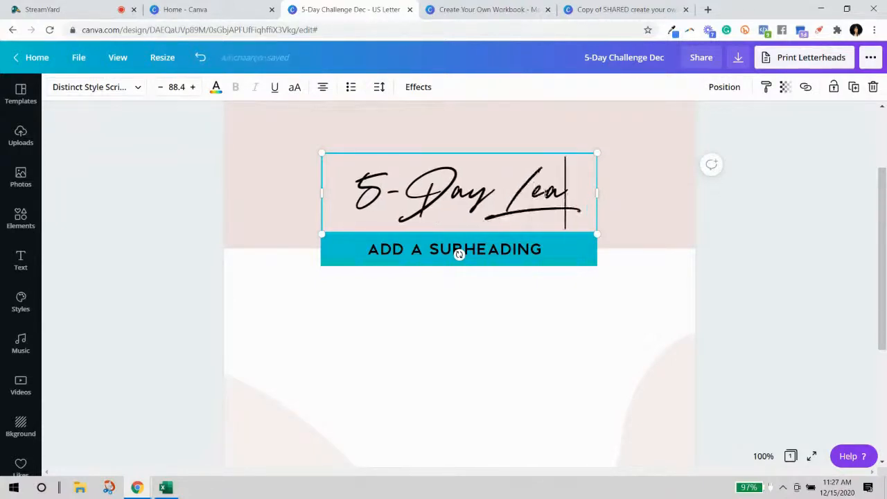
{"action": "type", "text": "d mag"}
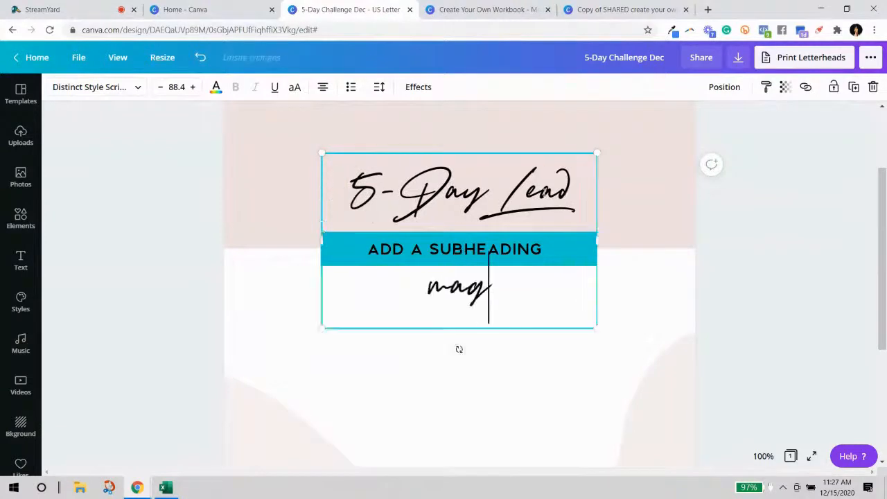
{"action": "type", "text": "net"}
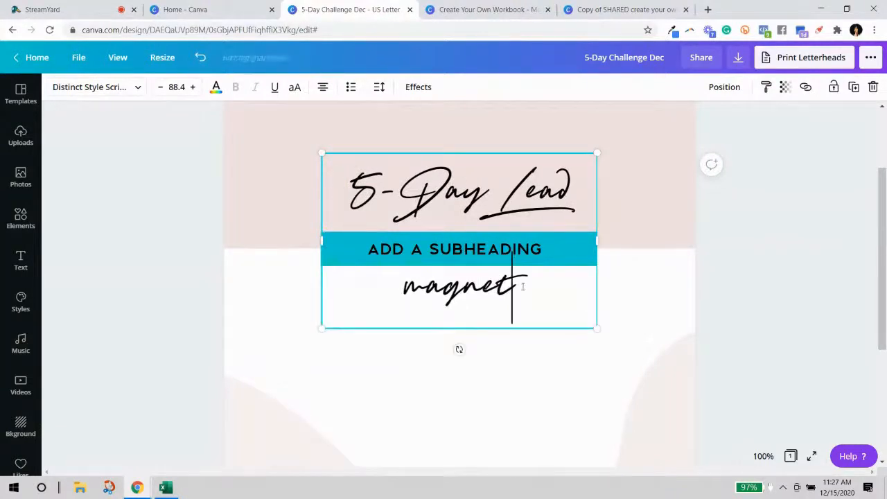
{"action": "left_click_drag", "start_coordinate": [518, 280], "coordinate": [307, 192]}
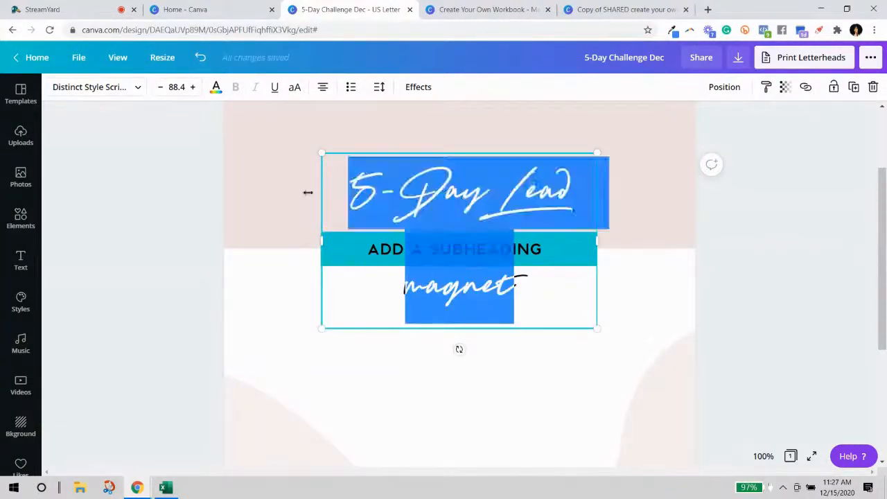
{"action": "left_click", "coordinate": [120, 87]}
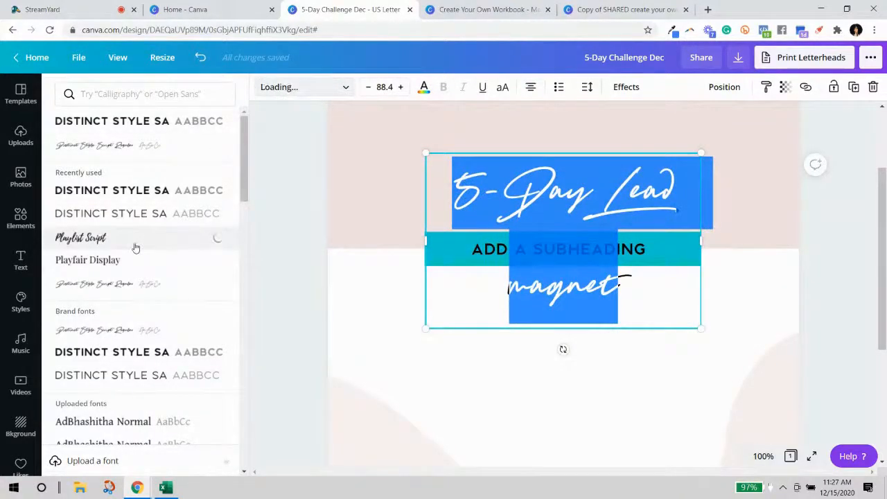
Resize the heading to 55.8 on one line and capitalise 'Magnet'.
{"action": "left_click_drag", "start_coordinate": [701, 286], "coordinate": [805, 286]}
{"action": "left_click_drag", "start_coordinate": [423, 238], "coordinate": [337, 237]}
{"action": "left_click_drag", "start_coordinate": [776, 309], "coordinate": [635, 263]}
{"action": "left_click_drag", "start_coordinate": [636, 212], "coordinate": [762, 211]}
{"action": "left_click", "coordinate": [605, 179]}
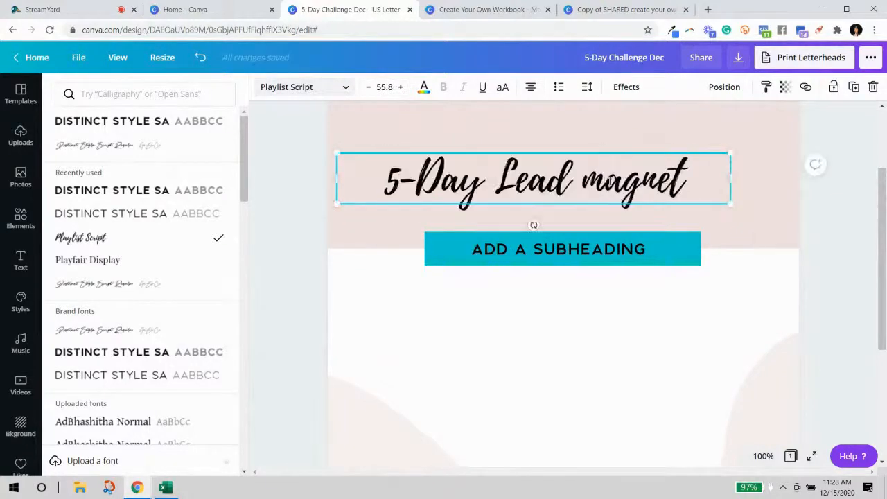
{"action": "key", "text": "BackSpace"}
{"action": "type", "text": "M"}
{"action": "key", "text": "Escape"}
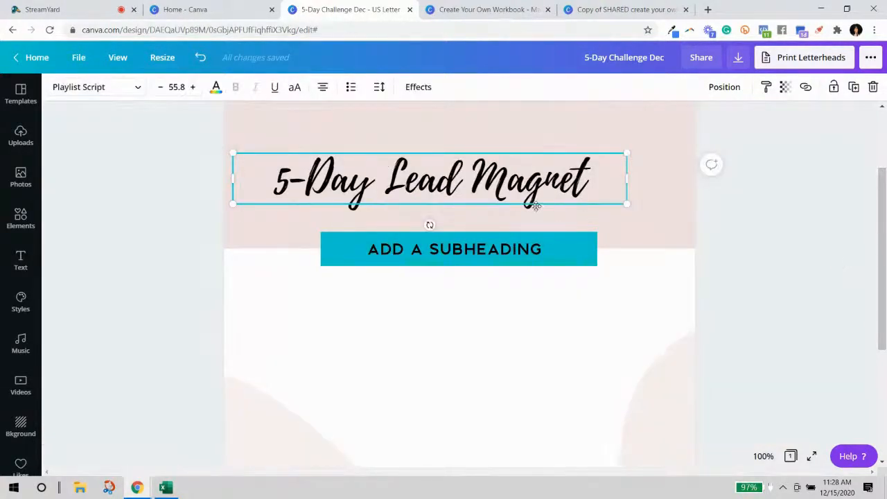
Centre the heading on the page and change the subheading text to 'CHALLENGE'.
{"action": "left_click", "coordinate": [631, 204]}
{"action": "left_click_drag", "start_coordinate": [551, 182], "coordinate": [580, 201]}
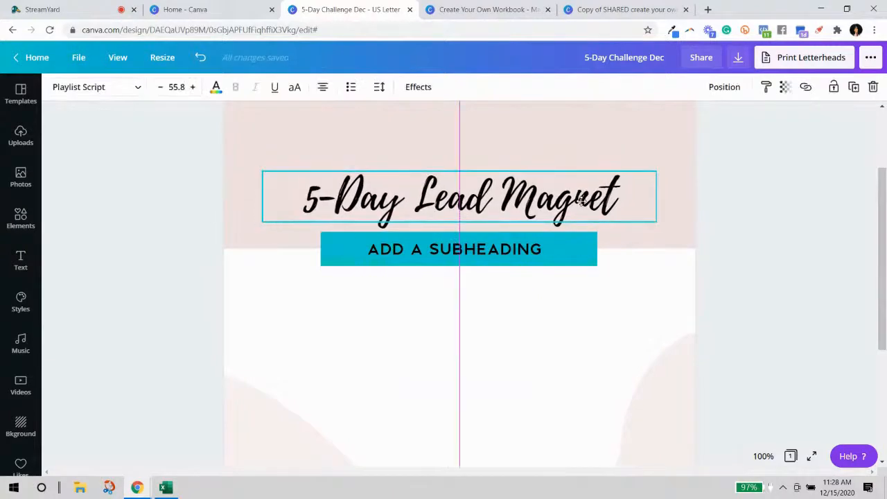
{"action": "left_click", "coordinate": [460, 243]}
{"action": "double_click", "coordinate": [532, 242]}
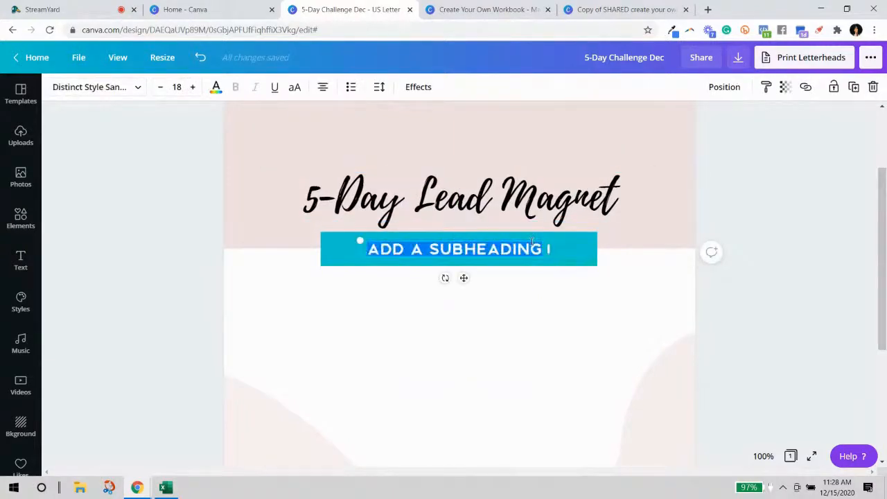
{"action": "type", "text": "CHALLENGE"}
Make the heading text a dark gray.
{"action": "left_click", "coordinate": [385, 201]}
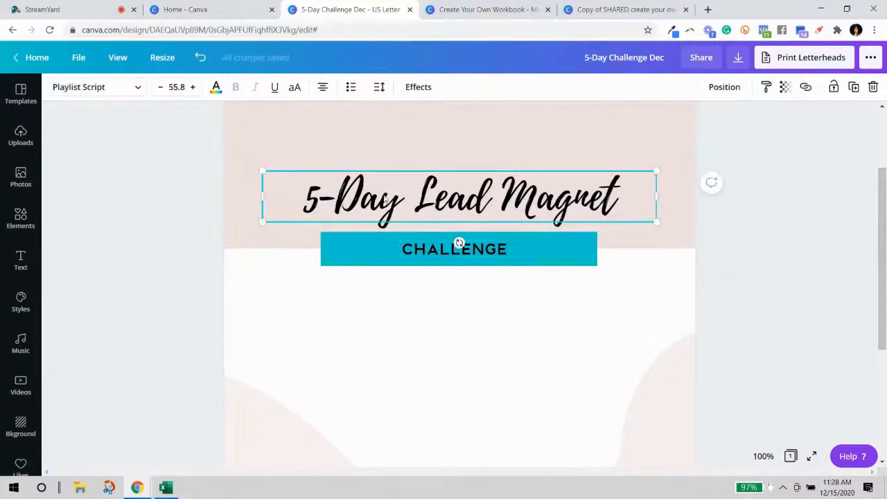
{"action": "left_click", "coordinate": [216, 90]}
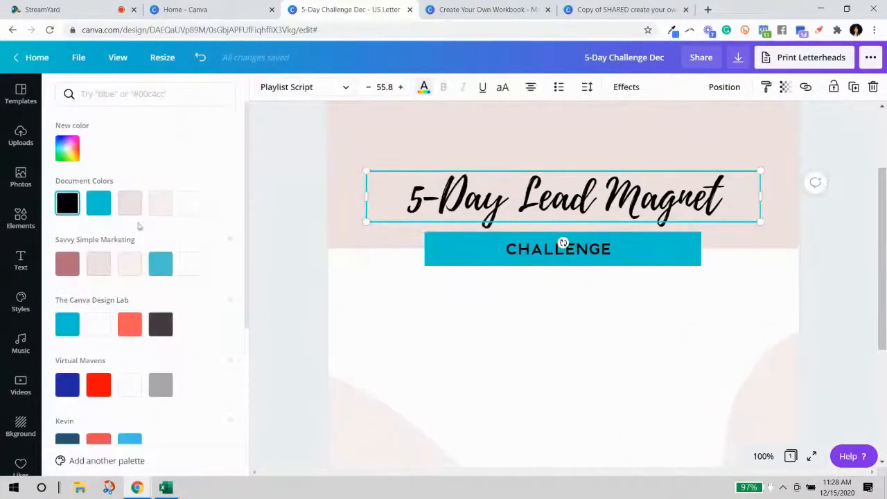
{"action": "left_click", "coordinate": [160, 385]}
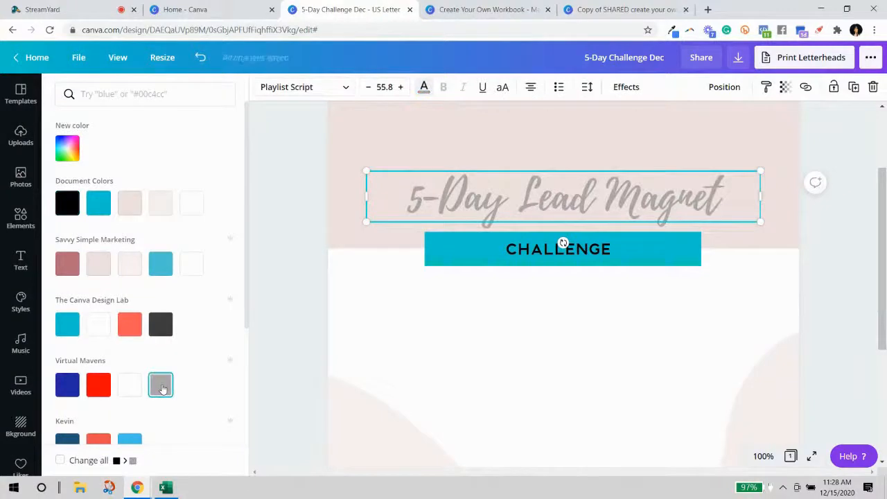
{"action": "scroll", "coordinate": [166, 353], "scroll_direction": "down", "scroll_amount": 4}
{"action": "left_click", "coordinate": [129, 326]}
{"action": "left_click", "coordinate": [635, 297]}
Enlarge 'CHALLENGE' to size 30, centred in the teal bar.
{"action": "left_click", "coordinate": [564, 245]}
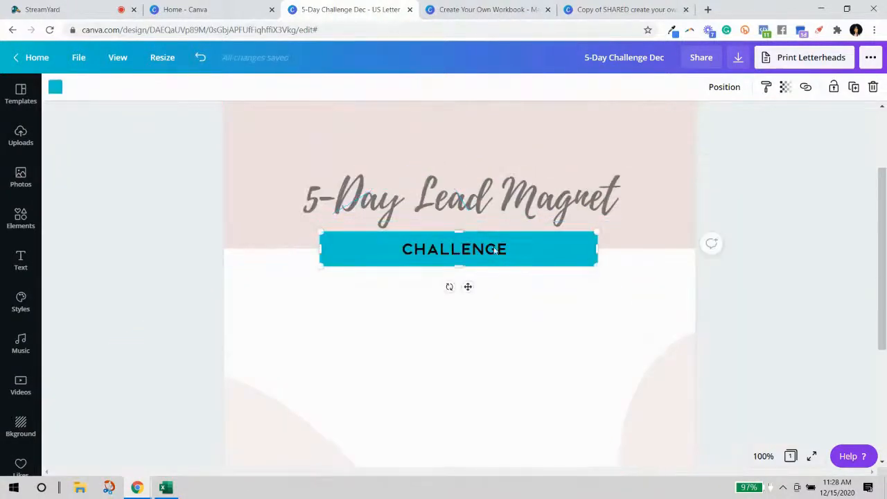
{"action": "left_click", "coordinate": [480, 252]}
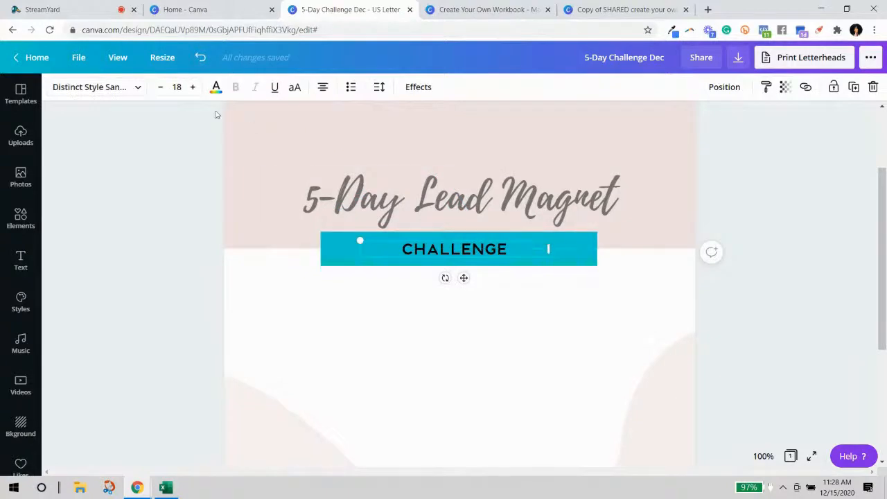
{"action": "left_click_drag", "start_coordinate": [548, 248], "coordinate": [549, 209]}
{"action": "left_click", "coordinate": [794, 278]}
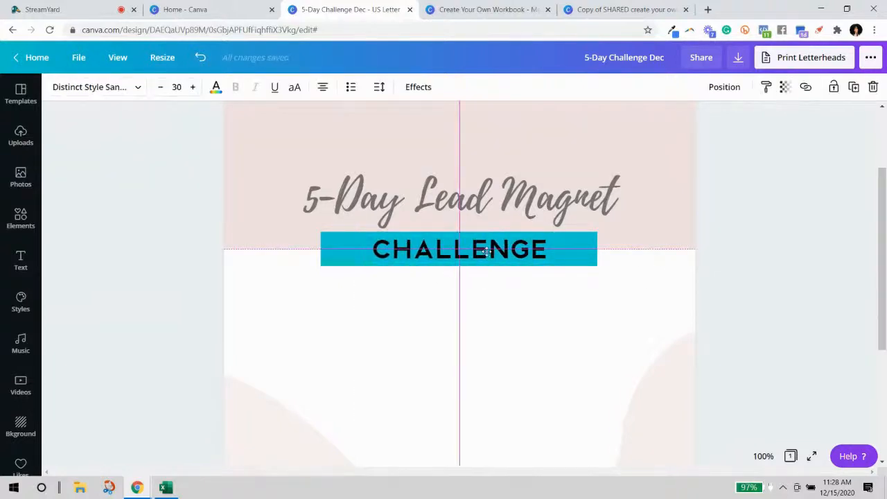
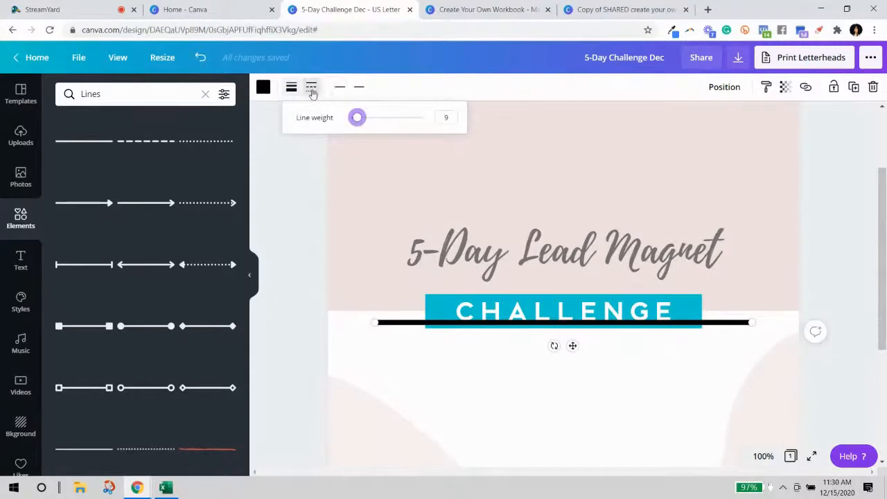
Preview dashed and dotted line styles, then keep the line solid black.
{"action": "left_click", "coordinate": [350, 174]}
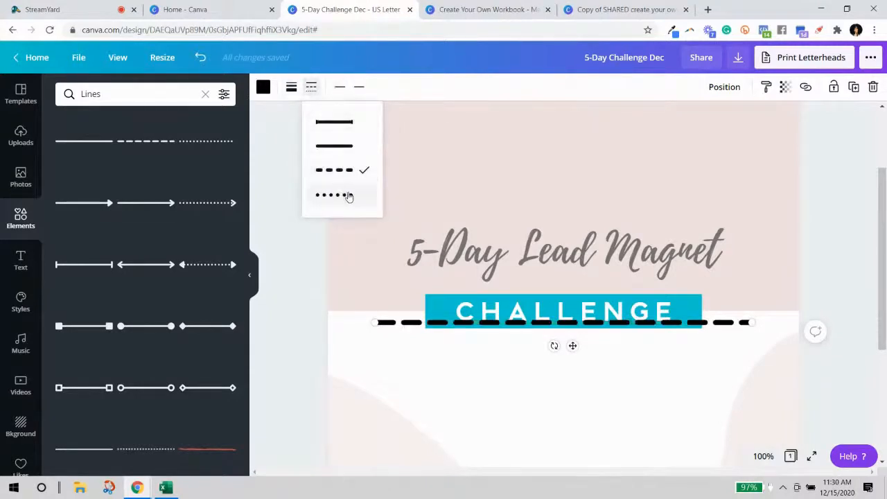
{"action": "left_click", "coordinate": [348, 199]}
{"action": "left_click", "coordinate": [351, 146]}
{"action": "left_click", "coordinate": [353, 122]}
Leave the end caps unchanged and stretch the line across the full page width.
{"action": "left_click", "coordinate": [340, 89]}
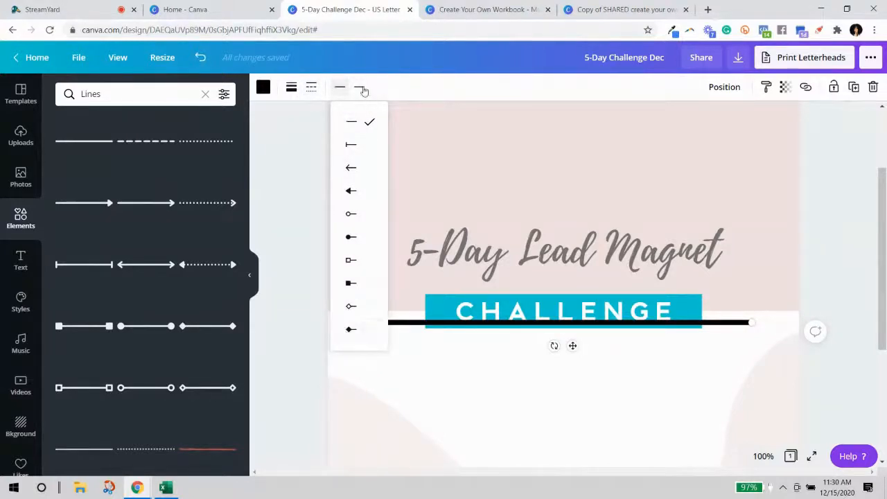
{"action": "left_click", "coordinate": [360, 88]}
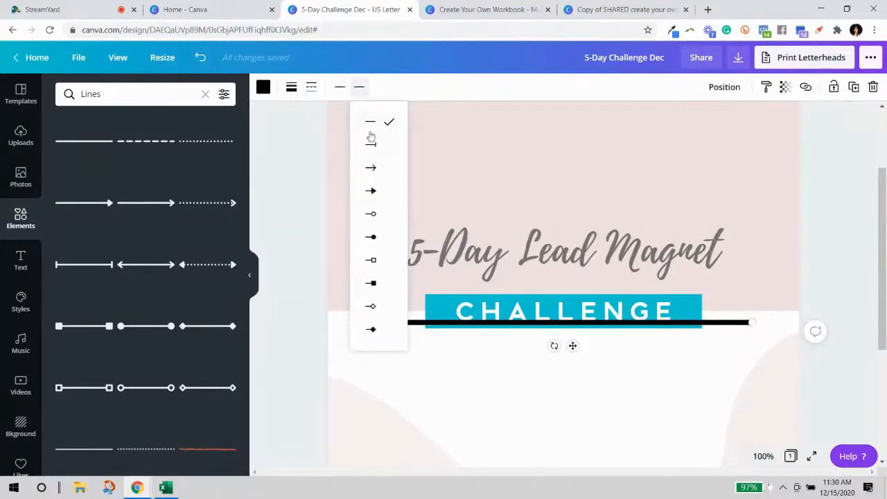
{"action": "left_click", "coordinate": [402, 91]}
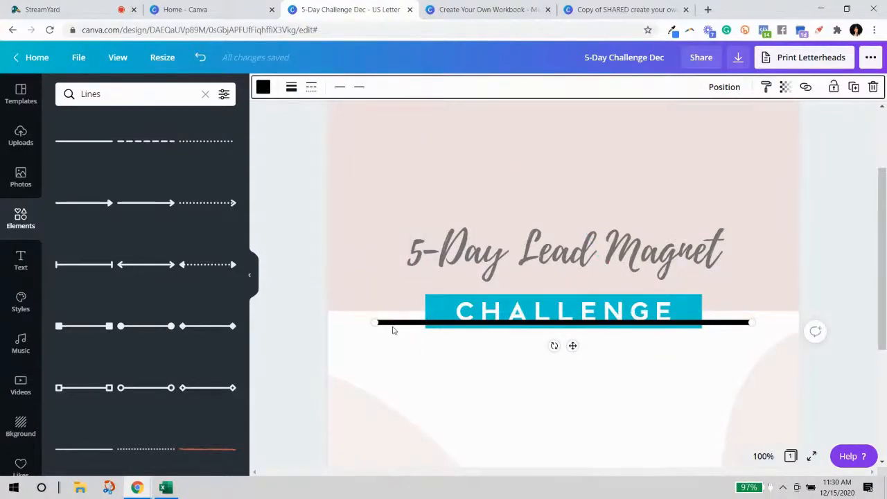
{"action": "left_click_drag", "start_coordinate": [409, 328], "coordinate": [378, 317]}
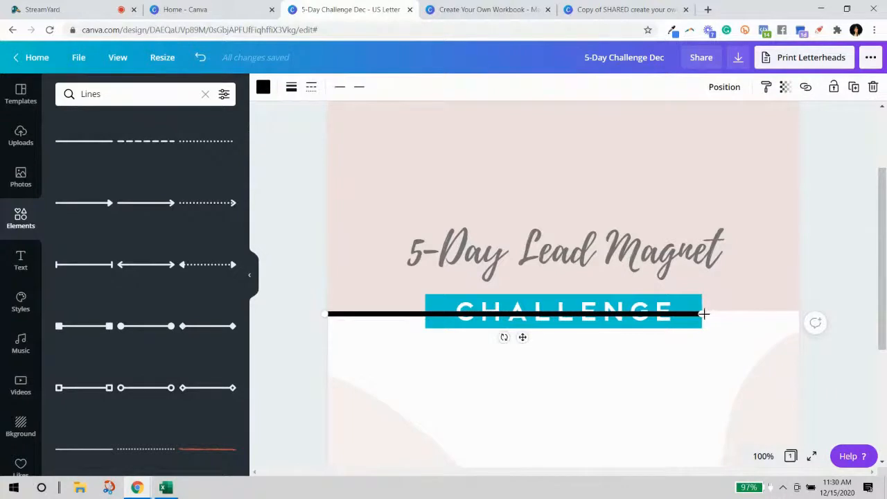
{"action": "left_click_drag", "start_coordinate": [727, 316], "coordinate": [802, 310]}
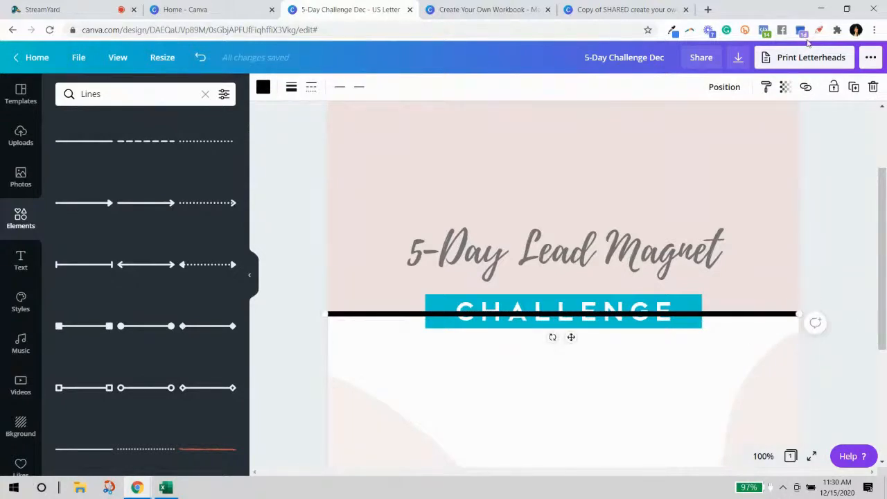
Send the line backward behind the CHALLENGE banner.
{"action": "left_click", "coordinate": [731, 88]}
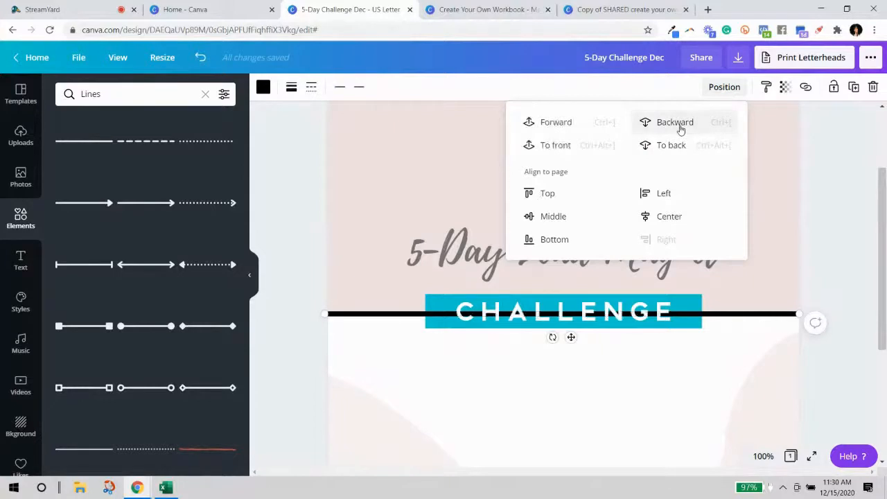
{"action": "left_click", "coordinate": [681, 129]}
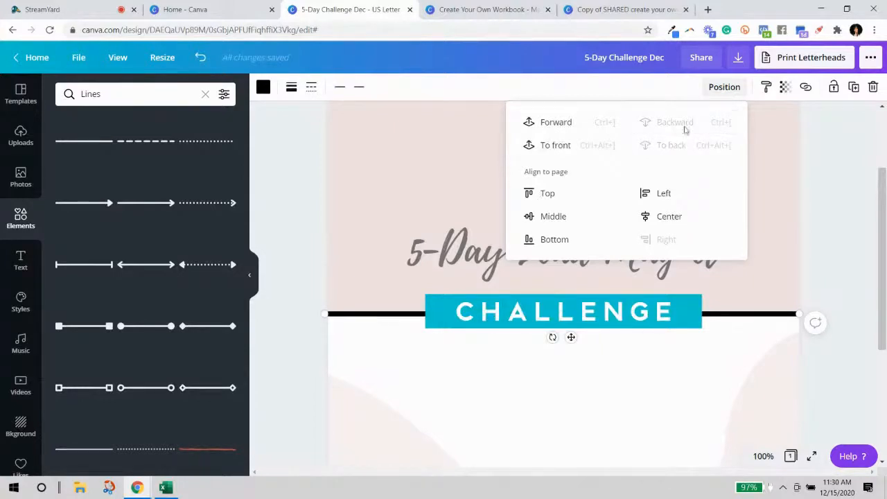
{"action": "left_click", "coordinate": [854, 197]}
{"action": "scroll", "coordinate": [871, 246], "scroll_direction": "down", "scroll_amount": 1}
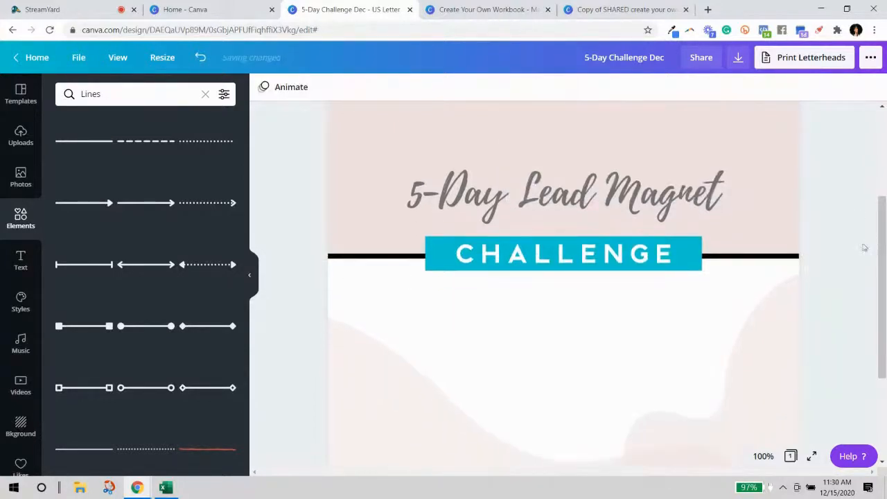
{"action": "scroll", "coordinate": [863, 248], "scroll_direction": "down", "scroll_amount": 3}
{"action": "scroll", "coordinate": [831, 244], "scroll_direction": "up", "scroll_amount": 3}
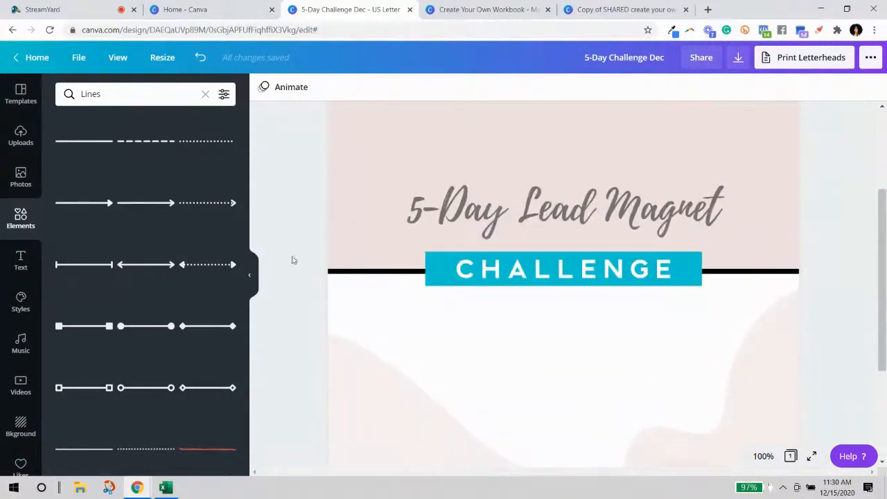
Recolour the full-width line from black to grey.
{"action": "left_click", "coordinate": [337, 278]}
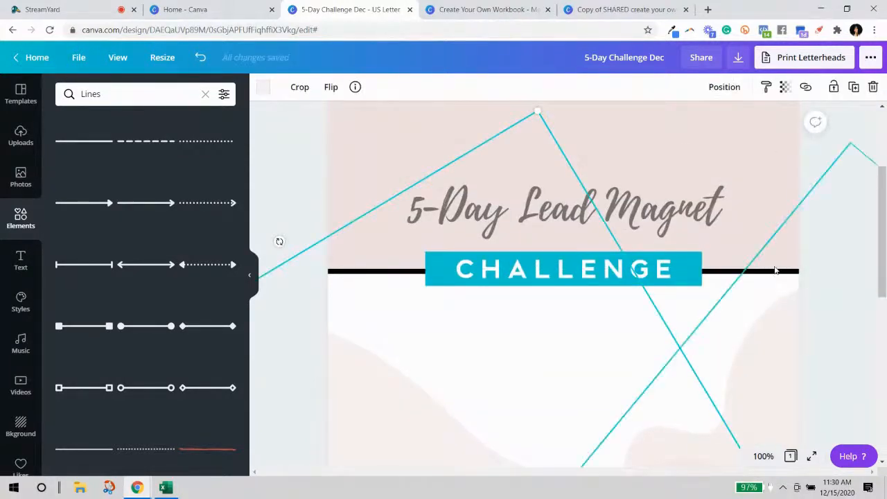
{"action": "left_click", "coordinate": [748, 272]}
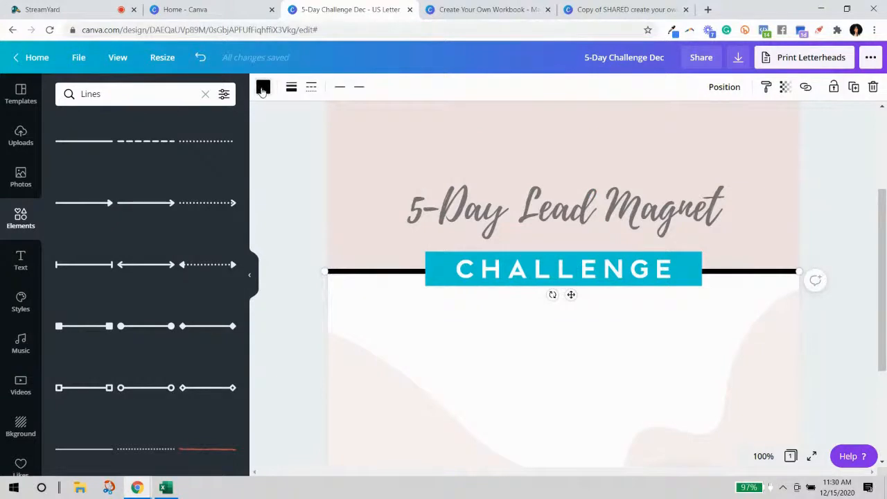
{"action": "left_click", "coordinate": [263, 87]}
{"action": "left_click", "coordinate": [161, 386]}
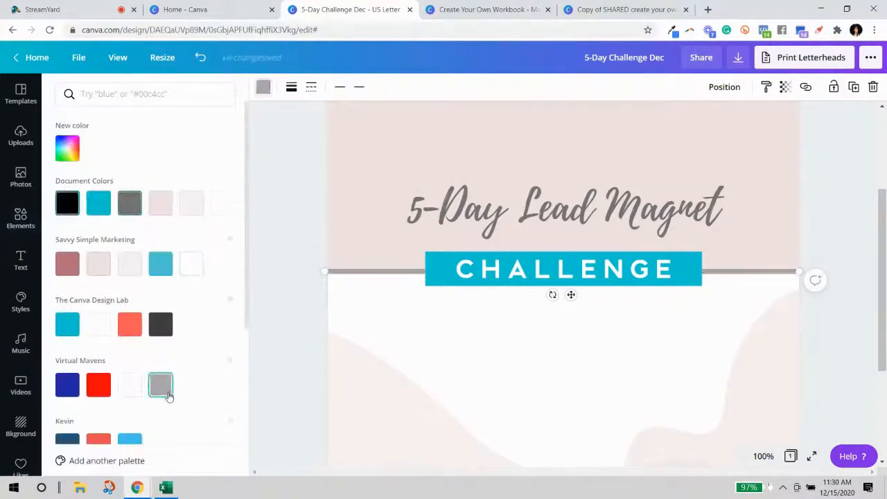
{"action": "left_click", "coordinate": [833, 204]}
{"action": "scroll", "coordinate": [845, 223], "scroll_direction": "down", "scroll_amount": 3}
{"action": "scroll", "coordinate": [847, 231], "scroll_direction": "up", "scroll_amount": 1}
{"action": "scroll", "coordinate": [847, 231], "scroll_direction": "up", "scroll_amount": 4}
{"action": "scroll", "coordinate": [846, 232], "scroll_direction": "down", "scroll_amount": 4}
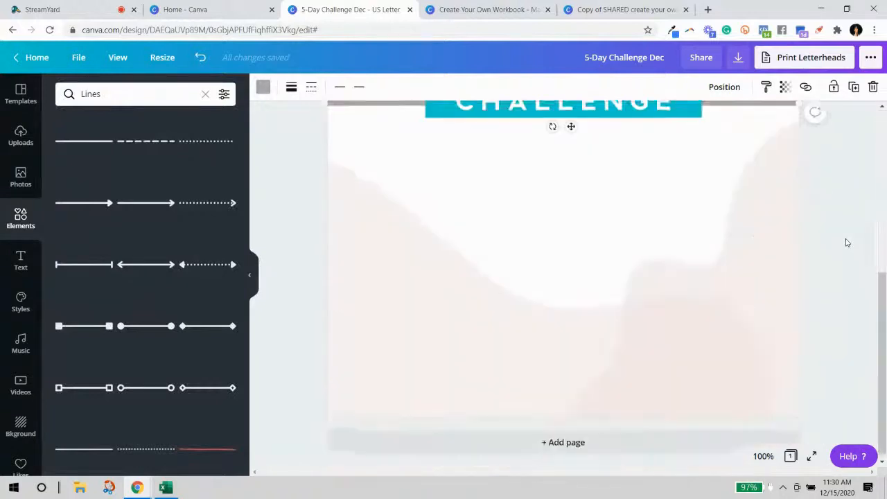
Add a blank page 2 and set the zoom to 50%.
{"action": "left_click", "coordinate": [452, 445]}
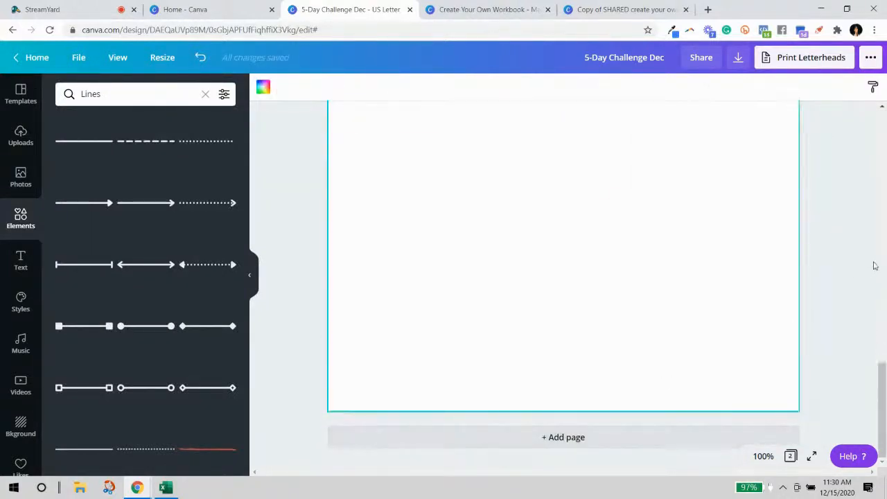
{"action": "left_click", "coordinate": [762, 456]}
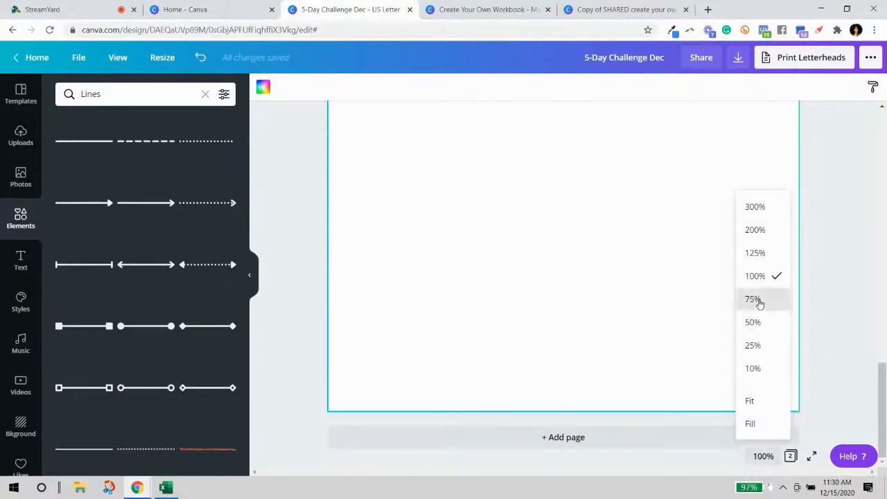
{"action": "left_click", "coordinate": [753, 321]}
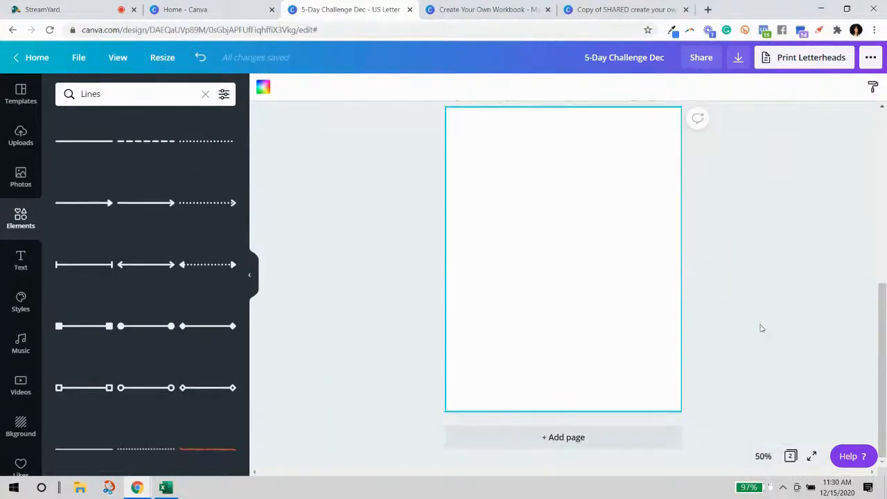
{"action": "scroll", "coordinate": [777, 297], "scroll_direction": "up", "scroll_amount": 2}
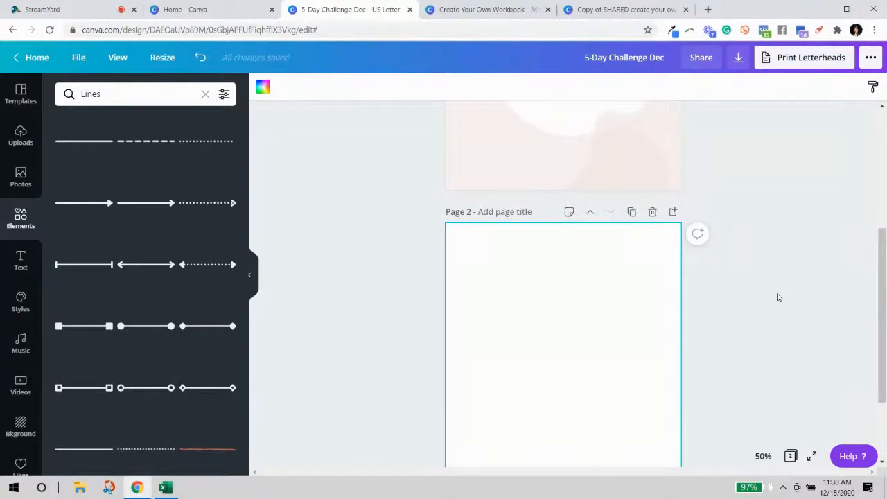
{"action": "scroll", "coordinate": [844, 279], "scroll_direction": "down", "scroll_amount": 1}
Clear the Lines search and browse the full Elements library.
{"action": "left_click", "coordinate": [20, 177]}
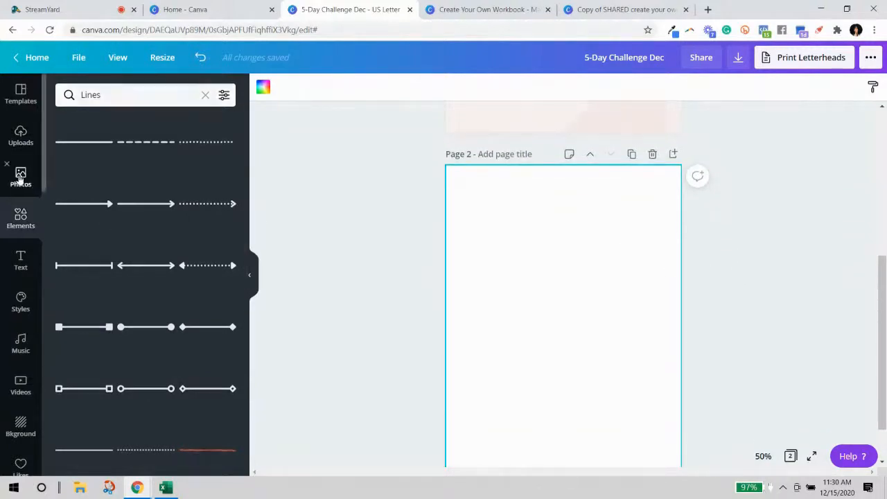
{"action": "scroll", "coordinate": [159, 294], "scroll_direction": "down", "scroll_amount": 2}
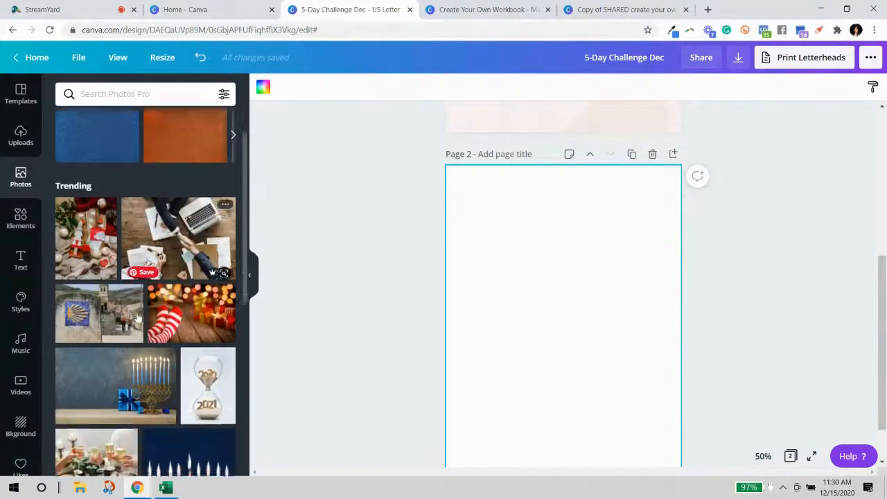
{"action": "left_click", "coordinate": [18, 220]}
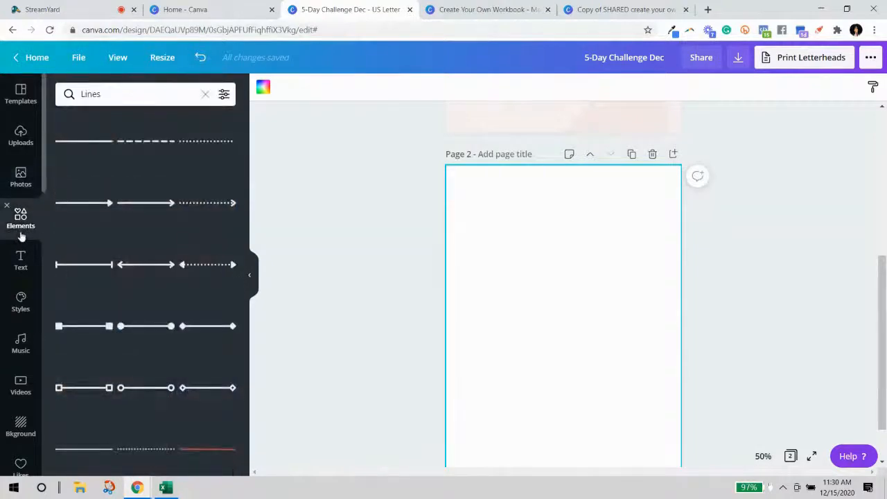
{"action": "left_click", "coordinate": [205, 94]}
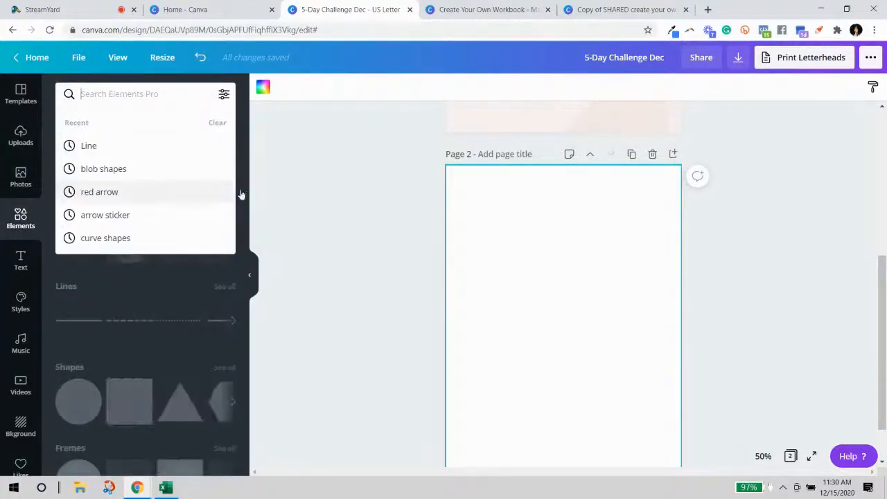
{"action": "scroll", "coordinate": [133, 364], "scroll_direction": "down", "scroll_amount": 3}
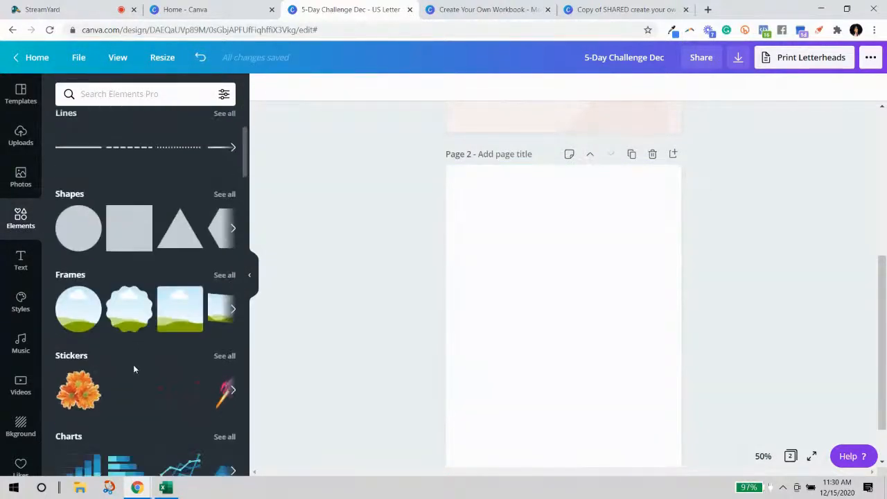
{"action": "scroll", "coordinate": [134, 369], "scroll_direction": "down", "scroll_amount": 1}
{"action": "scroll", "coordinate": [134, 369], "scroll_direction": "up", "scroll_amount": 1}
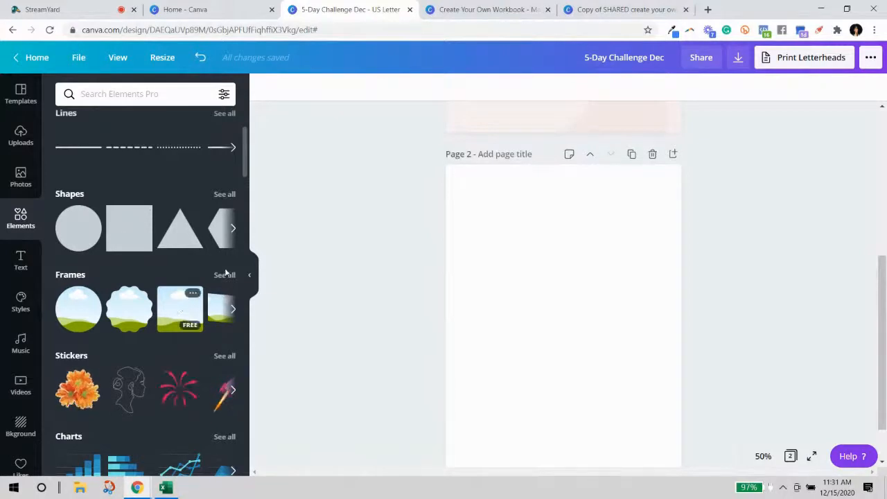
{"action": "scroll", "coordinate": [223, 275], "scroll_direction": "down", "scroll_amount": 3}
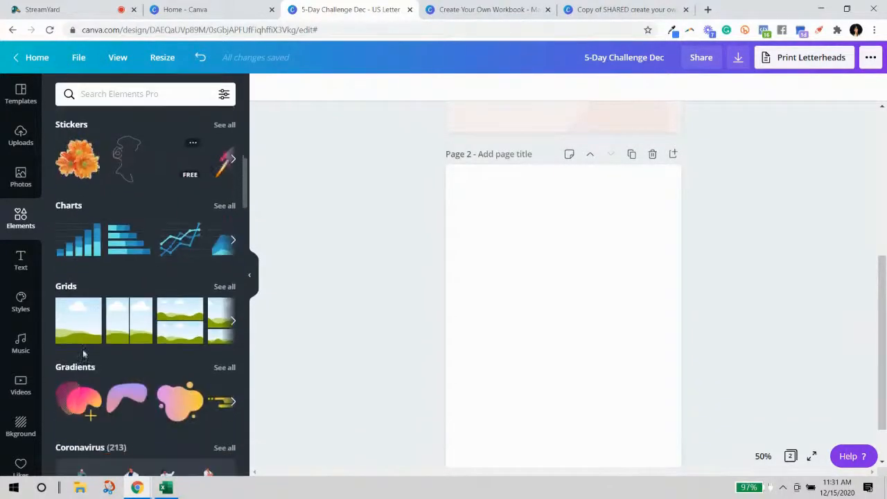
Add a sky-and-hills grid, shrink it, and place it at page 2's top right.
{"action": "left_click", "coordinate": [85, 313]}
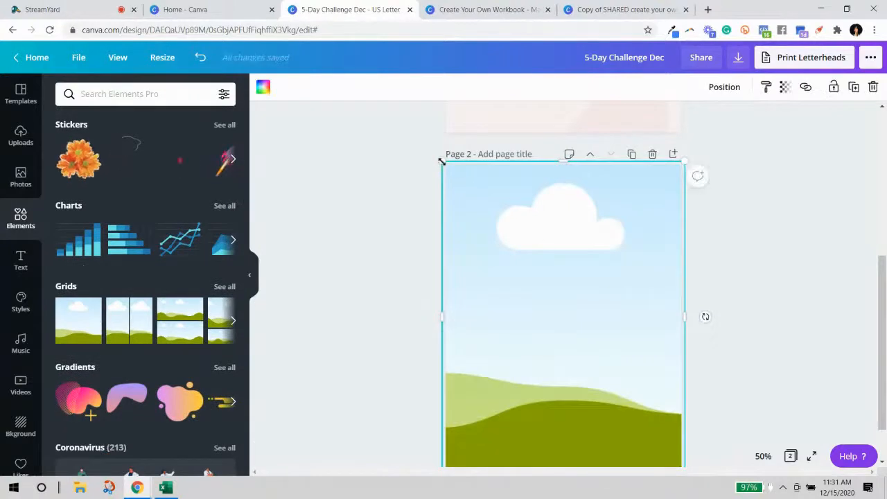
{"action": "left_click_drag", "start_coordinate": [515, 191], "coordinate": [535, 232]}
{"action": "left_click_drag", "start_coordinate": [519, 280], "coordinate": [548, 281]}
{"action": "left_click_drag", "start_coordinate": [634, 296], "coordinate": [628, 252]}
{"action": "left_click_drag", "start_coordinate": [545, 367], "coordinate": [590, 291]}
{"action": "left_click_drag", "start_coordinate": [653, 251], "coordinate": [641, 289]}
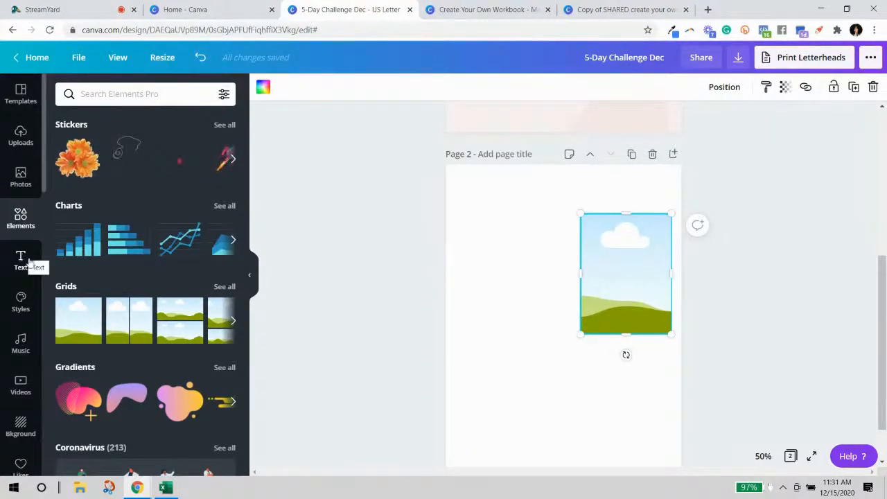
{"action": "scroll", "coordinate": [131, 291], "scroll_direction": "up", "scroll_amount": 4}
Add a square and stretch it into a header band across page 2's top.
{"action": "left_click", "coordinate": [138, 301]}
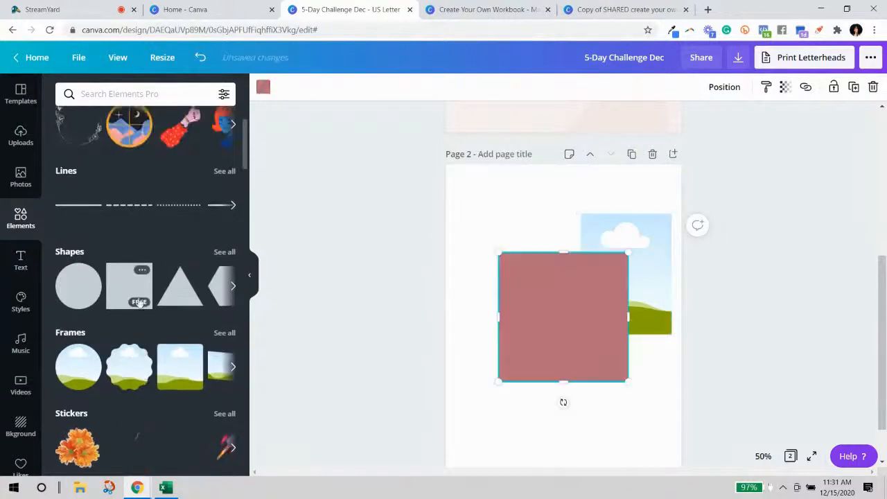
{"action": "left_click_drag", "start_coordinate": [526, 312], "coordinate": [469, 215]}
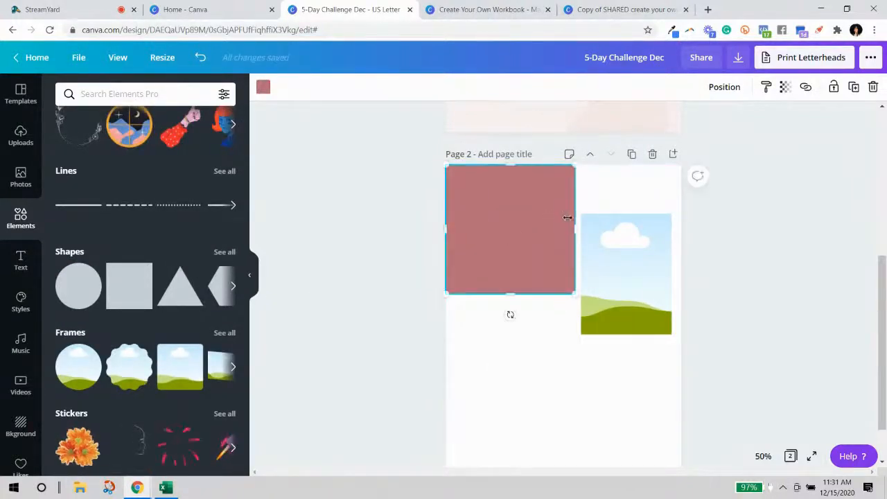
{"action": "left_click_drag", "start_coordinate": [575, 229], "coordinate": [697, 229]}
{"action": "mouse_move", "coordinate": [572, 294]}
{"action": "left_mouse_down"}
{"action": "mouse_move", "coordinate": [584, 342]}
{"action": "mouse_move", "coordinate": [586, 290]}
{"action": "left_mouse_up"}
Send the rose band behind the sky picture and lower the picture slightly.
{"action": "left_click", "coordinate": [721, 86]}
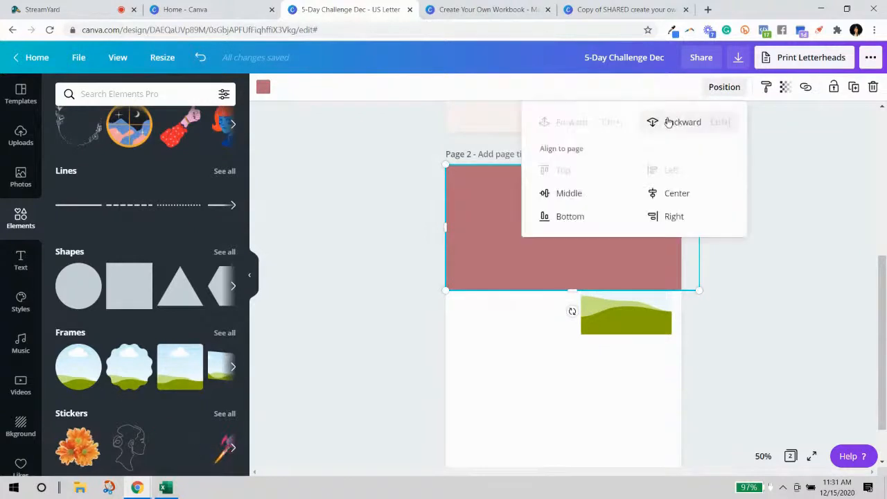
{"action": "left_click", "coordinate": [666, 123]}
{"action": "left_click", "coordinate": [795, 301]}
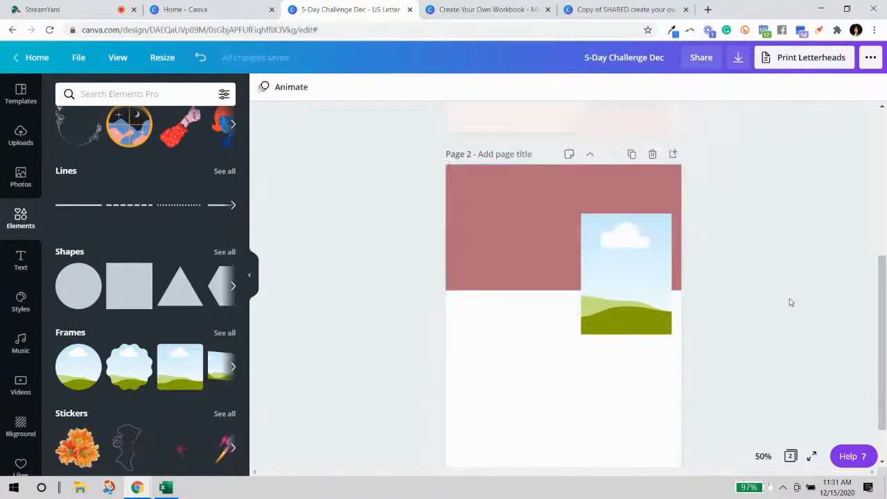
{"action": "scroll", "coordinate": [693, 264], "scroll_direction": "down", "scroll_amount": 1}
{"action": "left_click_drag", "start_coordinate": [630, 210], "coordinate": [620, 234]}
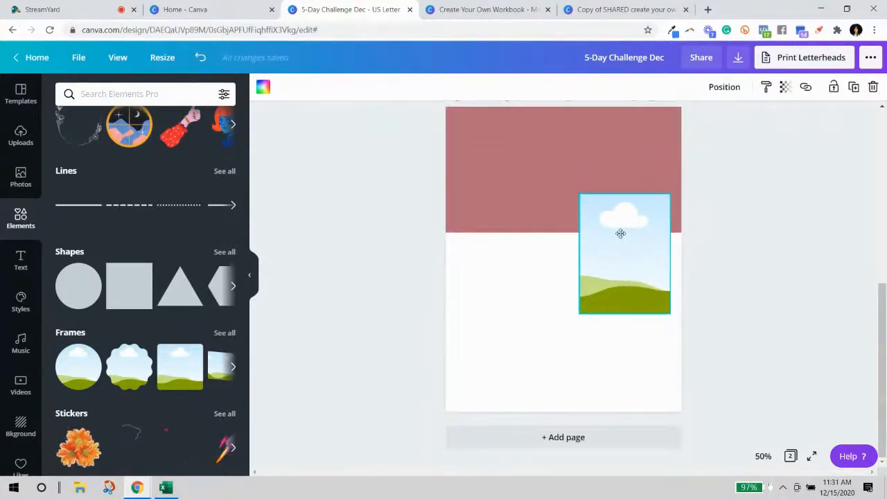
{"action": "left_click", "coordinate": [769, 273]}
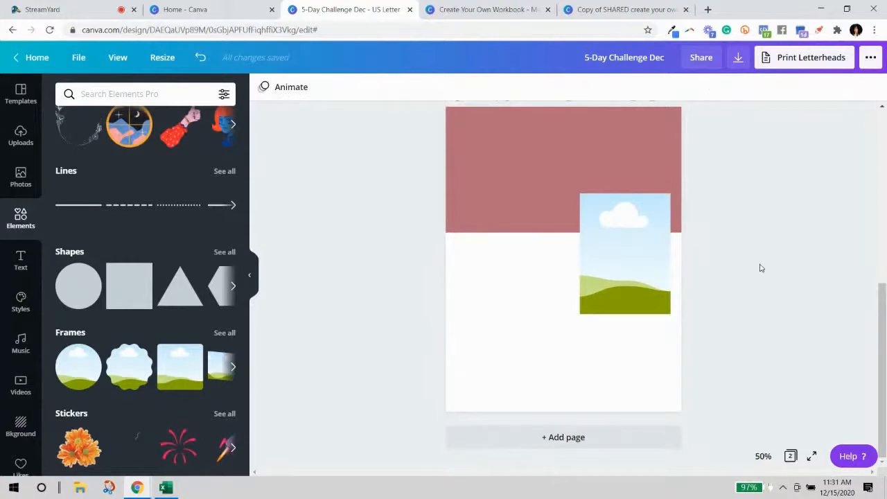
Shorten the rose header band and recolour it pale pink.
{"action": "left_click", "coordinate": [483, 149]}
{"action": "left_click_drag", "start_coordinate": [570, 228], "coordinate": [571, 219]}
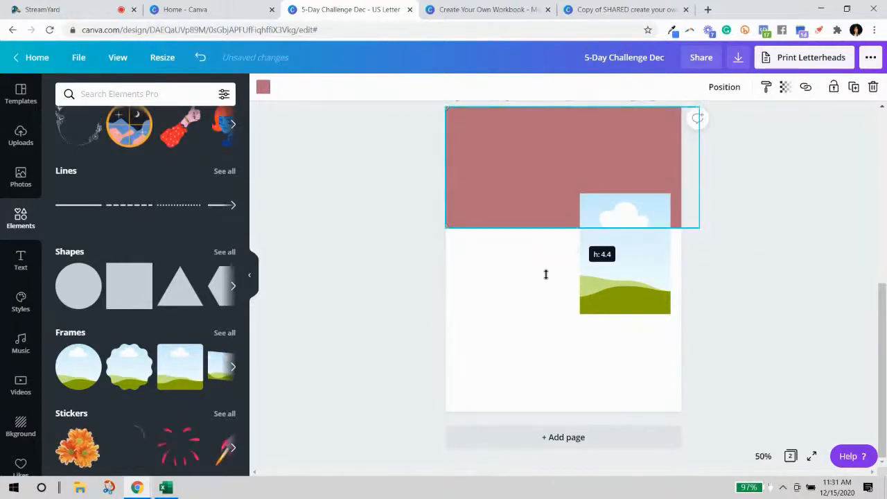
{"action": "left_click_drag", "start_coordinate": [644, 282], "coordinate": [644, 271]}
{"action": "left_click", "coordinate": [263, 88]}
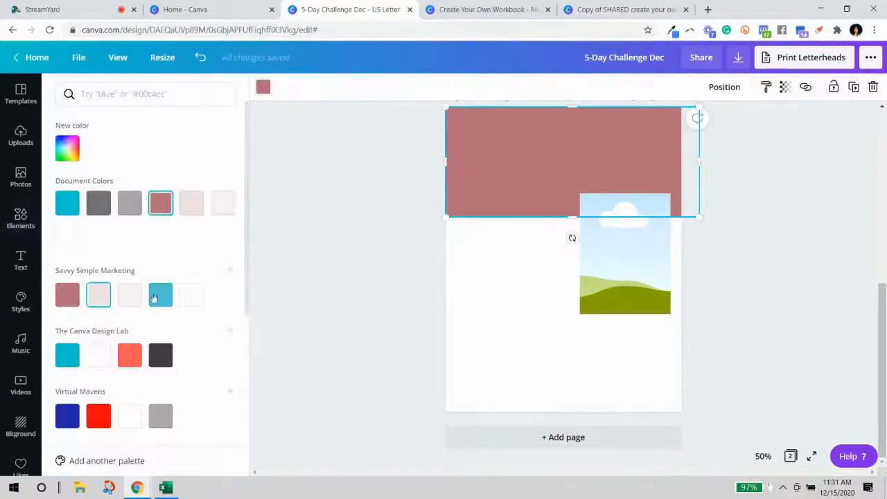
{"action": "left_click", "coordinate": [104, 296]}
{"action": "left_click", "coordinate": [20, 218]}
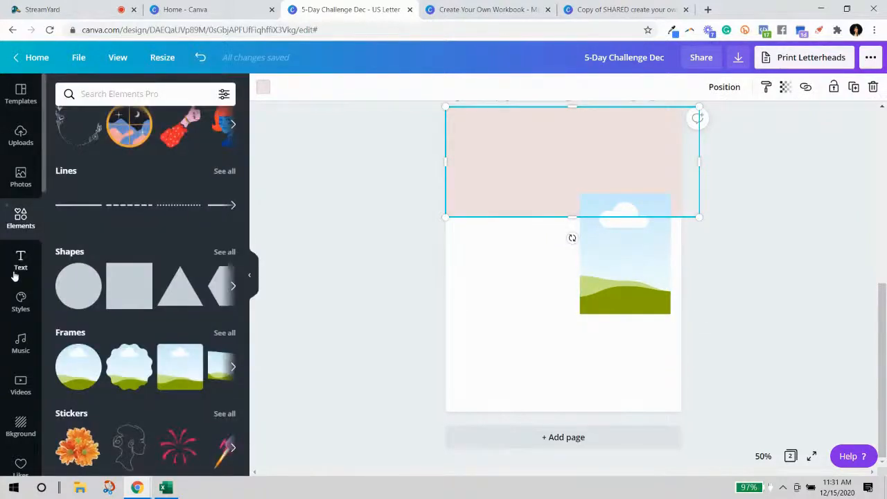
{"action": "left_click", "coordinate": [19, 262]}
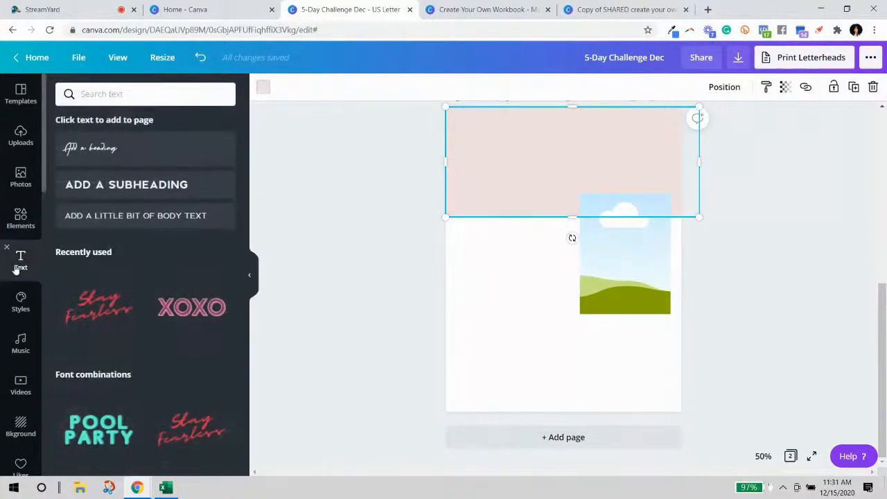
Add a heading in Playlist Script on the pink header and enlarge it.
{"action": "left_click", "coordinate": [103, 151]}
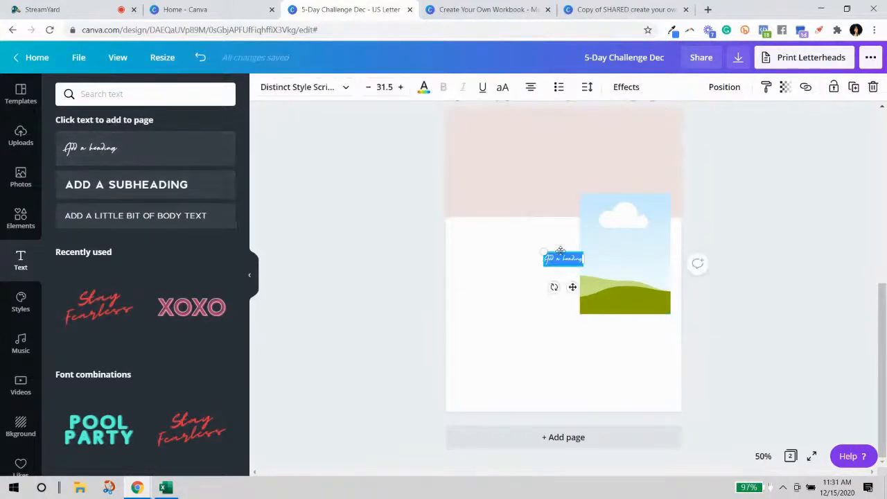
{"action": "key", "text": "Escape"}
{"action": "left_click_drag", "start_coordinate": [563, 256], "coordinate": [545, 151]}
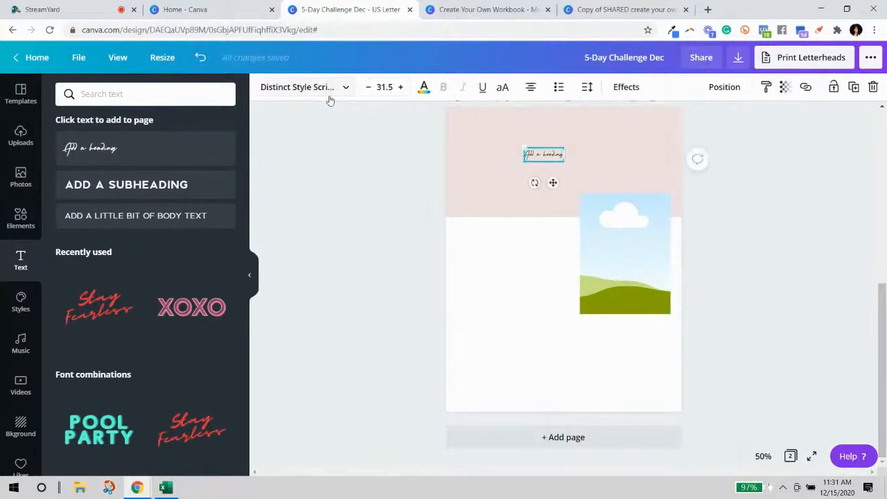
{"action": "left_click", "coordinate": [325, 88]}
{"action": "left_click", "coordinate": [81, 144]}
{"action": "left_click_drag", "start_coordinate": [575, 165], "coordinate": [658, 179]}
{"action": "left_click", "coordinate": [580, 168]}
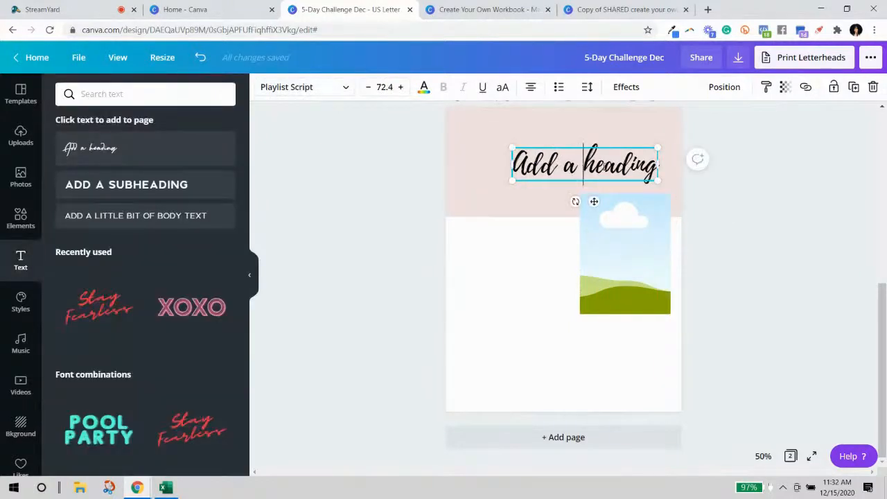
Resize the heading to about 48 and change its text to 'Welcome'.
{"action": "left_click_drag", "start_coordinate": [595, 156], "coordinate": [539, 170]}
{"action": "left_click_drag", "start_coordinate": [597, 189], "coordinate": [544, 182]}
{"action": "left_click_drag", "start_coordinate": [609, 232], "coordinate": [610, 219]}
{"action": "left_click_drag", "start_coordinate": [511, 178], "coordinate": [523, 175]}
{"action": "double_click", "coordinate": [523, 175]}
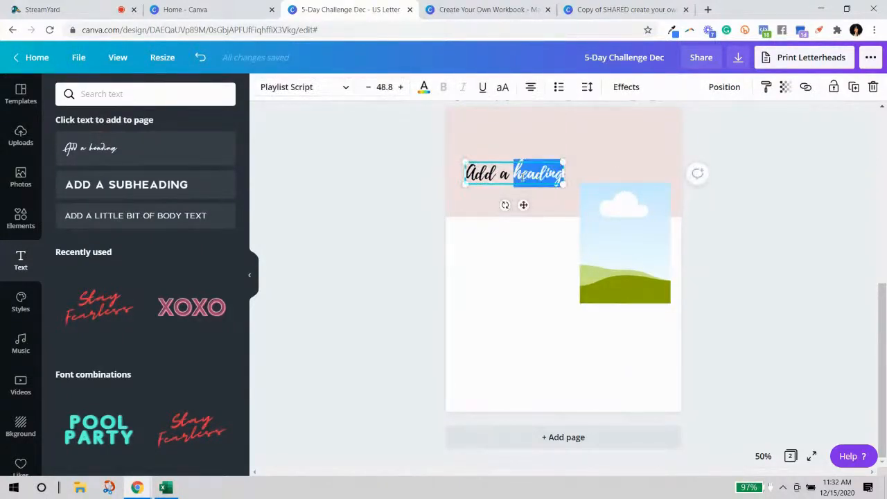
{"action": "triple_click", "coordinate": [523, 176]}
{"action": "type", "text": "W"}
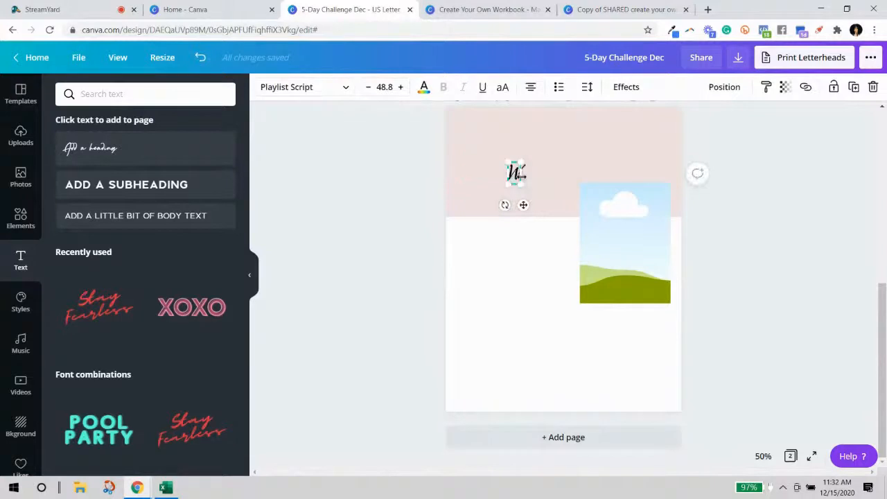
{"action": "type", "text": "elcome"}
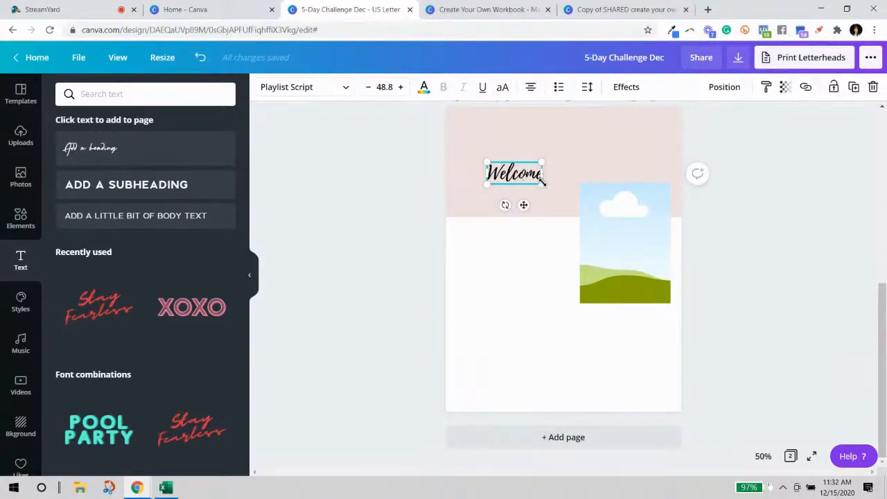
Enlarge 'Welcome' to size 105, shift it right, and slightly enlarge the picture.
{"action": "left_click_drag", "start_coordinate": [547, 193], "coordinate": [588, 205]}
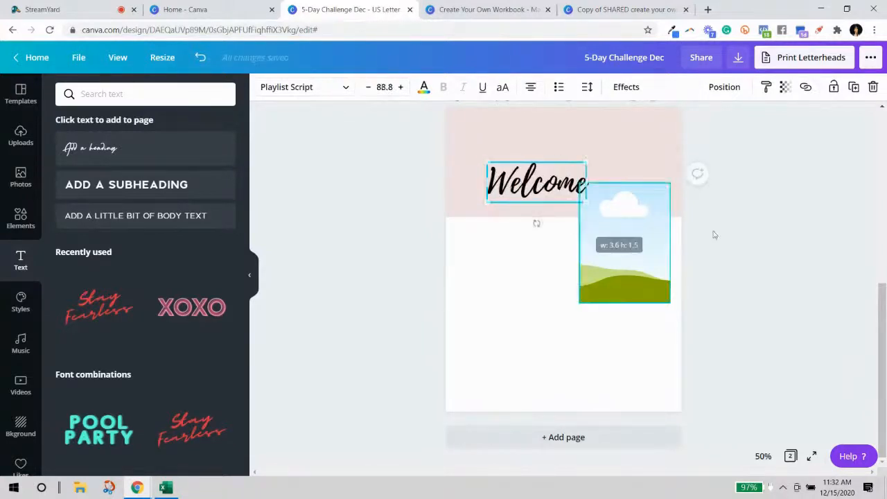
{"action": "left_click_drag", "start_coordinate": [487, 163], "coordinate": [465, 140]}
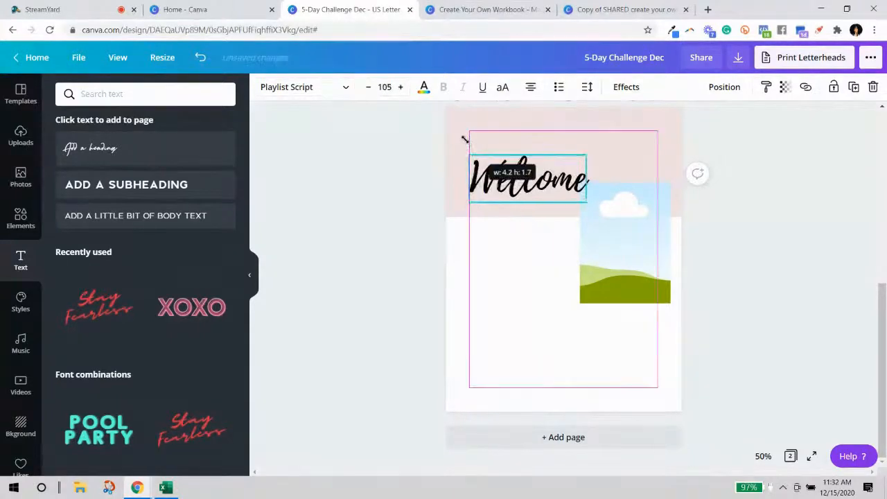
{"action": "left_click", "coordinate": [800, 261]}
{"action": "left_click_drag", "start_coordinate": [548, 188], "coordinate": [558, 185]}
{"action": "left_click", "coordinate": [589, 291]}
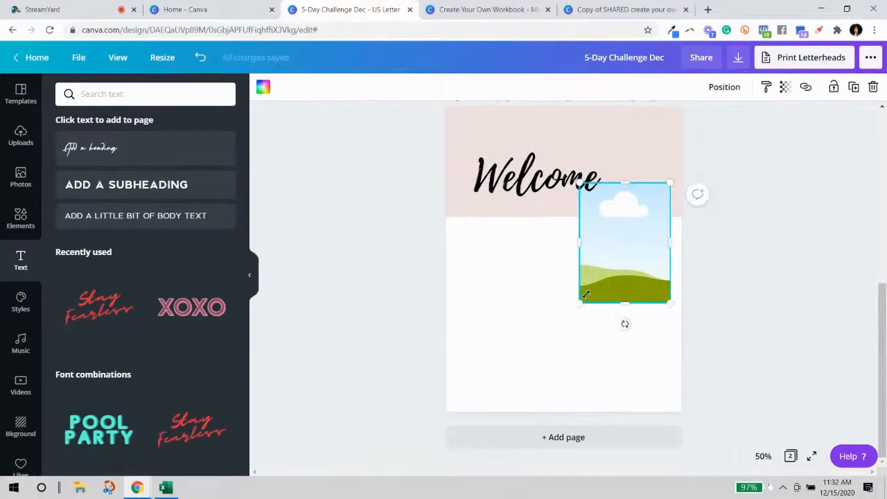
{"action": "left_click_drag", "start_coordinate": [579, 305], "coordinate": [575, 310]}
{"action": "left_click", "coordinate": [717, 289]}
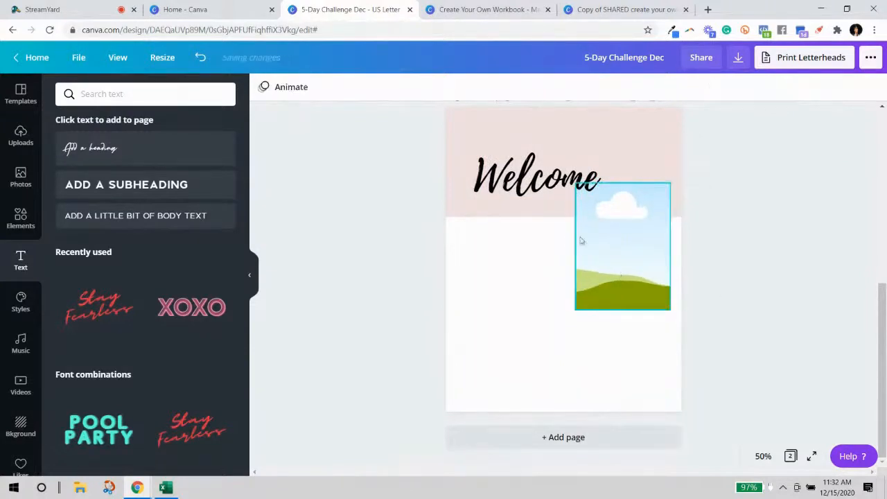
Make the Welcome heading light grey and add a body text box.
{"action": "left_click", "coordinate": [504, 191]}
{"action": "left_click", "coordinate": [425, 88]}
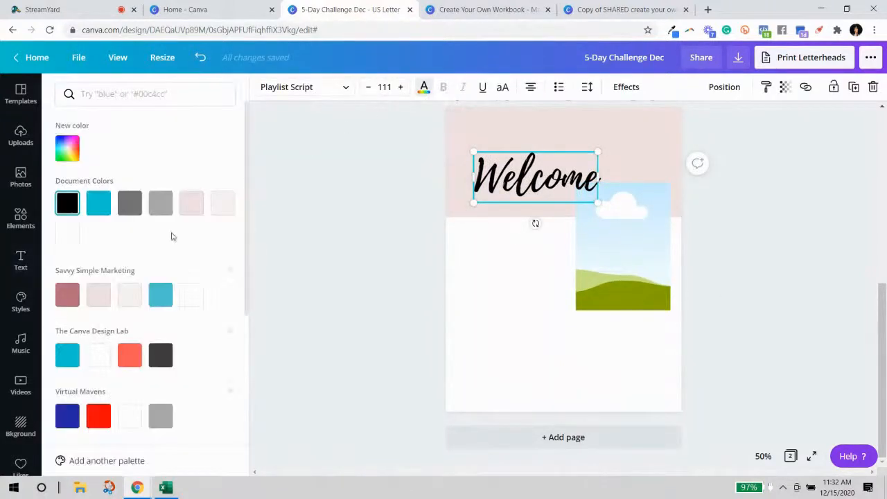
{"action": "left_click", "coordinate": [164, 210]}
{"action": "left_click", "coordinate": [727, 293]}
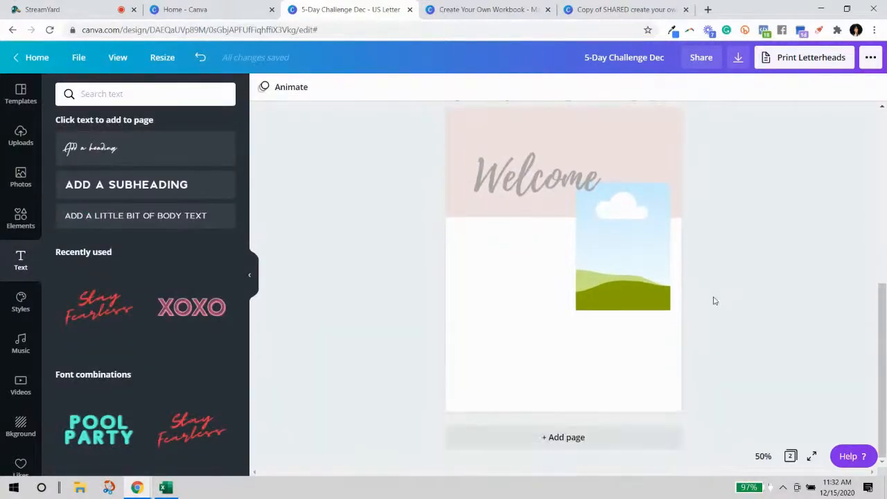
{"action": "left_click", "coordinate": [89, 219]}
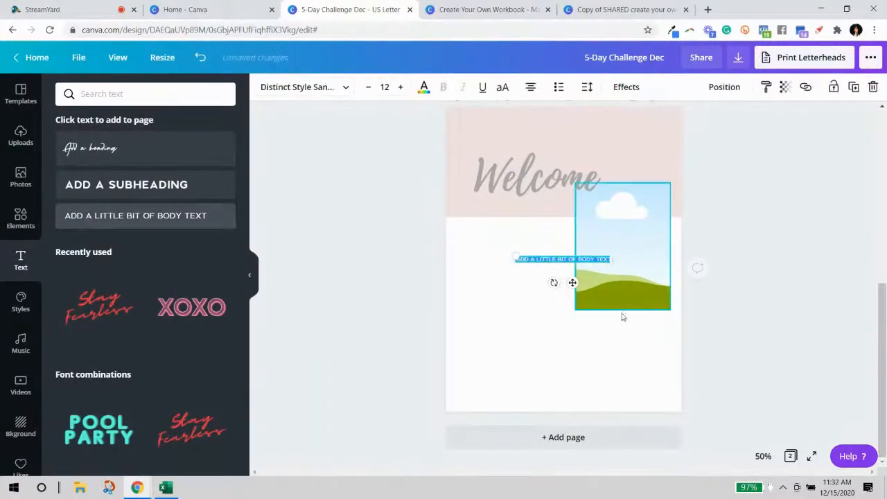
Move the body text beside the picture in Aileron Regular 16.5 and hide the side panel.
{"action": "left_click", "coordinate": [729, 286]}
{"action": "left_click_drag", "start_coordinate": [521, 258], "coordinate": [474, 242]}
{"action": "left_click", "coordinate": [277, 85]}
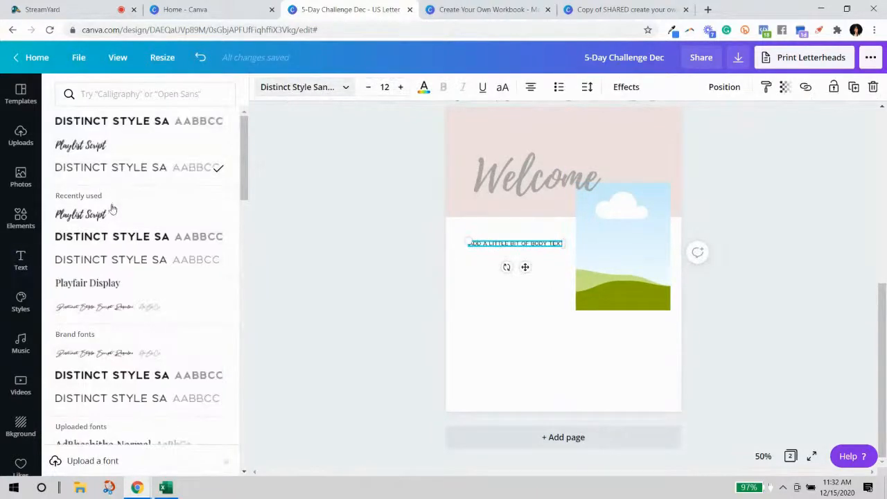
{"action": "scroll", "coordinate": [116, 221], "scroll_direction": "down", "scroll_amount": 2}
{"action": "scroll", "coordinate": [120, 239], "scroll_direction": "down", "scroll_amount": 5}
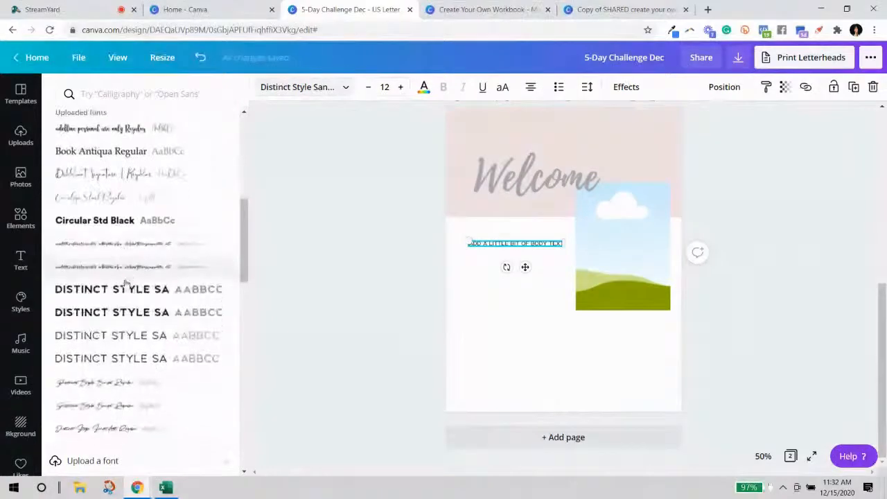
{"action": "scroll", "coordinate": [132, 290], "scroll_direction": "down", "scroll_amount": 8}
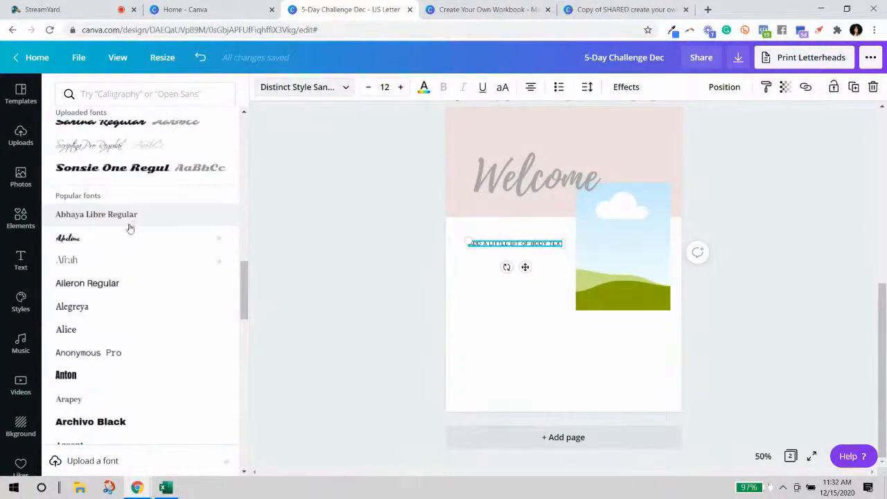
{"action": "left_click", "coordinate": [113, 284]}
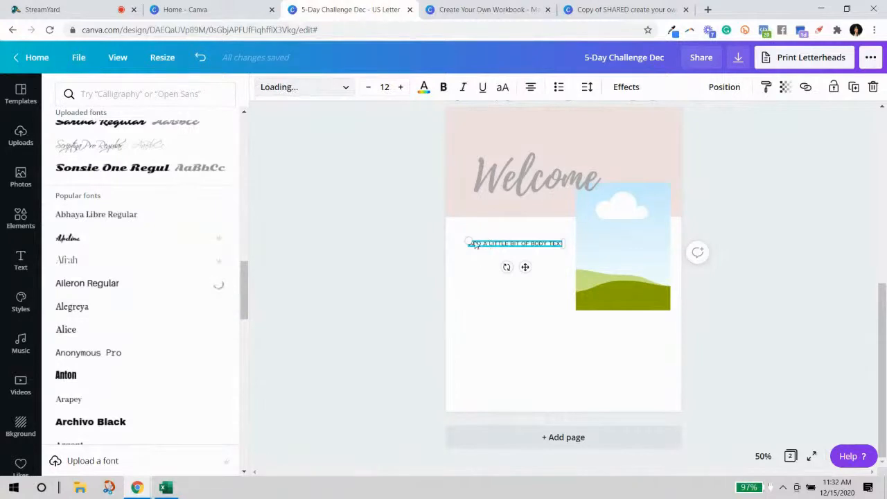
{"action": "mouse_move", "coordinate": [480, 233]}
{"action": "left_mouse_down"}
{"action": "mouse_move", "coordinate": [461, 216]}
{"action": "mouse_move", "coordinate": [469, 225]}
{"action": "left_mouse_up"}
{"action": "left_click", "coordinate": [300, 296]}
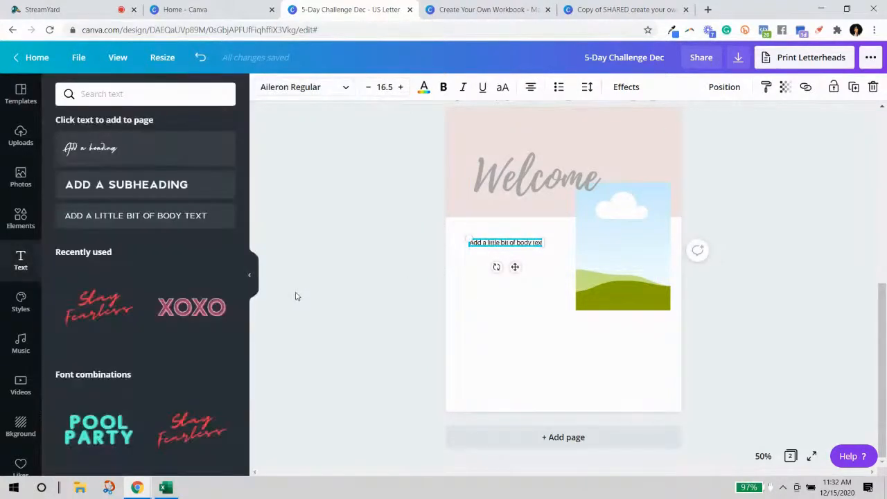
{"action": "left_click", "coordinate": [252, 275]}
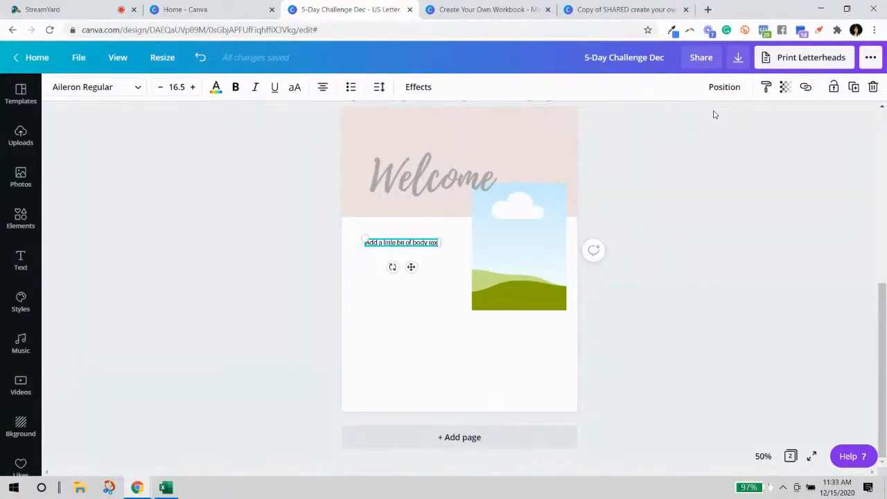
{"action": "left_click", "coordinate": [707, 10]}
Search the web for 'Placement text' and open the Lipsum generator result.
{"action": "type", "text": "Pl"}
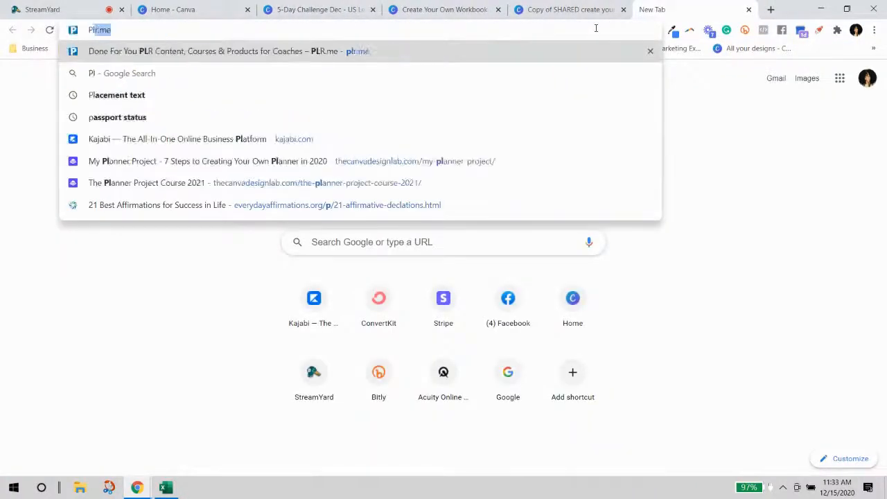
{"action": "type", "text": "acement"}
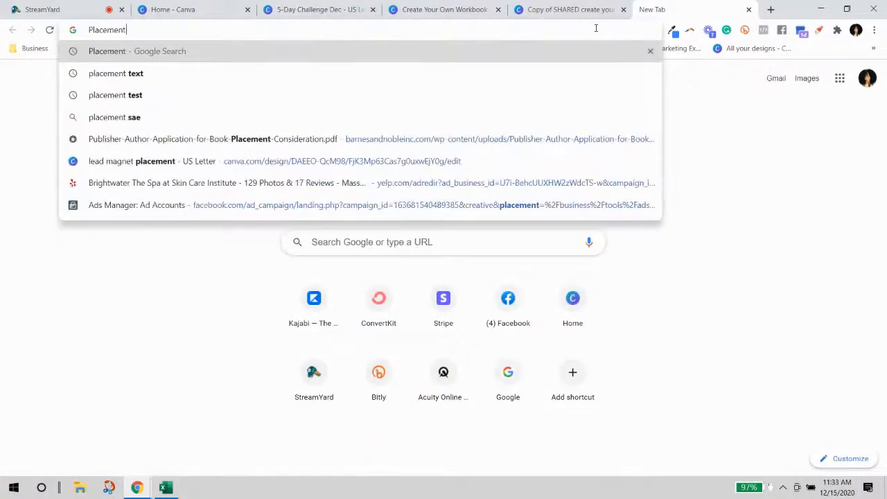
{"action": "key", "text": "Return"}
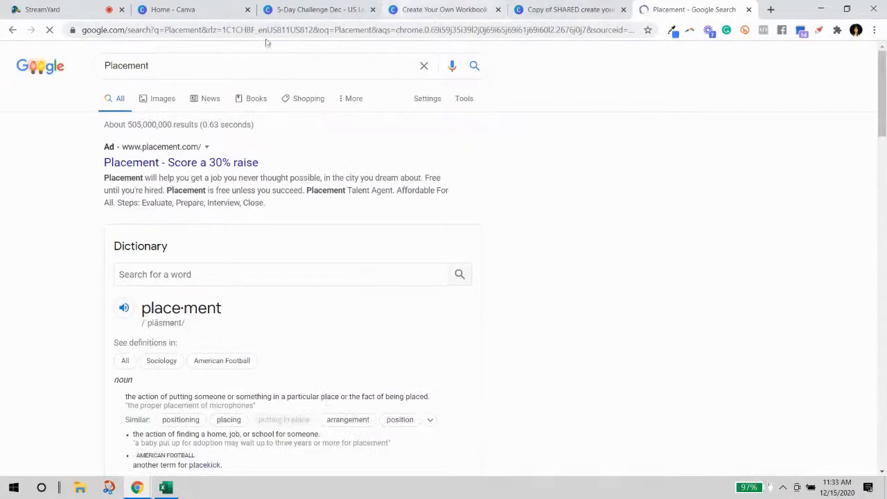
{"action": "left_click", "coordinate": [246, 64]}
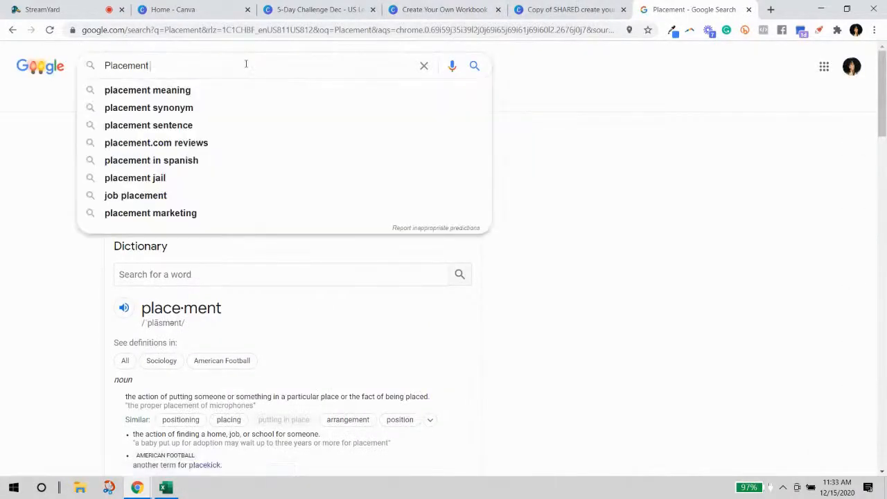
{"action": "type", "text": "text"}
{"action": "key", "text": "Return"}
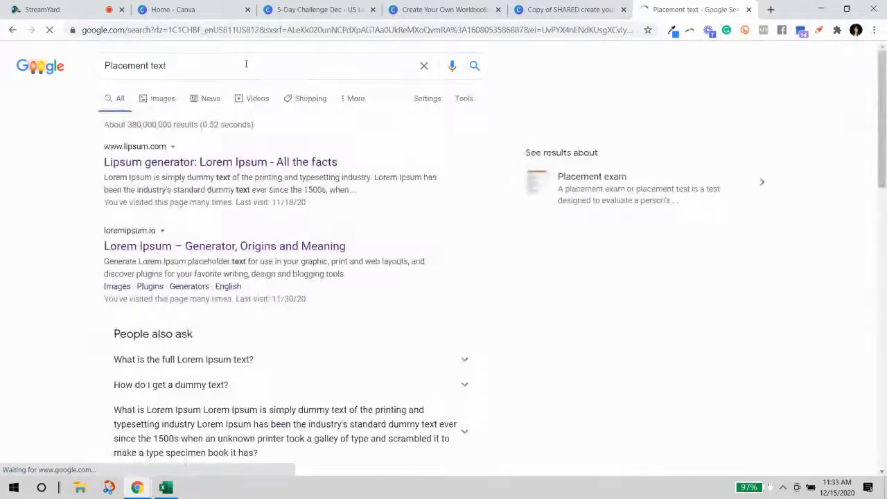
{"action": "left_click", "coordinate": [205, 165]}
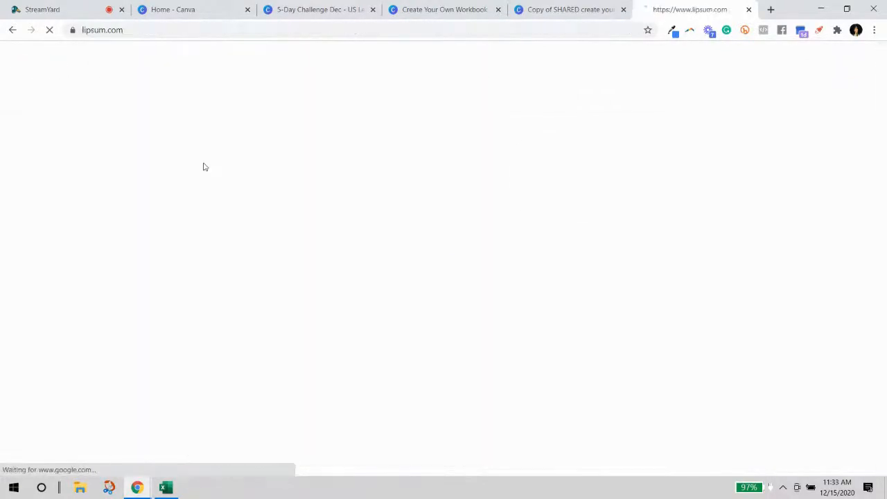
Open the loremipsum.io generator and select the generated lorem ipsum paragraph.
{"action": "scroll", "coordinate": [204, 167], "scroll_direction": "down", "scroll_amount": 3}
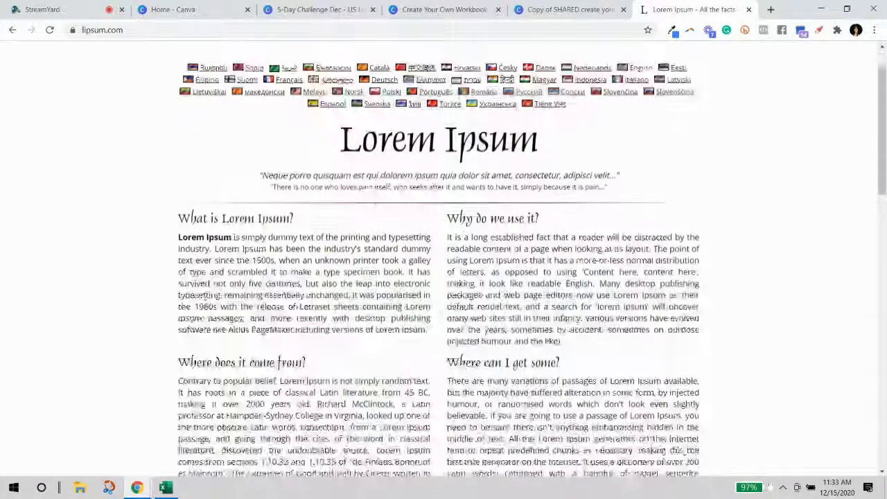
{"action": "scroll", "coordinate": [302, 330], "scroll_direction": "down", "scroll_amount": 2}
{"action": "scroll", "coordinate": [302, 330], "scroll_direction": "up", "scroll_amount": 2}
{"action": "scroll", "coordinate": [439, 263], "scroll_direction": "up", "scroll_amount": 3}
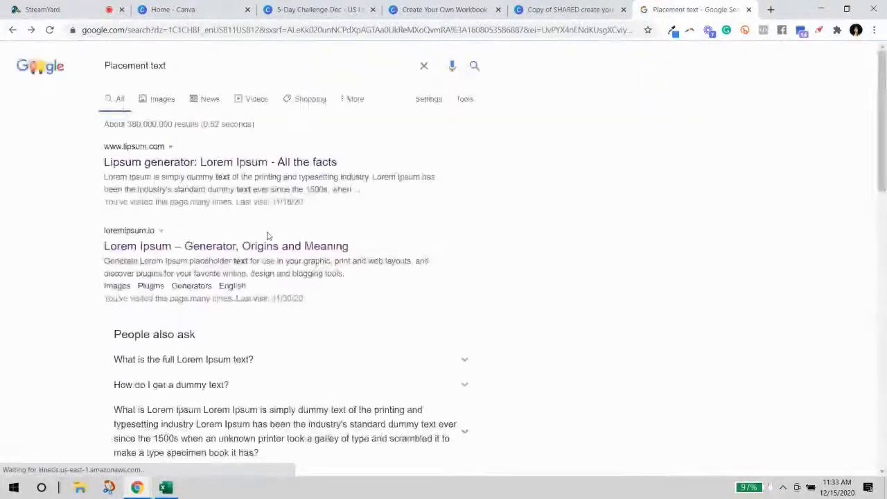
{"action": "scroll", "coordinate": [263, 173], "scroll_direction": "down", "scroll_amount": 3}
{"action": "left_click", "coordinate": [258, 132]}
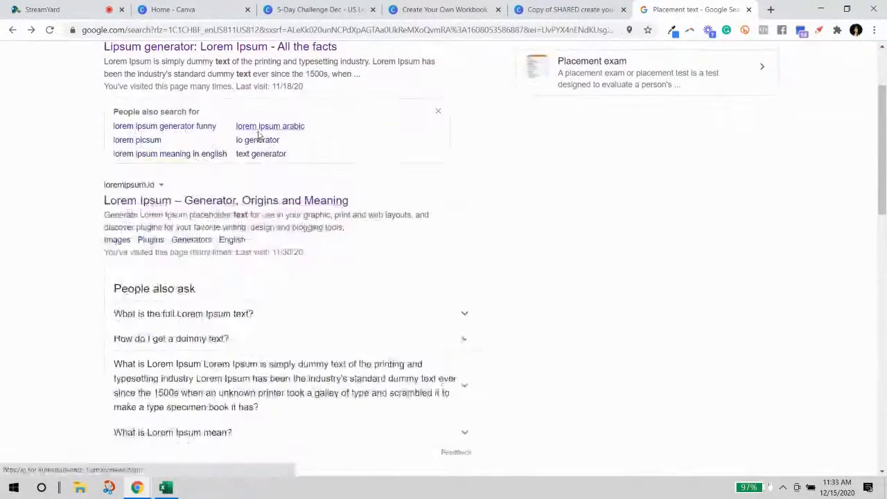
{"action": "scroll", "coordinate": [311, 174], "scroll_direction": "down", "scroll_amount": 3}
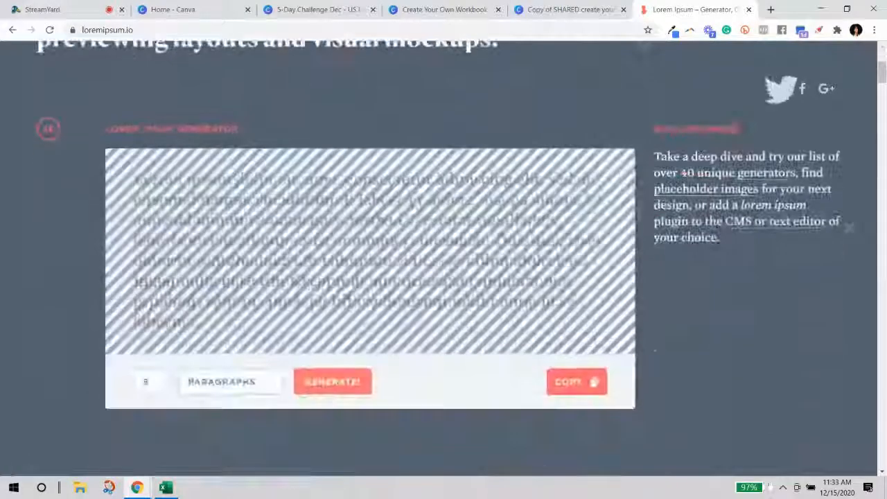
{"action": "left_click_drag", "start_coordinate": [135, 177], "coordinate": [492, 322]}
{"action": "key", "text": "ctrl+c"}
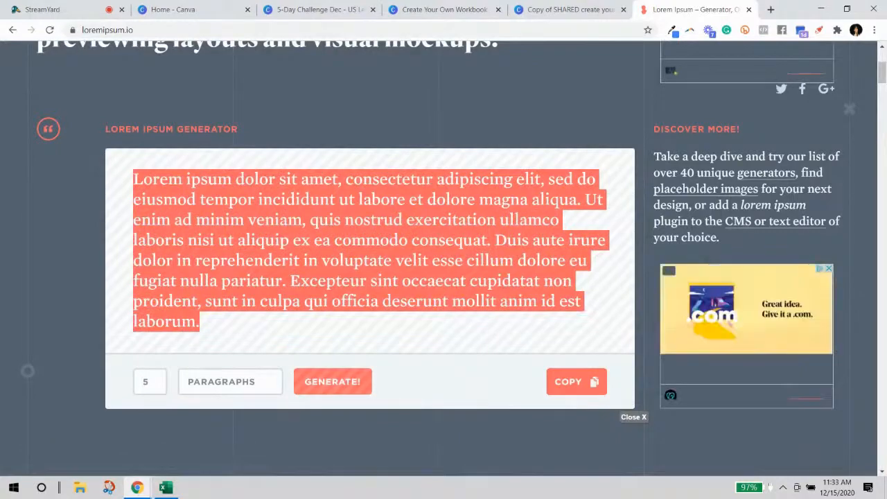
Return to the 5-Day Challenge Dec design and close the two other Canva tabs.
{"action": "left_click", "coordinate": [537, 10]}
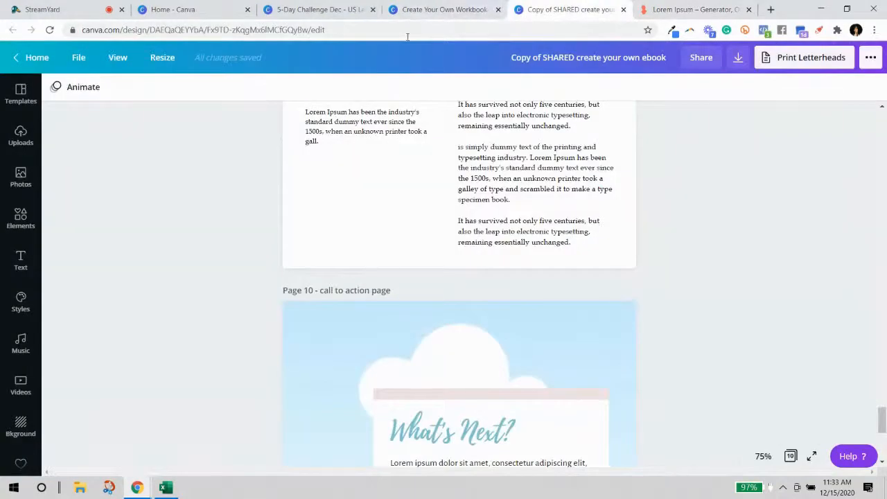
{"action": "left_click", "coordinate": [436, 9]}
{"action": "left_click", "coordinate": [315, 9]}
{"action": "left_click", "coordinate": [498, 10]}
{"action": "left_click", "coordinate": [498, 10]}
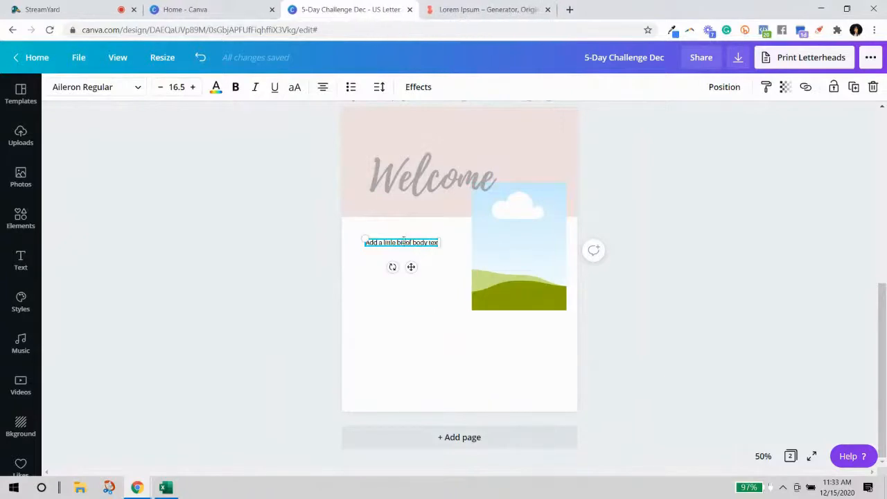
Paste the lorem ipsum into the body text box, left-aligned in a narrow column.
{"action": "key", "text": "ctrl+v"}
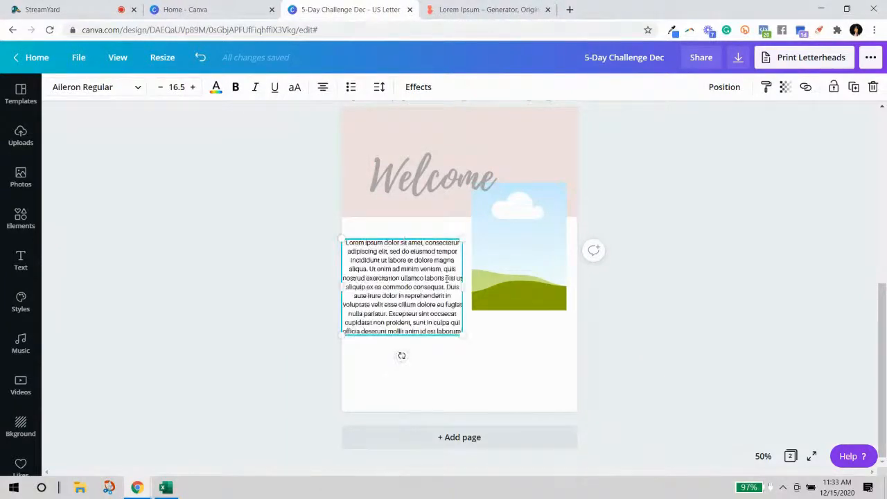
{"action": "left_click_drag", "start_coordinate": [469, 286], "coordinate": [454, 286]}
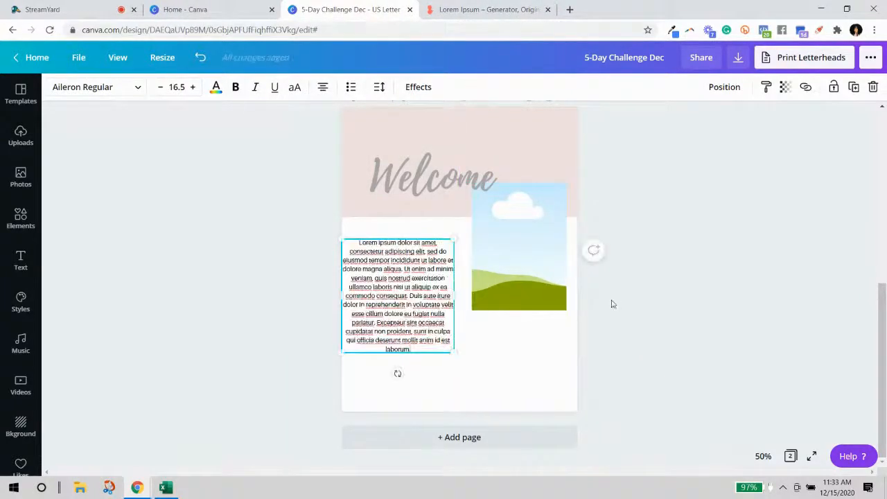
{"action": "left_click", "coordinate": [323, 88]}
{"action": "left_click_drag", "start_coordinate": [400, 291], "coordinate": [414, 284]}
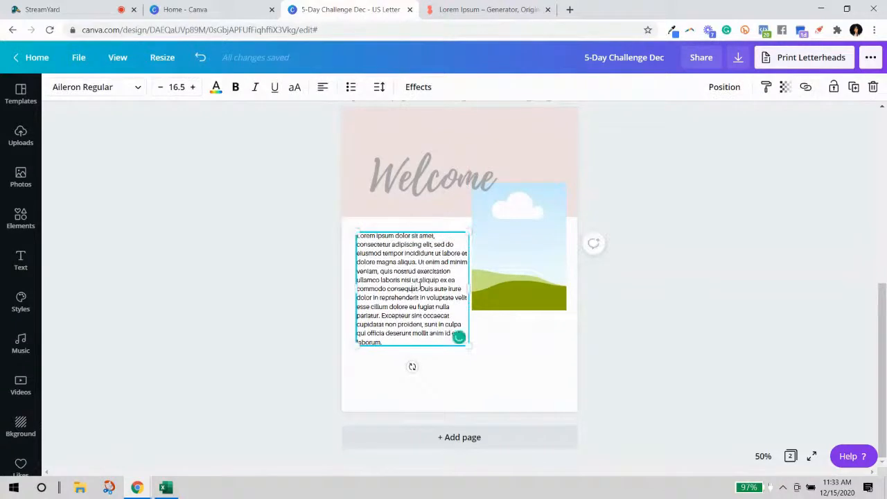
{"action": "left_click_drag", "start_coordinate": [470, 290], "coordinate": [457, 290]}
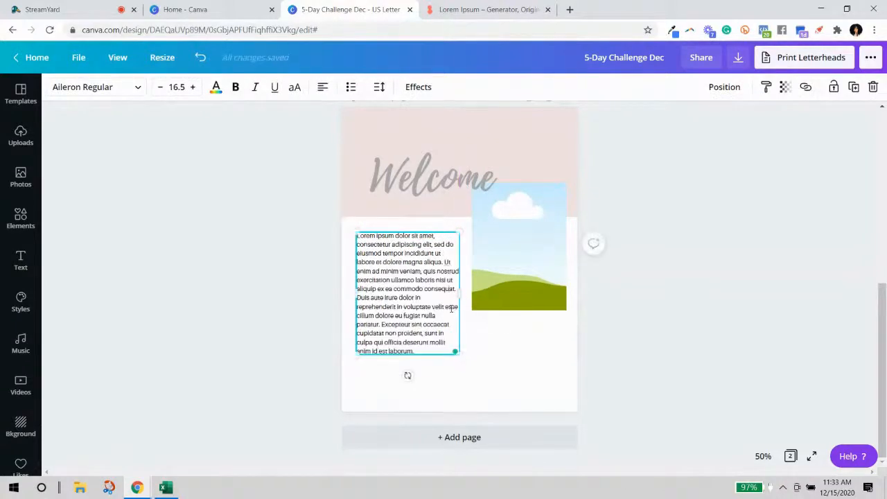
Break the text into three paragraphs at 'Ut enim' and 'Duis'.
{"action": "left_click", "coordinate": [445, 264]}
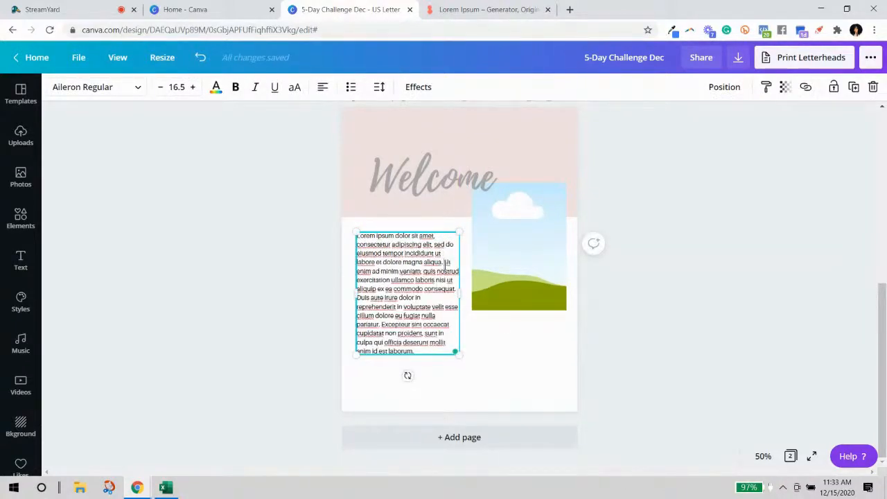
{"action": "key", "text": "Return"}
{"action": "key", "text": "Return"}
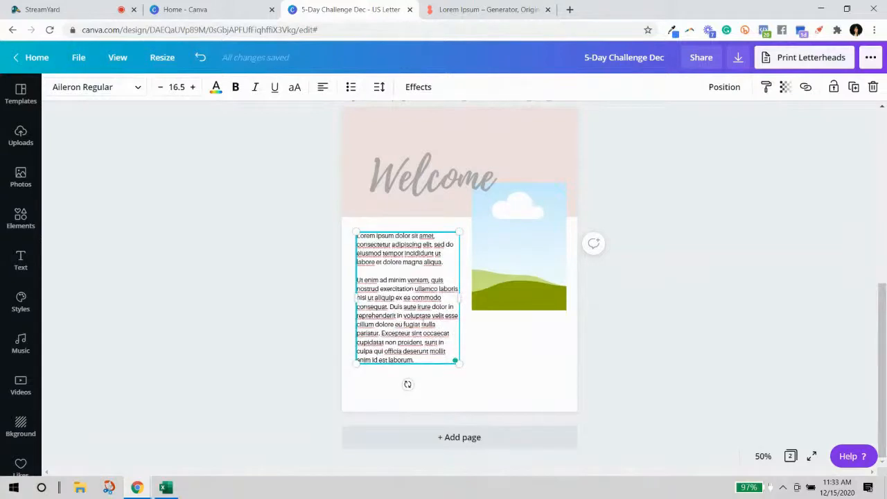
{"action": "left_click", "coordinate": [391, 307]}
{"action": "key", "text": "Return"}
{"action": "key", "text": "Return"}
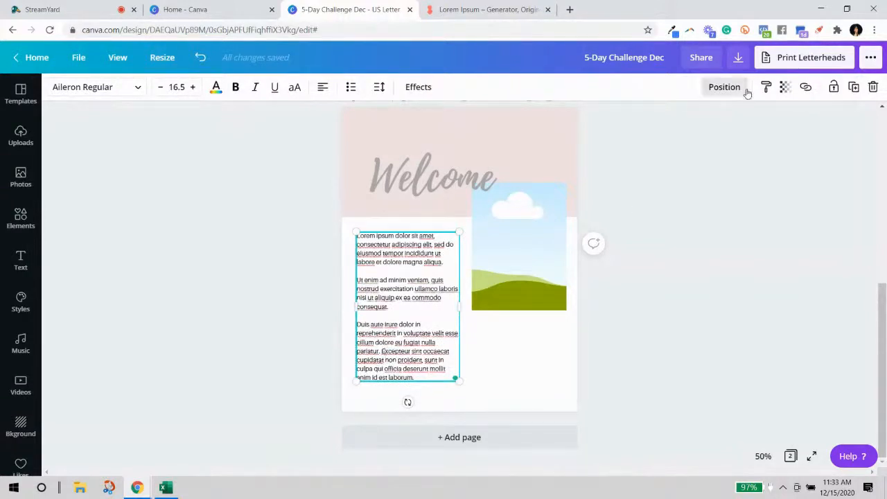
Duplicate the lorem ipsum box and delete the third paragraph from the original.
{"action": "left_click", "coordinate": [853, 86]}
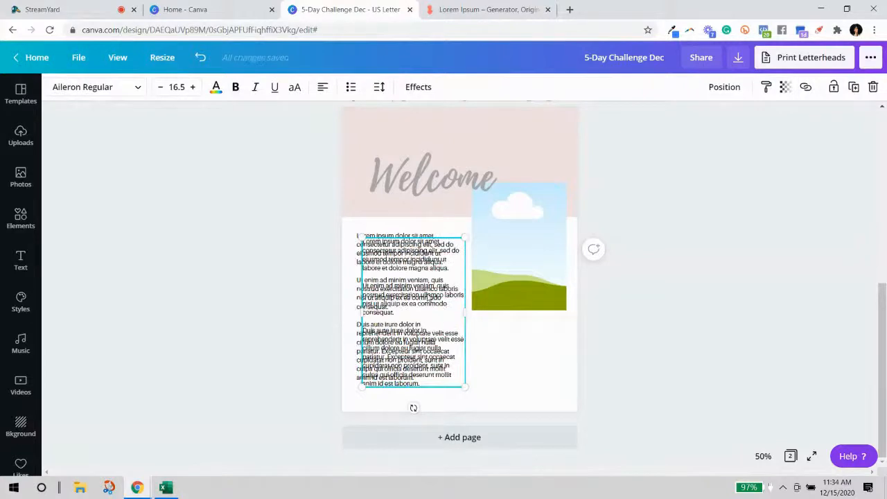
{"action": "left_click_drag", "start_coordinate": [427, 305], "coordinate": [545, 306]}
{"action": "left_click", "coordinate": [415, 362]}
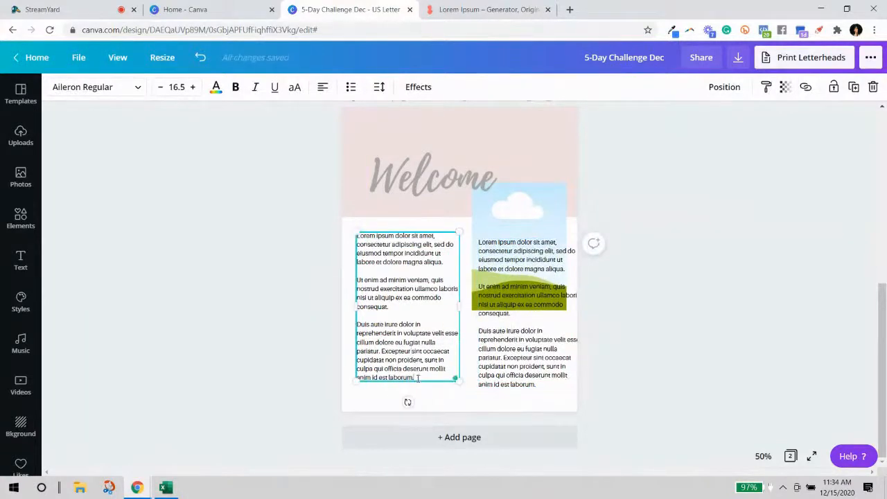
{"action": "left_click_drag", "start_coordinate": [417, 378], "coordinate": [360, 333]}
{"action": "key", "text": "BackSpace"}
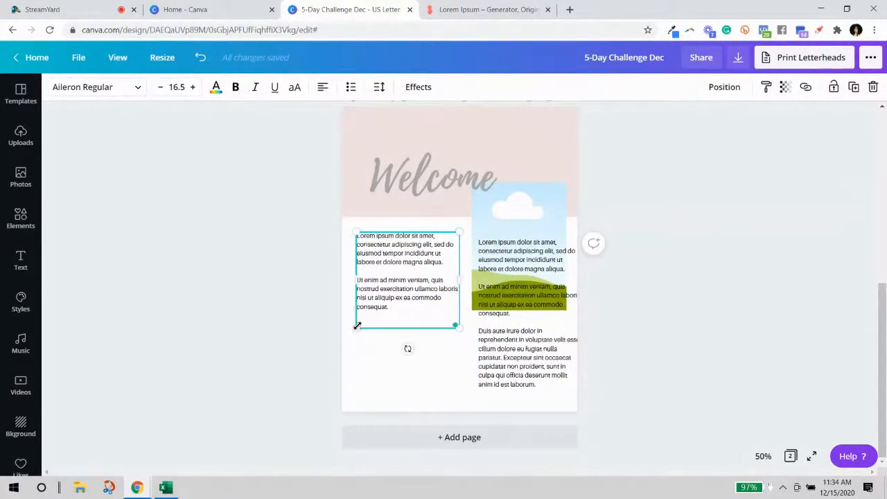
Move the copy below, widen it full-width, drop its third paragraph, and align both boxes.
{"action": "left_click", "coordinate": [542, 267]}
{"action": "left_click_drag", "start_coordinate": [543, 268], "coordinate": [420, 354]}
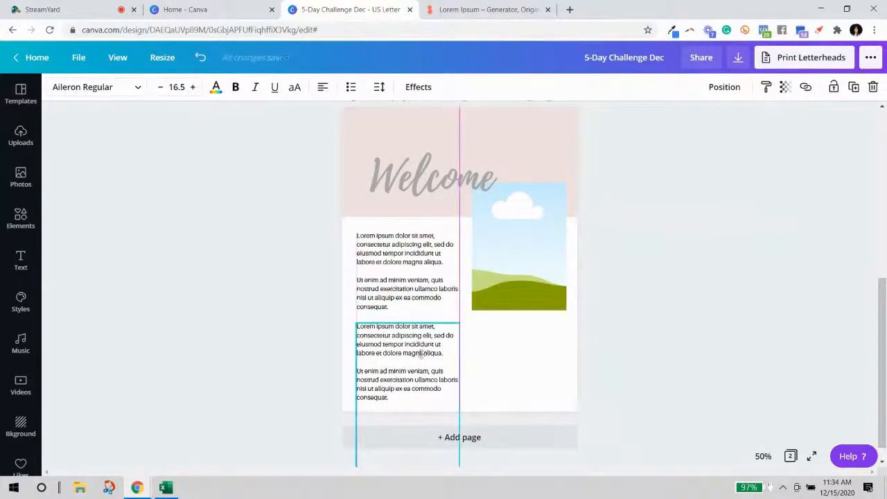
{"action": "left_click_drag", "start_coordinate": [461, 393], "coordinate": [570, 374]}
{"action": "left_click_drag", "start_coordinate": [526, 397], "coordinate": [359, 380]}
{"action": "key", "text": "BackSpace"}
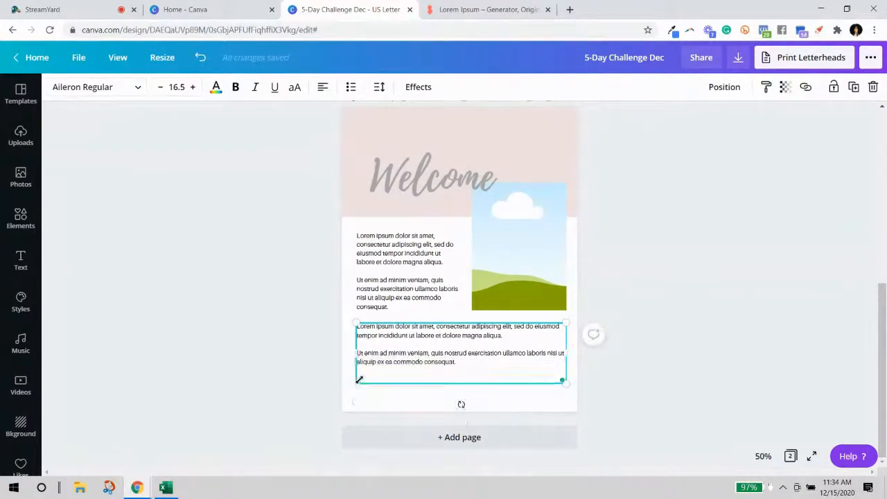
{"action": "left_click", "coordinate": [604, 359]}
{"action": "left_click_drag", "start_coordinate": [402, 344], "coordinate": [403, 362]}
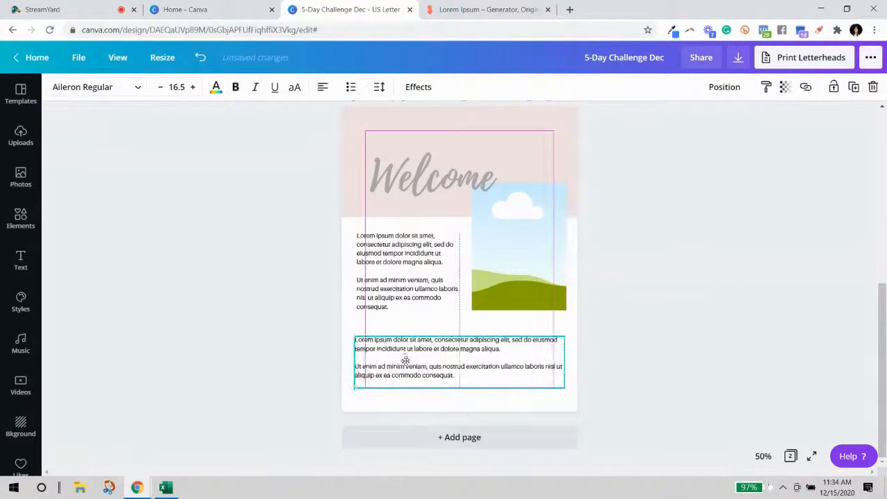
{"action": "left_click_drag", "start_coordinate": [390, 274], "coordinate": [391, 270]}
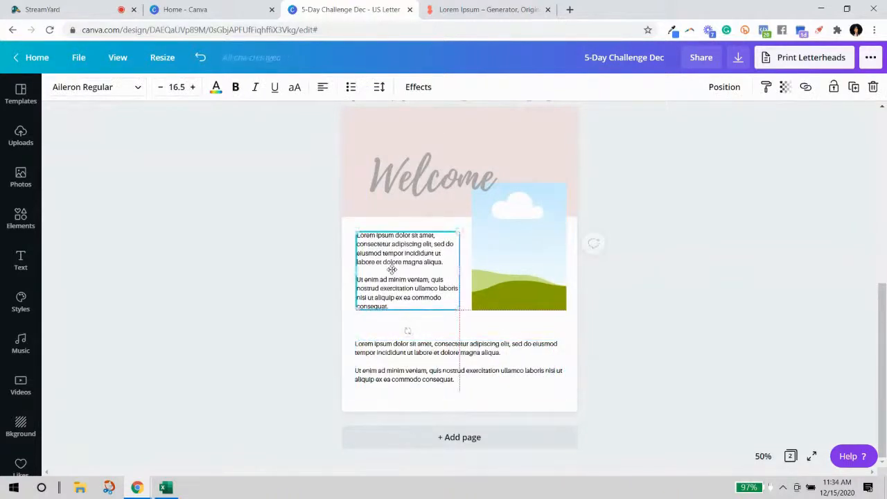
{"action": "left_click", "coordinate": [478, 193]}
Shrink the Welcome heading slightly and zoom the page to 100%.
{"action": "left_click_drag", "start_coordinate": [492, 200], "coordinate": [485, 199]}
{"action": "left_click", "coordinate": [405, 162]}
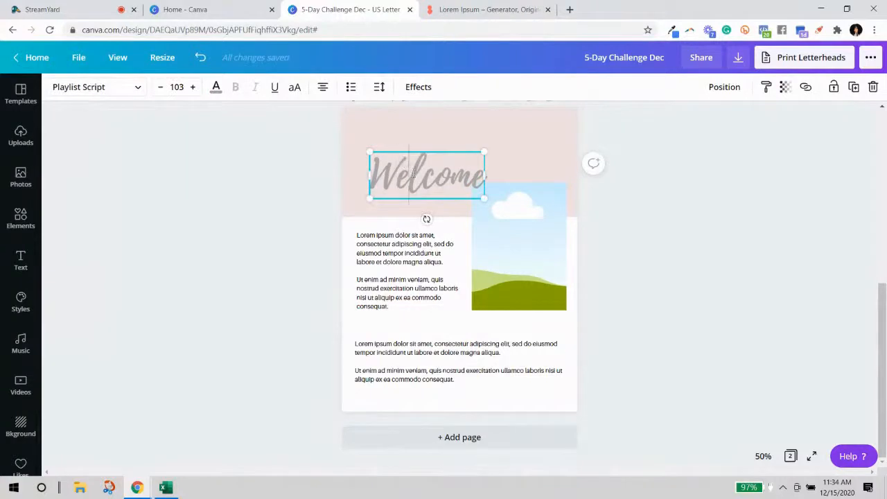
{"action": "left_click", "coordinate": [677, 428]}
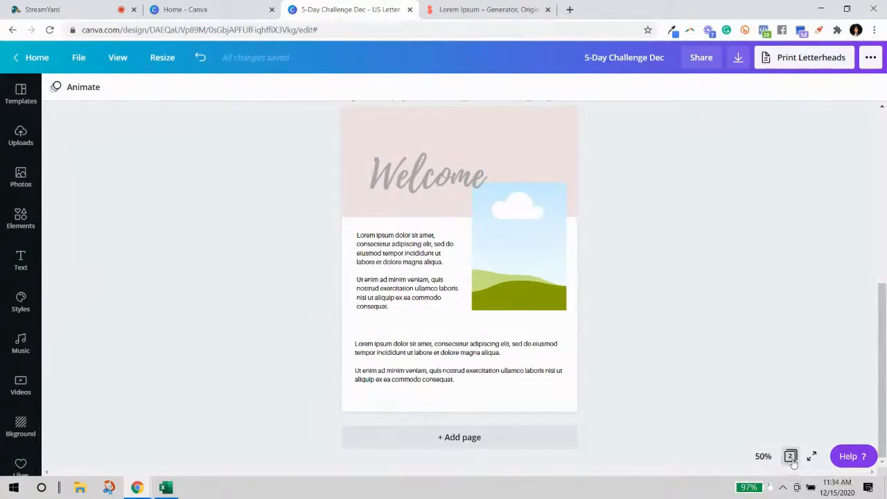
{"action": "left_click", "coordinate": [763, 456]}
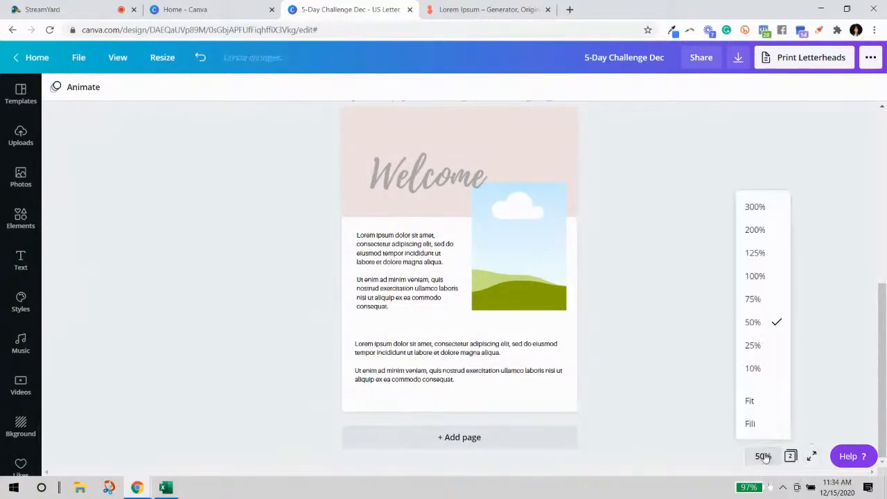
{"action": "left_click", "coordinate": [760, 276]}
{"action": "scroll", "coordinate": [756, 301], "scroll_direction": "up", "scroll_amount": 3}
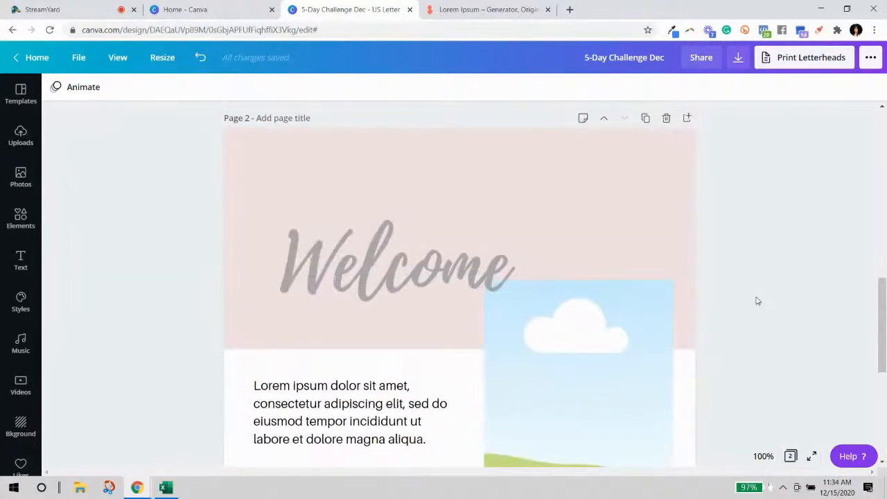
{"action": "scroll", "coordinate": [758, 301], "scroll_direction": "down", "scroll_amount": 2}
{"action": "scroll", "coordinate": [757, 301], "scroll_direction": "down", "scroll_amount": 3}
{"action": "scroll", "coordinate": [750, 305], "scroll_direction": "up", "scroll_amount": 3}
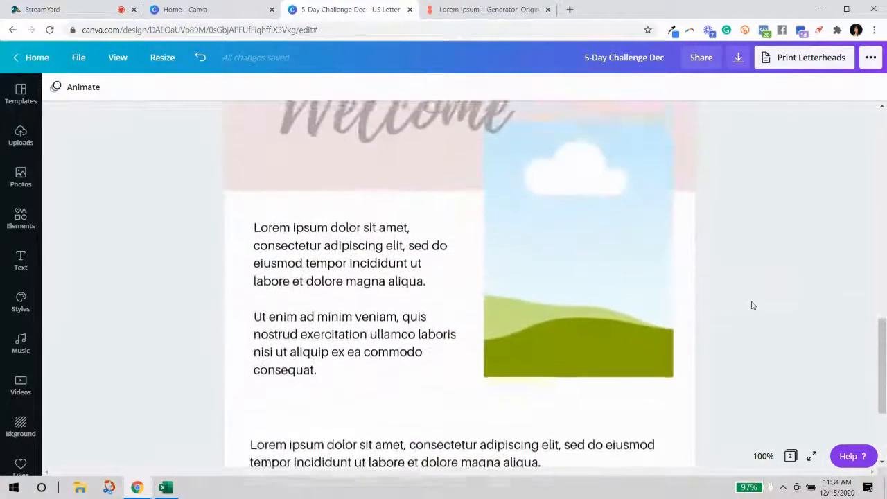
Set both the upper and lower lorem text boxes to font size 14.
{"action": "left_click", "coordinate": [353, 346]}
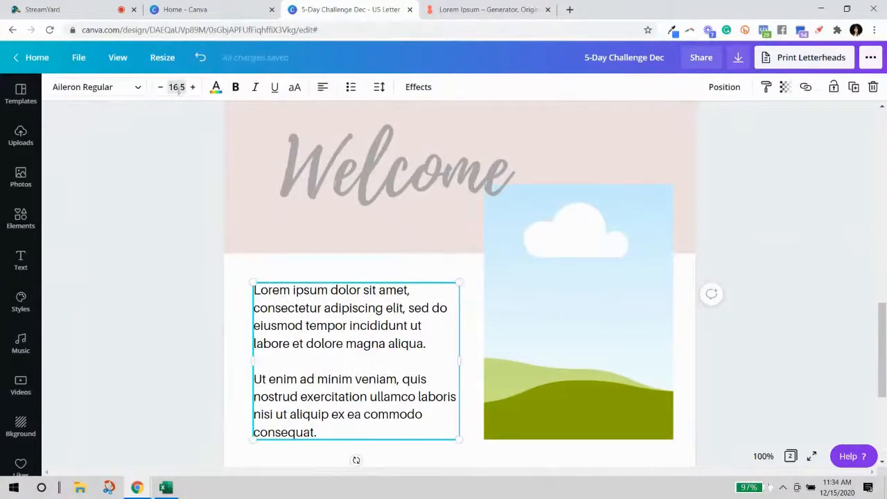
{"action": "left_click", "coordinate": [178, 88]}
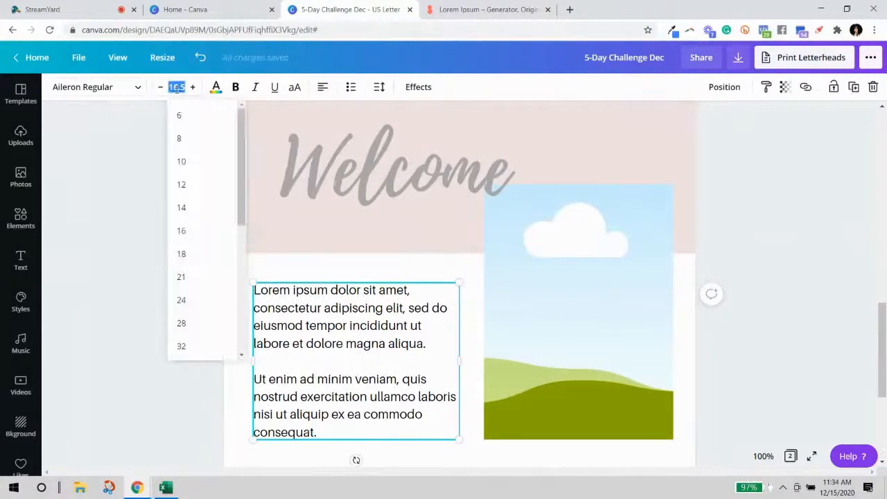
{"action": "left_click", "coordinate": [185, 215]}
{"action": "scroll", "coordinate": [505, 317], "scroll_direction": "down", "scroll_amount": 3}
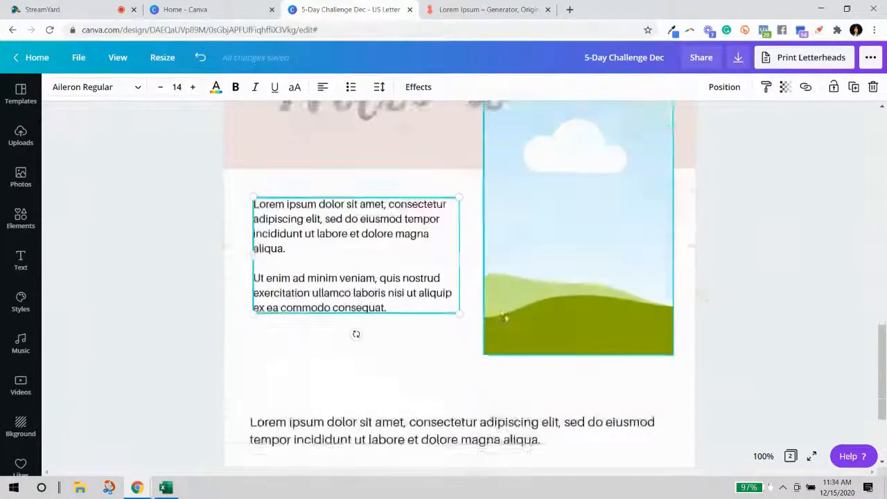
{"action": "left_click", "coordinate": [426, 331]}
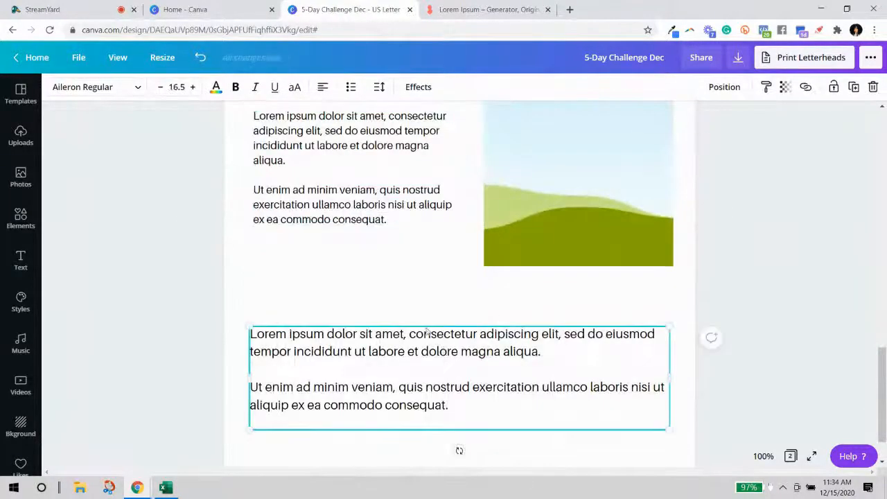
{"action": "left_click", "coordinate": [177, 86]}
{"action": "left_click", "coordinate": [186, 209]}
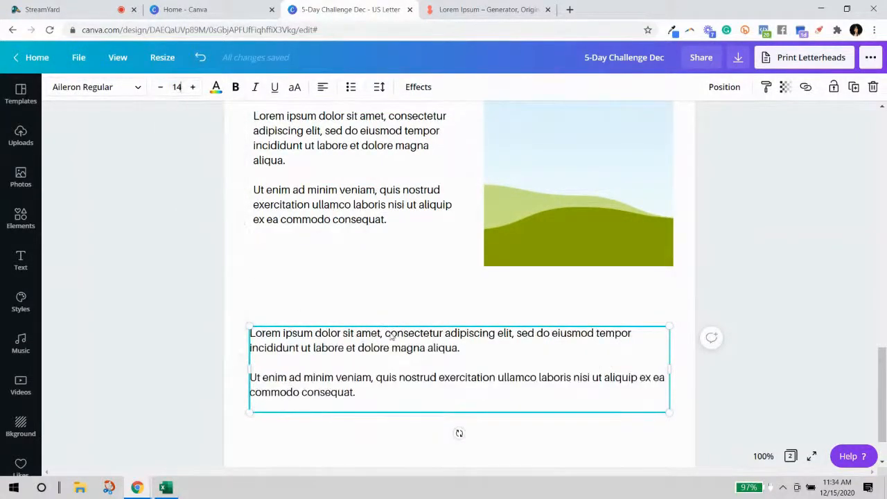
Move the upper-left text box and the landscape image slightly lower on page 4.
{"action": "left_click", "coordinate": [411, 221]}
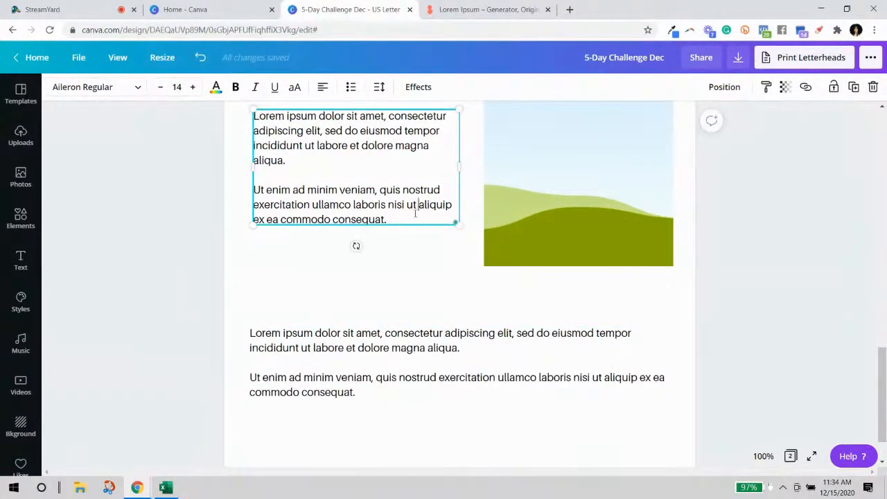
{"action": "scroll", "coordinate": [415, 214], "scroll_direction": "up", "scroll_amount": 3}
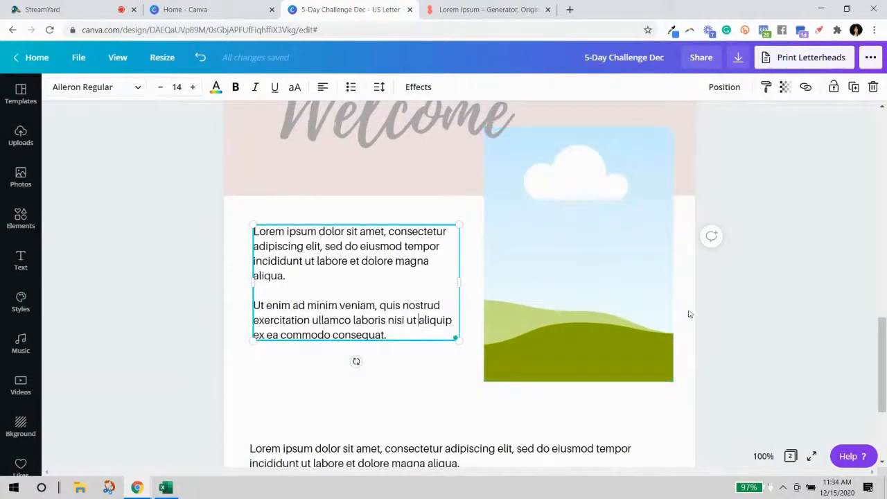
{"action": "scroll", "coordinate": [688, 311], "scroll_direction": "down", "scroll_amount": 3}
{"action": "left_click_drag", "start_coordinate": [321, 169], "coordinate": [317, 210]}
{"action": "scroll", "coordinate": [584, 211], "scroll_direction": "up", "scroll_amount": 2}
{"action": "left_click_drag", "start_coordinate": [594, 199], "coordinate": [596, 231]}
{"action": "left_click", "coordinate": [366, 123]}
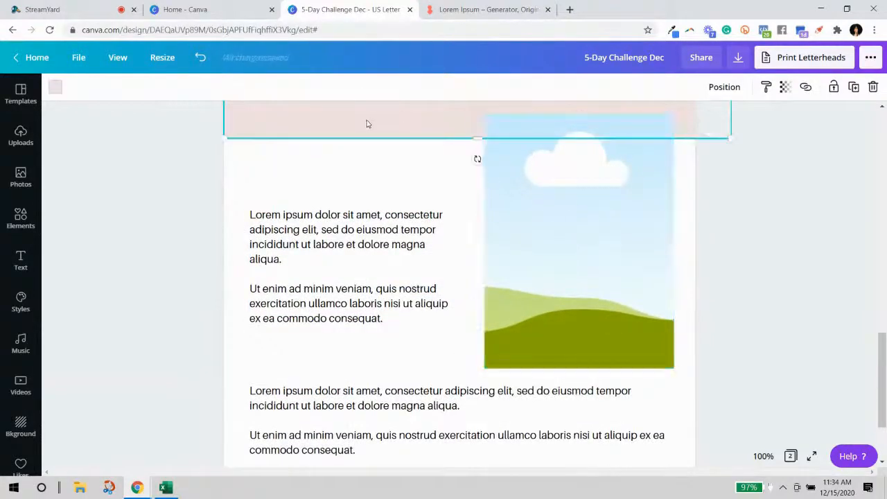
Stretch the pink header band taller and enlarge the Welcome title to size 121.
{"action": "left_click_drag", "start_coordinate": [473, 141], "coordinate": [471, 192]}
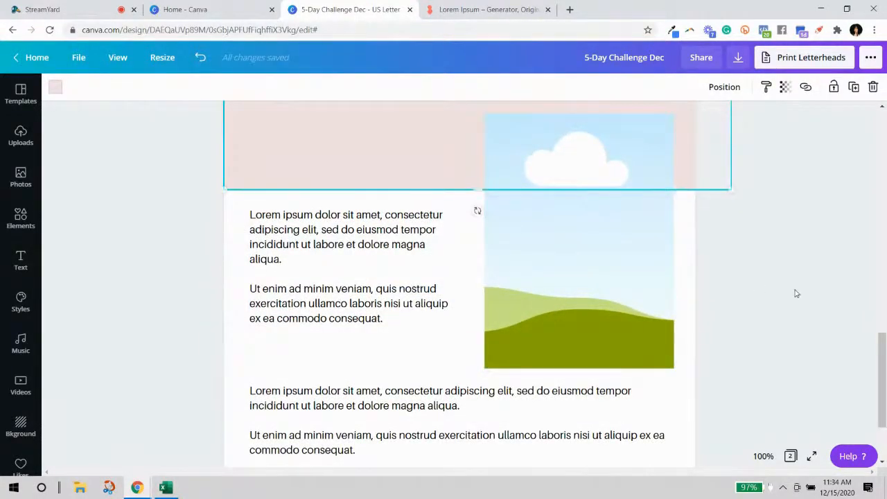
{"action": "left_click", "coordinate": [796, 294]}
{"action": "scroll", "coordinate": [793, 295], "scroll_direction": "up", "scroll_amount": 5}
{"action": "scroll", "coordinate": [774, 267], "scroll_direction": "down", "scroll_amount": 2}
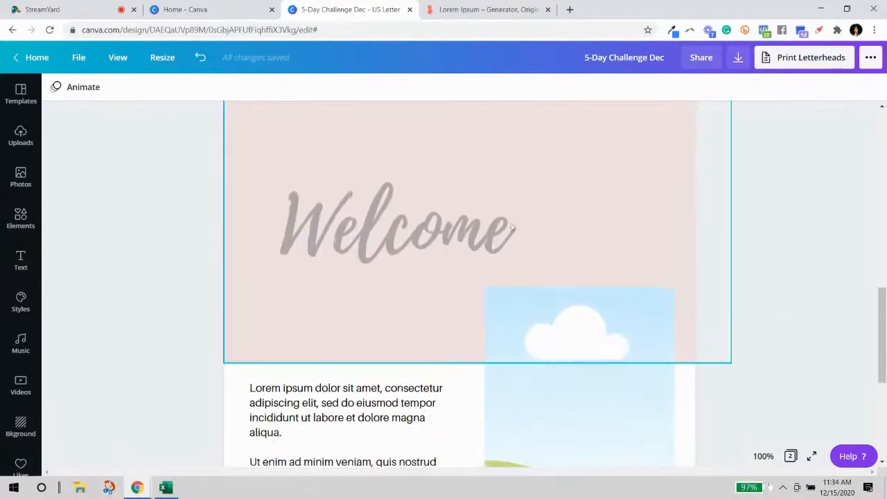
{"action": "left_click", "coordinate": [448, 235]}
{"action": "mouse_move", "coordinate": [447, 234]}
{"action": "left_mouse_down"}
{"action": "mouse_move", "coordinate": [443, 258]}
{"action": "mouse_move", "coordinate": [439, 234]}
{"action": "left_mouse_up"}
{"action": "left_click_drag", "start_coordinate": [502, 272], "coordinate": [565, 290]}
{"action": "left_click", "coordinate": [810, 305]}
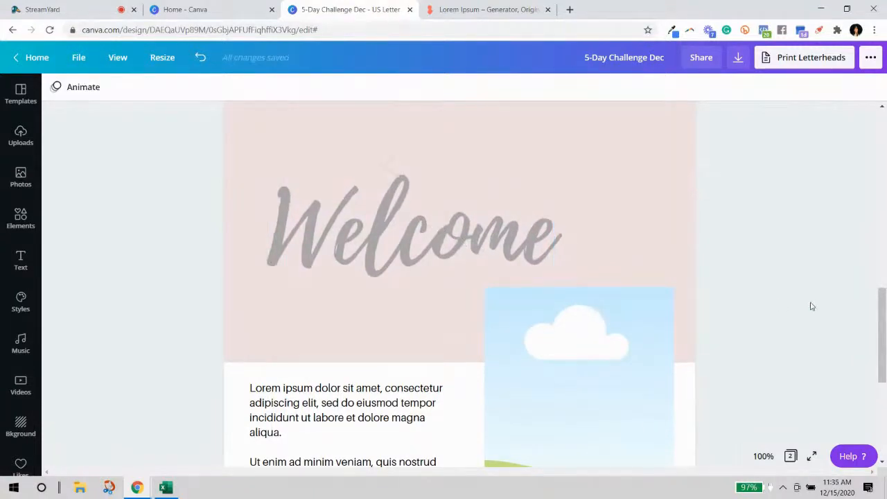
{"action": "scroll", "coordinate": [810, 305], "scroll_direction": "up", "scroll_amount": 1}
{"action": "scroll", "coordinate": [810, 305], "scroll_direction": "down", "scroll_amount": 3}
Extend the landscape image upward and slightly reposition the lower text box.
{"action": "left_click", "coordinate": [610, 250]}
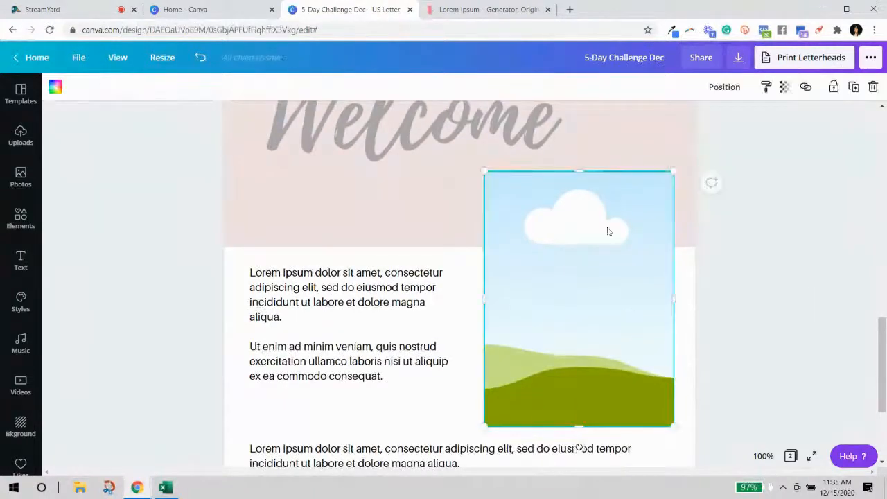
{"action": "left_click_drag", "start_coordinate": [582, 176], "coordinate": [580, 167]}
{"action": "left_click", "coordinate": [732, 321]}
{"action": "scroll", "coordinate": [663, 344], "scroll_direction": "down", "scroll_amount": 3}
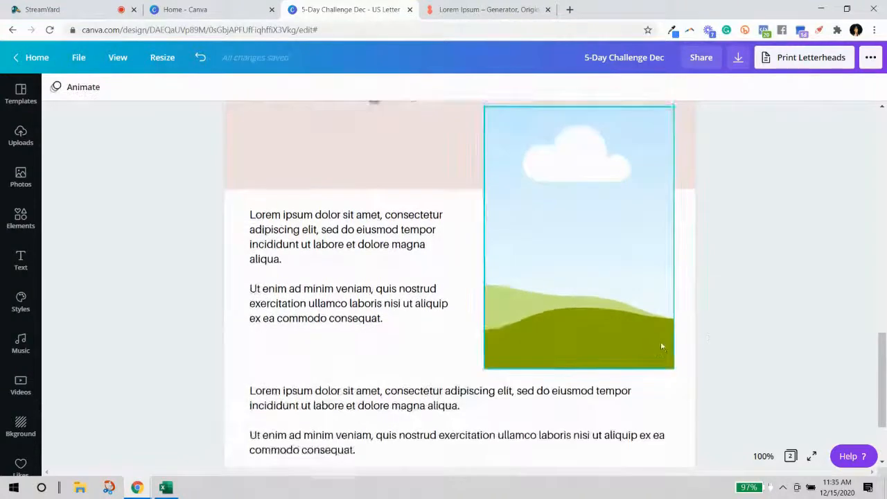
{"action": "left_click", "coordinate": [496, 325]}
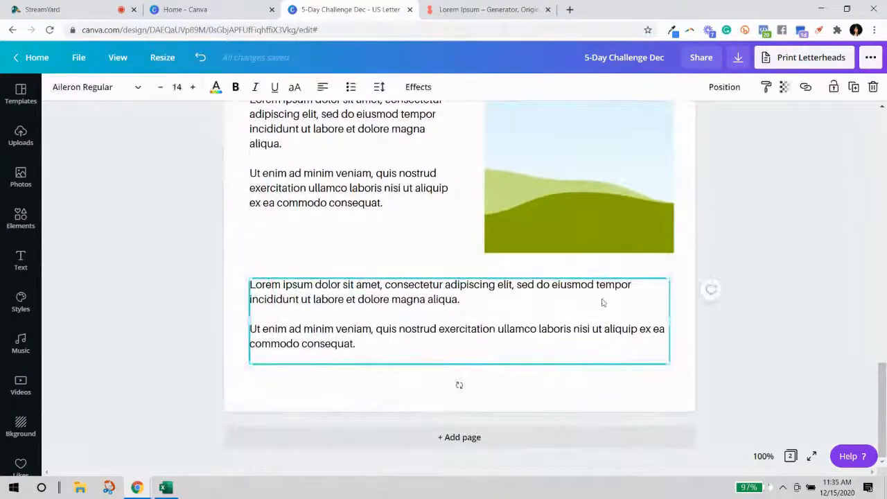
{"action": "scroll", "coordinate": [566, 276], "scroll_direction": "up", "scroll_amount": 1}
{"action": "scroll", "coordinate": [566, 276], "scroll_direction": "up", "scroll_amount": 1}
{"action": "left_click_drag", "start_coordinate": [410, 259], "coordinate": [415, 254]}
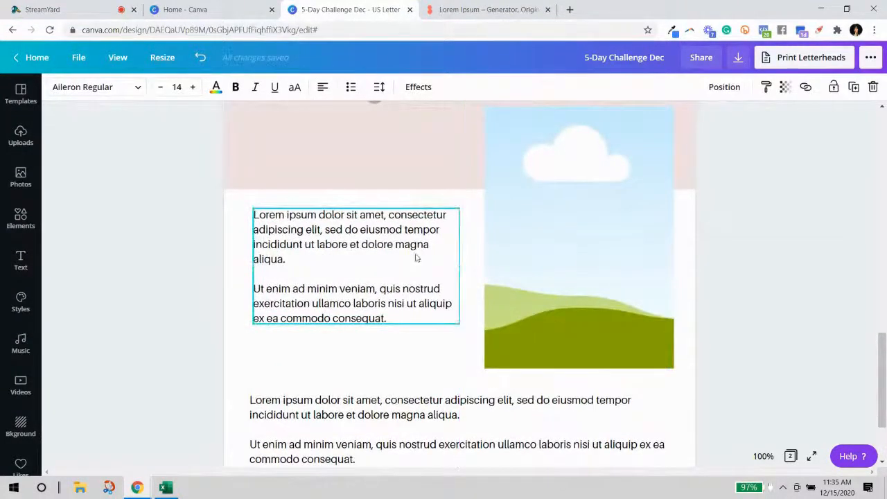
{"action": "left_click", "coordinate": [698, 306]}
{"action": "scroll", "coordinate": [562, 326], "scroll_direction": "down", "scroll_amount": 1}
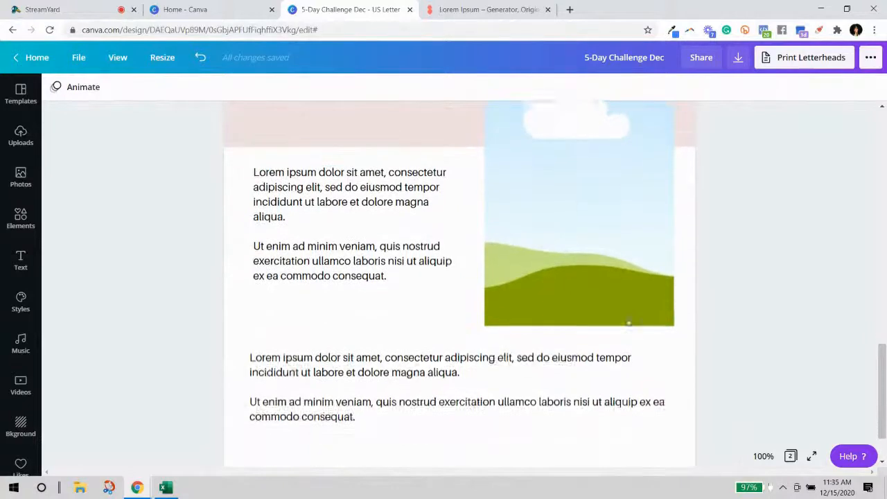
Repeat the second 'Ut enim' paragraph as a third paragraph in the upper text box.
{"action": "left_click", "coordinate": [357, 262]}
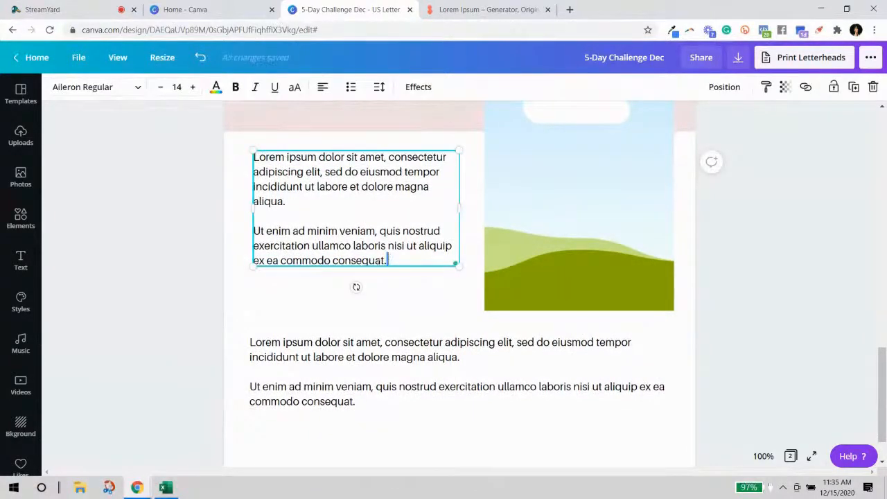
{"action": "left_click_drag", "start_coordinate": [389, 259], "coordinate": [241, 224]}
{"action": "key", "text": "ctrl+c"}
{"action": "left_click", "coordinate": [399, 261]}
{"action": "key", "text": "Return"}
{"action": "key", "text": "Return"}
{"action": "key", "text": "ctrl+v"}
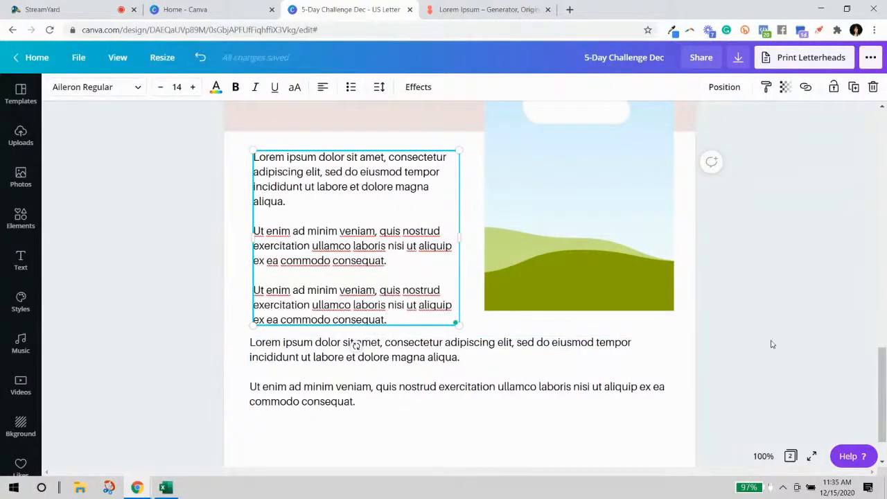
Nudge the lower text box slightly into position.
{"action": "left_click", "coordinate": [738, 344]}
{"action": "scroll", "coordinate": [794, 365], "scroll_direction": "down", "scroll_amount": 1}
{"action": "left_click_drag", "start_coordinate": [574, 336], "coordinate": [562, 341]}
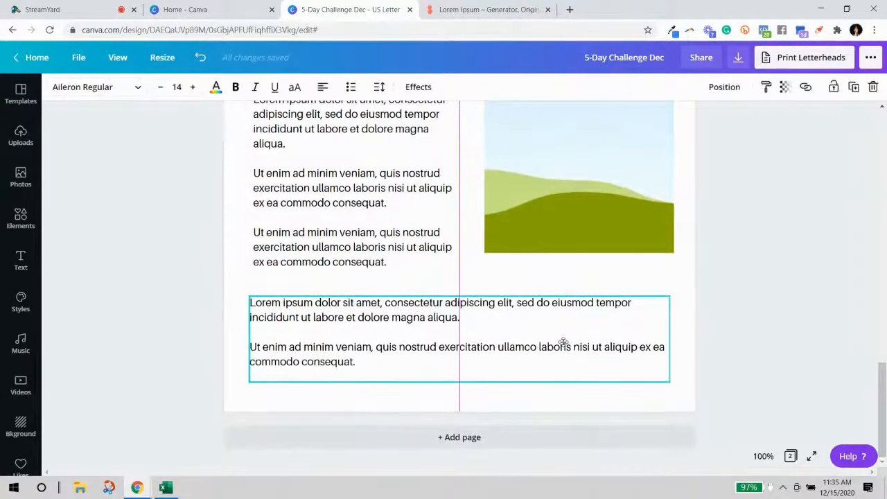
{"action": "left_click", "coordinate": [790, 329]}
{"action": "scroll", "coordinate": [791, 328], "scroll_direction": "up", "scroll_amount": 3}
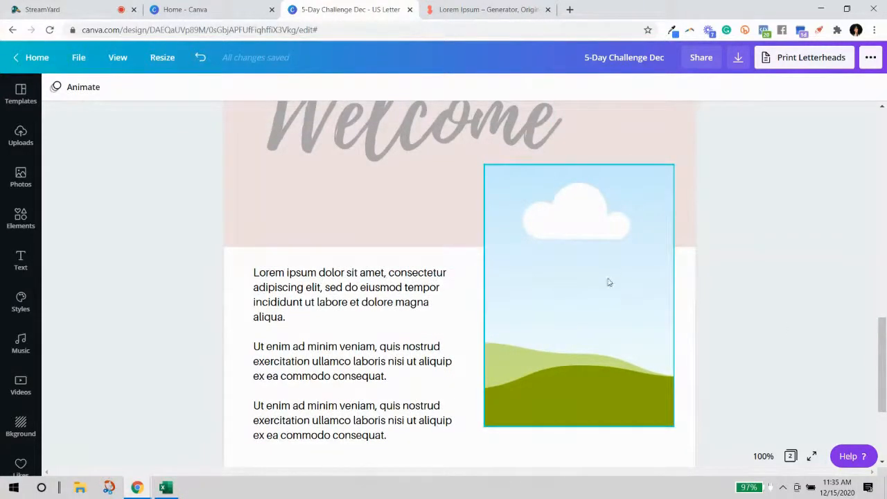
Search the Elements library for 'dots' graphics.
{"action": "left_click", "coordinate": [21, 218]}
{"action": "left_click", "coordinate": [147, 94]}
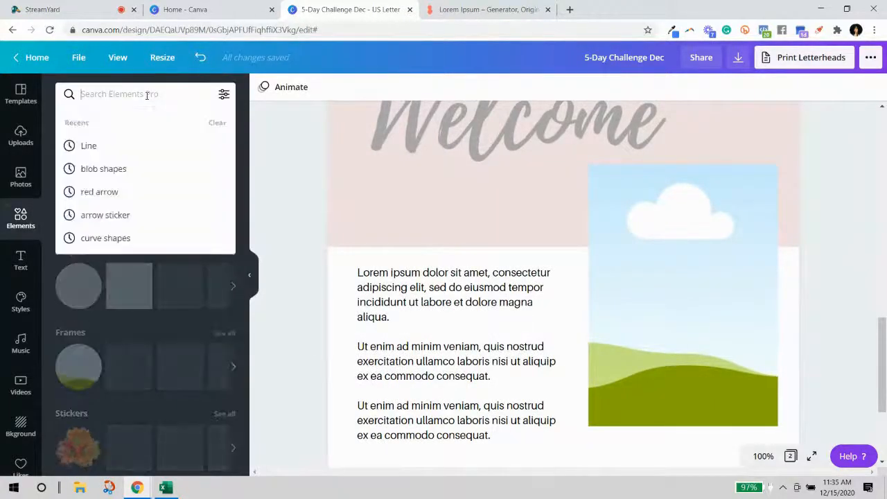
{"action": "type", "text": "Bot"}
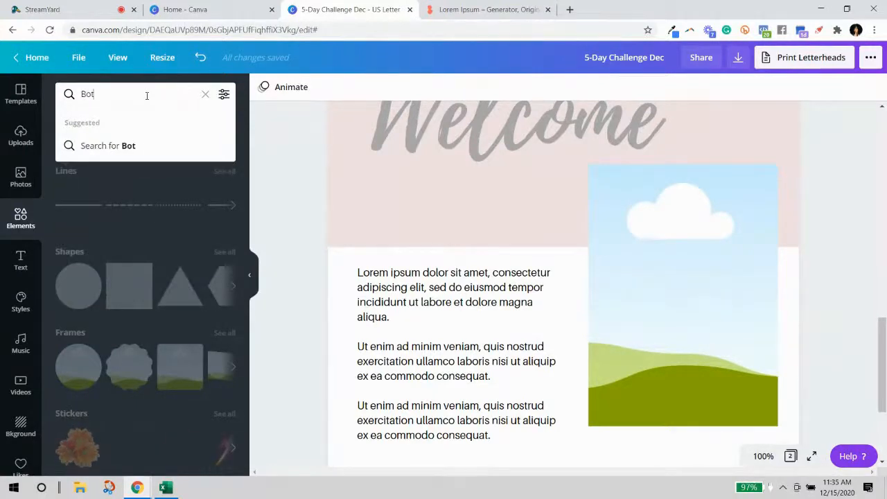
{"action": "key", "text": "BackSpace"}
{"action": "key", "text": "BackSpace"}
{"action": "key", "text": "BackSpace"}
{"action": "type", "text": "dots"}
{"action": "key", "text": "Return"}
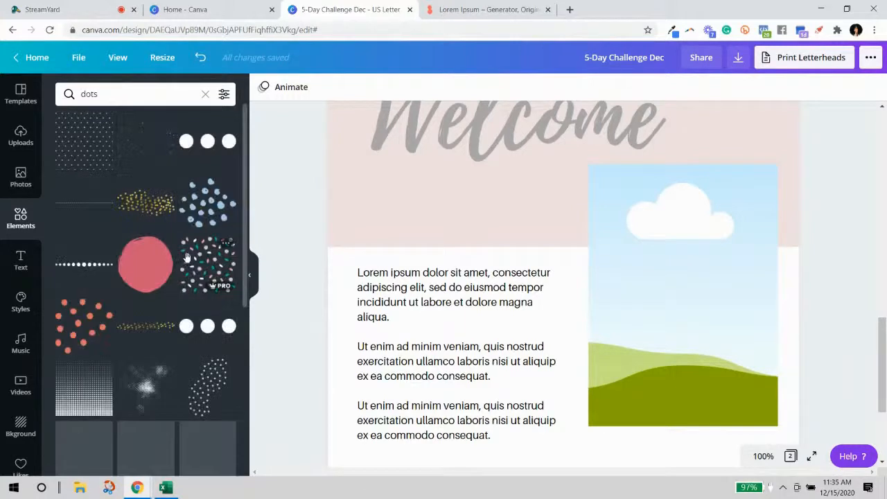
{"action": "scroll", "coordinate": [195, 280], "scroll_direction": "down", "scroll_amount": 1}
{"action": "scroll", "coordinate": [195, 280], "scroll_direction": "down", "scroll_amount": 2}
{"action": "scroll", "coordinate": [204, 271], "scroll_direction": "up", "scroll_amount": 1}
Place the blue dots over the landscape photo, shrink them and rotate to -60°.
{"action": "left_click_drag", "start_coordinate": [210, 173], "coordinate": [564, 381]}
{"action": "left_click_drag", "start_coordinate": [658, 358], "coordinate": [601, 313]}
{"action": "left_click_drag", "start_coordinate": [560, 263], "coordinate": [626, 184]}
{"action": "left_click_drag", "start_coordinate": [651, 250], "coordinate": [662, 219]}
Try sending the dots graphic backward and to the back, then undo the layering change.
{"action": "left_click", "coordinate": [724, 87]}
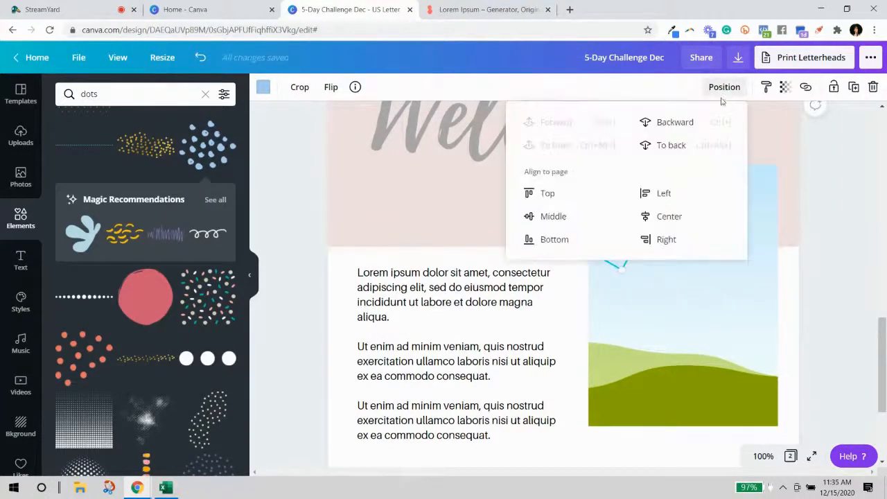
{"action": "left_click", "coordinate": [695, 132]}
{"action": "left_click", "coordinate": [831, 205]}
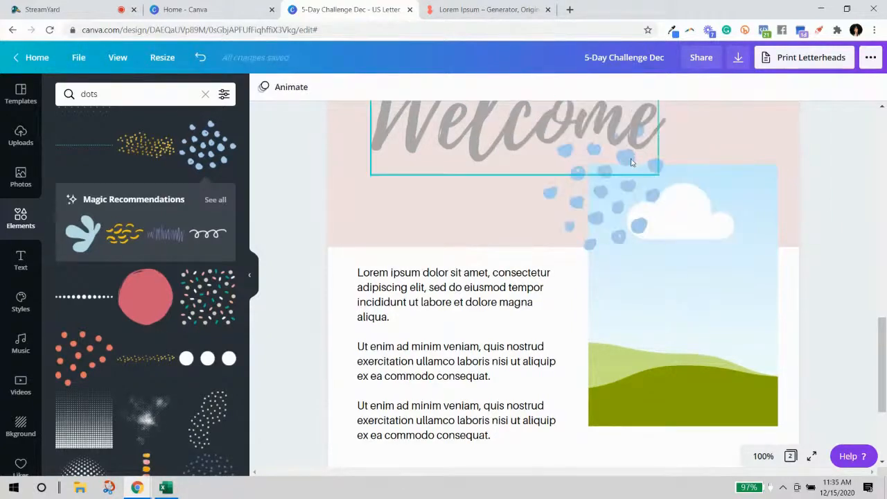
{"action": "left_click", "coordinate": [629, 161]}
{"action": "left_click", "coordinate": [638, 194]}
{"action": "left_click", "coordinate": [724, 86]}
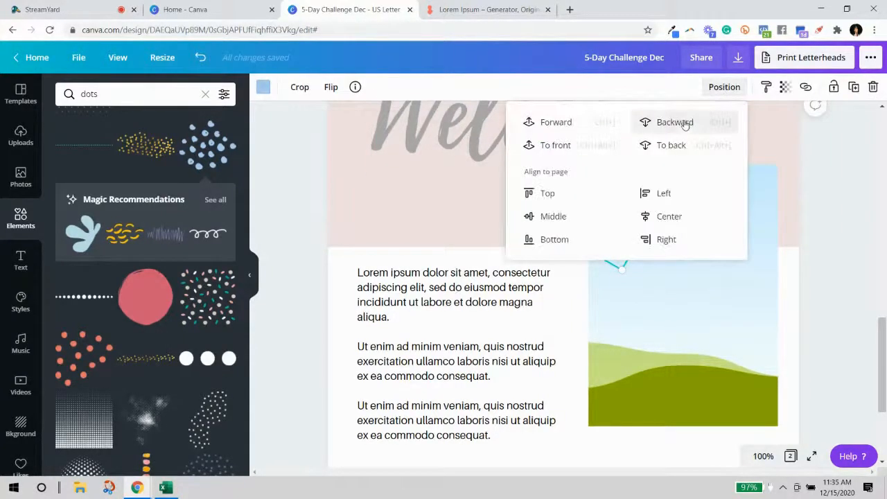
{"action": "left_click", "coordinate": [849, 228]}
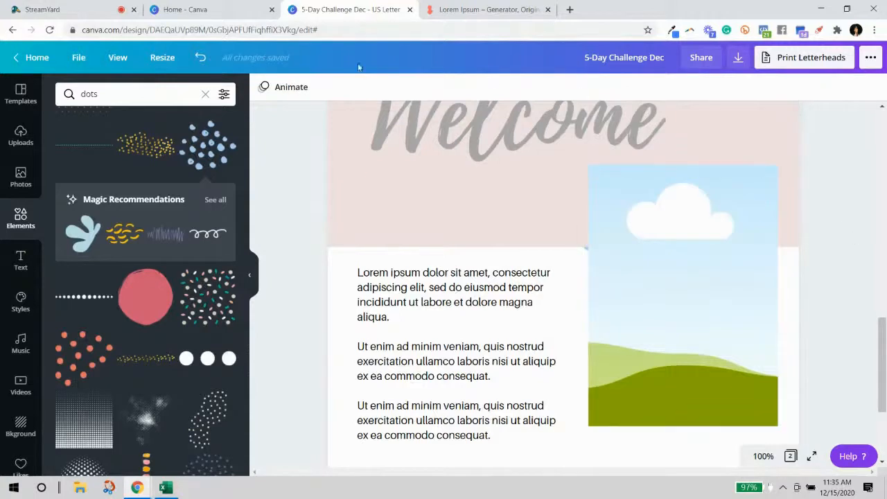
{"action": "left_click", "coordinate": [200, 60]}
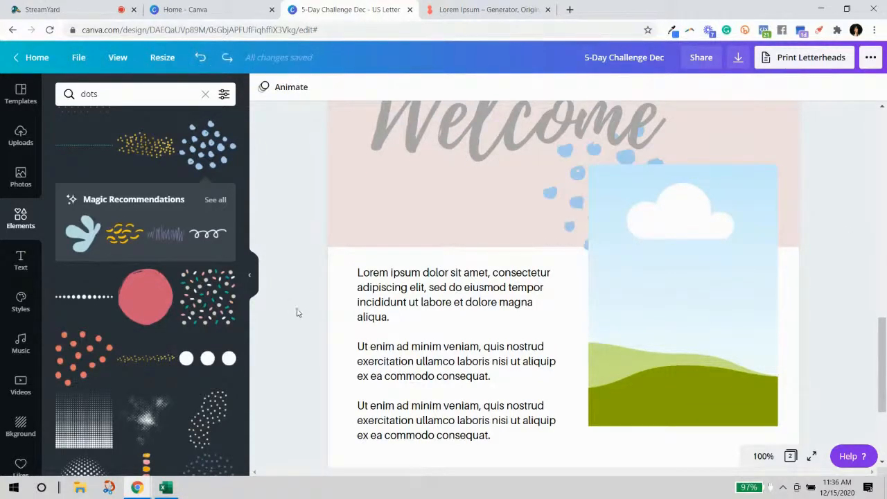
Move the dots graphic to the page's right edge and bring up its colour choices.
{"action": "left_click", "coordinate": [596, 208]}
{"action": "scroll", "coordinate": [594, 339], "scroll_direction": "up", "scroll_amount": 2}
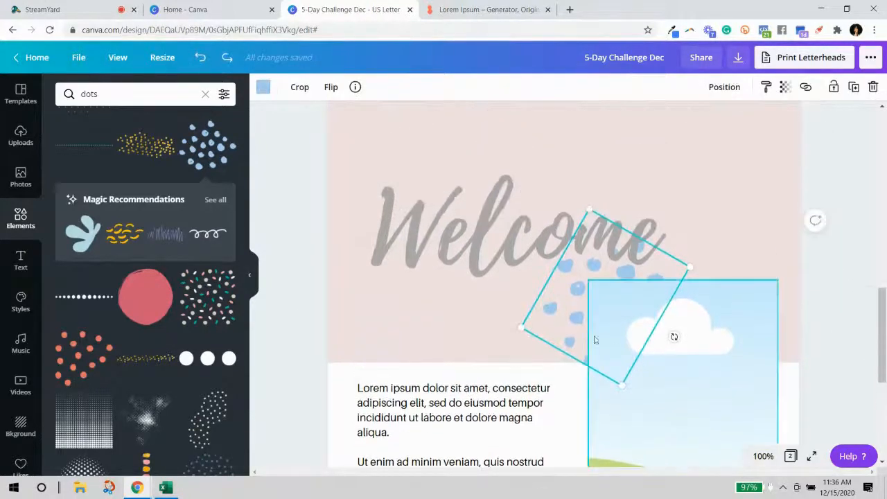
{"action": "left_click_drag", "start_coordinate": [567, 318], "coordinate": [721, 306]}
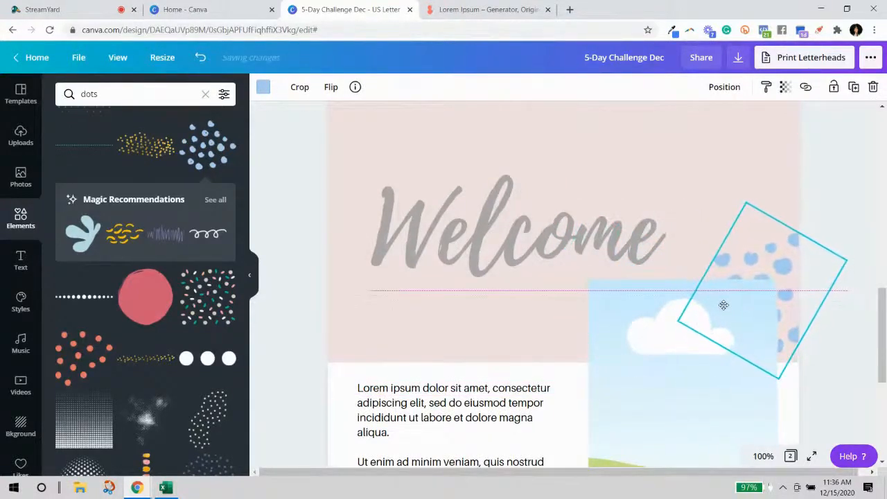
{"action": "left_click", "coordinate": [264, 88]}
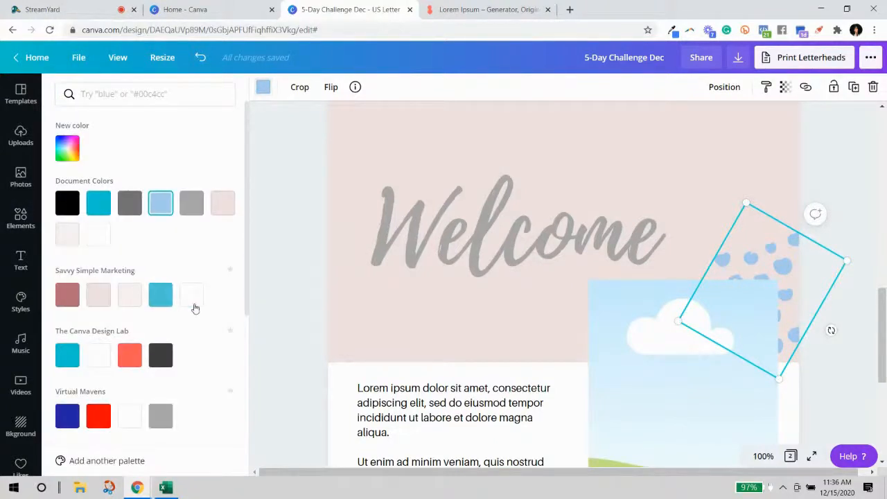
Recolour the dots near-white with the light Savvy swatch and tilt them.
{"action": "left_click", "coordinate": [134, 304]}
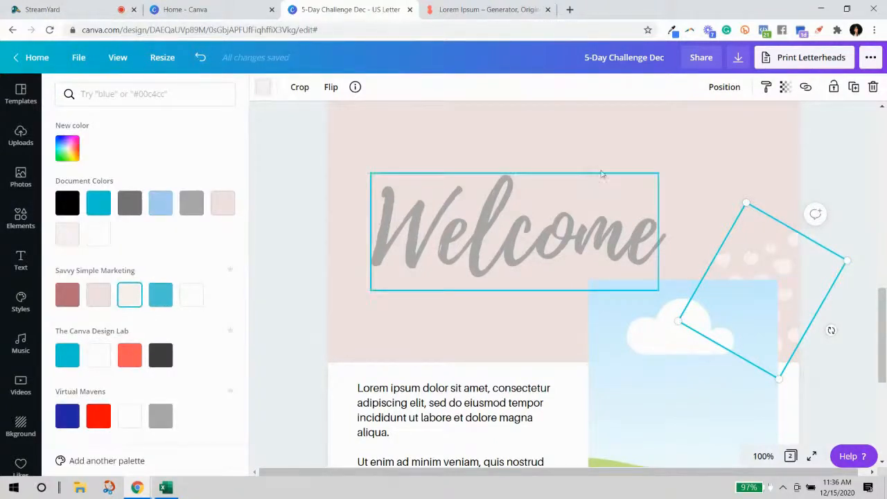
{"action": "key", "text": "Escape"}
{"action": "scroll", "coordinate": [832, 182], "scroll_direction": "down", "scroll_amount": 3}
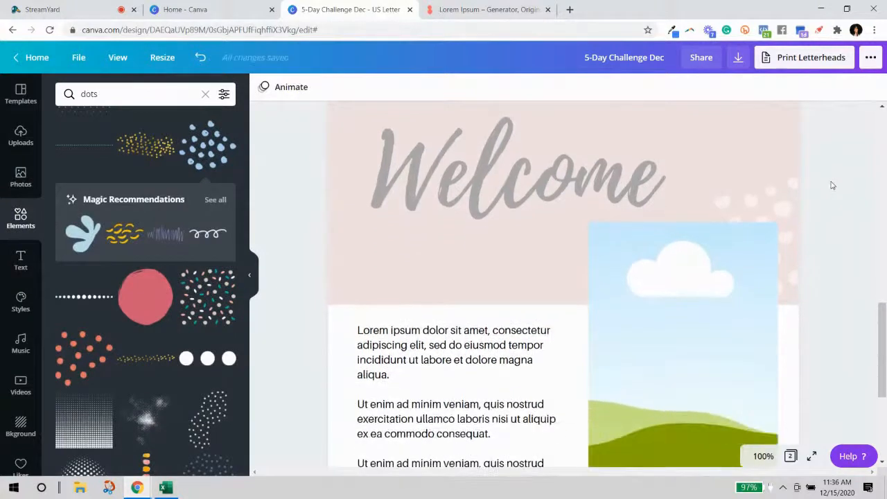
{"action": "left_click_drag", "start_coordinate": [829, 214], "coordinate": [794, 183]}
{"action": "left_click", "coordinate": [851, 283]}
{"action": "scroll", "coordinate": [853, 288], "scroll_direction": "up", "scroll_amount": 1}
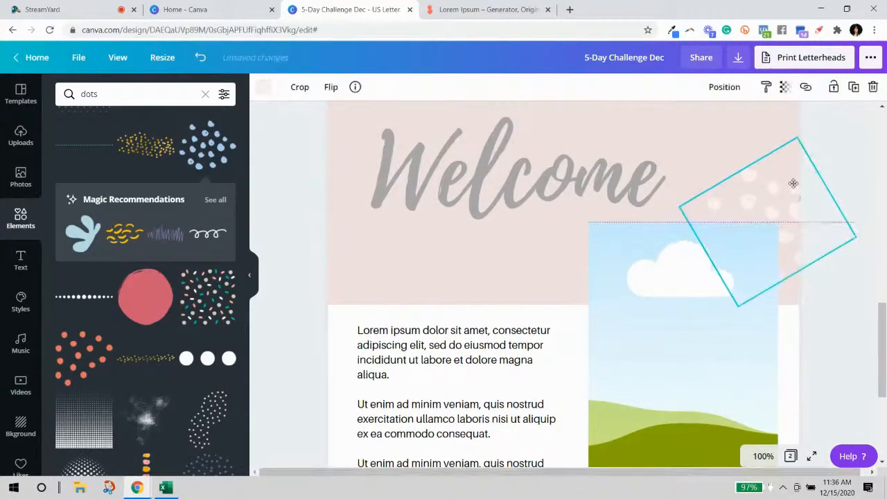
{"action": "left_click", "coordinate": [851, 331]}
{"action": "scroll", "coordinate": [850, 326], "scroll_direction": "down", "scroll_amount": 3}
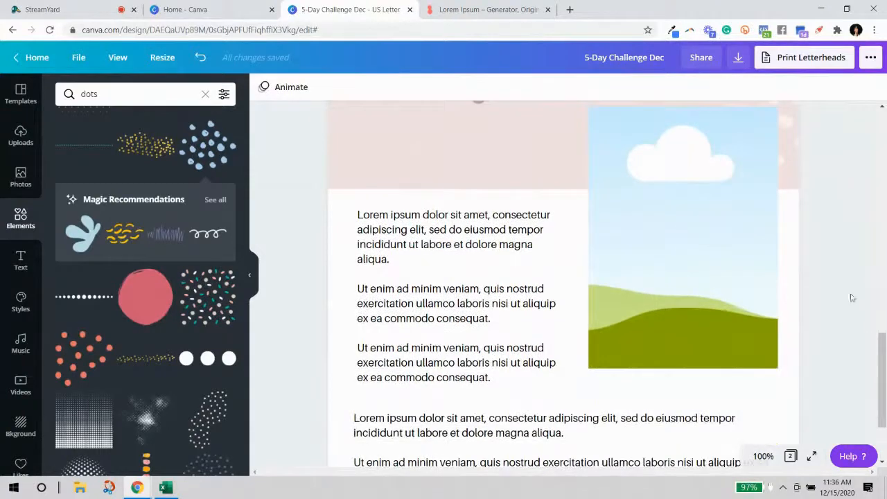
Move the tilted dots onto the landscape image's lower edge and send them behind the image.
{"action": "left_click", "coordinate": [798, 121]}
{"action": "left_click_drag", "start_coordinate": [798, 121], "coordinate": [616, 371]}
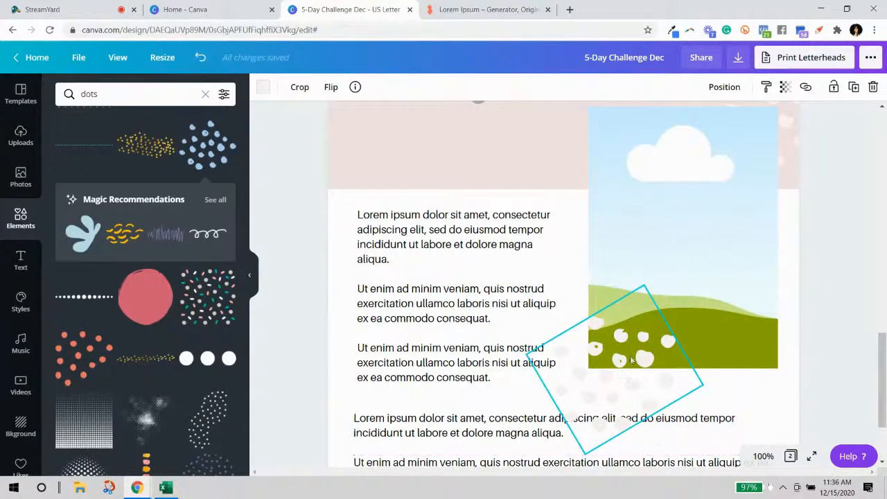
{"action": "left_click", "coordinate": [723, 90]}
{"action": "left_click", "coordinate": [675, 124]}
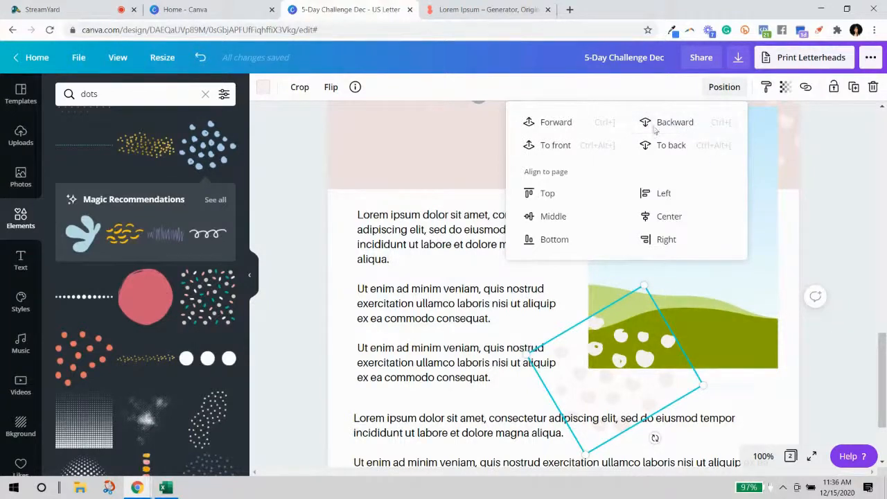
{"action": "left_click", "coordinate": [806, 350]}
{"action": "left_click", "coordinate": [653, 381]}
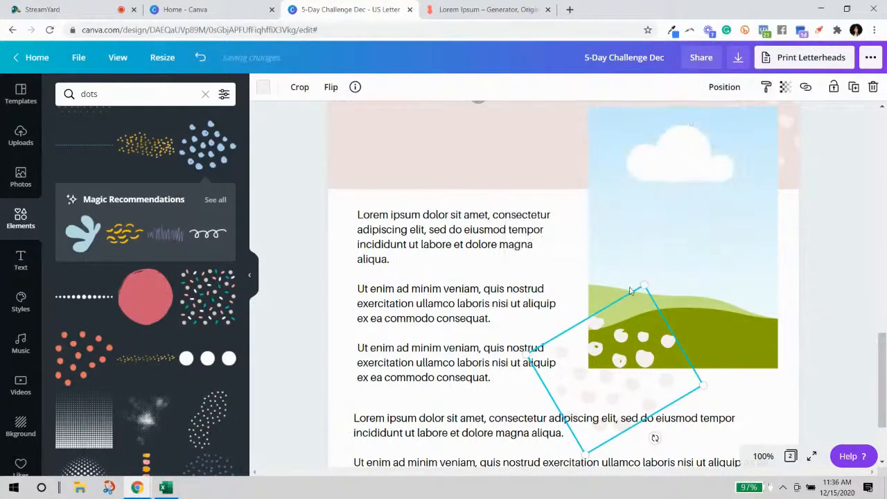
{"action": "left_click", "coordinate": [670, 122]}
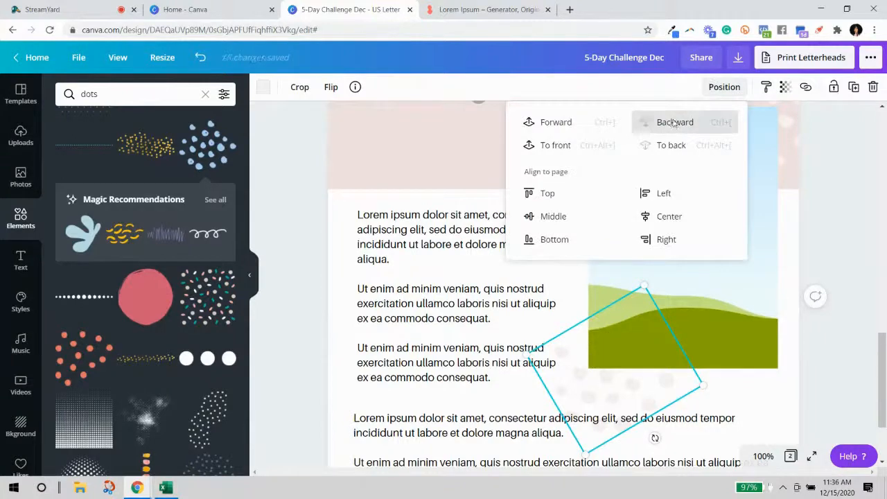
{"action": "left_click", "coordinate": [852, 350]}
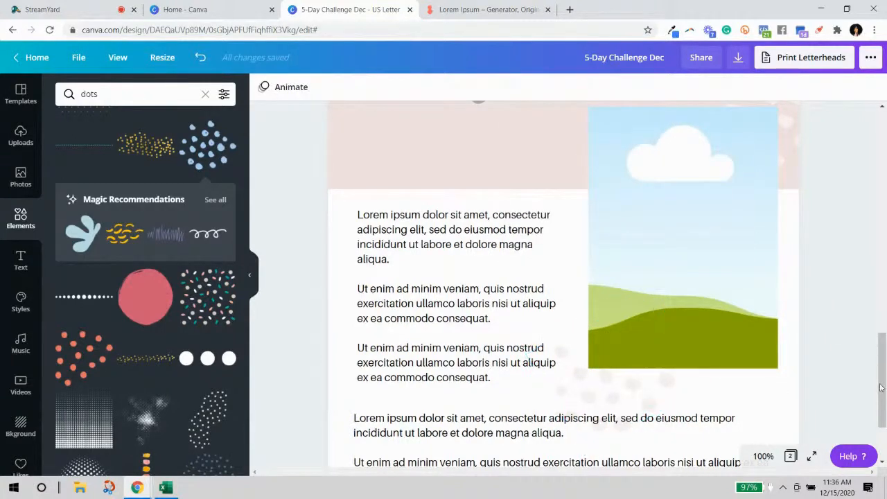
{"action": "scroll", "coordinate": [843, 300], "scroll_direction": "up", "scroll_amount": 3}
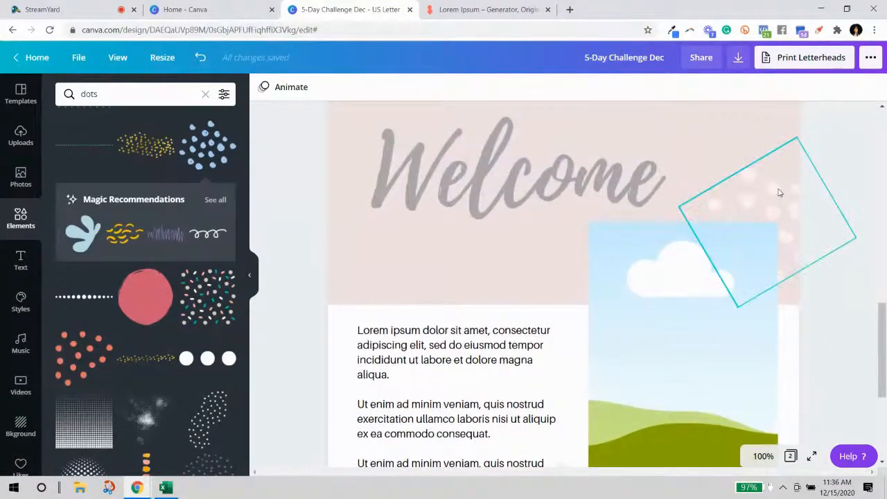
{"action": "left_click", "coordinate": [779, 193]}
{"action": "scroll", "coordinate": [158, 272], "scroll_direction": "down", "scroll_amount": 3}
{"action": "scroll", "coordinate": [158, 272], "scroll_direction": "down", "scroll_amount": 4}
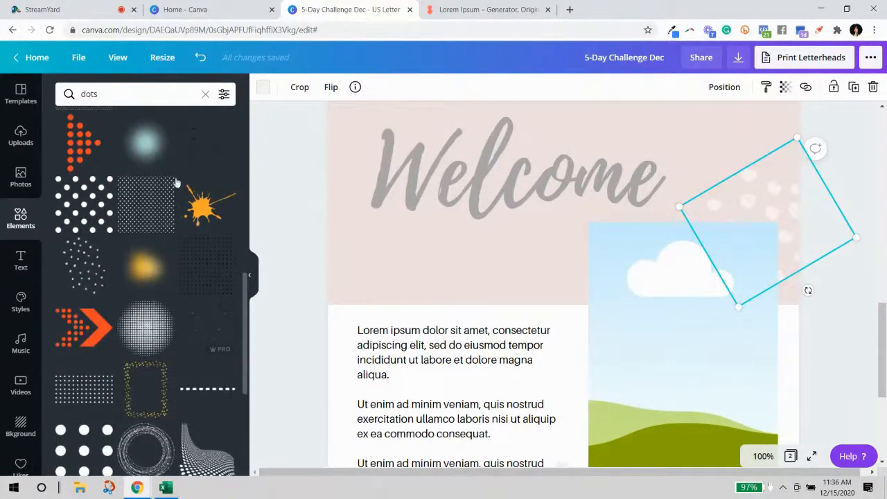
{"action": "left_click", "coordinate": [152, 95]}
Search the Elements library for 'Circles' and browse the circle results.
{"action": "type", "text": "Cil"}
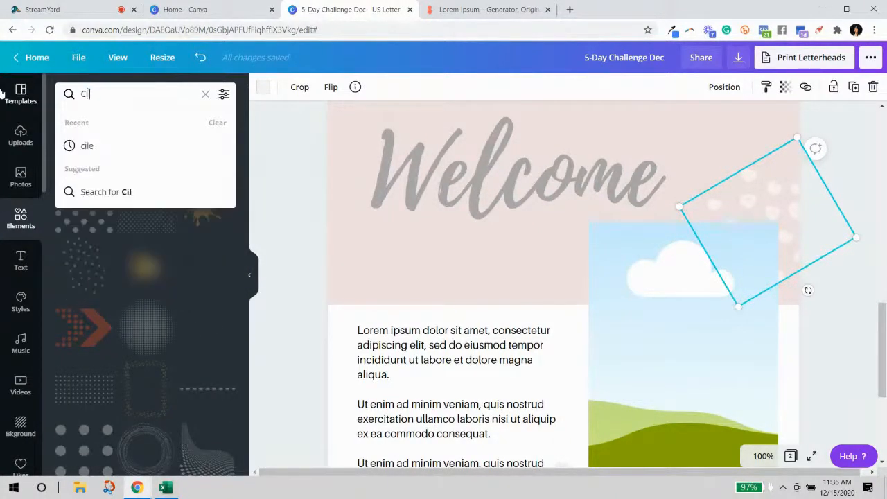
{"action": "key", "text": "BackSpace"}
{"action": "key", "text": "BackSpace"}
{"action": "type", "text": "ircles"}
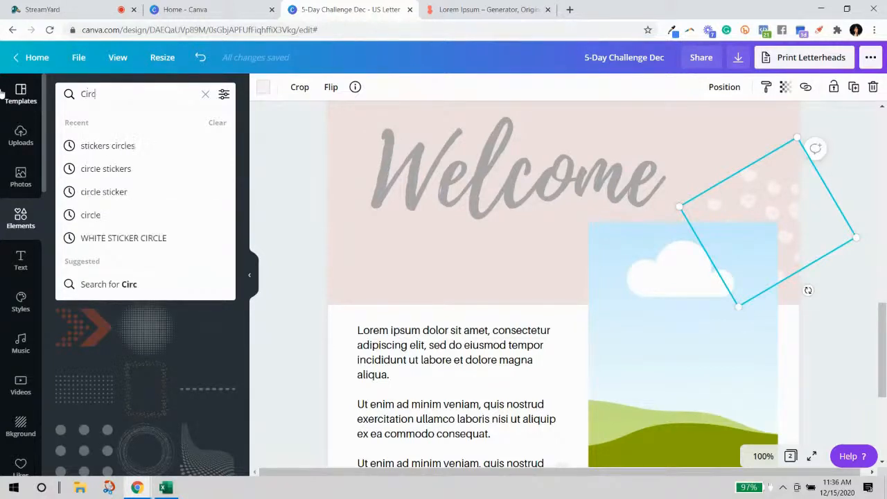
{"action": "key", "text": "Return"}
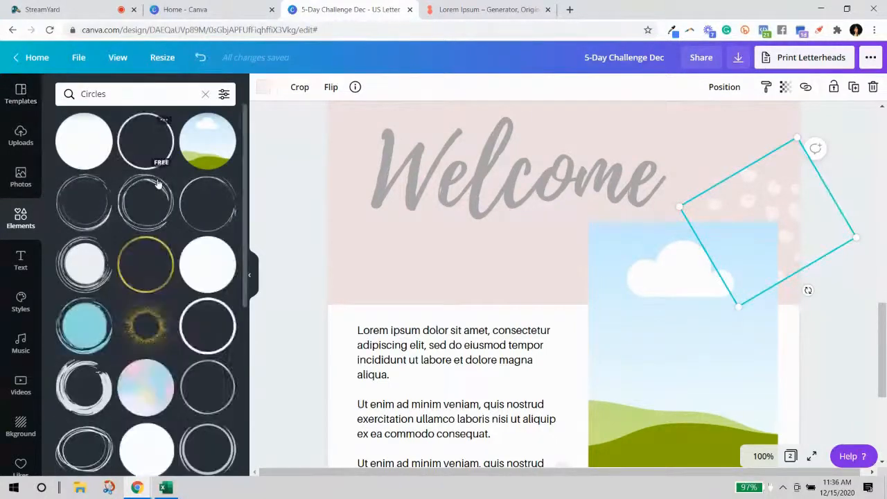
{"action": "scroll", "coordinate": [172, 234], "scroll_direction": "down", "scroll_amount": 3}
{"action": "scroll", "coordinate": [172, 234], "scroll_direction": "down", "scroll_amount": 2}
{"action": "scroll", "coordinate": [188, 247], "scroll_direction": "down", "scroll_amount": 2}
{"action": "scroll", "coordinate": [184, 244], "scroll_direction": "down", "scroll_amount": 5}
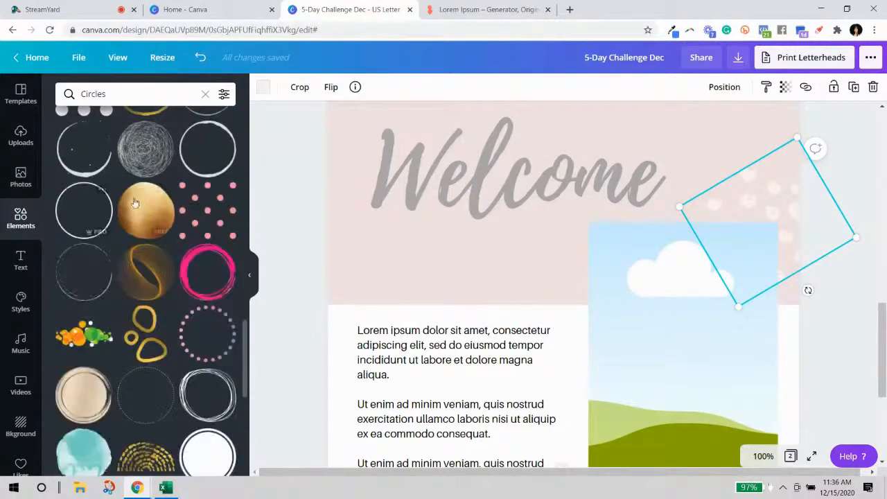
{"action": "scroll", "coordinate": [177, 266], "scroll_direction": "up", "scroll_amount": 1}
{"action": "scroll", "coordinate": [175, 273], "scroll_direction": "down", "scroll_amount": 3}
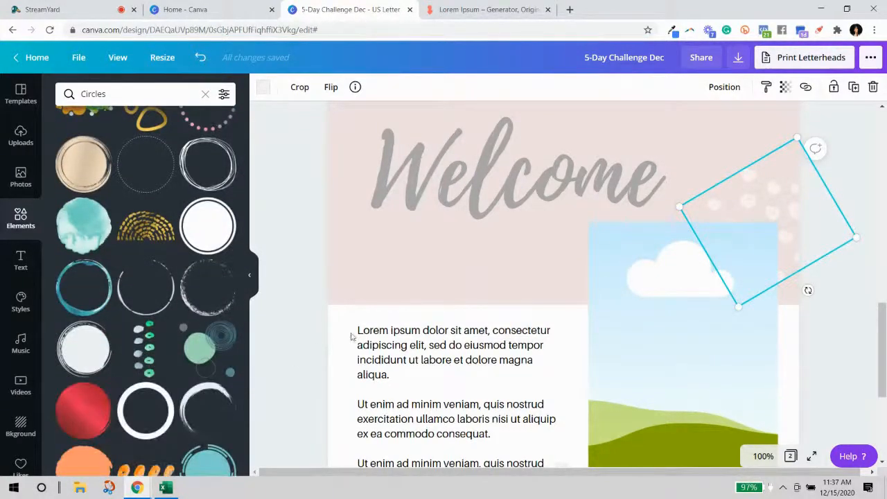
{"action": "scroll", "coordinate": [762, 291], "scroll_direction": "down", "scroll_amount": 4}
{"action": "scroll", "coordinate": [818, 294], "scroll_direction": "up", "scroll_amount": 2}
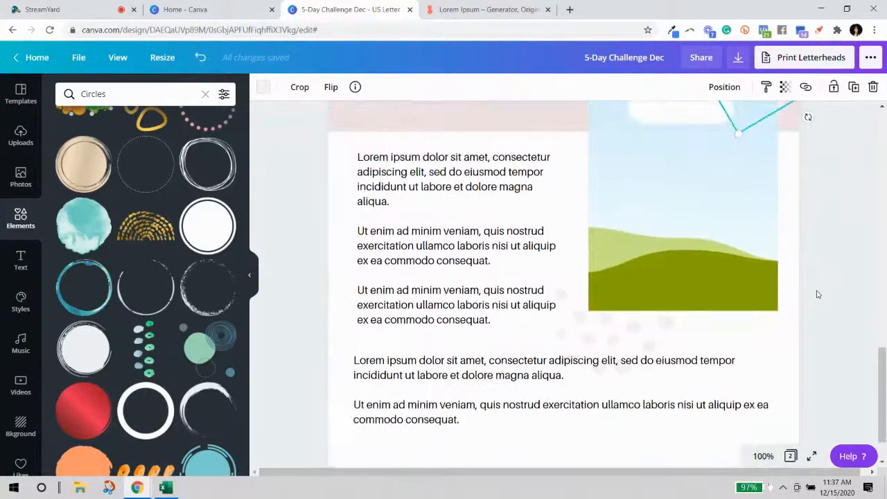
{"action": "scroll", "coordinate": [819, 299], "scroll_direction": "up", "scroll_amount": 3}
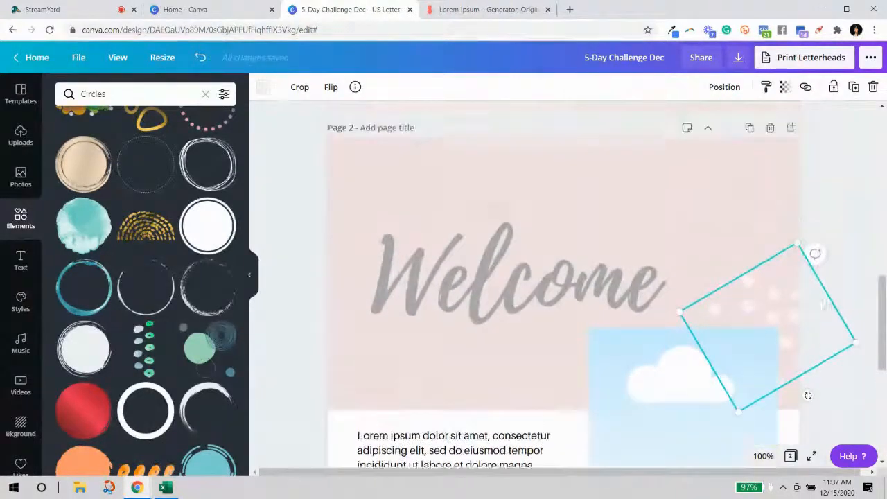
{"action": "left_click", "coordinate": [842, 221]}
{"action": "scroll", "coordinate": [499, 297], "scroll_direction": "down", "scroll_amount": 3}
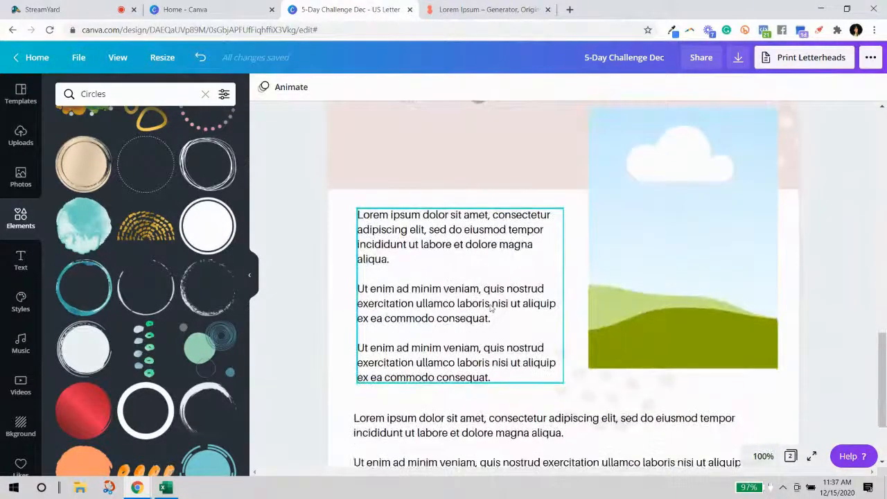
{"action": "scroll", "coordinate": [368, 200], "scroll_direction": "up", "scroll_amount": 12}
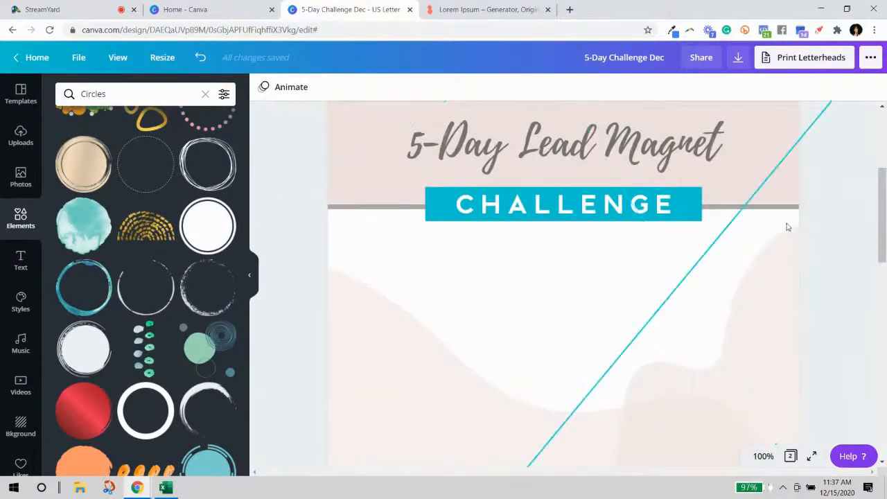
Place the grey line below the pink header, thin it from 9 to 5, behind the image.
{"action": "left_click", "coordinate": [722, 208]}
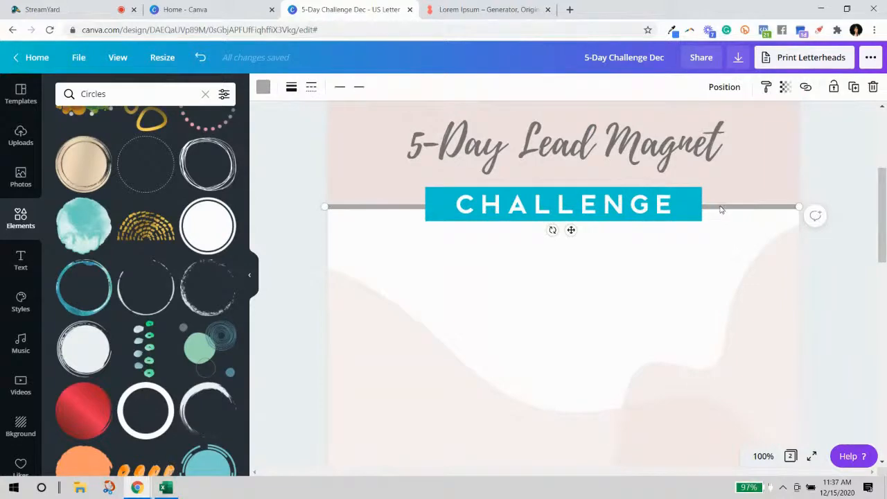
{"action": "scroll", "coordinate": [719, 324], "scroll_direction": "down", "scroll_amount": 10}
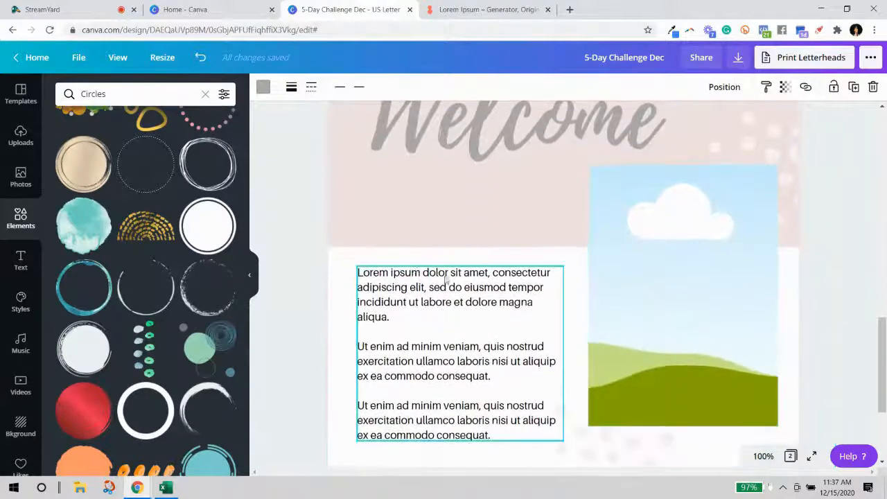
{"action": "left_click_drag", "start_coordinate": [334, 251], "coordinate": [334, 260]}
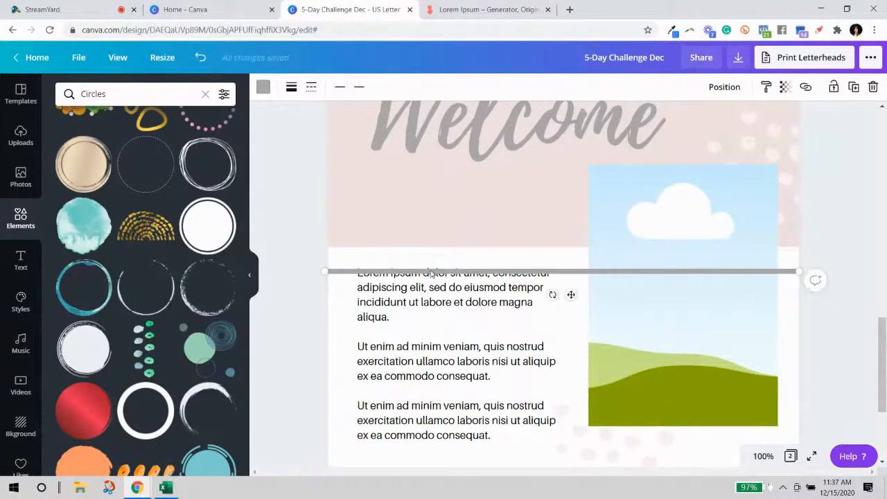
{"action": "left_click_drag", "start_coordinate": [429, 273], "coordinate": [427, 248]}
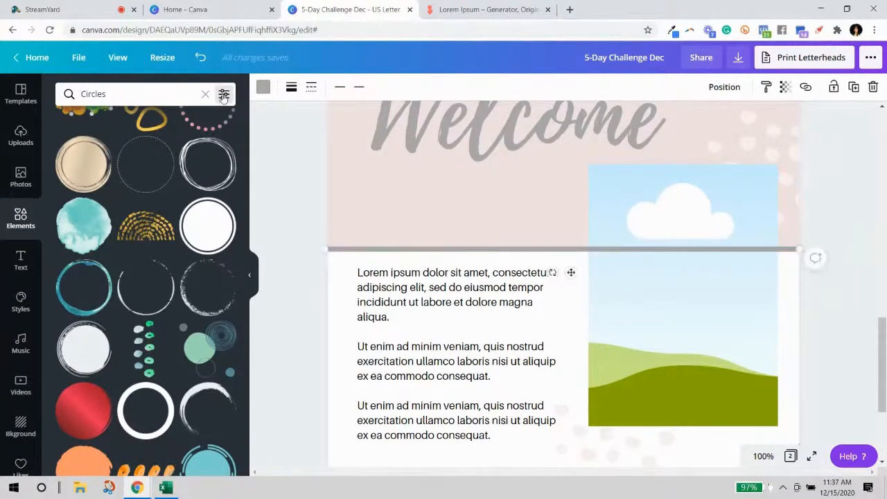
{"action": "left_click", "coordinate": [291, 87]}
{"action": "left_click_drag", "start_coordinate": [357, 119], "coordinate": [356, 119]}
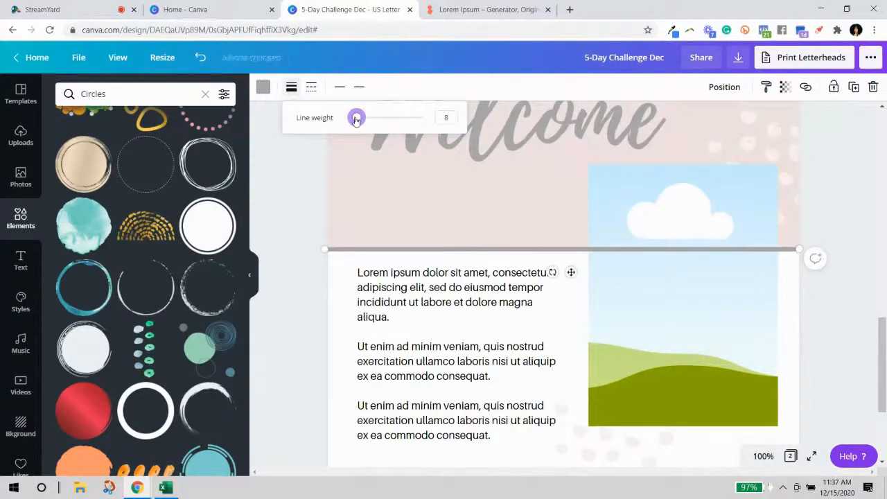
{"action": "left_click", "coordinate": [724, 87]}
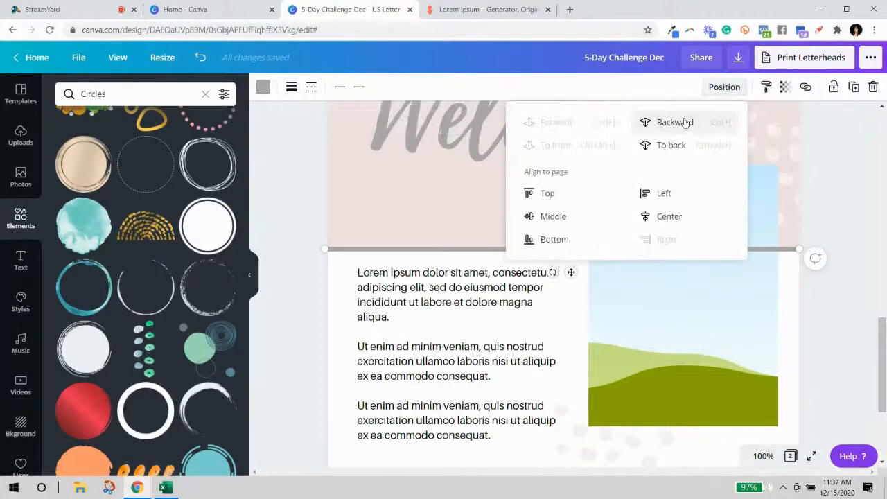
{"action": "left_click", "coordinate": [866, 252]}
{"action": "scroll", "coordinate": [865, 251], "scroll_direction": "up", "scroll_amount": 5}
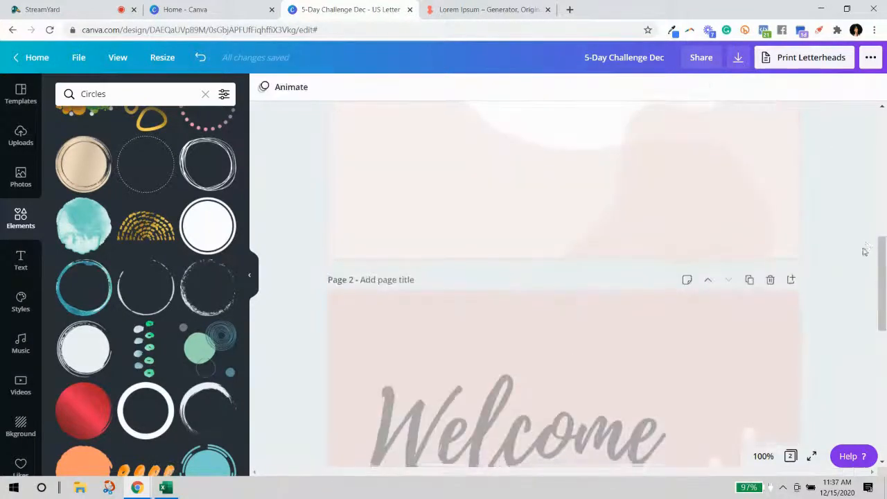
Delete the 'Ut enim ad minim veniam' paragraph from the lower lorem ipsum text box.
{"action": "scroll", "coordinate": [865, 252], "scroll_direction": "down", "scroll_amount": 7}
{"action": "scroll", "coordinate": [455, 257], "scroll_direction": "up", "scroll_amount": 1}
{"action": "left_click", "coordinate": [455, 256]}
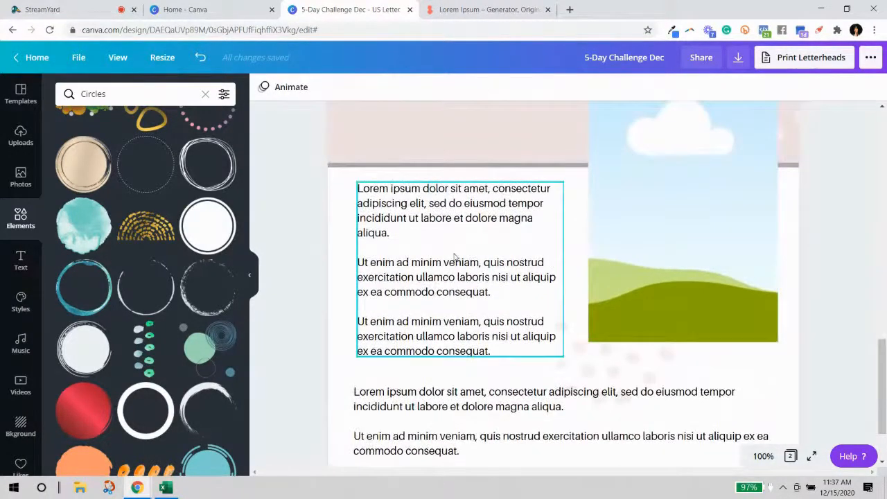
{"action": "left_click", "coordinate": [864, 346]}
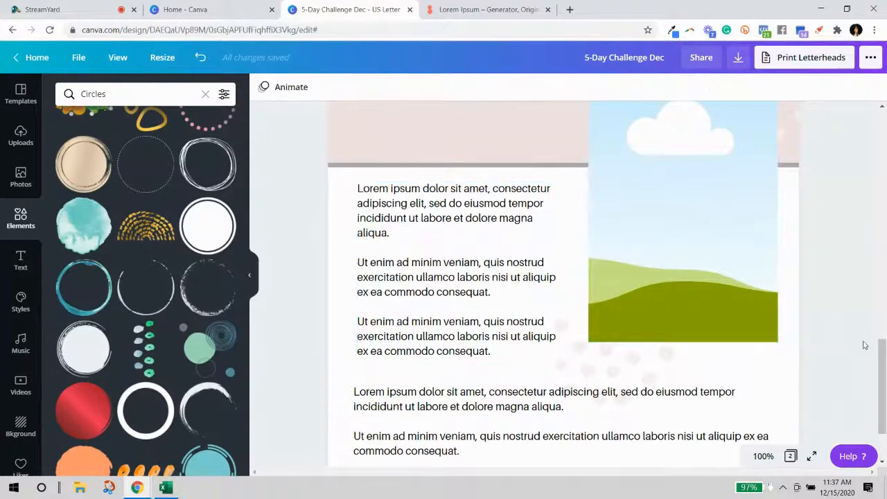
{"action": "scroll", "coordinate": [863, 346], "scroll_direction": "down", "scroll_amount": 1}
{"action": "scroll", "coordinate": [863, 346], "scroll_direction": "up", "scroll_amount": 3}
{"action": "scroll", "coordinate": [863, 346], "scroll_direction": "up", "scroll_amount": 2}
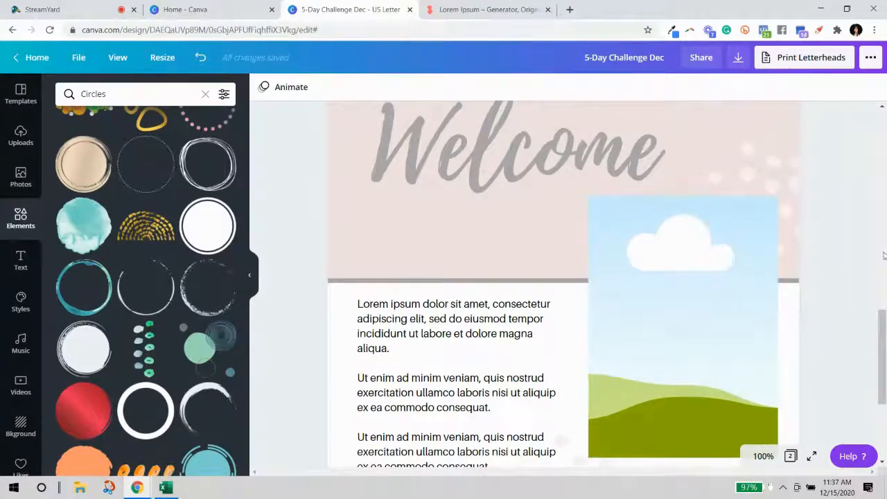
{"action": "scroll", "coordinate": [871, 263], "scroll_direction": "down", "scroll_amount": 3}
{"action": "scroll", "coordinate": [871, 263], "scroll_direction": "up", "scroll_amount": 5}
{"action": "scroll", "coordinate": [872, 264], "scroll_direction": "down", "scroll_amount": 5}
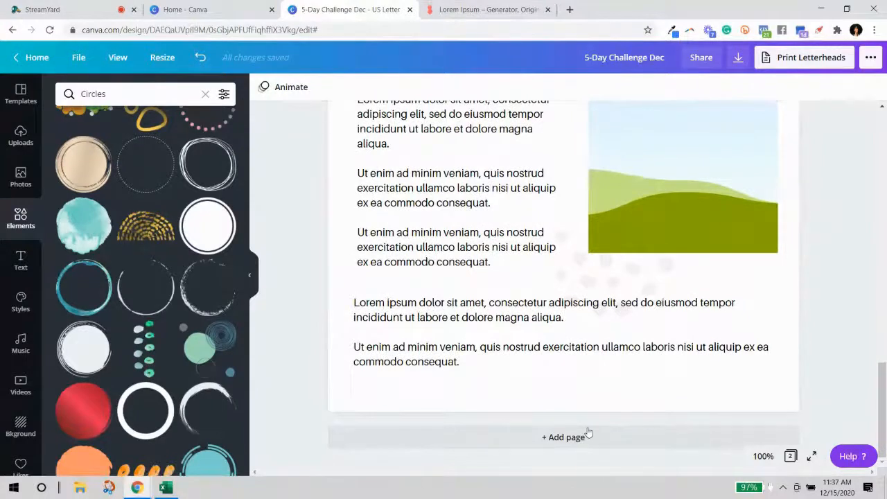
{"action": "left_click", "coordinate": [488, 361]}
{"action": "left_click_drag", "start_coordinate": [479, 361], "coordinate": [356, 343]}
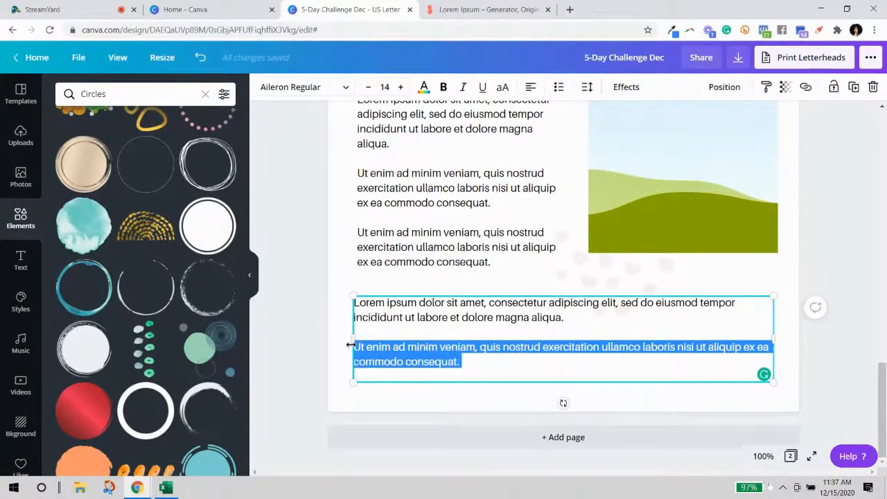
{"action": "key", "text": "BackSpace"}
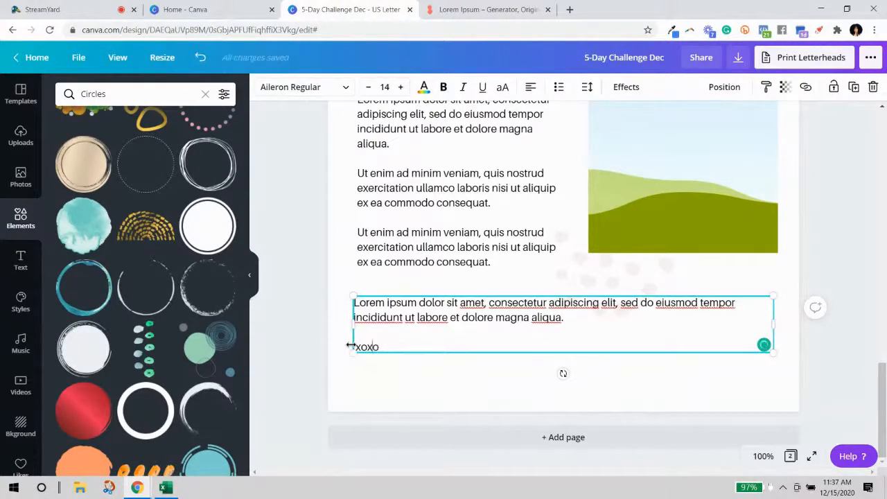
Type the author's first name before 'xoxo' and select the whole sign-off line.
{"action": "type", "text": "Lakisha"}
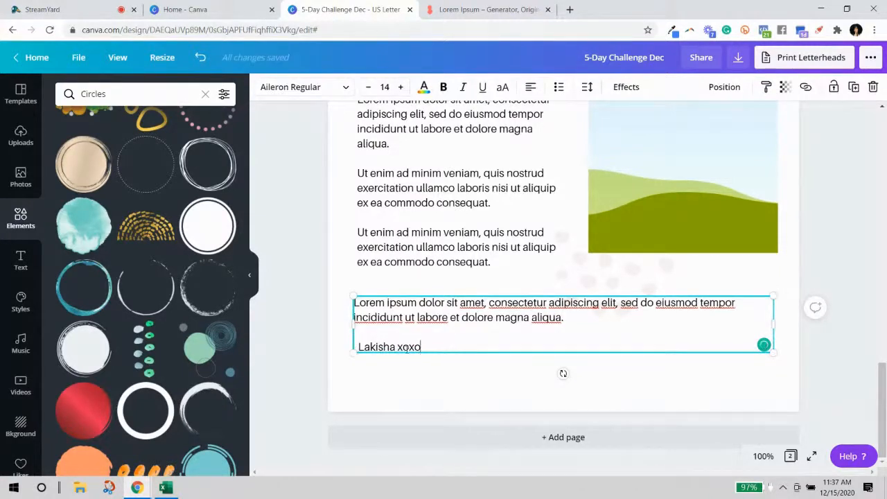
{"action": "left_click_drag", "start_coordinate": [420, 347], "coordinate": [359, 348]}
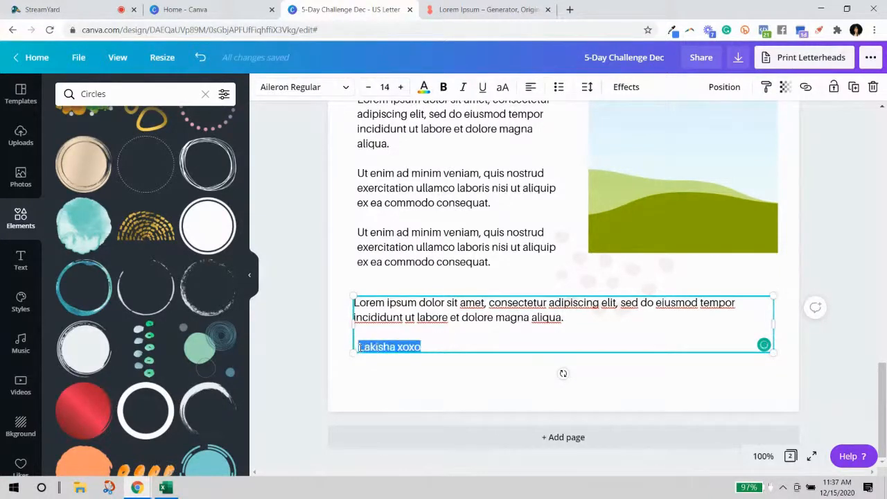
{"action": "left_click", "coordinate": [330, 89]}
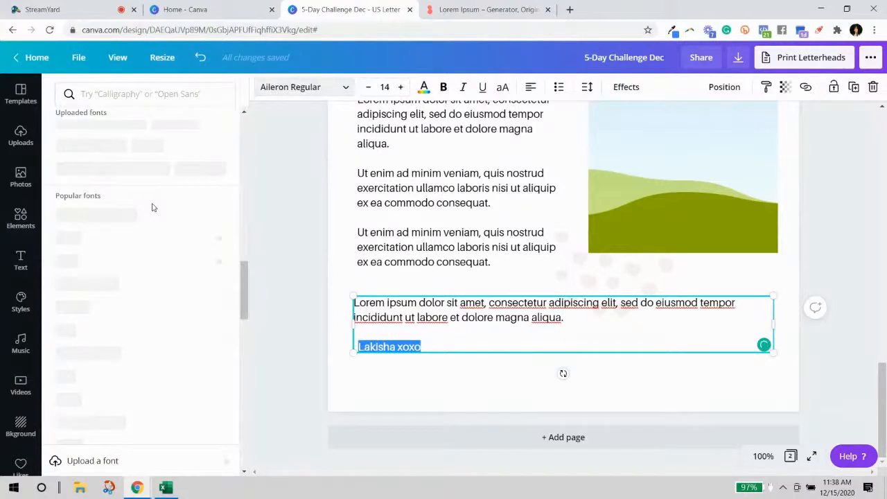
Try Playlist Script, then Distinct Style Script, on the small inline sign-off.
{"action": "scroll", "coordinate": [152, 251], "scroll_direction": "up", "scroll_amount": 10}
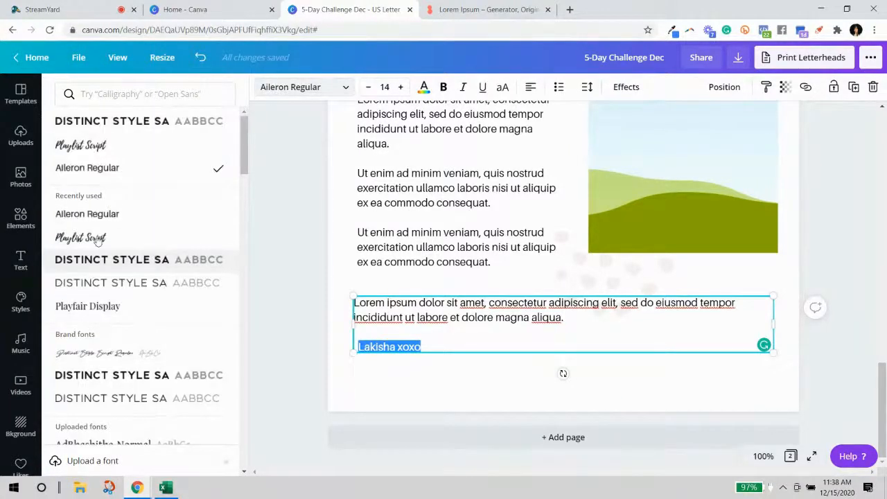
{"action": "left_click", "coordinate": [97, 235]}
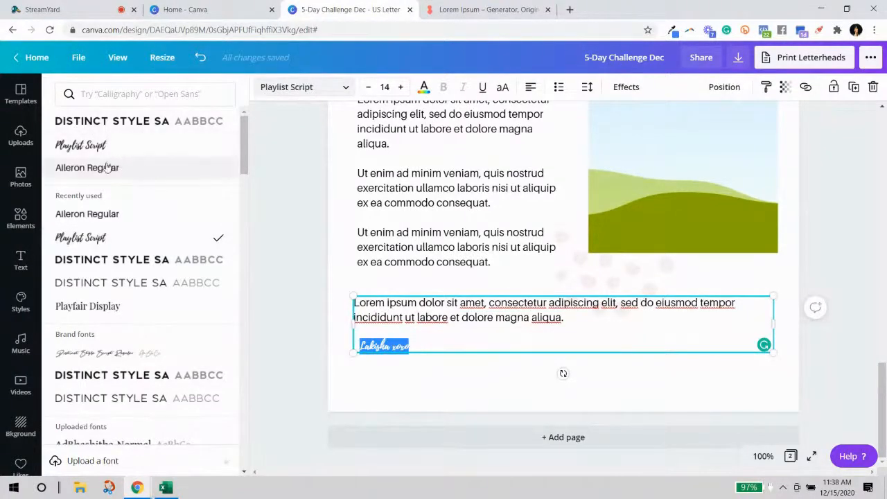
{"action": "left_click", "coordinate": [115, 357]}
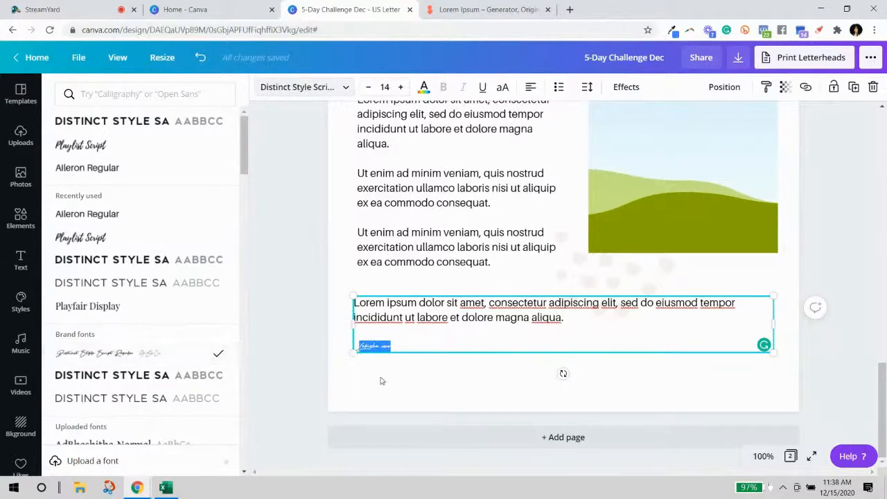
{"action": "left_click", "coordinate": [387, 347]}
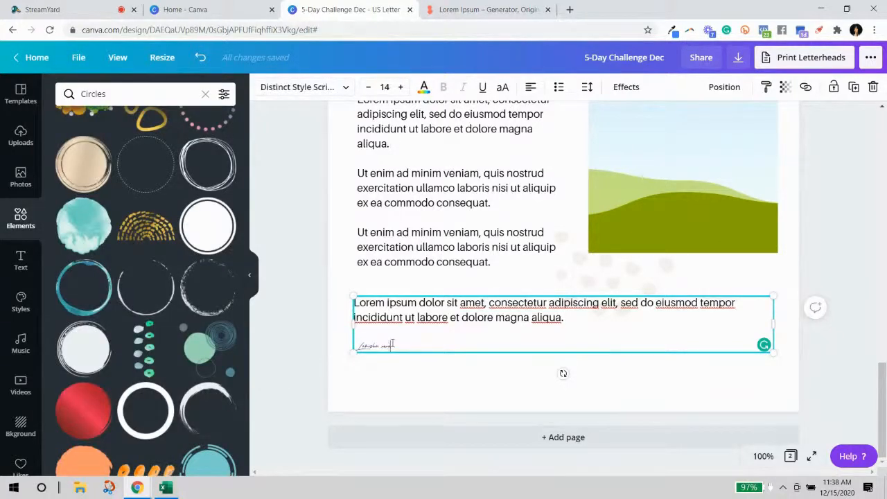
{"action": "left_click_drag", "start_coordinate": [392, 344], "coordinate": [348, 345]}
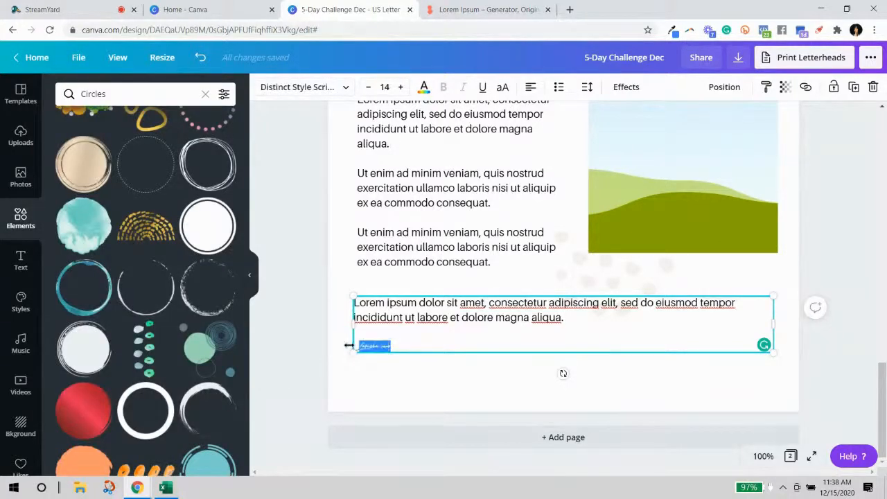
{"action": "left_click", "coordinate": [397, 386]}
Paste the large sign-off, delete the small inline signature, and place the large one below the paragraph.
{"action": "key", "text": "ctrl+v"}
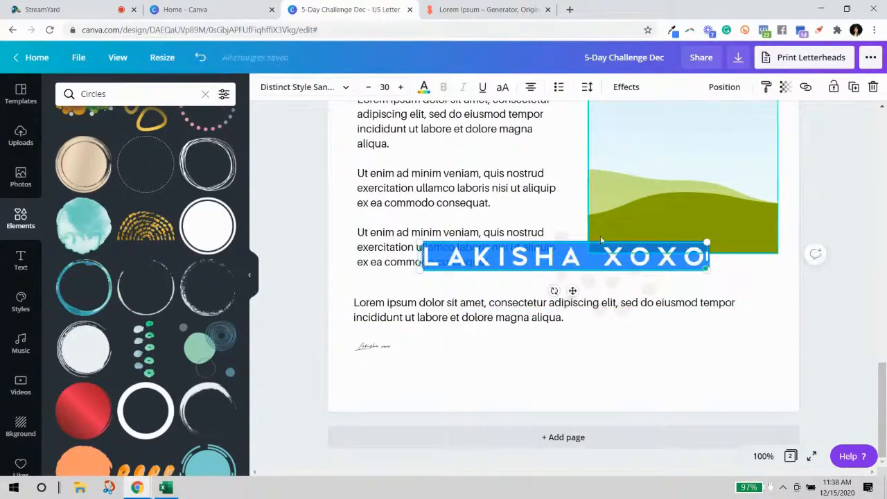
{"action": "left_click", "coordinate": [740, 280]}
{"action": "left_click_drag", "start_coordinate": [592, 255], "coordinate": [569, 388]}
{"action": "left_click", "coordinate": [391, 346]}
{"action": "left_click_drag", "start_coordinate": [393, 346], "coordinate": [356, 345]}
{"action": "key", "text": "BackSpace"}
{"action": "key", "text": "BackSpace"}
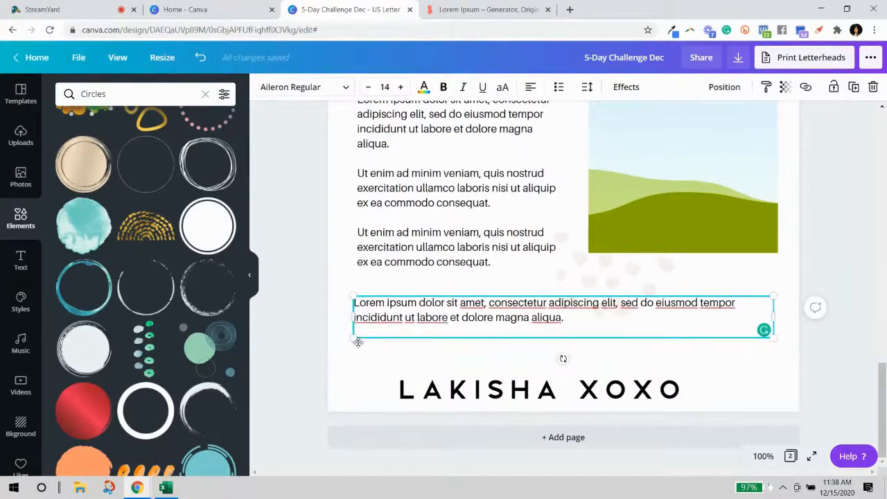
{"action": "left_click_drag", "start_coordinate": [519, 403], "coordinate": [477, 364]}
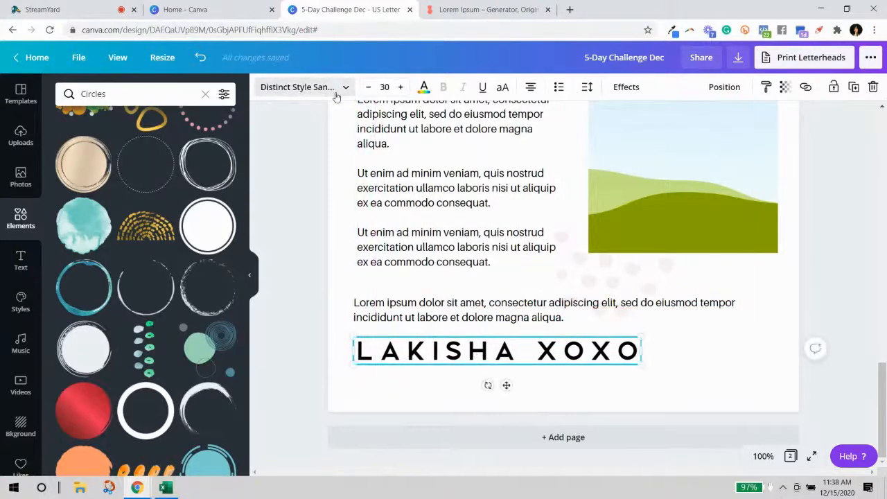
Set the large sign-off to Distinct Style Script and enlarge it to about size 38.8.
{"action": "left_click", "coordinate": [339, 91]}
{"action": "left_click", "coordinate": [101, 216]}
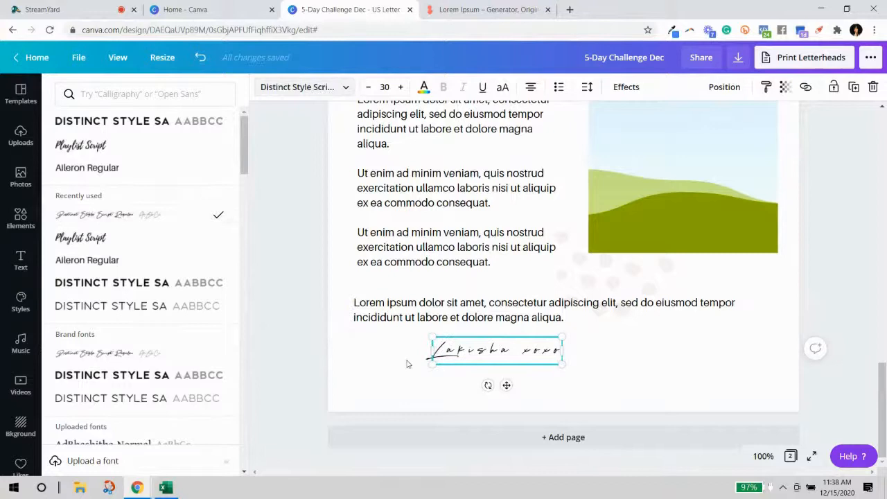
{"action": "mouse_move", "coordinate": [559, 366]}
{"action": "left_mouse_down"}
{"action": "mouse_move", "coordinate": [601, 396]}
{"action": "mouse_move", "coordinate": [706, 393]}
{"action": "mouse_move", "coordinate": [718, 378]}
{"action": "left_mouse_up"}
{"action": "left_click", "coordinate": [857, 310]}
{"action": "scroll", "coordinate": [850, 318], "scroll_direction": "up", "scroll_amount": 4}
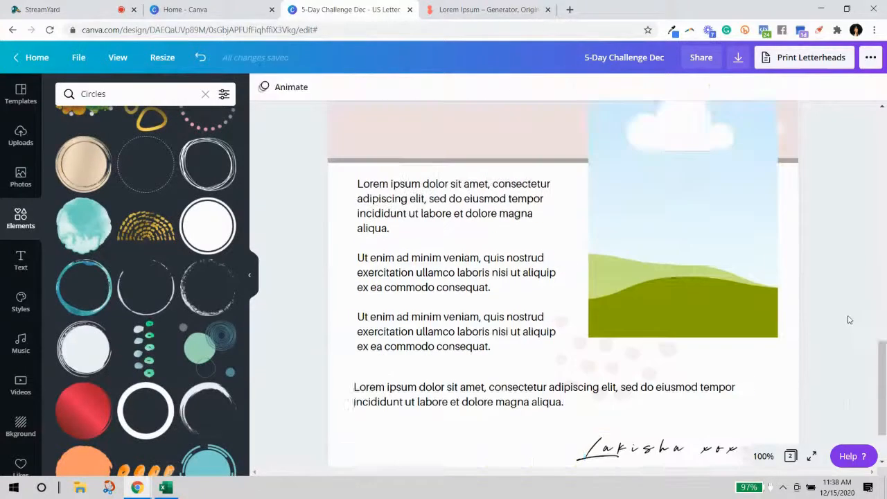
Add a blank page 3 after page 2 and briefly review all pages as thumbnails.
{"action": "scroll", "coordinate": [844, 323], "scroll_direction": "down", "scroll_amount": 4}
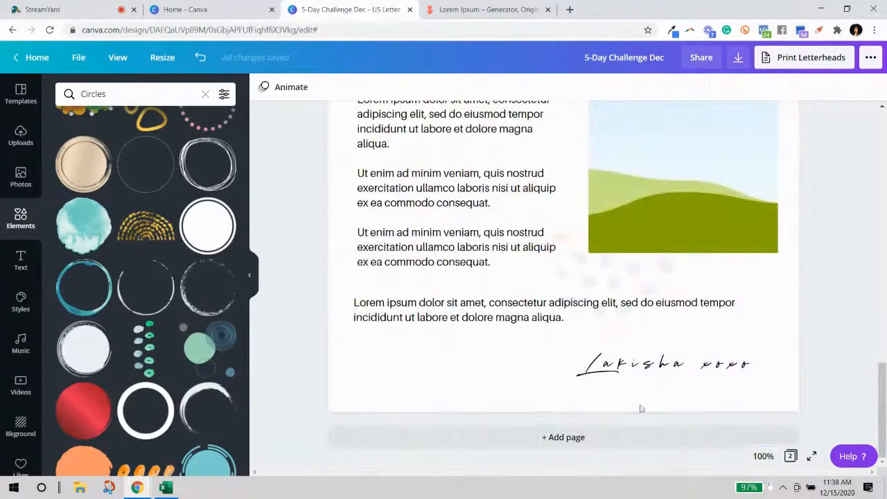
{"action": "left_click", "coordinate": [552, 432]}
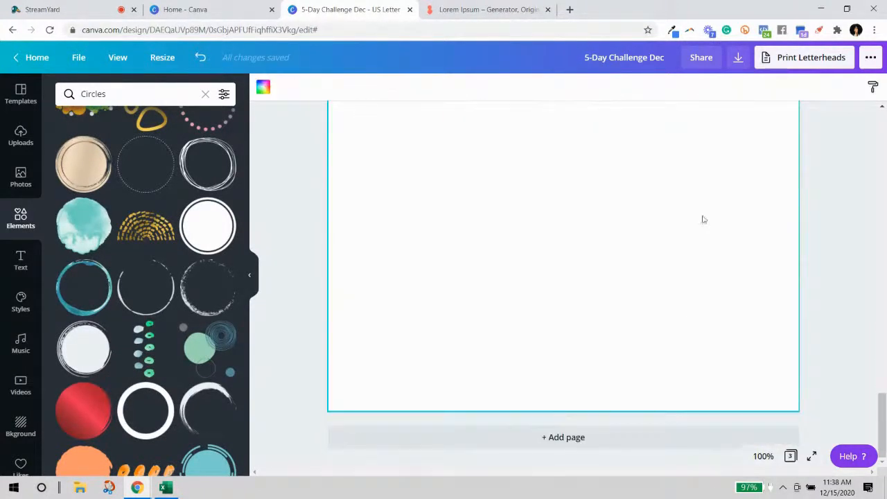
{"action": "left_click", "coordinate": [792, 456]}
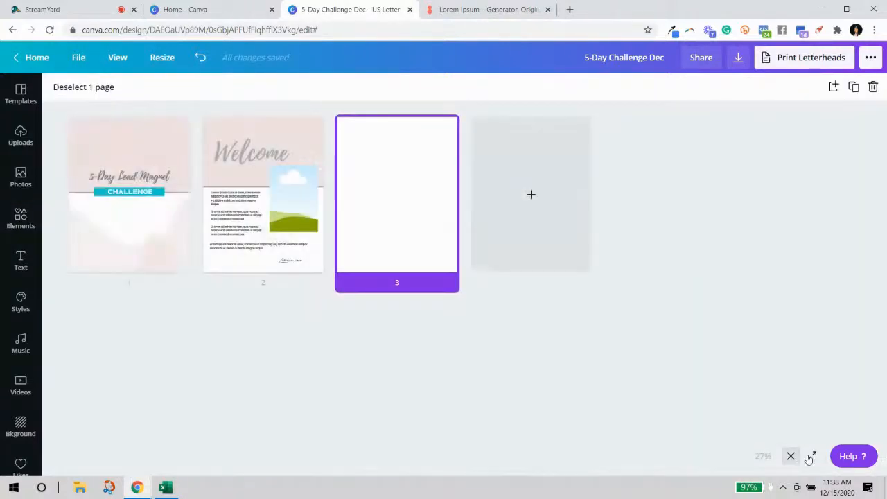
{"action": "left_click", "coordinate": [791, 456]}
Set the page zoom to 50%, passing through 75%.
{"action": "left_click", "coordinate": [762, 456]}
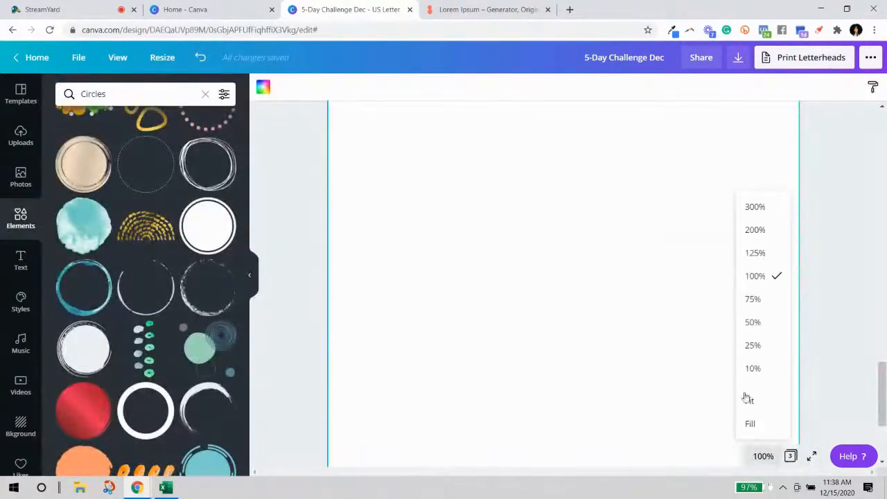
{"action": "left_click", "coordinate": [752, 298]}
{"action": "left_click", "coordinate": [762, 456]}
{"action": "left_click", "coordinate": [754, 322]}
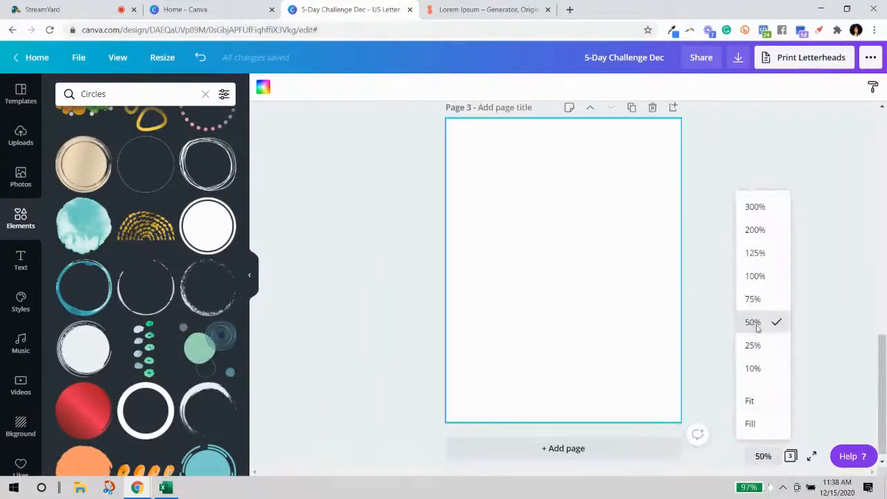
Clear the 'Circles' search so the Elements panel shows its general categories.
{"action": "scroll", "coordinate": [776, 305], "scroll_direction": "up", "scroll_amount": 2}
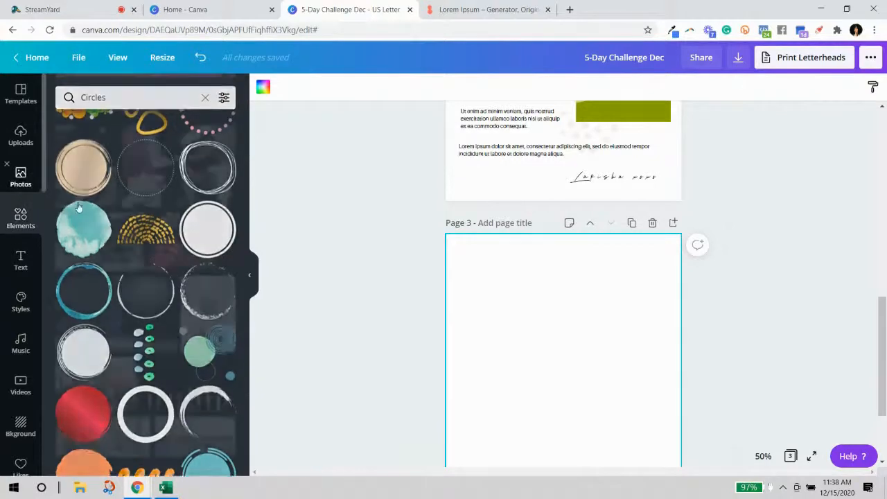
{"action": "left_click", "coordinate": [19, 180]}
{"action": "scroll", "coordinate": [375, 346], "scroll_direction": "up", "scroll_amount": 5}
{"action": "scroll", "coordinate": [362, 319], "scroll_direction": "down", "scroll_amount": 5}
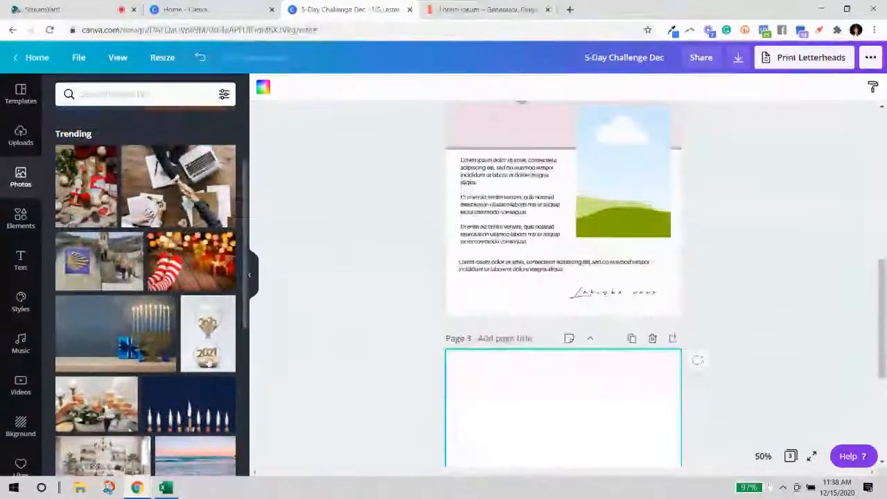
{"action": "left_click", "coordinate": [16, 221]}
{"action": "scroll", "coordinate": [217, 128], "scroll_direction": "down", "scroll_amount": 2}
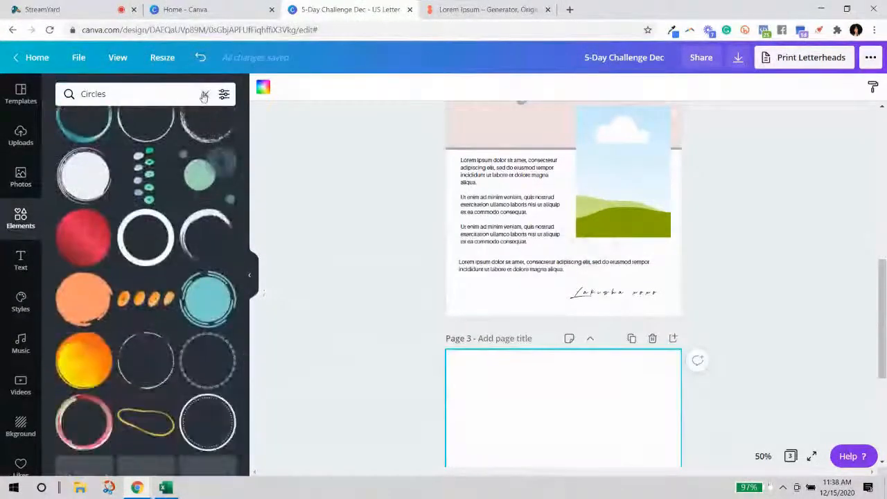
{"action": "left_click", "coordinate": [204, 95]}
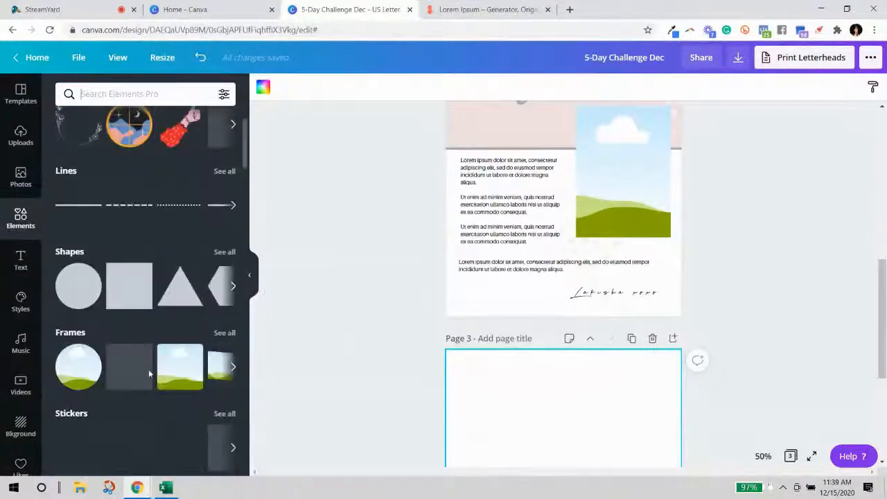
{"action": "scroll", "coordinate": [148, 369], "scroll_direction": "down", "scroll_amount": 3}
{"action": "scroll", "coordinate": [447, 355], "scroll_direction": "down", "scroll_amount": 3}
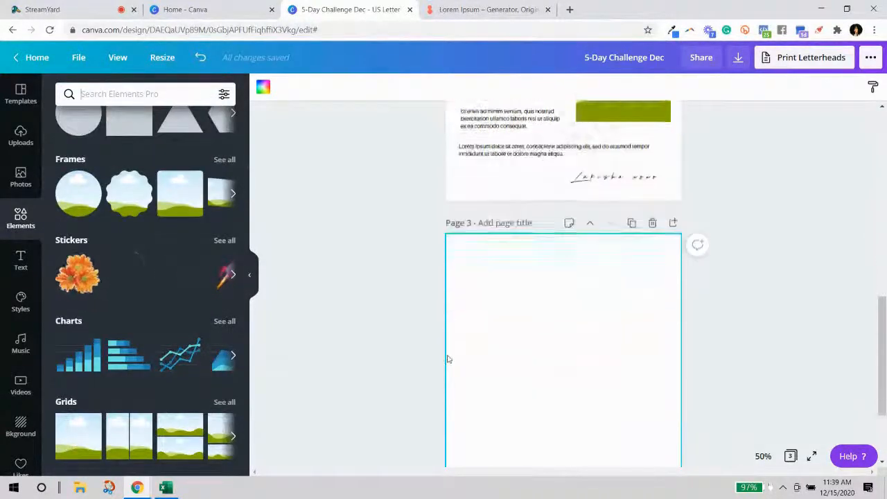
Fill page 3 with the sky-and-hills grid, shortened to about half the page height.
{"action": "left_click", "coordinate": [78, 438]}
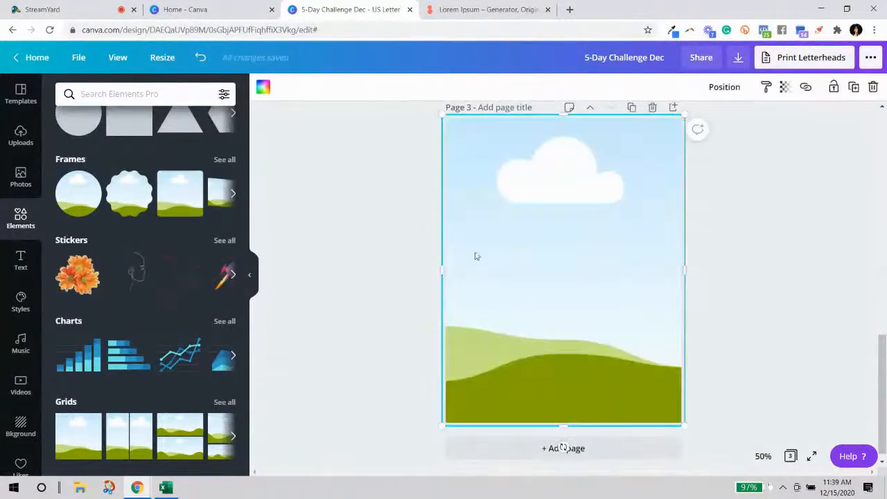
{"action": "left_click_drag", "start_coordinate": [564, 424], "coordinate": [586, 232]}
{"action": "left_click", "coordinate": [855, 282]}
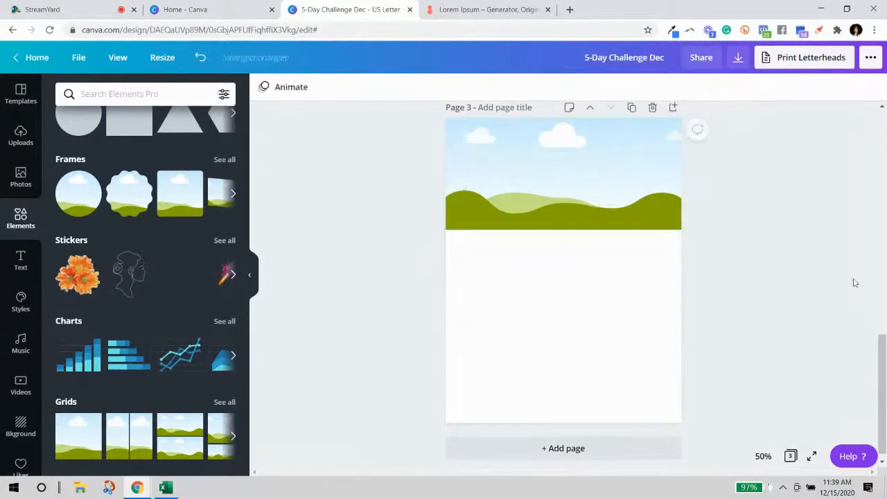
Copy page 2's grey horizontal line onto page 3 along the grass's bottom edge.
{"action": "scroll", "coordinate": [504, 278], "scroll_direction": "up", "scroll_amount": 5}
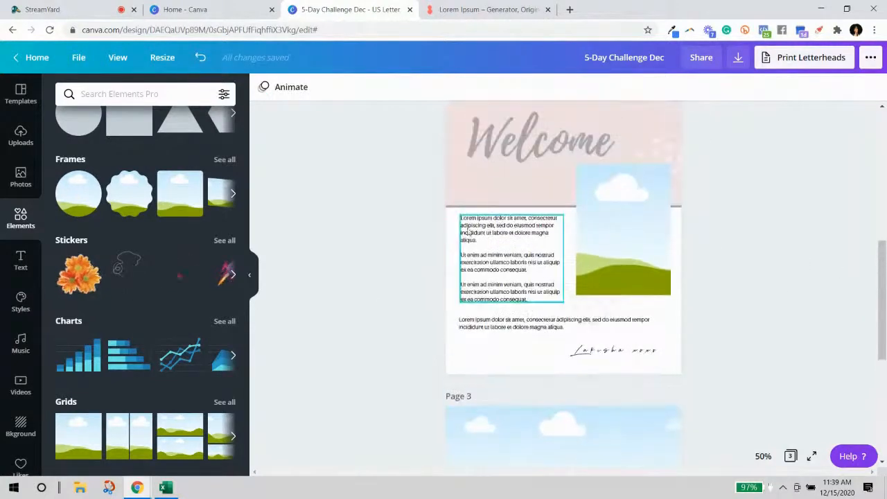
{"action": "left_click", "coordinate": [448, 205]}
{"action": "key", "text": "ctrl+c"}
{"action": "scroll", "coordinate": [530, 312], "scroll_direction": "down", "scroll_amount": 5}
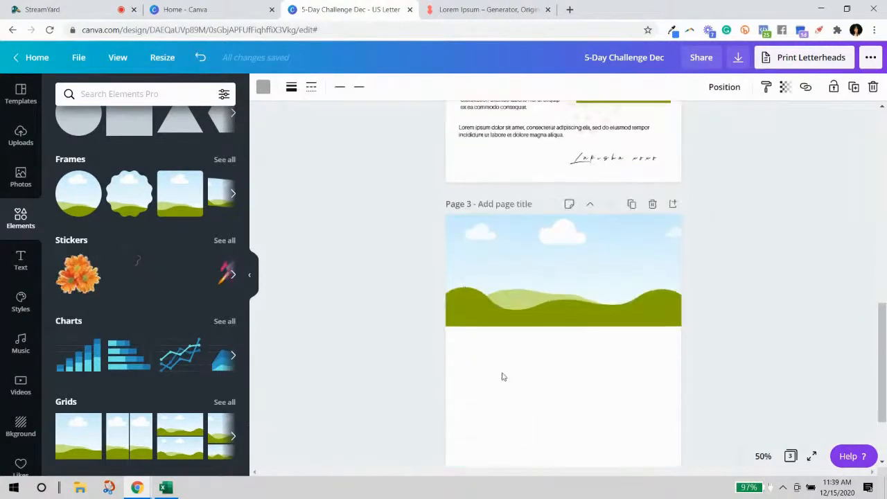
{"action": "key", "text": "ctrl+v"}
{"action": "left_click_drag", "start_coordinate": [497, 314], "coordinate": [497, 291]}
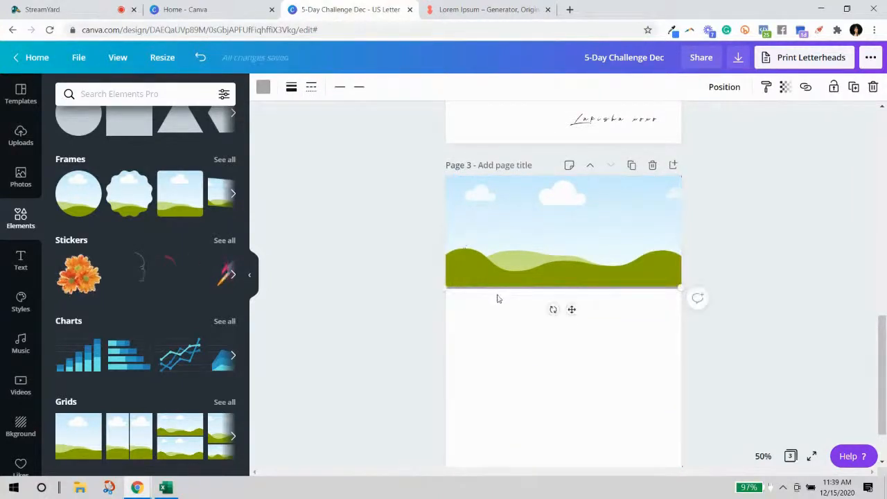
{"action": "left_click", "coordinate": [731, 373]}
Paste a copy of page 2's lorem text block onto page 3, then widen and centre it.
{"action": "scroll", "coordinate": [718, 321], "scroll_direction": "up", "scroll_amount": 1}
{"action": "scroll", "coordinate": [714, 326], "scroll_direction": "down", "scroll_amount": 2}
{"action": "scroll", "coordinate": [570, 305], "scroll_direction": "up", "scroll_amount": 3}
{"action": "scroll", "coordinate": [569, 305], "scroll_direction": "up", "scroll_amount": 3}
{"action": "left_click", "coordinate": [509, 252]}
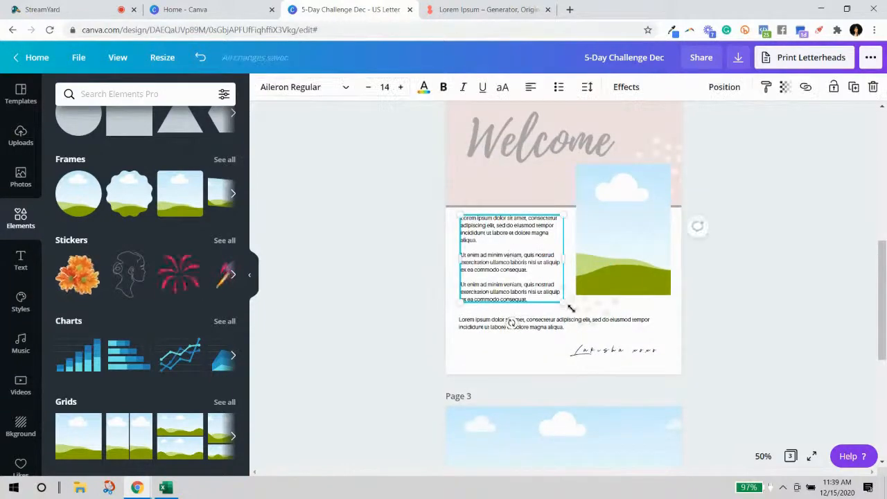
{"action": "scroll", "coordinate": [512, 388], "scroll_direction": "down", "scroll_amount": 6}
{"action": "key", "text": "ctrl+v"}
{"action": "mouse_move", "coordinate": [503, 281]}
{"action": "left_mouse_down"}
{"action": "mouse_move", "coordinate": [495, 258]}
{"action": "mouse_move", "coordinate": [496, 270]}
{"action": "left_mouse_up"}
{"action": "left_click_drag", "start_coordinate": [635, 299], "coordinate": [665, 305]}
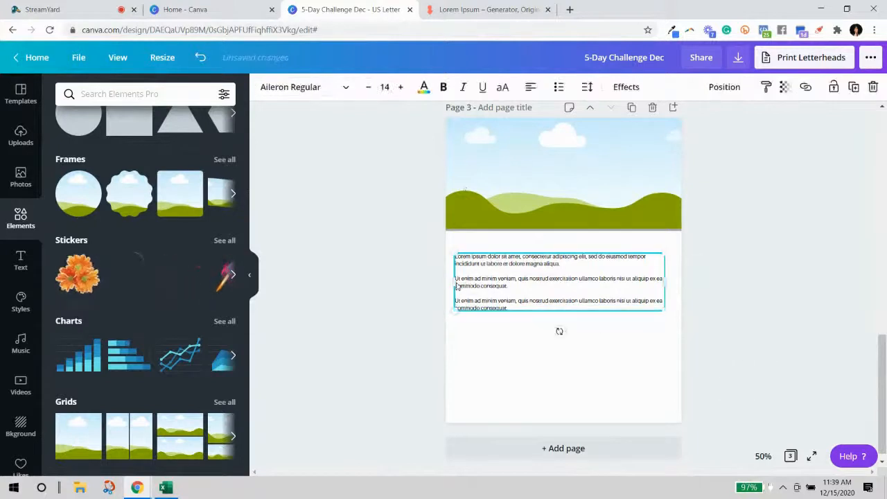
{"action": "left_click_drag", "start_coordinate": [457, 282], "coordinate": [465, 283]}
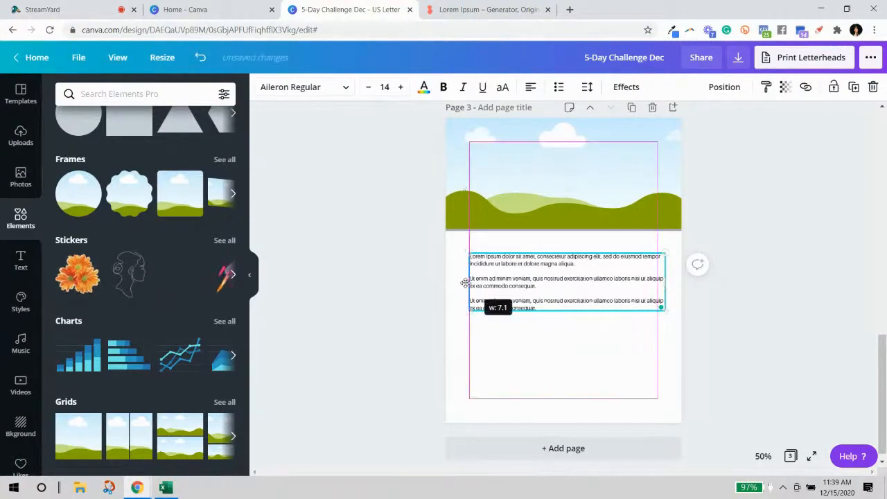
{"action": "left_click_drag", "start_coordinate": [621, 284], "coordinate": [614, 282]}
Replace the page 3 text box contents with lorem ipsum text from the generator.
{"action": "left_click", "coordinate": [485, 9]}
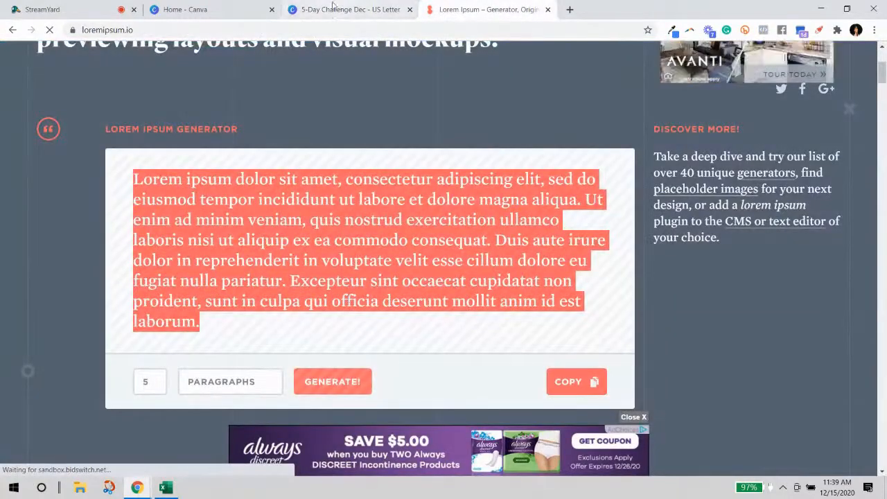
{"action": "left_click", "coordinate": [297, 10]}
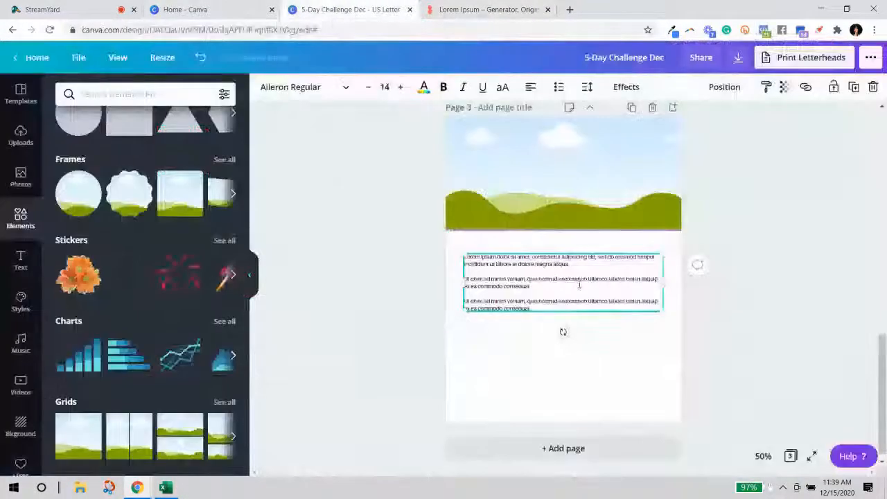
{"action": "double_click", "coordinate": [571, 279]}
{"action": "key", "text": "BackSpace"}
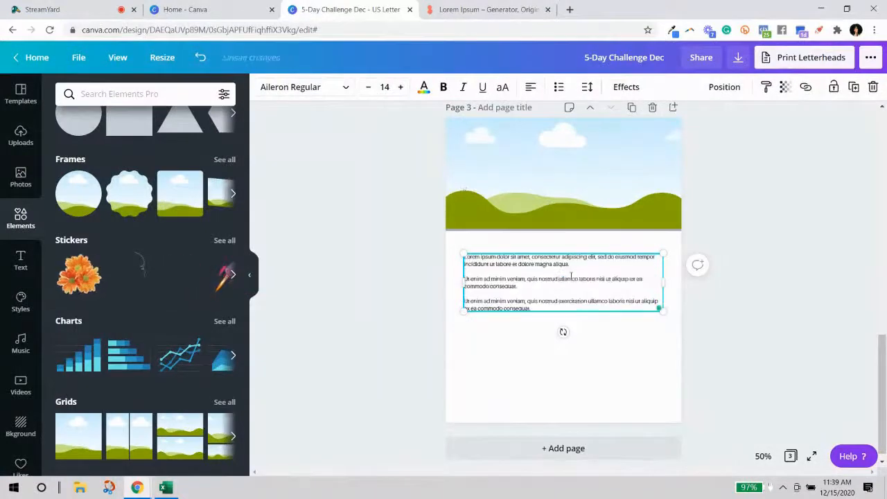
{"action": "key", "text": "ctrl+a"}
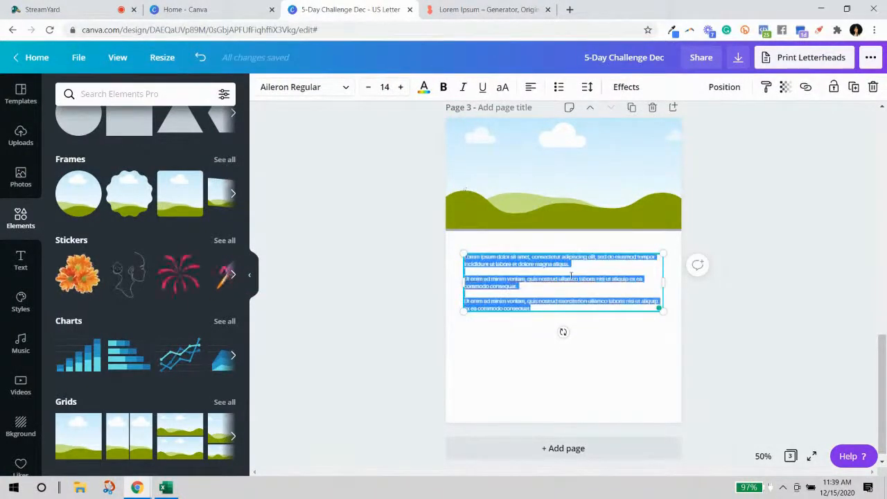
{"action": "key", "text": "BackSpace"}
{"action": "key", "text": "ctrl+v"}
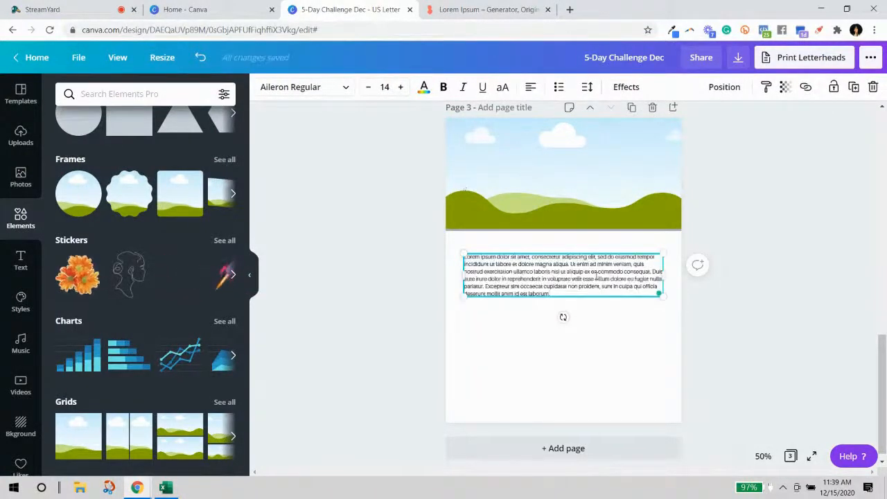
Split the text before each 'Duis aute' into four paragraphs separated by blank lines.
{"action": "left_click", "coordinate": [637, 277]}
{"action": "key", "text": "Return"}
{"action": "key", "text": "Return"}
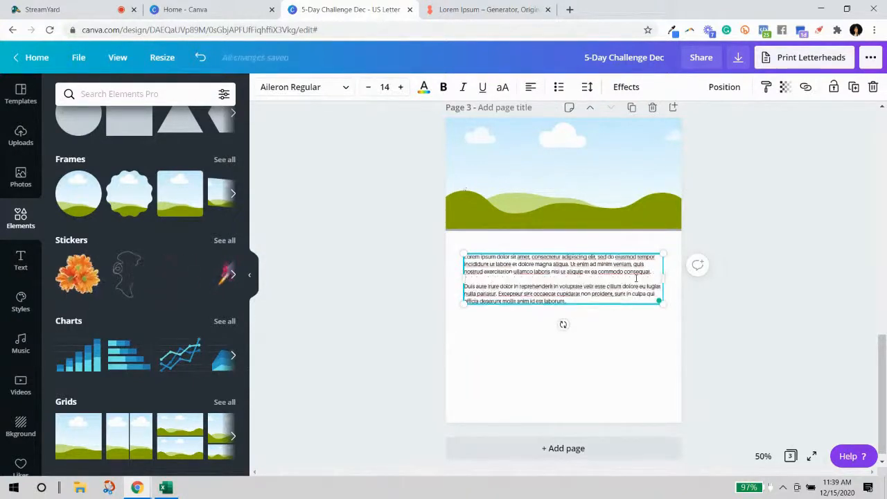
{"action": "left_click", "coordinate": [580, 303]}
{"action": "key", "text": "Return"}
{"action": "key", "text": "Return"}
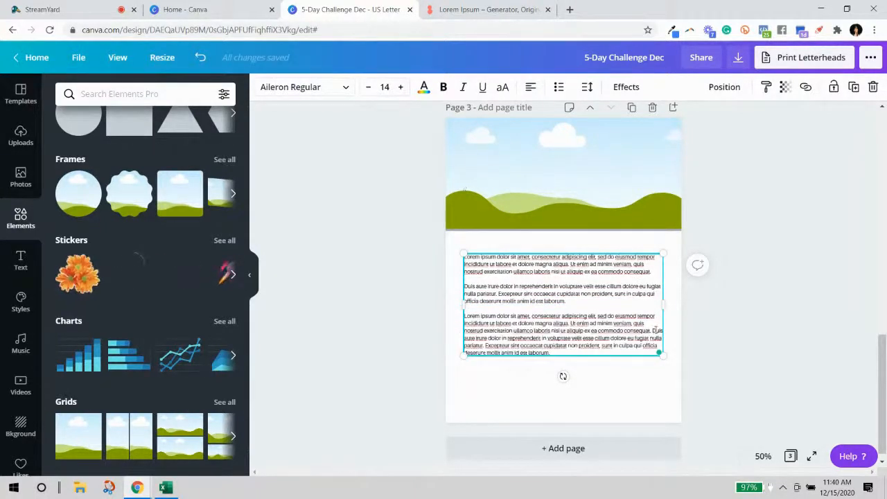
{"action": "left_click", "coordinate": [652, 331]}
{"action": "key", "text": "Return"}
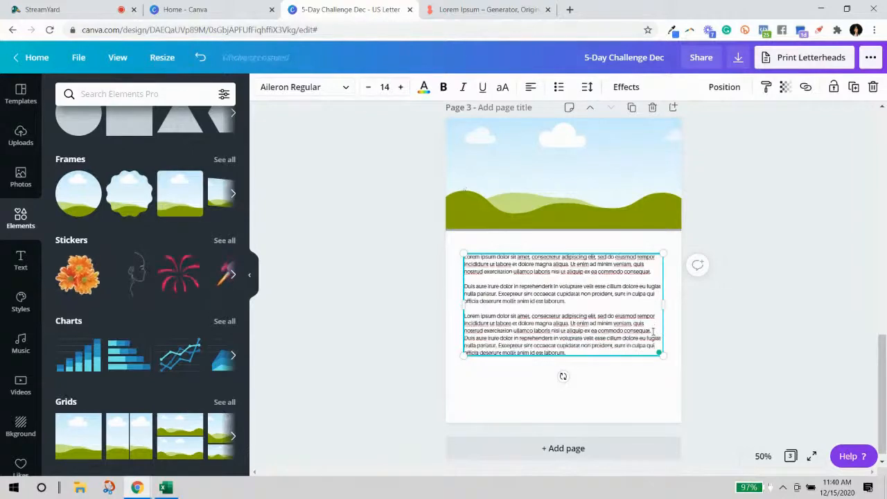
{"action": "key", "text": "Return"}
{"action": "left_click", "coordinate": [791, 371]}
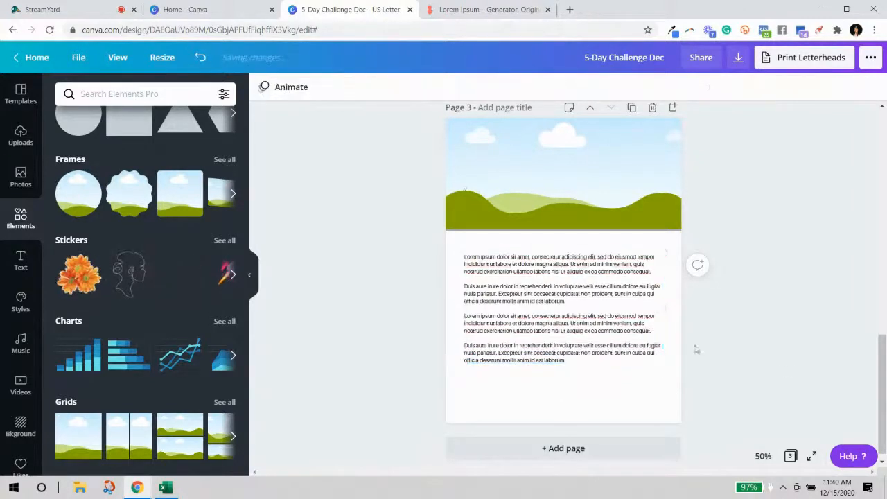
Centre the text block and shape a new square into a thin full-width bar at the page bottom.
{"action": "left_click_drag", "start_coordinate": [636, 337], "coordinate": [637, 320]}
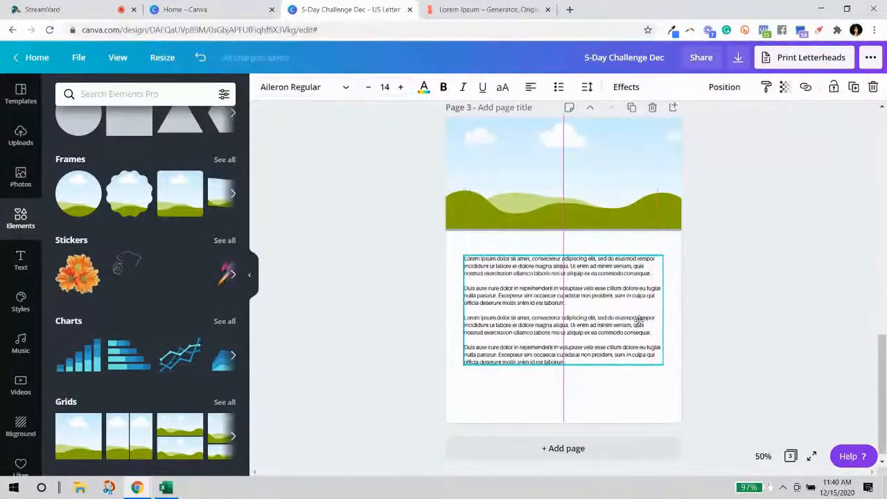
{"action": "left_click", "coordinate": [742, 305]}
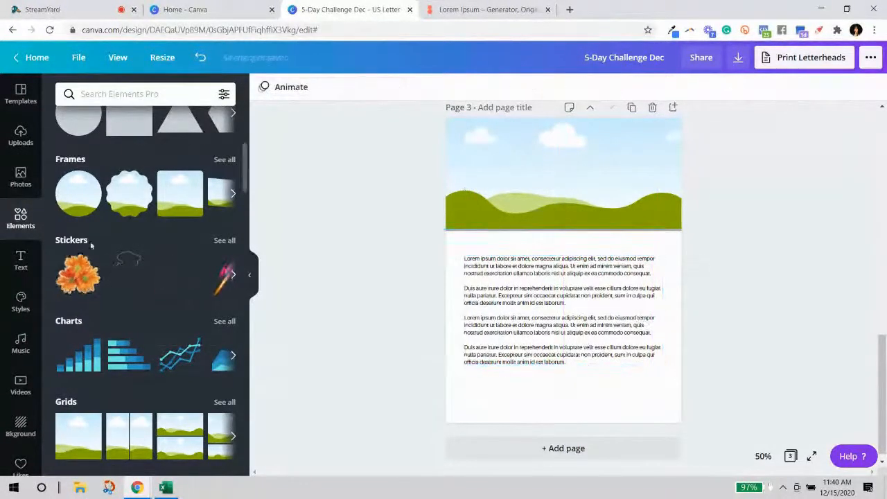
{"action": "left_click", "coordinate": [127, 130]}
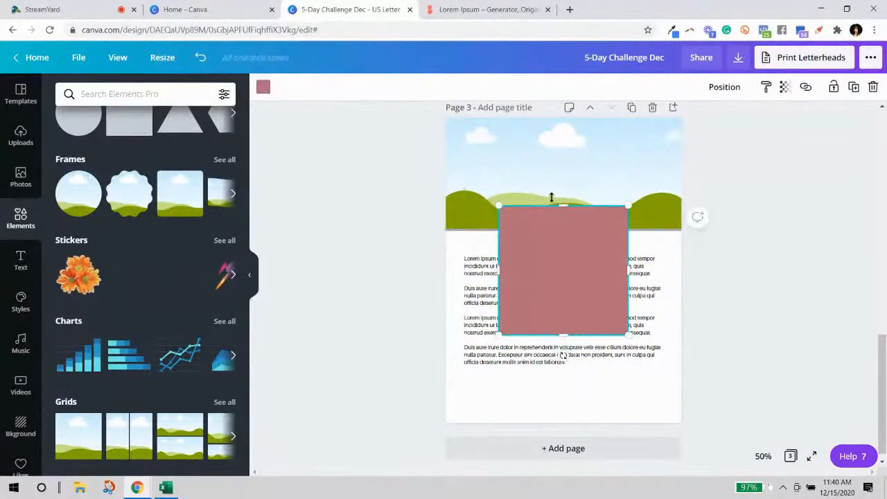
{"action": "left_click_drag", "start_coordinate": [563, 205], "coordinate": [490, 410]}
{"action": "left_click", "coordinate": [721, 333]}
{"action": "left_click", "coordinate": [541, 320]}
{"action": "left_click_drag", "start_coordinate": [575, 409], "coordinate": [711, 409]}
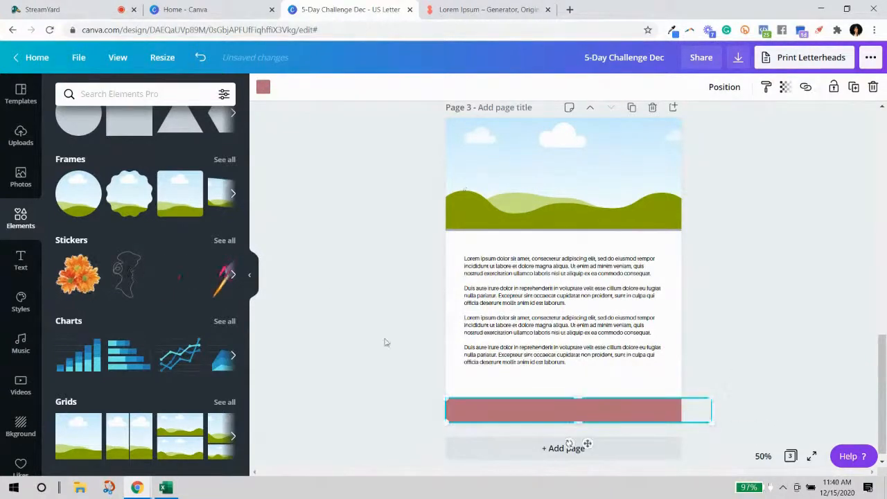
{"action": "left_click", "coordinate": [386, 343]}
Colour the bottom bar light pink.
{"action": "left_click", "coordinate": [486, 411]}
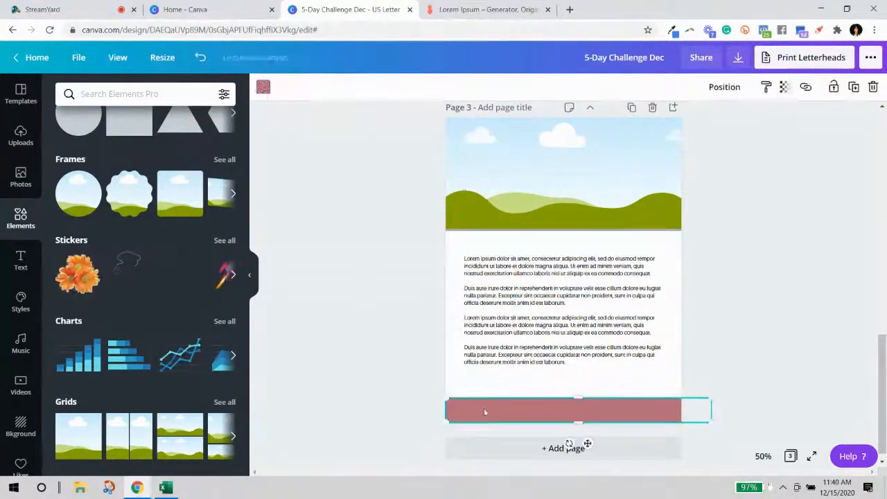
{"action": "left_click", "coordinate": [264, 87]}
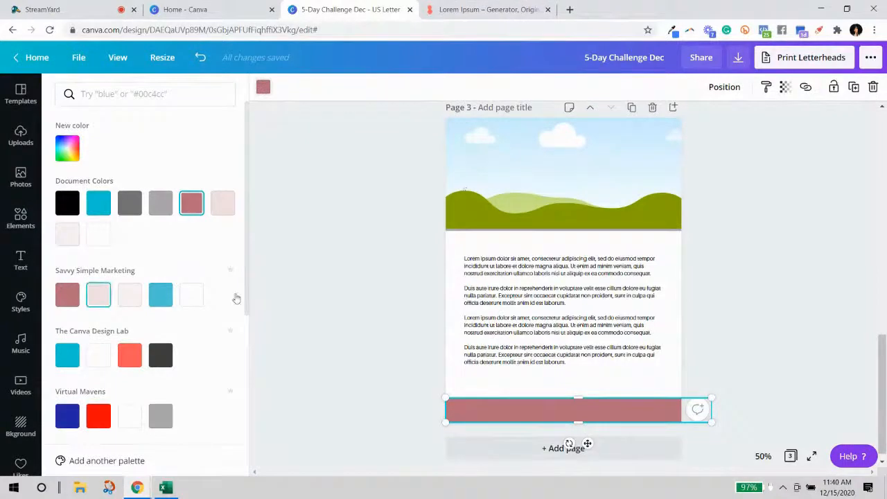
{"action": "left_click", "coordinate": [786, 255]}
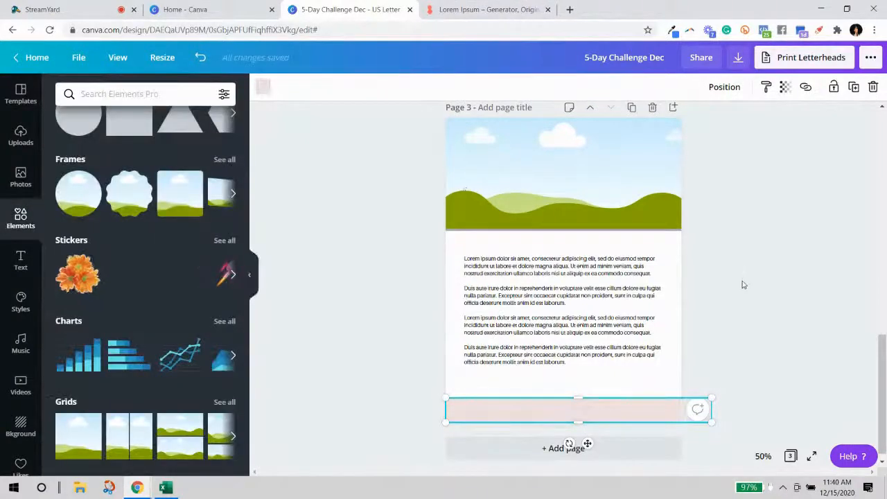
{"action": "left_click", "coordinate": [550, 313]}
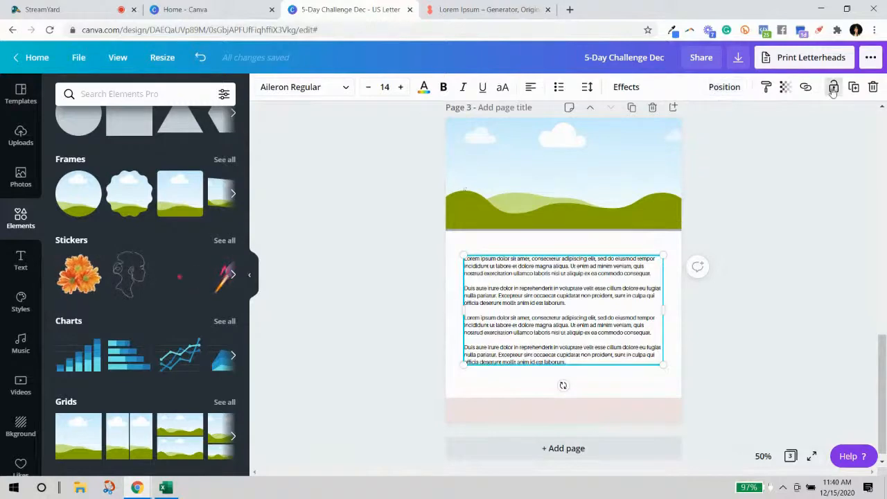
Duplicate the text block, retype it as 'SAVVY SIMPLE MARKETING', and move it onto the pink footer bar.
{"action": "left_click", "coordinate": [853, 87]}
{"action": "left_click_drag", "start_coordinate": [538, 295], "coordinate": [532, 347]}
{"action": "left_click", "coordinate": [532, 346]}
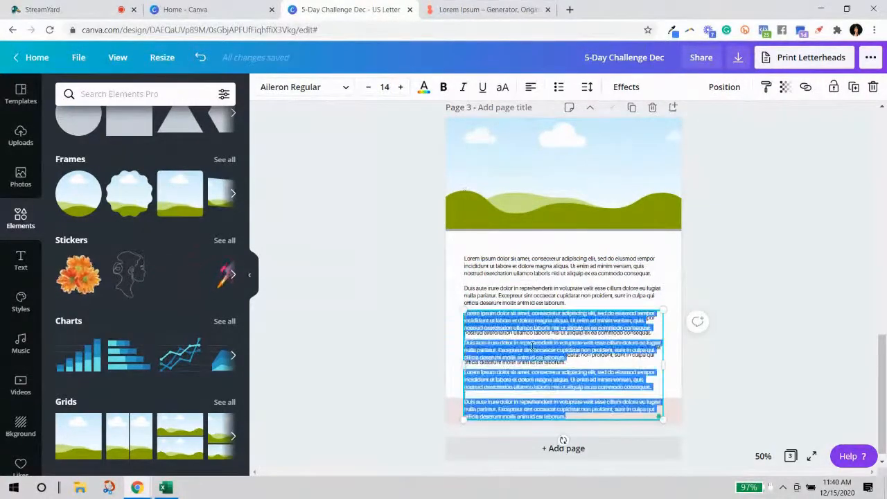
{"action": "type", "text": "a"}
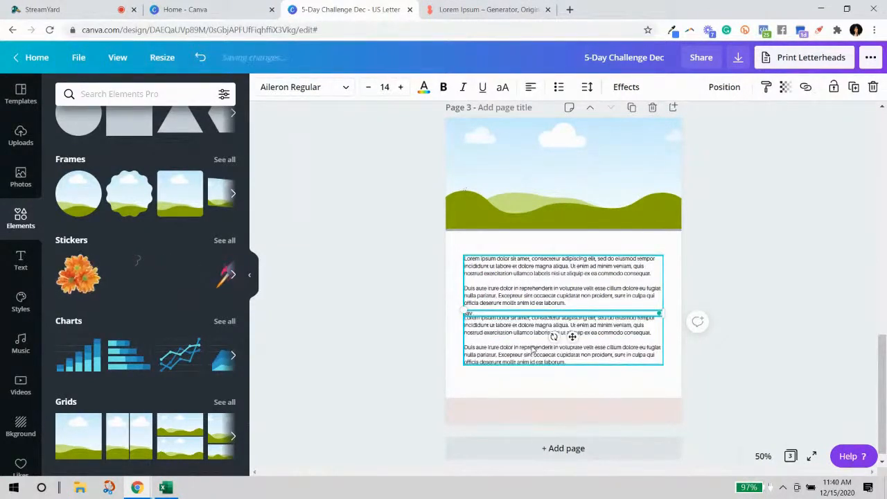
{"action": "key", "text": "Caps_Lock"}
{"action": "type", "text": "AVVY SIMPLE MARKETING"}
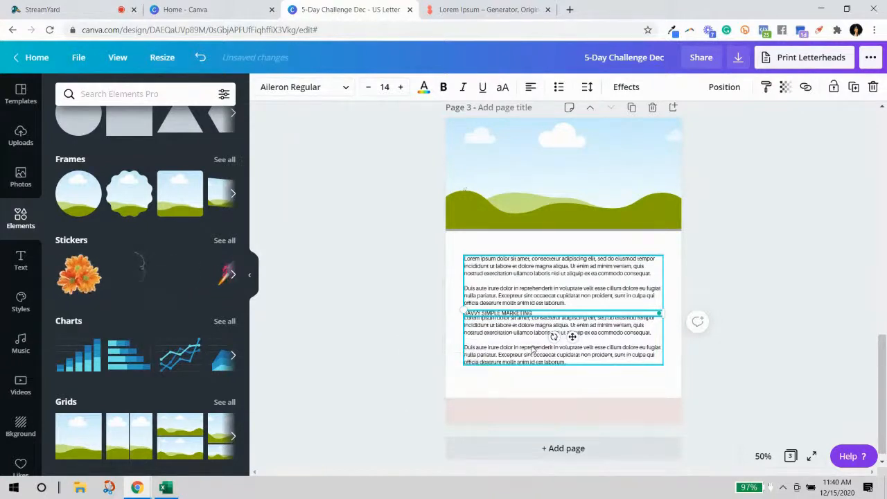
{"action": "left_click", "coordinate": [742, 309]}
{"action": "left_click_drag", "start_coordinate": [489, 313], "coordinate": [490, 408]}
{"action": "left_click", "coordinate": [733, 396]}
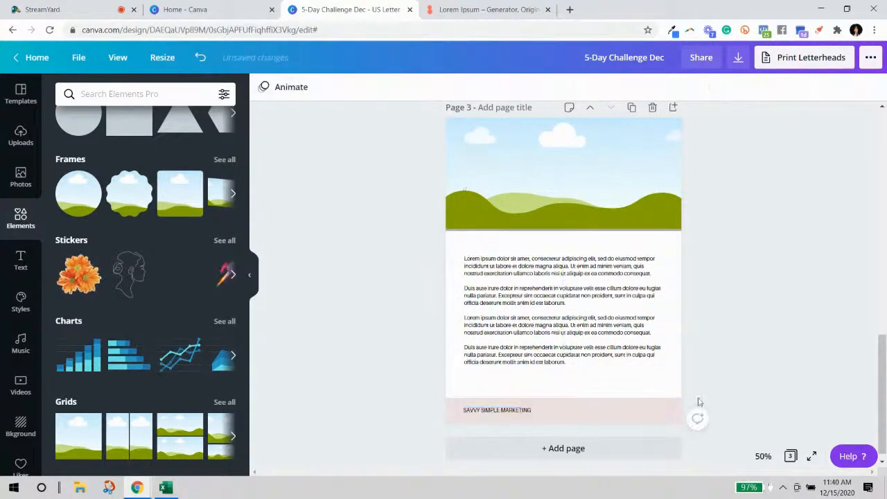
Widen the footer text's letter spacing and set its font size to 12.
{"action": "left_click", "coordinate": [533, 410]}
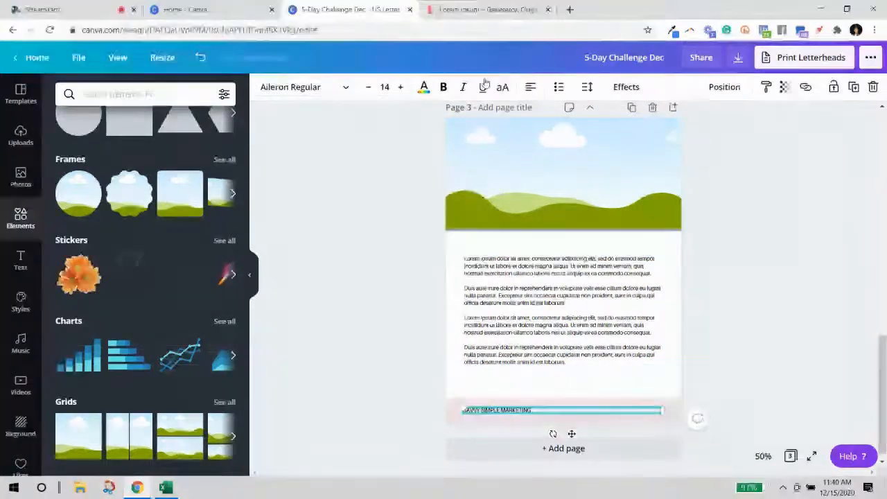
{"action": "left_click", "coordinate": [586, 87]}
{"action": "left_click_drag", "start_coordinate": [662, 127], "coordinate": [670, 127]}
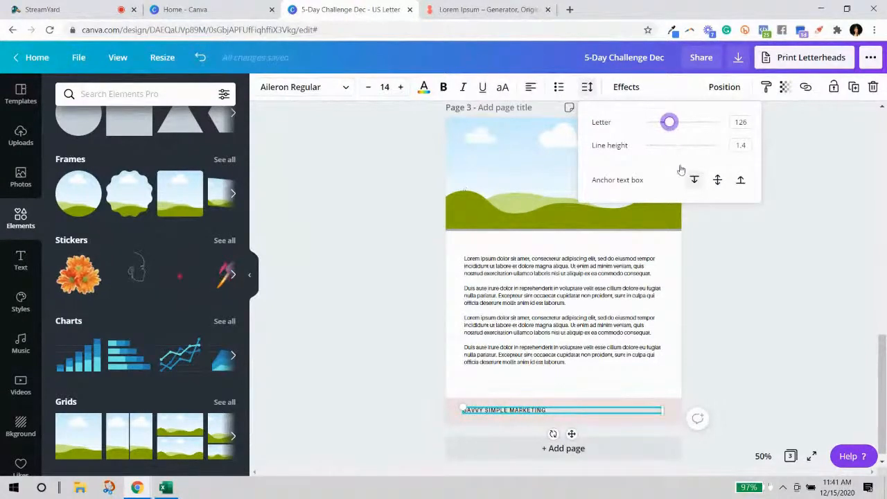
{"action": "left_click", "coordinate": [743, 373]}
{"action": "left_click", "coordinate": [504, 410]}
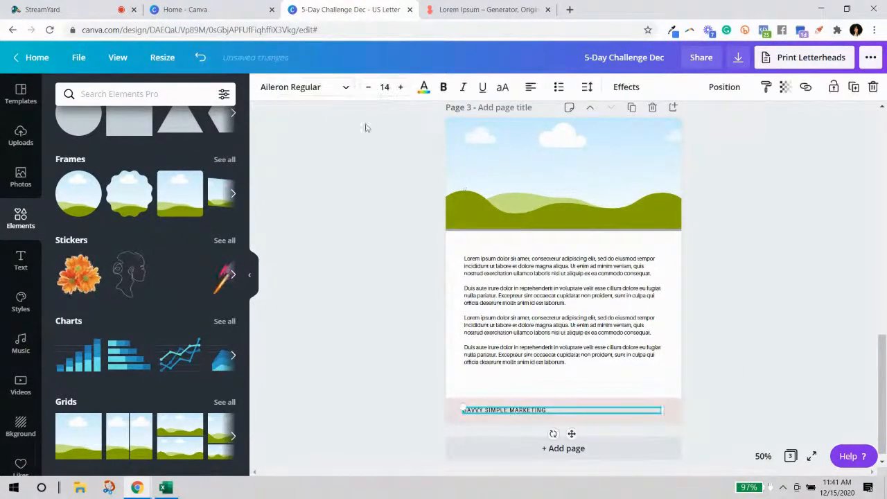
{"action": "left_click", "coordinate": [384, 87]}
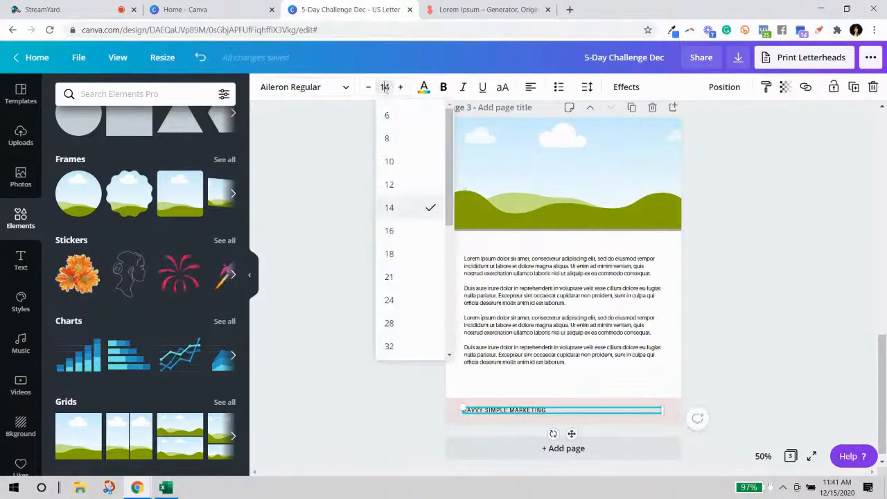
{"action": "left_click", "coordinate": [388, 183]}
{"action": "left_click", "coordinate": [762, 277]}
Add a blank page 4 after page 3.
{"action": "scroll", "coordinate": [759, 282], "scroll_direction": "down", "scroll_amount": 1}
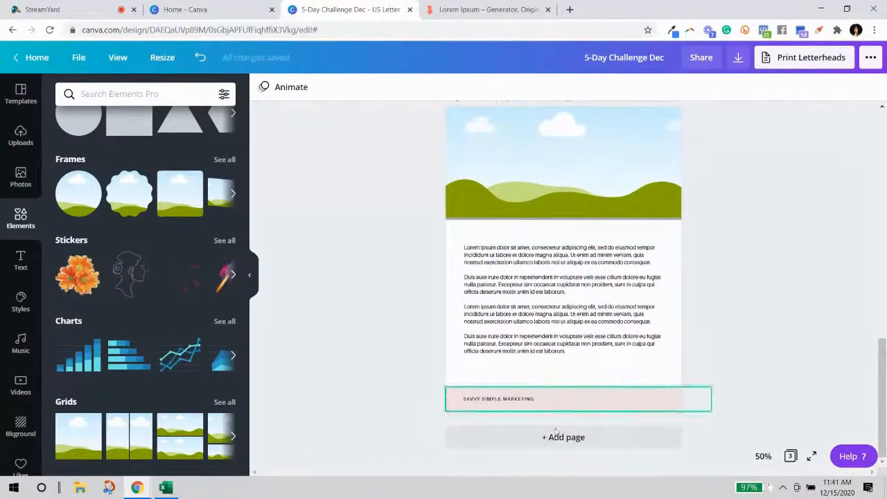
{"action": "scroll", "coordinate": [740, 330], "scroll_direction": "up", "scroll_amount": 2}
{"action": "left_click", "coordinate": [629, 298]}
{"action": "left_click", "coordinate": [768, 350]}
{"action": "scroll", "coordinate": [774, 363], "scroll_direction": "down", "scroll_amount": 2}
{"action": "scroll", "coordinate": [774, 362], "scroll_direction": "down", "scroll_amount": 2}
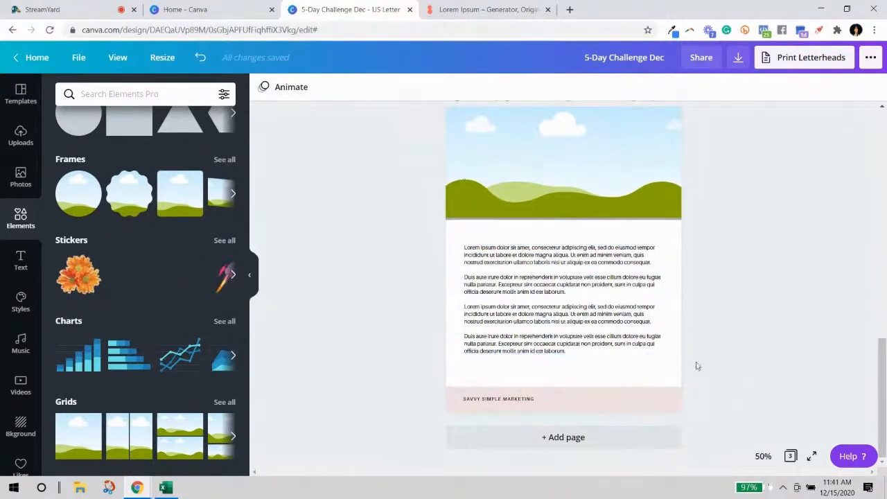
{"action": "left_click", "coordinate": [567, 441]}
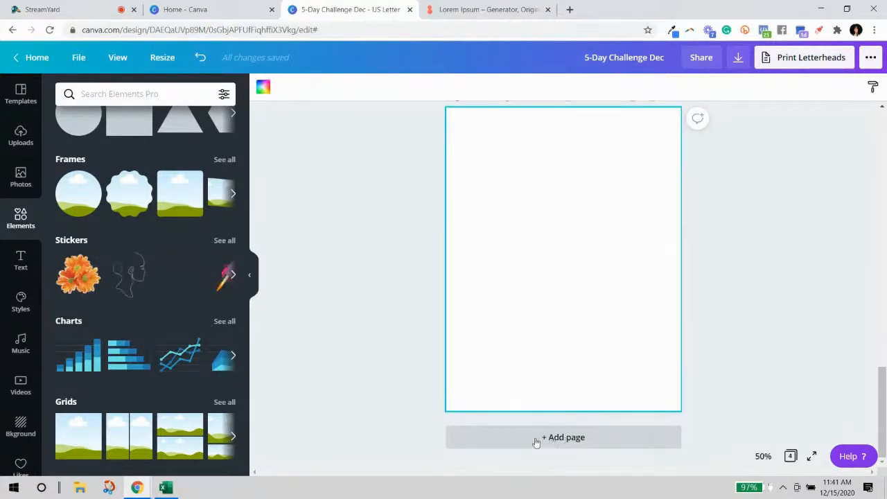
Fill page 4 with the sky-and-hills grid faded to about 32 transparency, then add a square.
{"action": "left_click", "coordinate": [76, 433]}
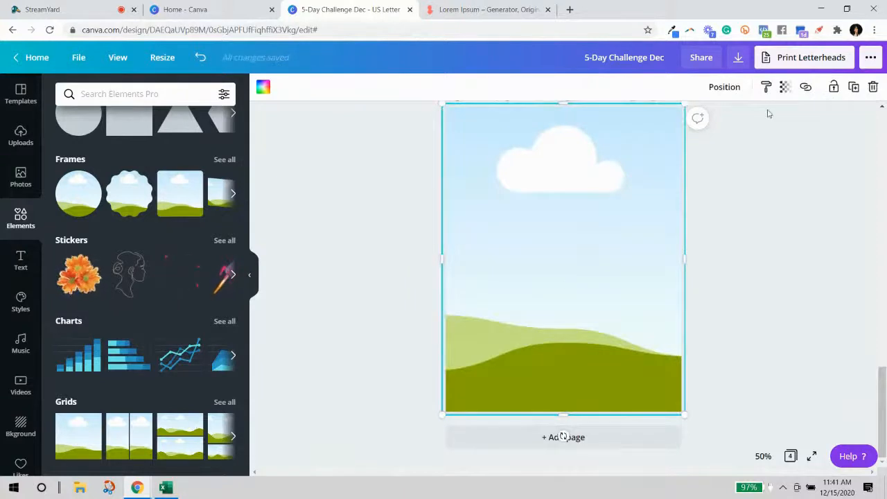
{"action": "left_click", "coordinate": [784, 87]}
{"action": "left_click_drag", "start_coordinate": [751, 118], "coordinate": [702, 119]}
{"action": "left_click", "coordinate": [729, 159]}
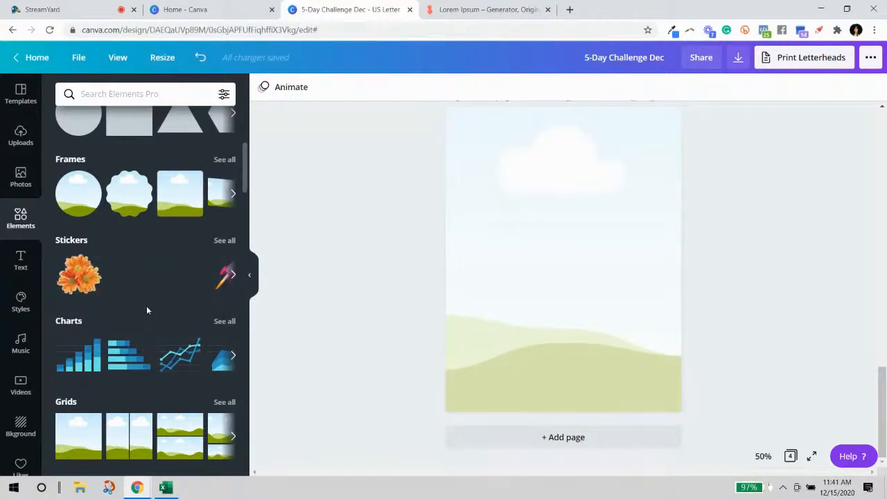
{"action": "scroll", "coordinate": [146, 310], "scroll_direction": "up", "scroll_amount": 1}
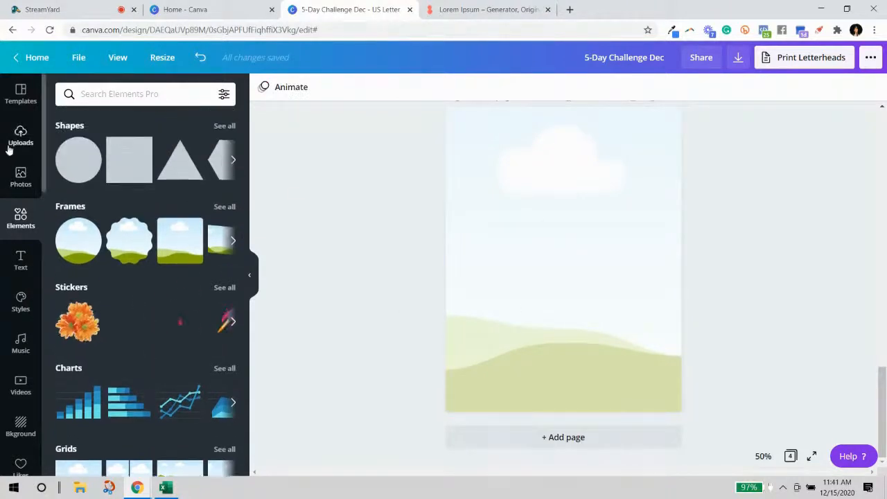
{"action": "left_click", "coordinate": [537, 232]}
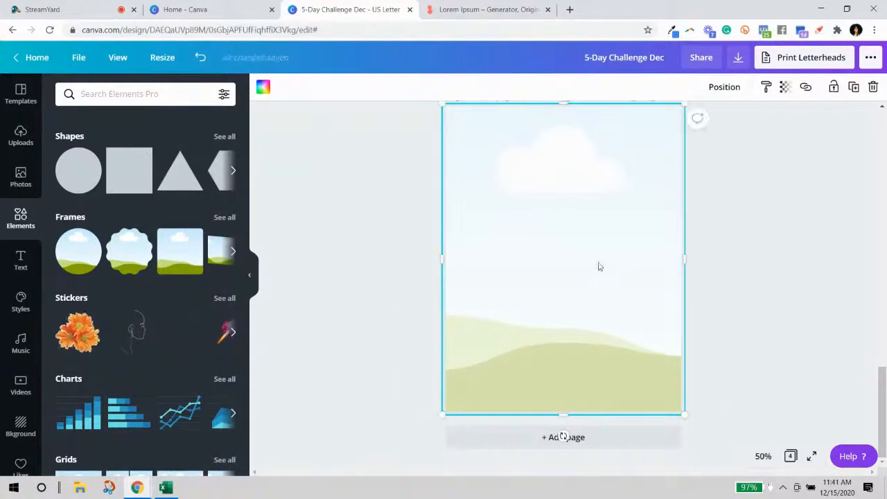
{"action": "scroll", "coordinate": [600, 267], "scroll_direction": "up", "scroll_amount": 5}
{"action": "scroll", "coordinate": [598, 269], "scroll_direction": "down", "scroll_amount": 4}
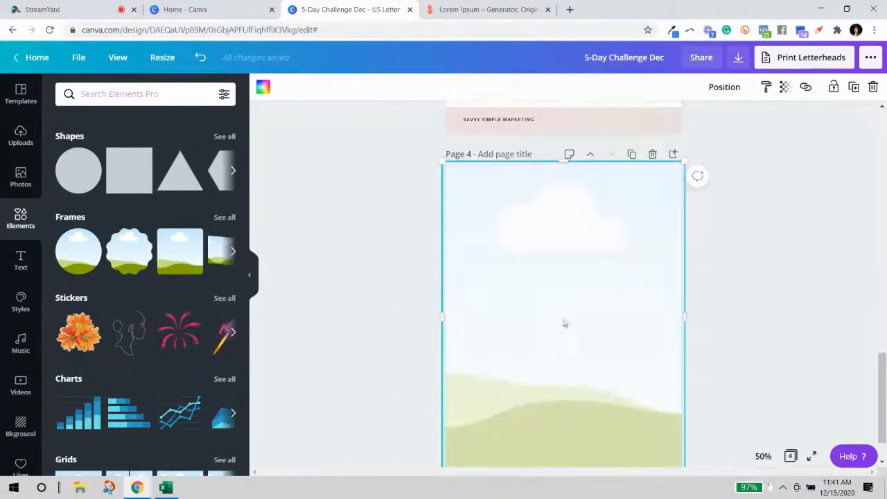
{"action": "left_click", "coordinate": [139, 178]}
Stretch the square into a tall rectangle centred on page 4.
{"action": "left_click_drag", "start_coordinate": [513, 309], "coordinate": [483, 237]}
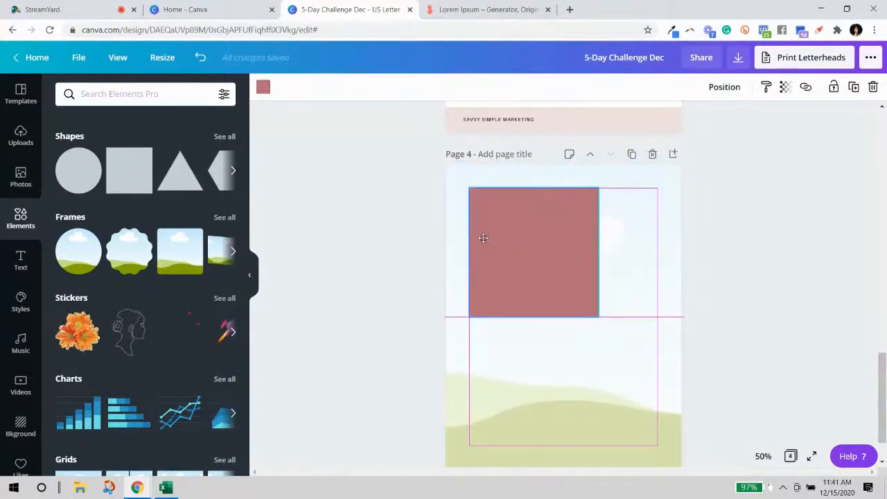
{"action": "left_click_drag", "start_coordinate": [598, 248], "coordinate": [655, 254]}
{"action": "scroll", "coordinate": [741, 251], "scroll_direction": "down", "scroll_amount": 1}
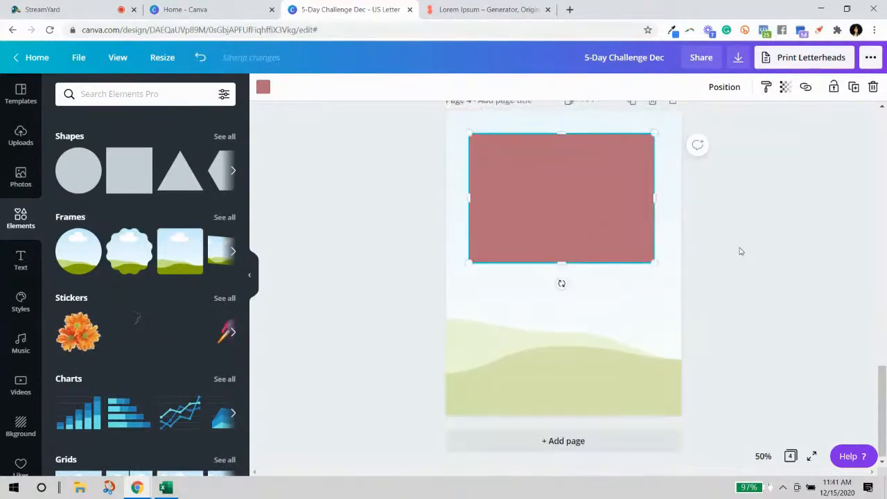
{"action": "left_click_drag", "start_coordinate": [561, 262], "coordinate": [568, 386]}
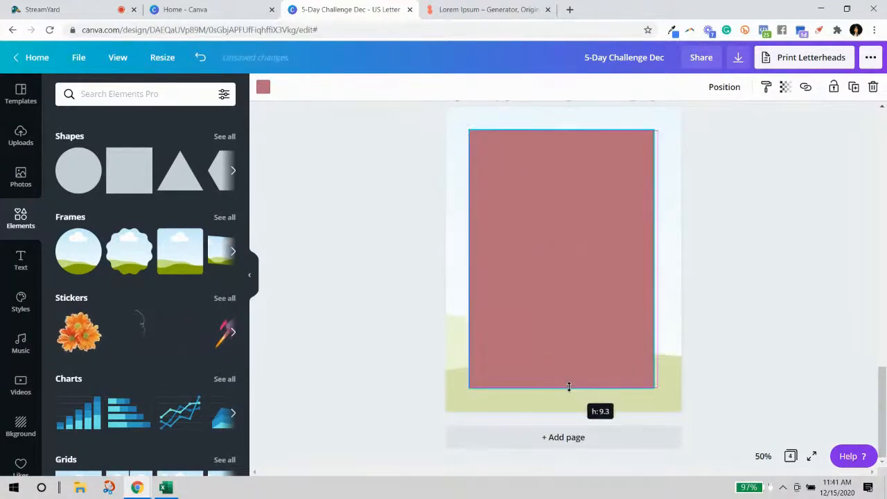
{"action": "scroll", "coordinate": [560, 411], "scroll_direction": "up", "scroll_amount": 2}
{"action": "left_click_drag", "start_coordinate": [600, 276], "coordinate": [591, 280]}
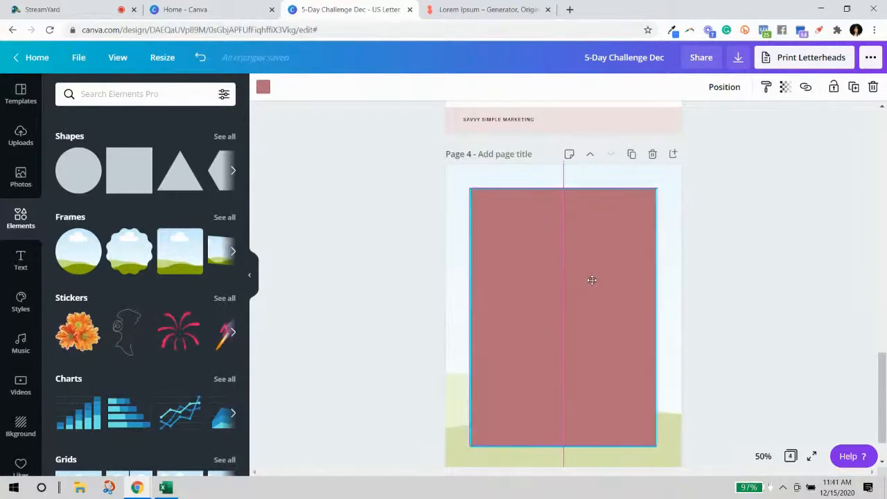
{"action": "mouse_move", "coordinate": [591, 279]}
{"action": "left_mouse_down"}
{"action": "mouse_move", "coordinate": [591, 267]}
{"action": "mouse_move", "coordinate": [601, 297]}
{"action": "mouse_move", "coordinate": [592, 281]}
{"action": "left_mouse_up"}
{"action": "scroll", "coordinate": [782, 322], "scroll_direction": "down", "scroll_amount": 1}
Recolour the rectangle white, after briefly trying light pink.
{"action": "left_click", "coordinate": [784, 320]}
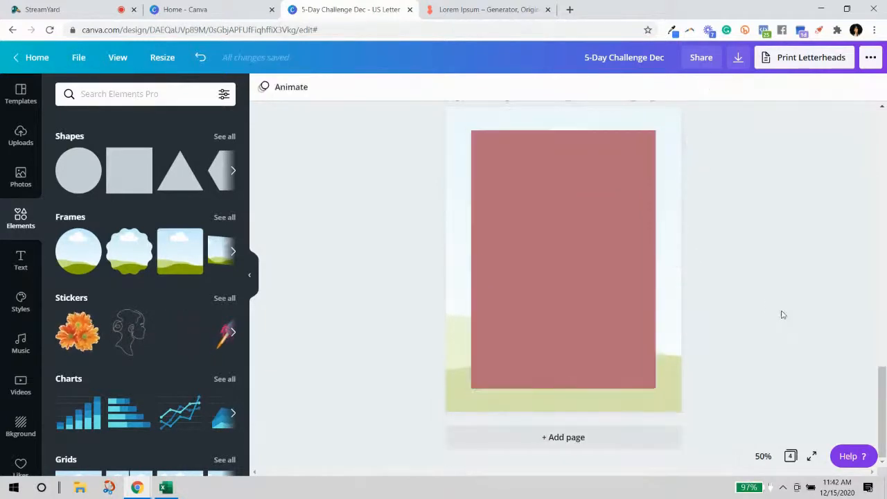
{"action": "left_click", "coordinate": [626, 265]}
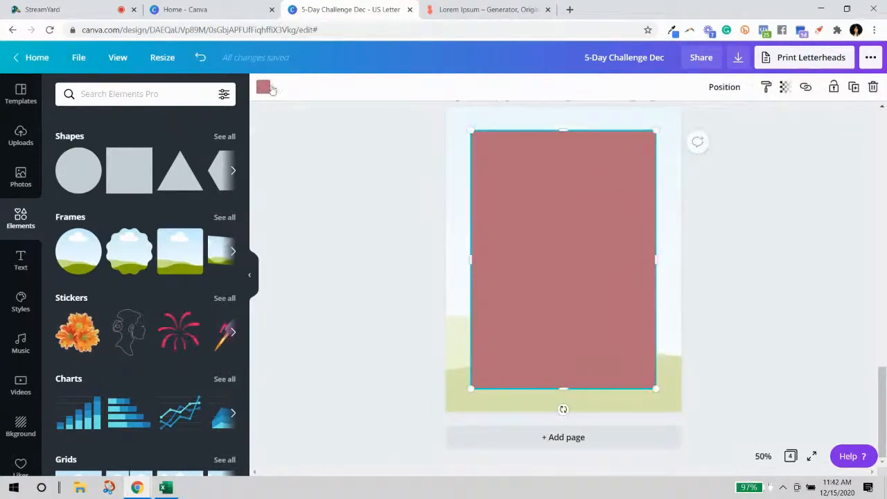
{"action": "left_click", "coordinate": [264, 87]}
{"action": "left_click", "coordinate": [131, 295]}
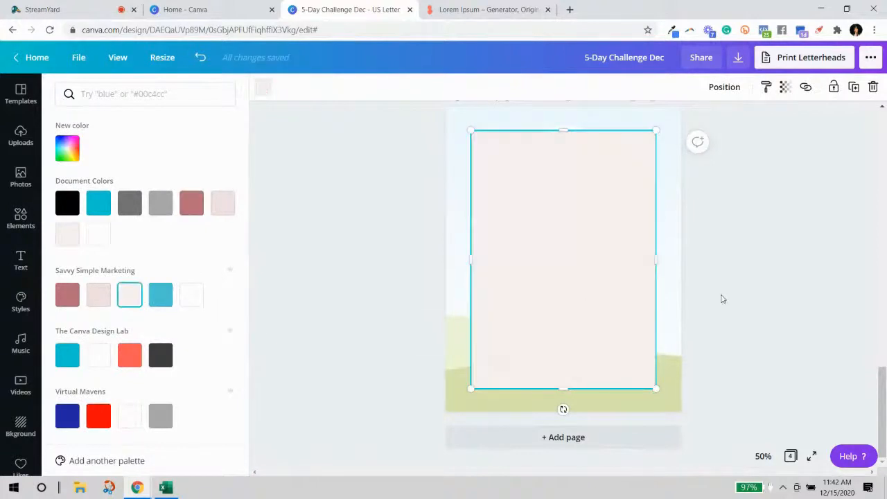
{"action": "left_click", "coordinate": [722, 298]}
{"action": "left_click", "coordinate": [812, 350]}
{"action": "left_click", "coordinate": [624, 330]}
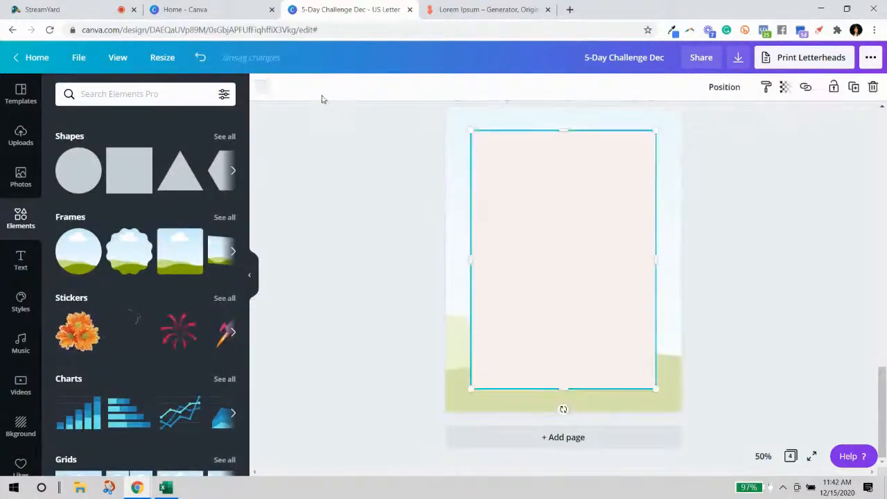
{"action": "left_click", "coordinate": [263, 86]}
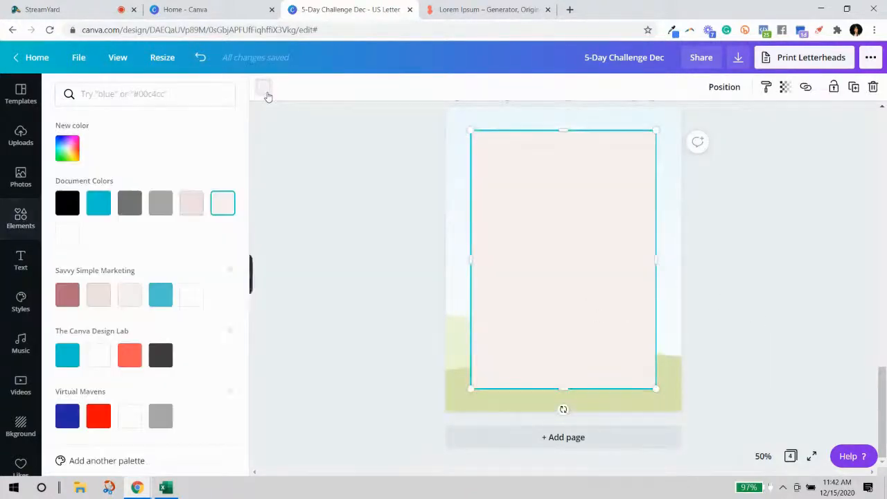
{"action": "left_click", "coordinate": [189, 295]}
{"action": "left_click", "coordinate": [696, 267]}
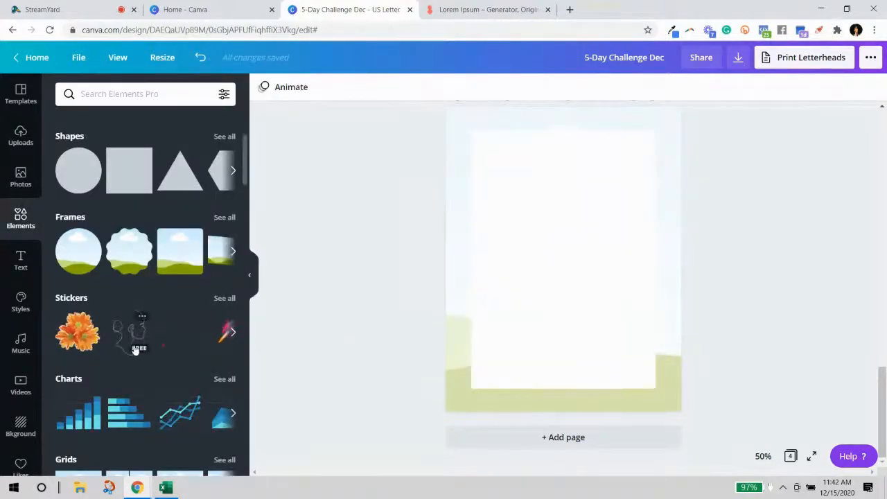
Add a square outline shape from the full Shapes list.
{"action": "left_click", "coordinate": [155, 97]}
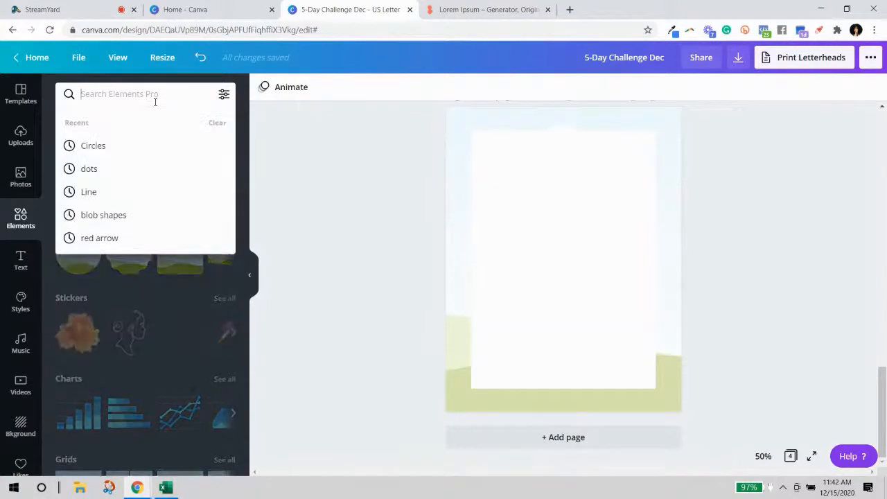
{"action": "left_click", "coordinate": [358, 169]}
{"action": "scroll", "coordinate": [212, 178], "scroll_direction": "up", "scroll_amount": 2}
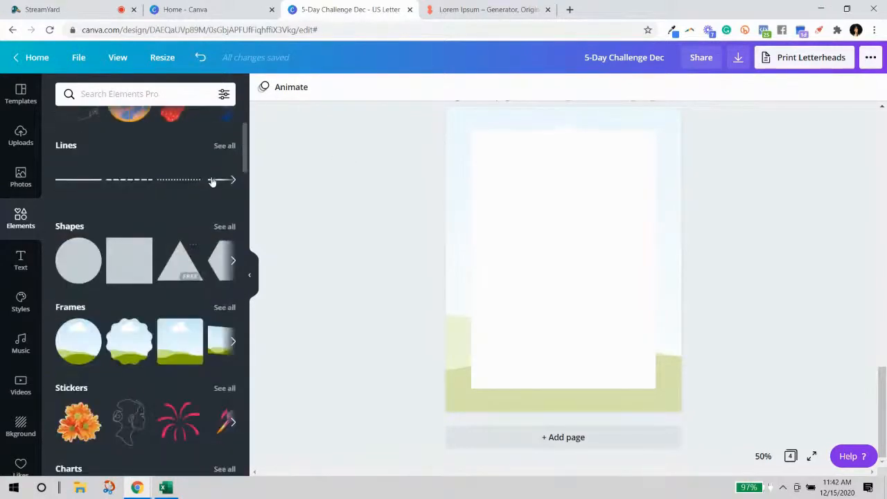
{"action": "left_click", "coordinate": [231, 254]}
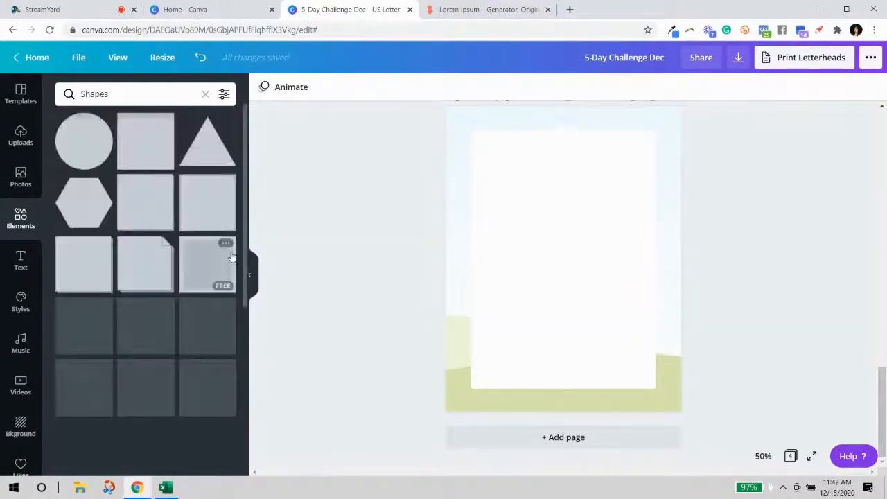
{"action": "scroll", "coordinate": [201, 293], "scroll_direction": "down", "scroll_amount": 3}
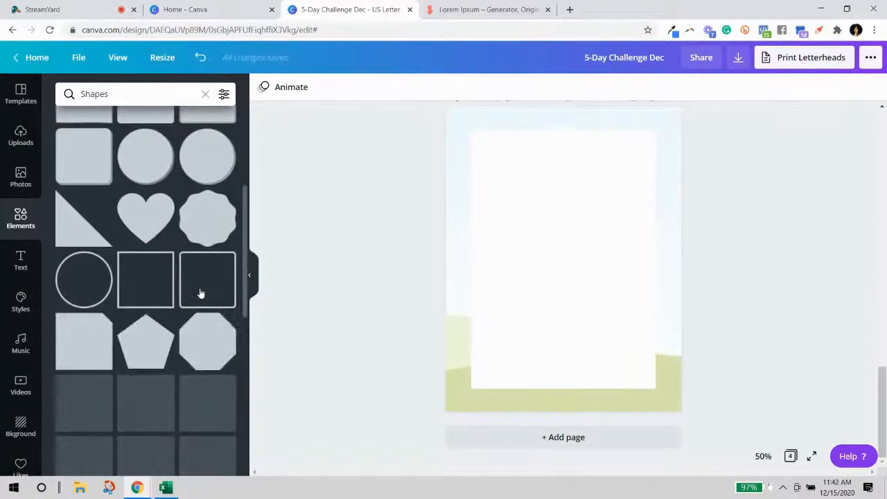
{"action": "left_click", "coordinate": [146, 285]}
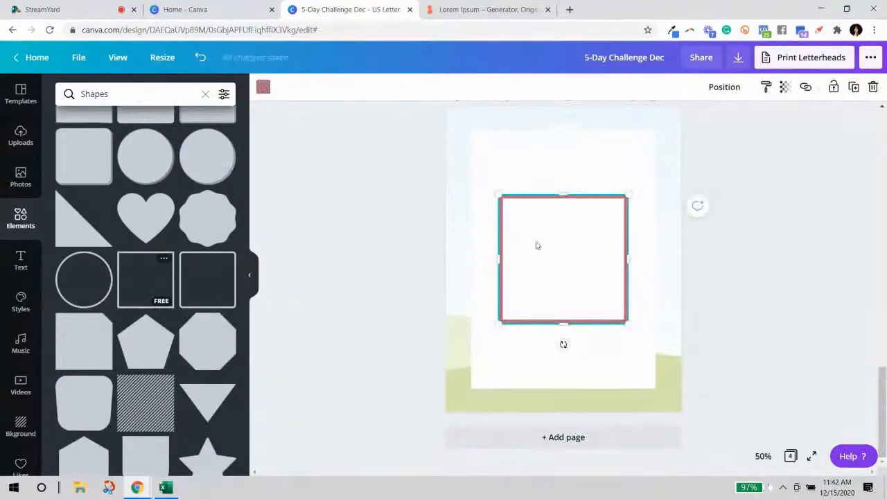
{"action": "left_click", "coordinate": [775, 316]}
{"action": "left_click", "coordinate": [608, 293]}
Stretch the outline over page 4 and centre it just inside the edges.
{"action": "left_click_drag", "start_coordinate": [628, 324], "coordinate": [672, 154]}
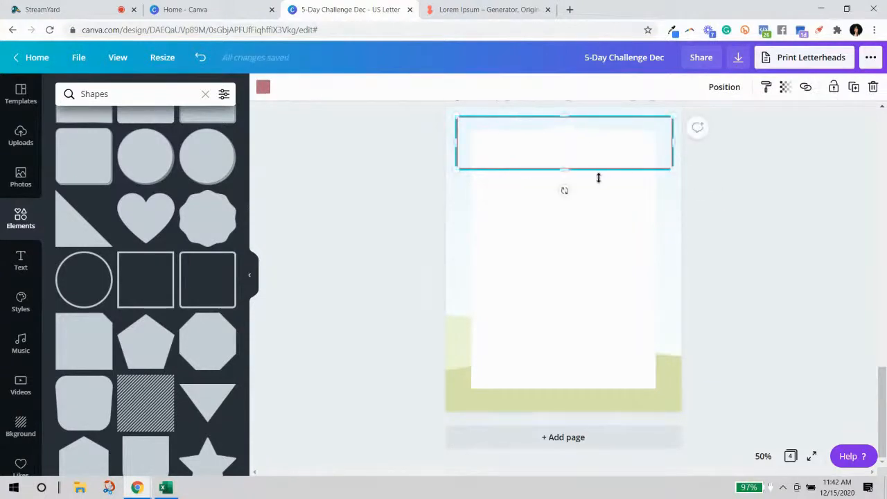
{"action": "left_click_drag", "start_coordinate": [566, 172], "coordinate": [593, 403]}
{"action": "left_click_drag", "start_coordinate": [601, 175], "coordinate": [603, 179]}
{"action": "left_click", "coordinate": [772, 210]}
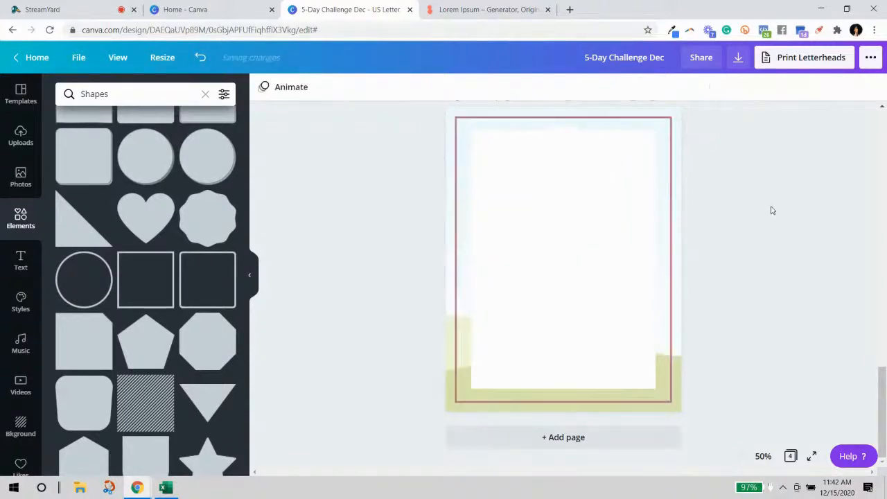
Change the outline's colour to grey.
{"action": "left_click", "coordinate": [455, 162]}
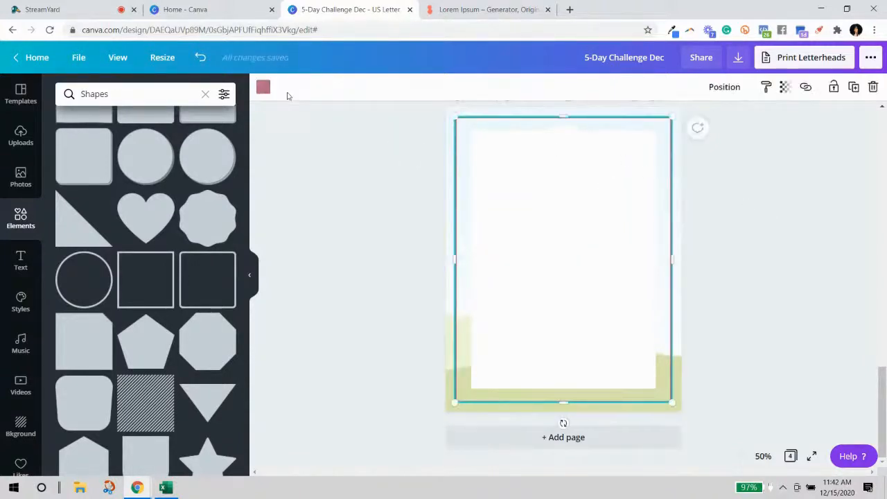
{"action": "left_click", "coordinate": [264, 92]}
{"action": "left_click", "coordinate": [160, 202]}
{"action": "left_click", "coordinate": [351, 289]}
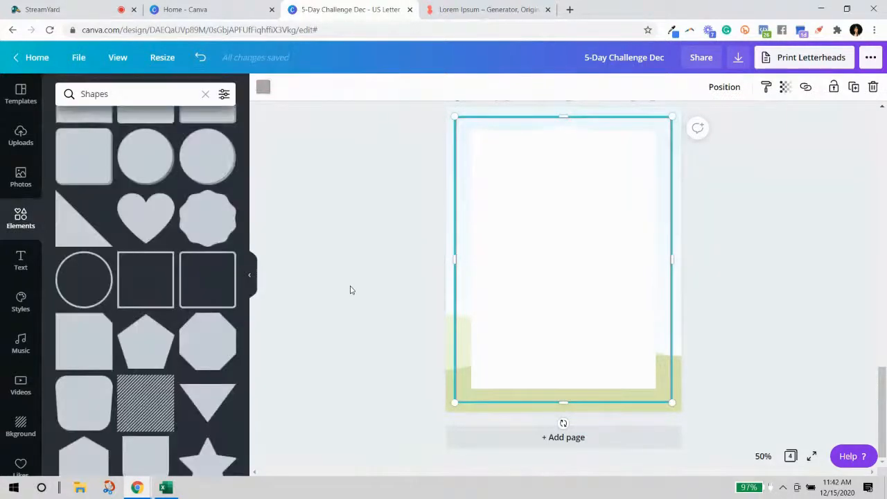
Lock the grey outline frame in place.
{"action": "left_click", "coordinate": [618, 251]}
{"action": "left_click", "coordinate": [727, 88]}
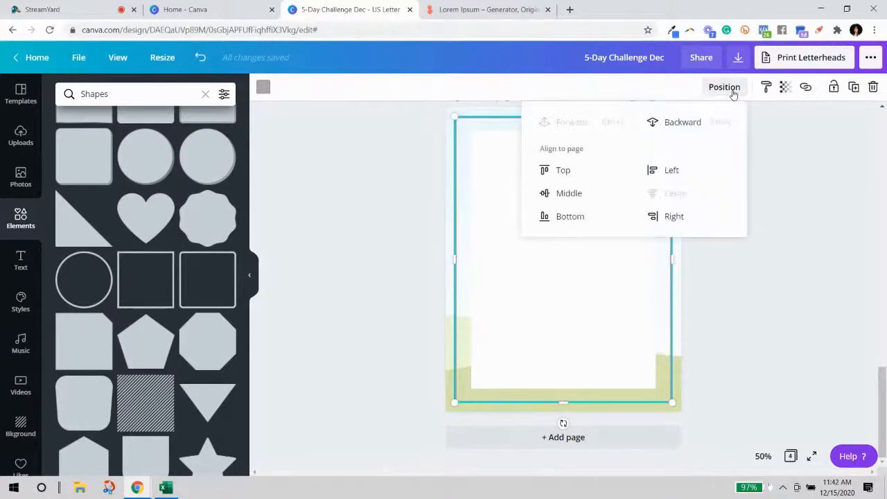
{"action": "left_click", "coordinate": [799, 241]}
{"action": "left_click", "coordinate": [573, 258]}
{"action": "left_click", "coordinate": [768, 255]}
{"action": "left_click", "coordinate": [671, 221]}
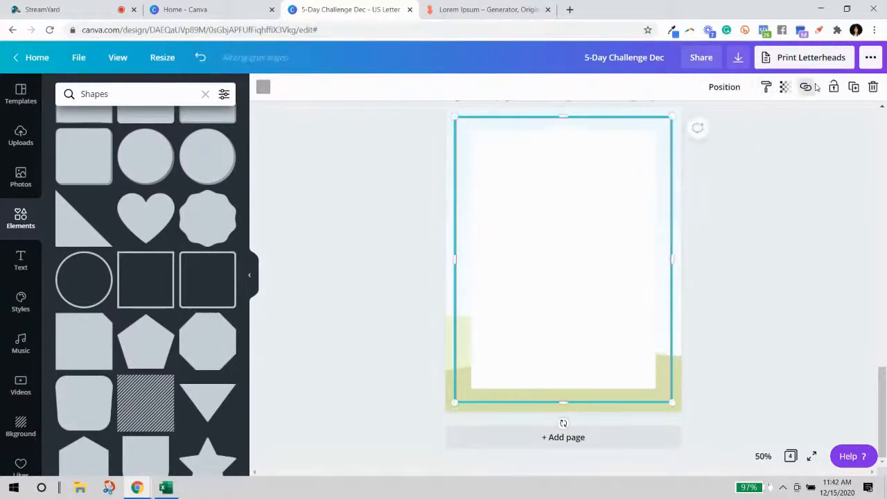
{"action": "left_click", "coordinate": [833, 90]}
{"action": "left_click", "coordinate": [814, 149]}
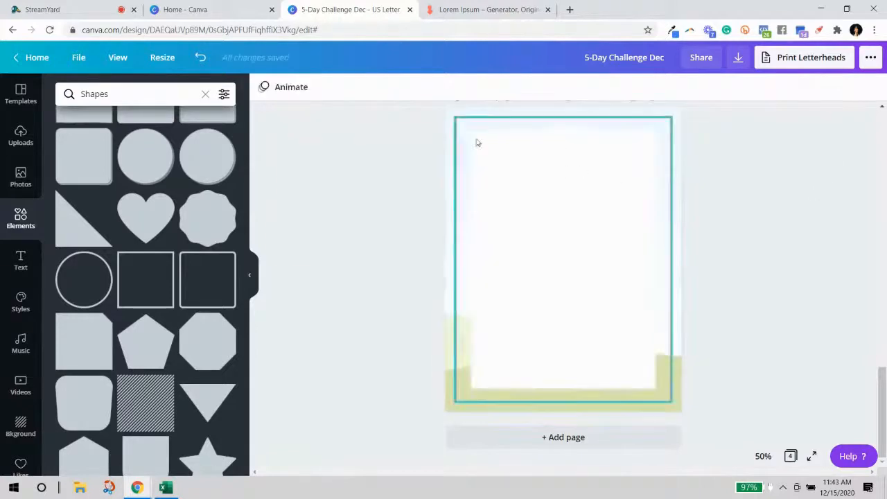
{"action": "left_click", "coordinate": [499, 227]}
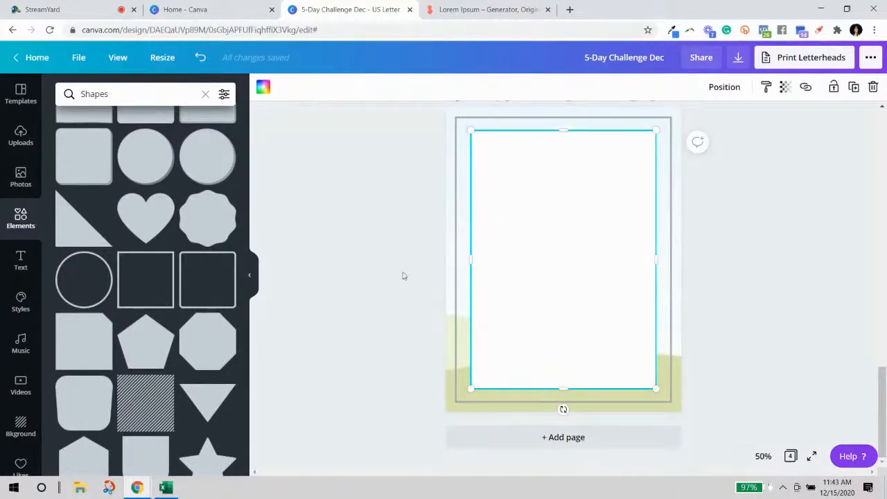
{"action": "left_click", "coordinate": [707, 281]}
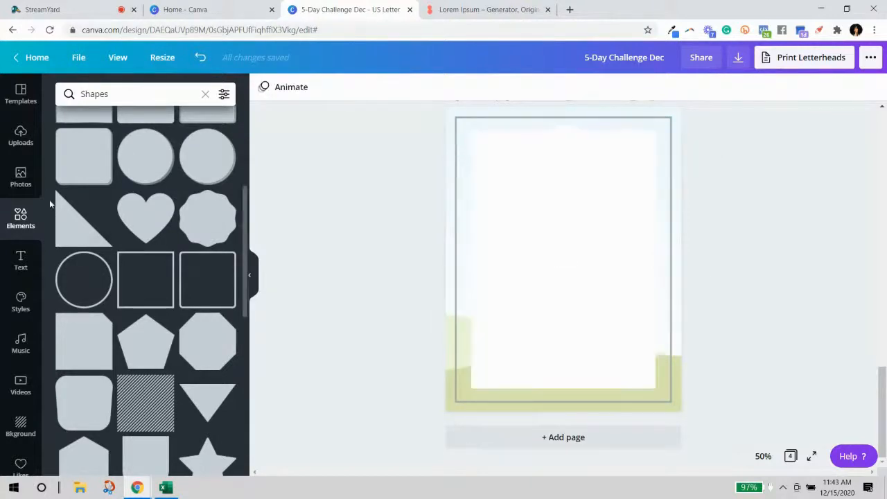
Add a heading at the top of page 4, centred, in Playlist Script font.
{"action": "left_click", "coordinate": [20, 258]}
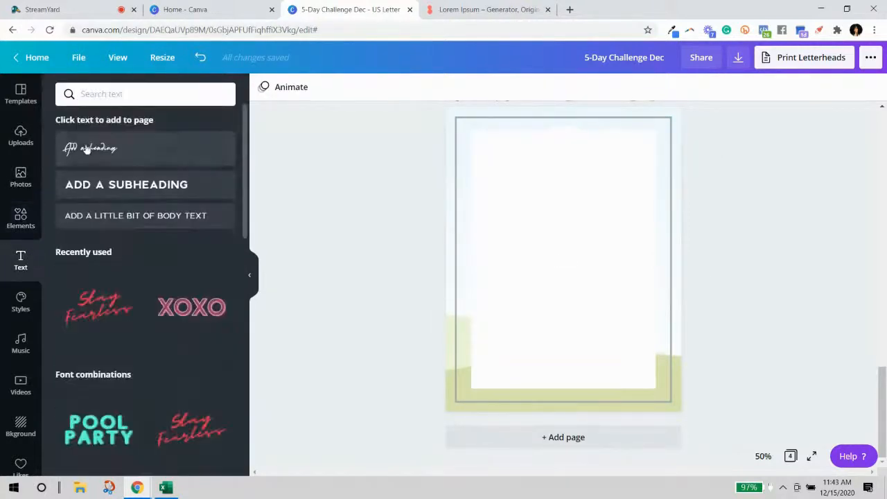
{"action": "left_click", "coordinate": [101, 151]}
{"action": "left_click", "coordinate": [614, 273]}
{"action": "left_click_drag", "start_coordinate": [564, 258], "coordinate": [568, 174]}
{"action": "left_click", "coordinate": [316, 92]}
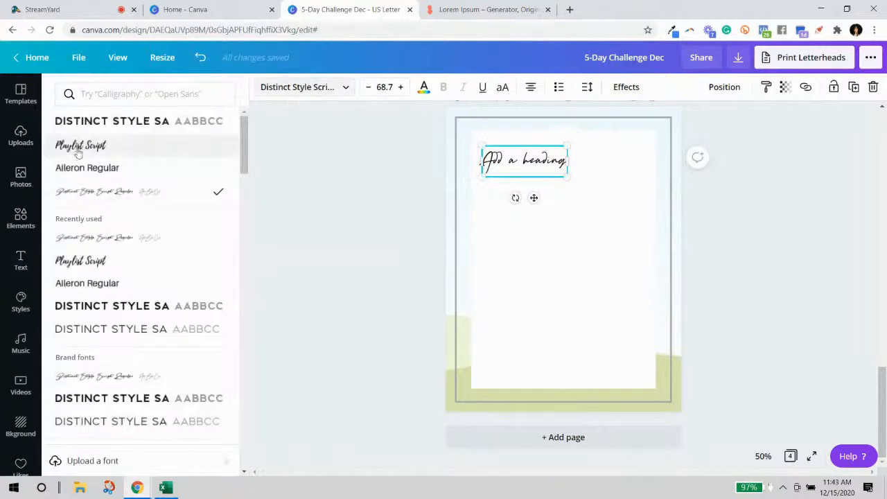
{"action": "left_click", "coordinate": [80, 145]}
{"action": "left_click", "coordinate": [584, 164]}
{"action": "left_click_drag", "start_coordinate": [591, 175], "coordinate": [575, 173]}
{"action": "left_click_drag", "start_coordinate": [585, 159], "coordinate": [588, 158]}
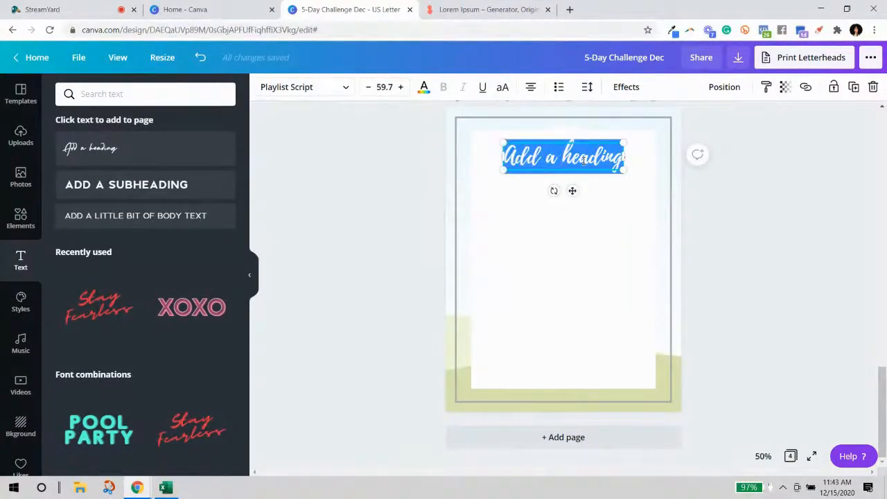
Change the heading text to 'workbook page' and nudge it down on the centre line.
{"action": "type", "text": "wORKBOOK"}
{"action": "key", "text": "BackSpace"}
{"action": "key", "text": "BackSpace"}
{"action": "key", "text": "BackSpace"}
{"action": "key", "text": "BackSpace"}
{"action": "key", "text": "BackSpace"}
{"action": "key", "text": "BackSpace"}
{"action": "key", "text": "BackSpace"}
{"action": "key", "text": "BackSpace"}
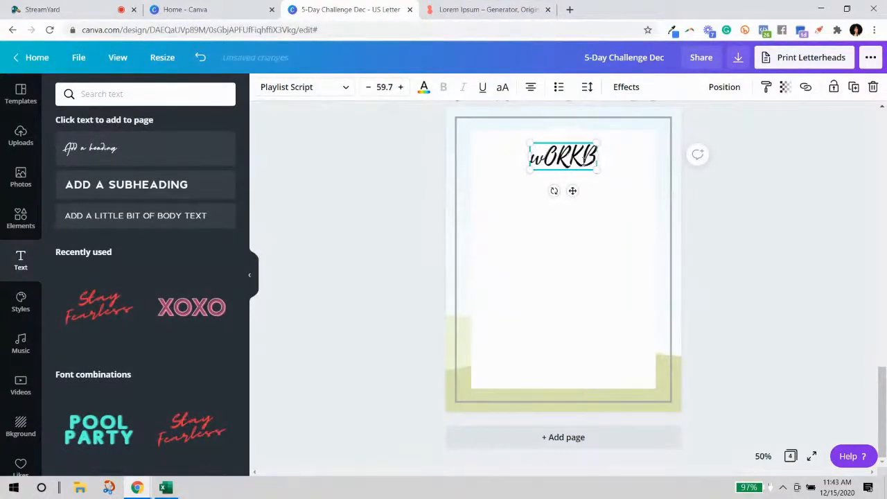
{"action": "type", "text": "workbook page"}
{"action": "left_click", "coordinate": [760, 225]}
{"action": "left_click_drag", "start_coordinate": [537, 152], "coordinate": [537, 158]}
{"action": "left_click", "coordinate": [724, 220]}
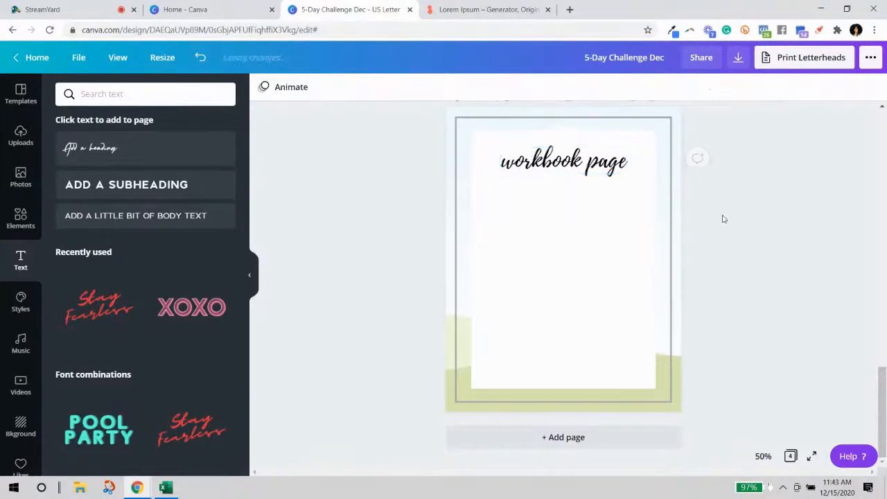
{"action": "left_click", "coordinate": [541, 165]}
{"action": "left_click", "coordinate": [517, 211]}
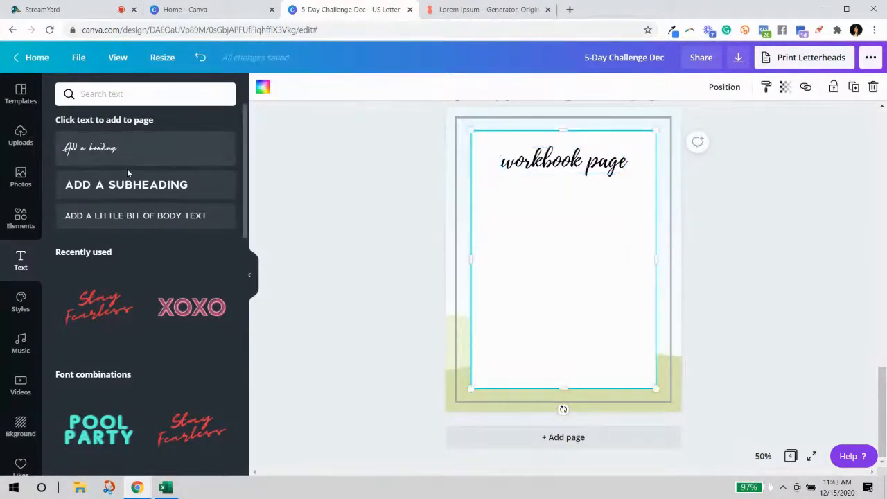
{"action": "scroll", "coordinate": [481, 223], "scroll_direction": "up", "scroll_amount": 3}
Paste page 3's lorem ipsum text onto page 4 below the heading.
{"action": "left_click", "coordinate": [502, 176]}
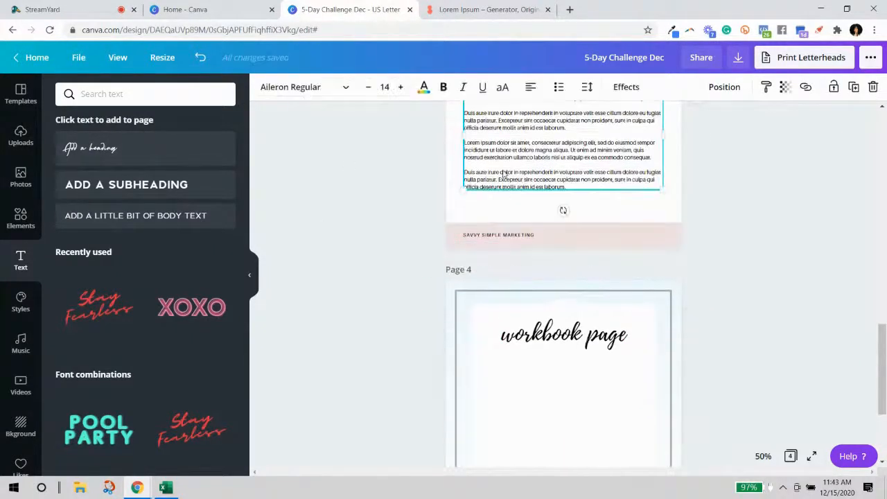
{"action": "scroll", "coordinate": [575, 185], "scroll_direction": "up", "scroll_amount": 1}
{"action": "scroll", "coordinate": [577, 185], "scroll_direction": "up", "scroll_amount": 2}
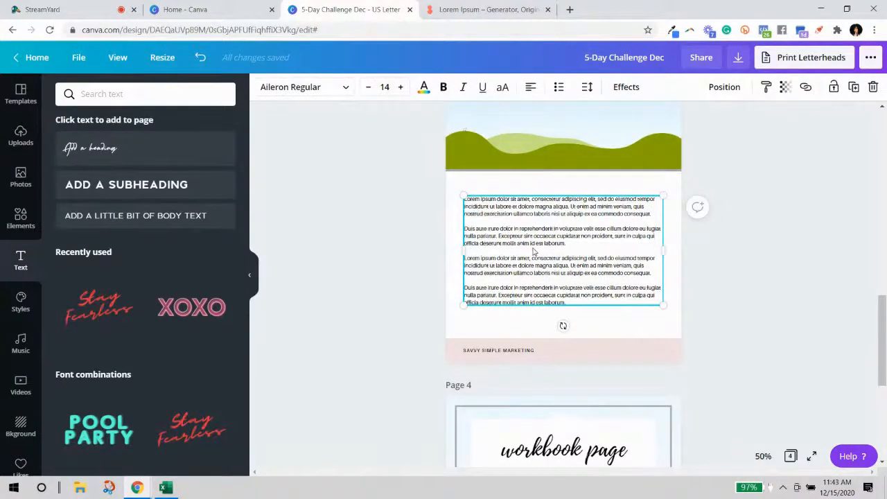
{"action": "scroll", "coordinate": [575, 278], "scroll_direction": "down", "scroll_amount": 5}
{"action": "left_click", "coordinate": [526, 275]}
{"action": "key", "text": "ctrl+v"}
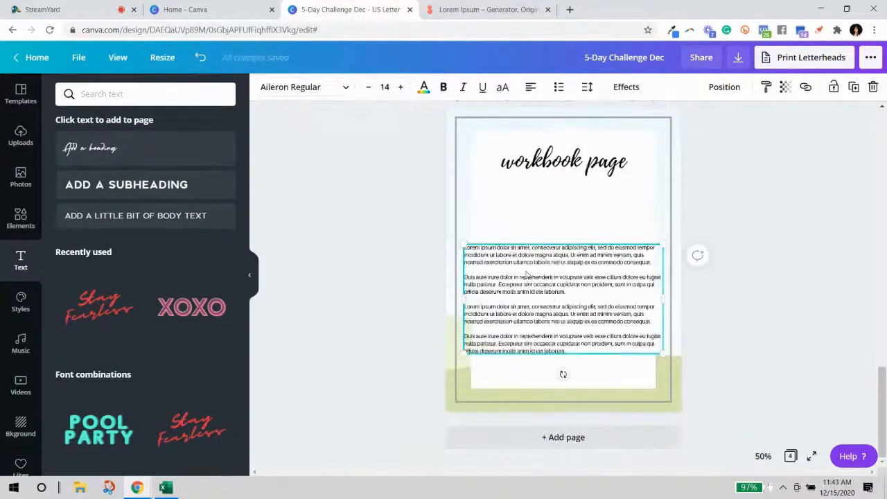
{"action": "left_click_drag", "start_coordinate": [663, 299], "coordinate": [547, 241]}
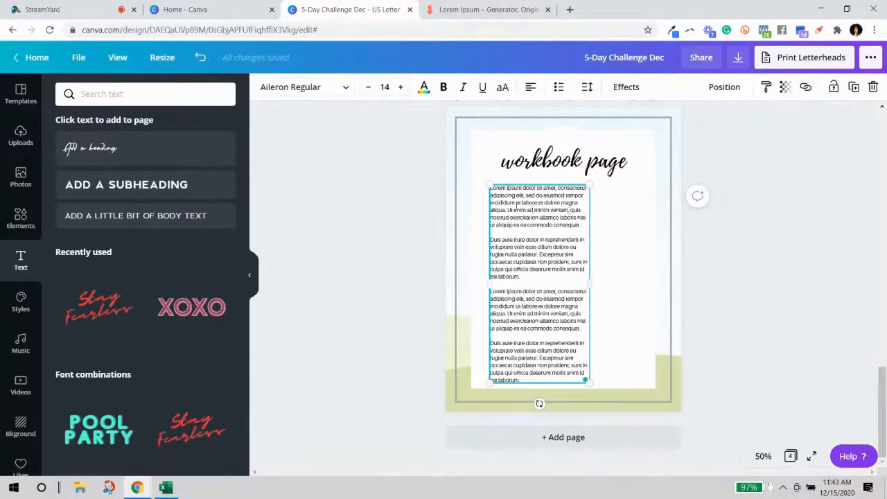
Trim the pasted text to its first sentence and widen the box to full width.
{"action": "left_click_drag", "start_coordinate": [508, 210], "coordinate": [572, 378]}
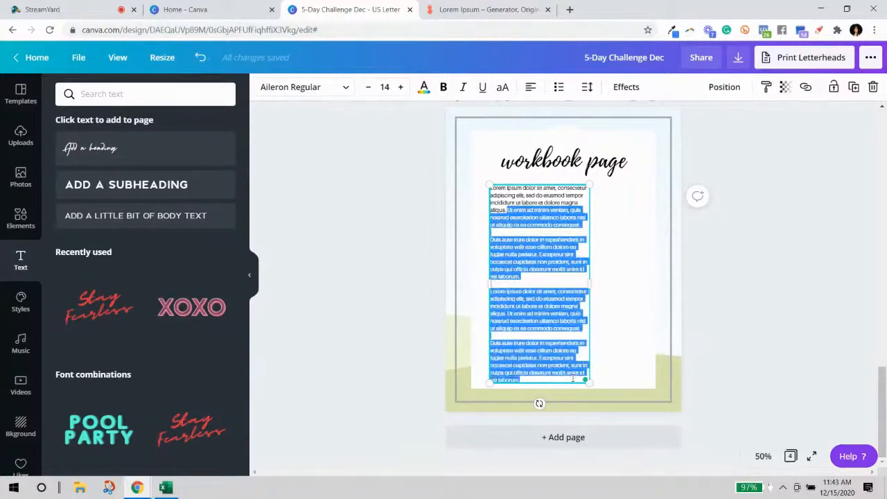
{"action": "key", "text": "BackSpace"}
{"action": "left_click_drag", "start_coordinate": [591, 200], "coordinate": [641, 196]}
{"action": "left_click", "coordinate": [532, 215]}
{"action": "left_click", "coordinate": [538, 200]}
{"action": "left_click", "coordinate": [487, 205]}
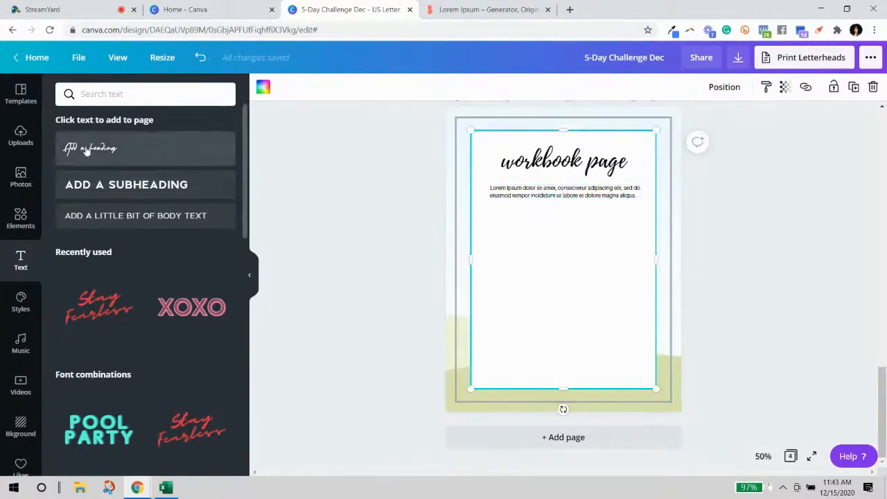
Add a square outline to page 4 and zoom the view to 100%.
{"action": "left_click", "coordinate": [21, 220]}
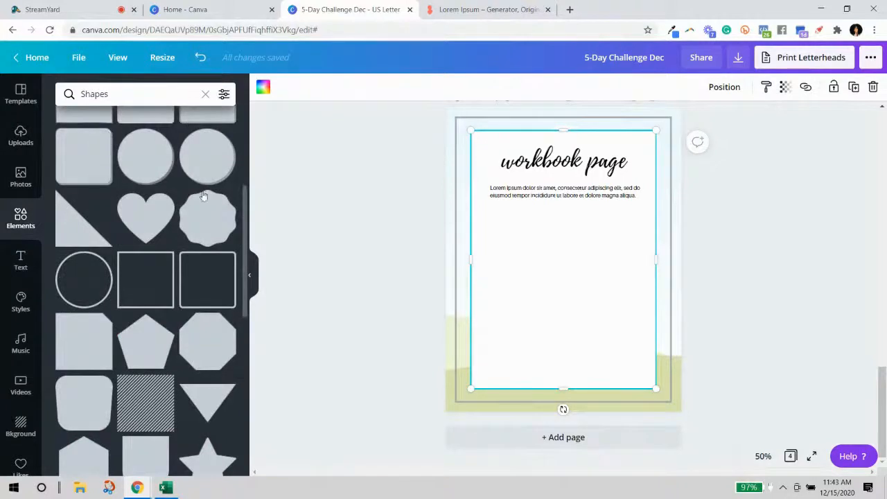
{"action": "scroll", "coordinate": [203, 196], "scroll_direction": "up", "scroll_amount": 3}
{"action": "scroll", "coordinate": [208, 249], "scroll_direction": "down", "scroll_amount": 4}
{"action": "left_click", "coordinate": [144, 222]}
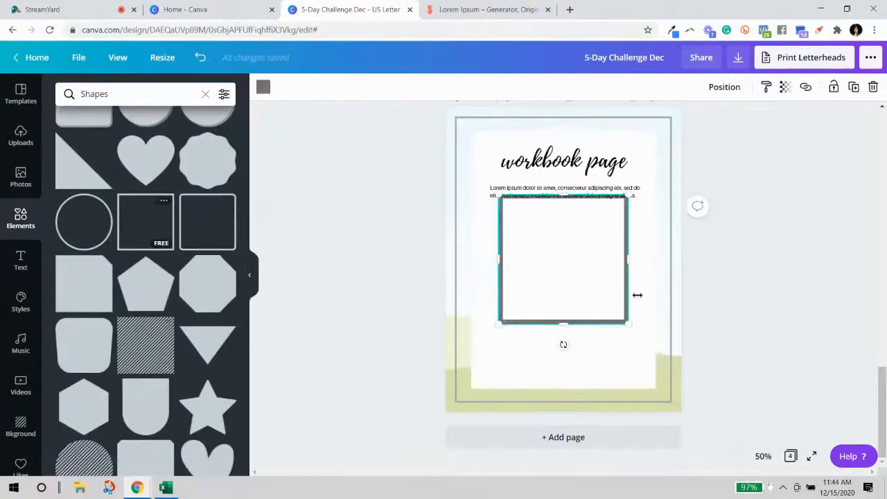
{"action": "left_click_drag", "start_coordinate": [627, 323], "coordinate": [502, 217]}
{"action": "left_click", "coordinate": [588, 237]}
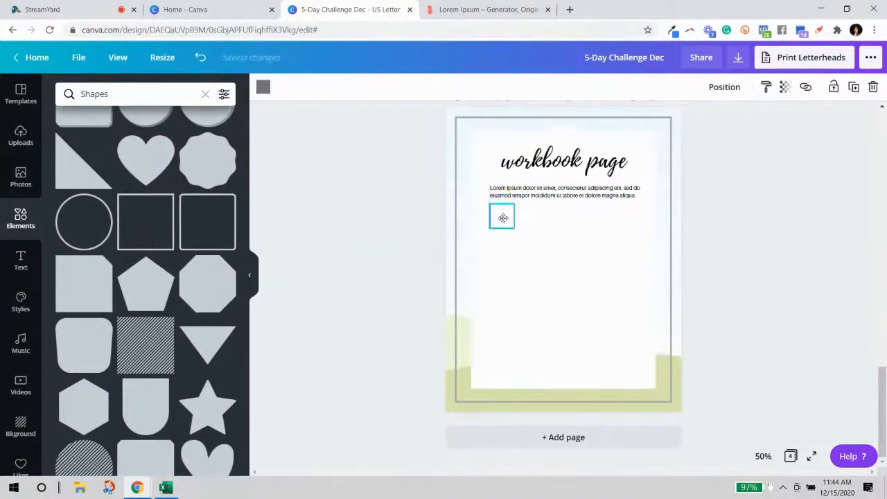
{"action": "left_click", "coordinate": [761, 451]}
{"action": "left_click", "coordinate": [759, 276]}
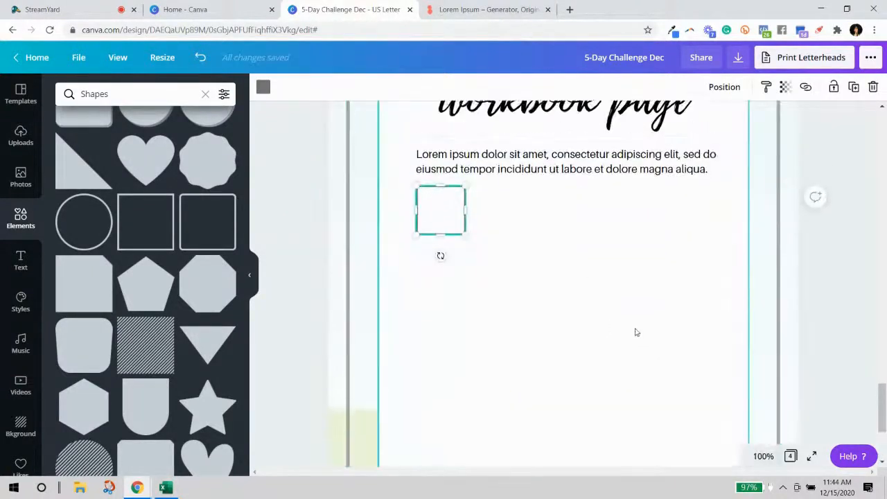
Reshape the outline into a wide answer box just below the lorem ipsum text.
{"action": "left_click_drag", "start_coordinate": [439, 321], "coordinate": [439, 303]}
{"action": "left_click", "coordinate": [516, 311]}
{"action": "left_click", "coordinate": [454, 296]}
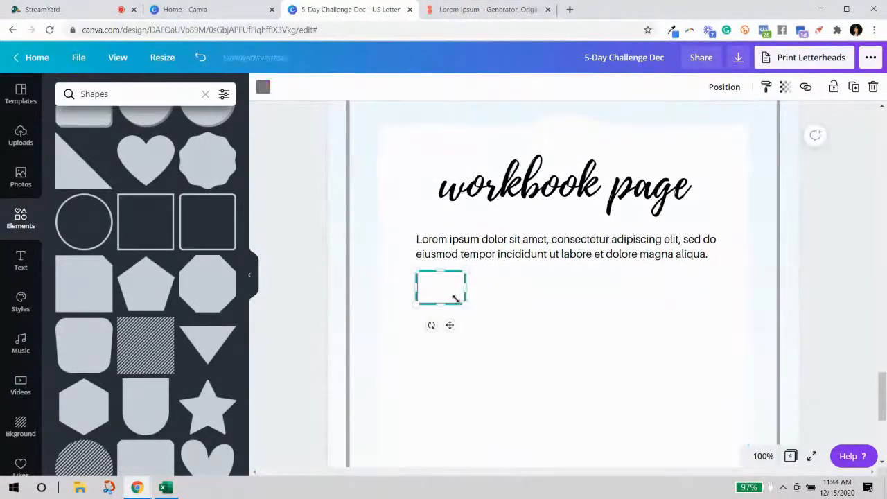
{"action": "left_click_drag", "start_coordinate": [465, 302], "coordinate": [721, 279]}
{"action": "left_click", "coordinate": [426, 348]}
{"action": "left_click", "coordinate": [430, 287]}
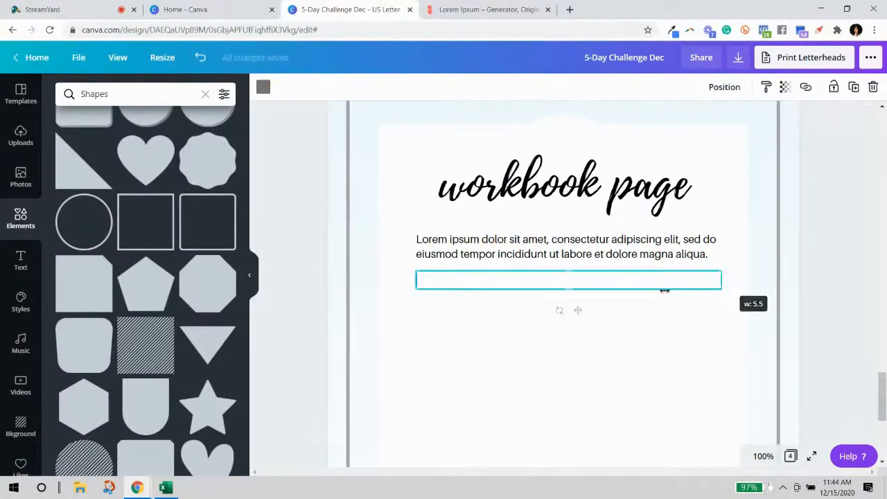
{"action": "left_click_drag", "start_coordinate": [566, 291], "coordinate": [572, 335]}
{"action": "left_click", "coordinate": [848, 321]}
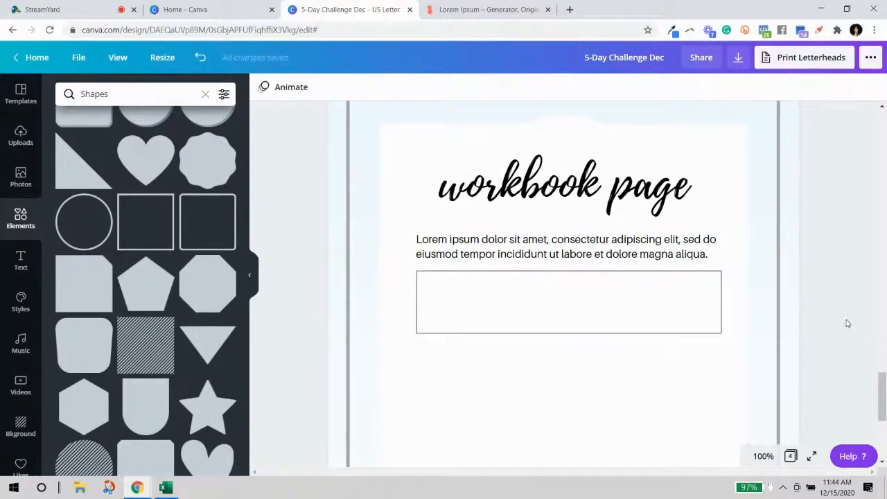
{"action": "scroll", "coordinate": [846, 323], "scroll_direction": "down", "scroll_amount": 2}
{"action": "left_click", "coordinate": [604, 182]}
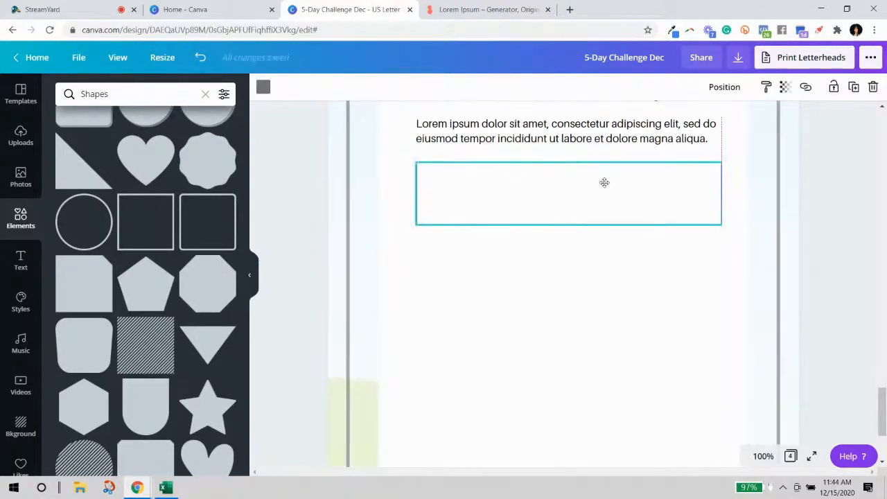
{"action": "left_click_drag", "start_coordinate": [604, 182], "coordinate": [604, 179]}
Select the answer box together with the prompt text above it.
{"action": "left_click", "coordinate": [802, 237]}
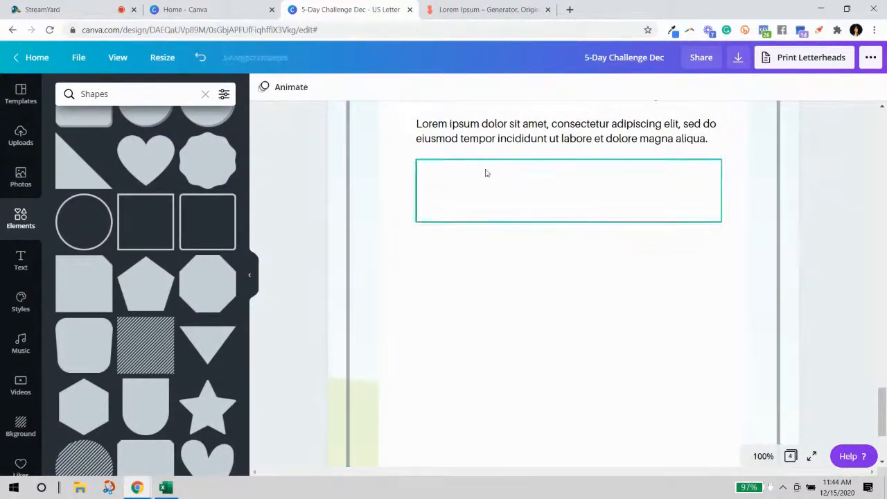
{"action": "left_click", "coordinate": [499, 213]}
{"action": "scroll", "coordinate": [575, 272], "scroll_direction": "up", "scroll_amount": 1}
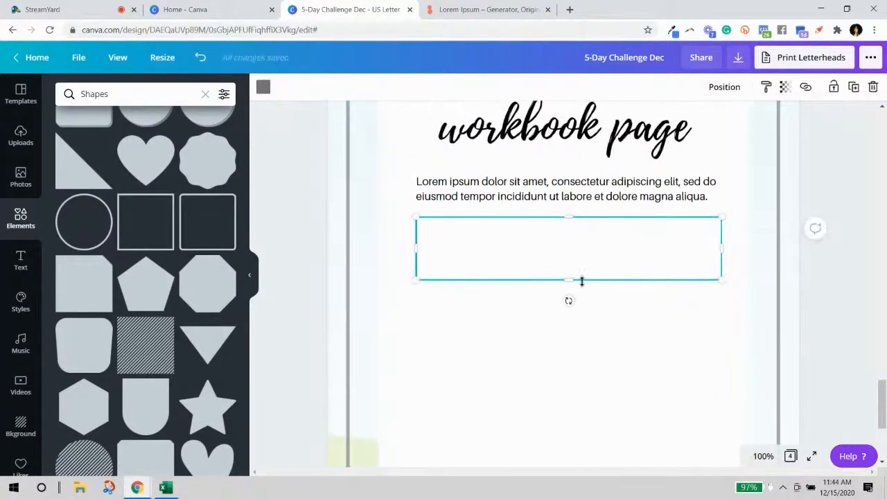
{"action": "left_click", "coordinate": [574, 199], "text": "shift"}
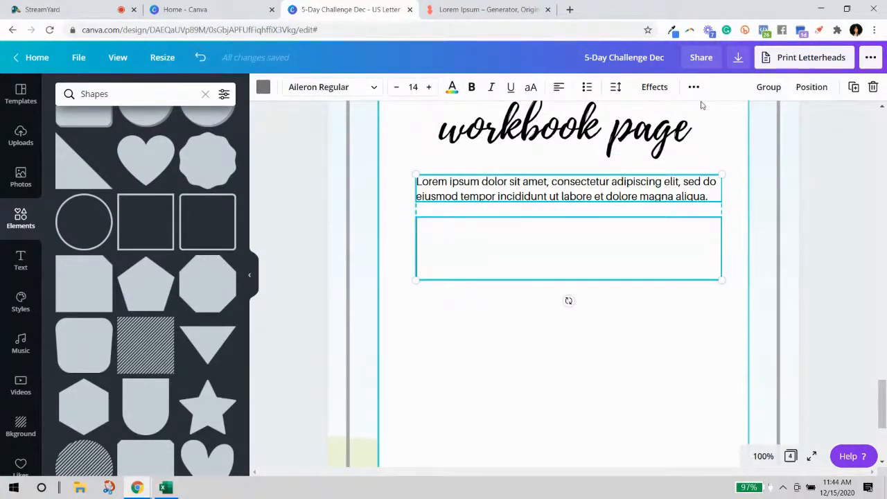
Duplicate the prompt and answer box twice, stacking each copy below the previous one.
{"action": "key", "text": "ctrl+d"}
{"action": "left_click_drag", "start_coordinate": [574, 211], "coordinate": [565, 320]}
{"action": "scroll", "coordinate": [608, 291], "scroll_direction": "down", "scroll_amount": 3}
{"action": "key", "text": "ctrl+d"}
{"action": "scroll", "coordinate": [596, 284], "scroll_direction": "down", "scroll_amount": 2}
{"action": "left_click_drag", "start_coordinate": [585, 173], "coordinate": [568, 291]}
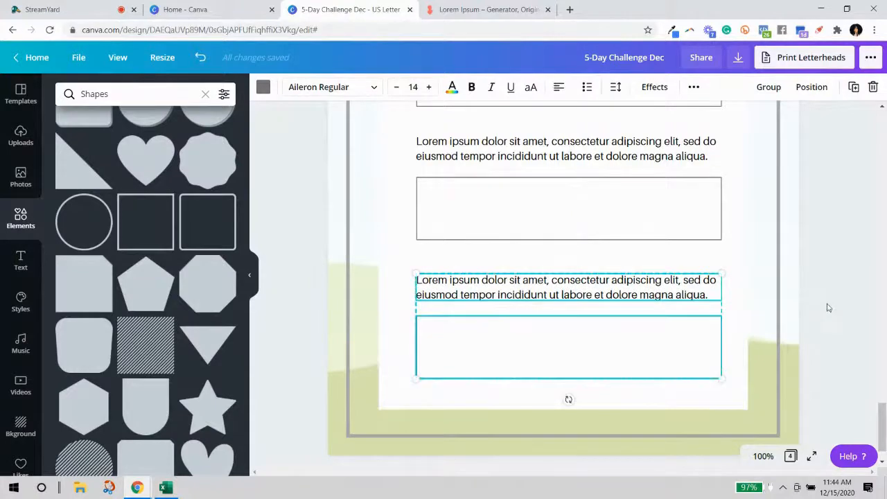
{"action": "left_click", "coordinate": [709, 310]}
{"action": "scroll", "coordinate": [618, 273], "scroll_direction": "up", "scroll_amount": 2}
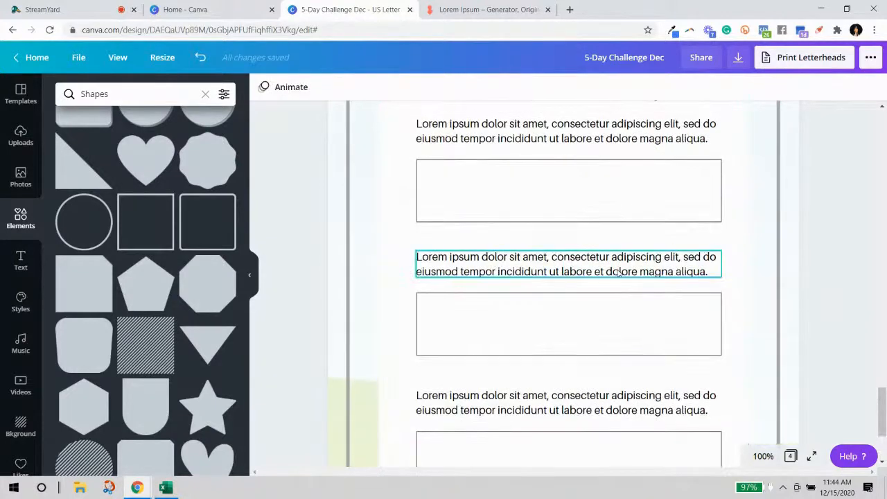
{"action": "scroll", "coordinate": [618, 273], "scroll_direction": "up", "scroll_amount": 2}
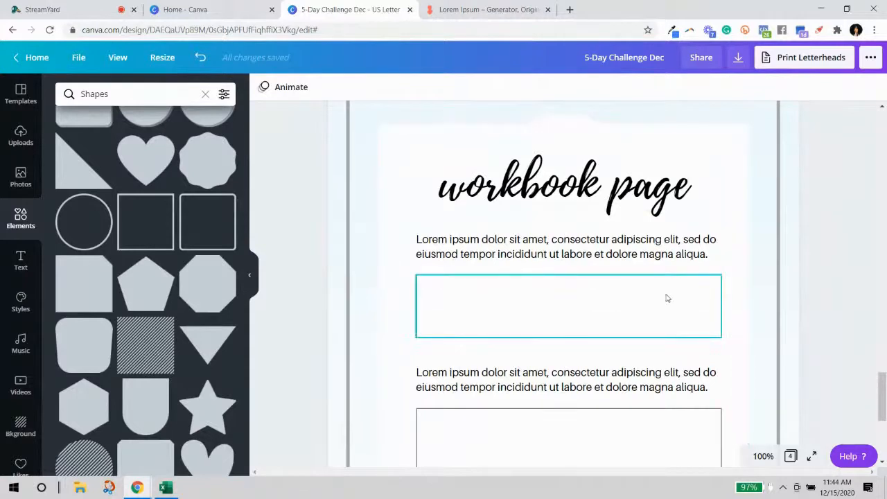
{"action": "scroll", "coordinate": [760, 297], "scroll_direction": "down", "scroll_amount": 1}
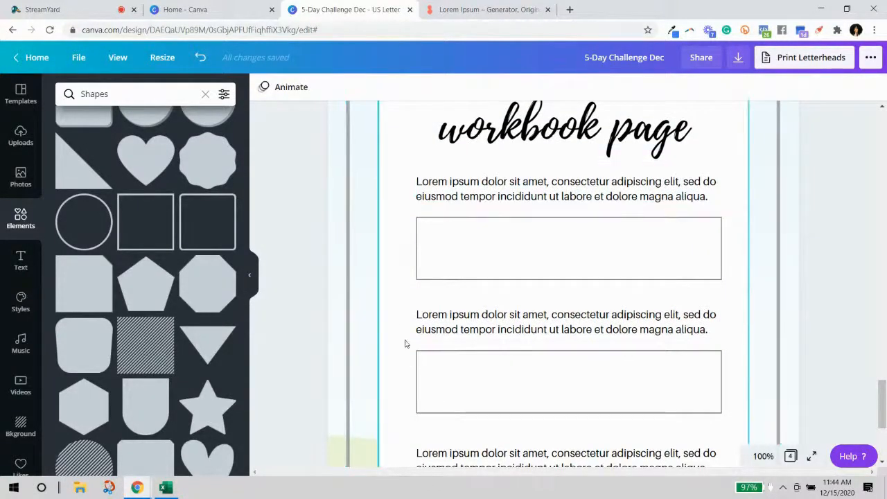
{"action": "scroll", "coordinate": [426, 419], "scroll_direction": "down", "scroll_amount": 3}
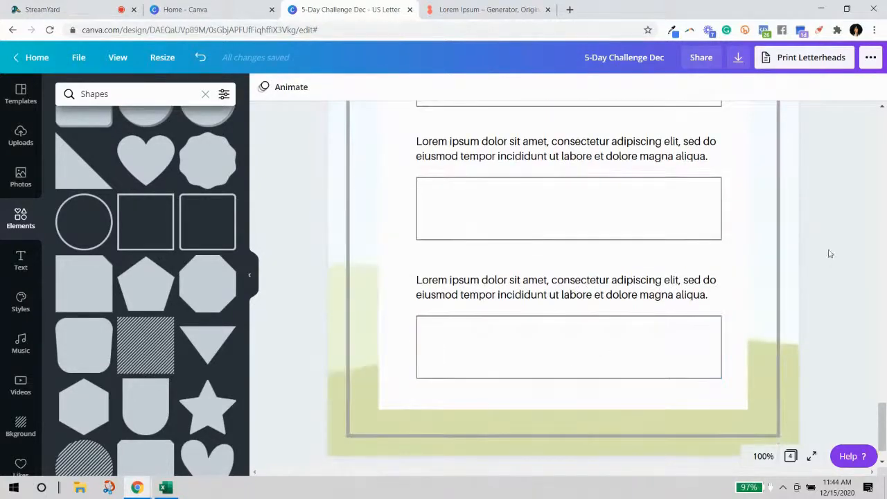
{"action": "scroll", "coordinate": [835, 267], "scroll_direction": "up", "scroll_amount": 4}
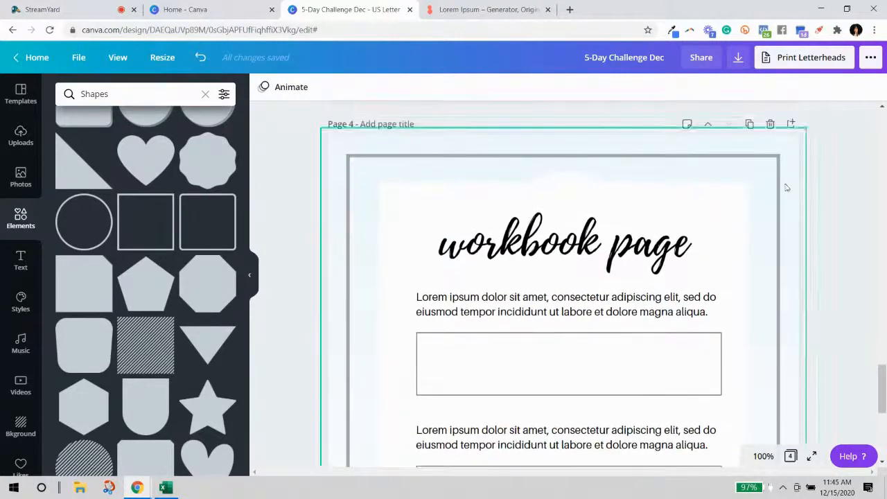
Recolour page 4's border frame light pink.
{"action": "left_click", "coordinate": [778, 178]}
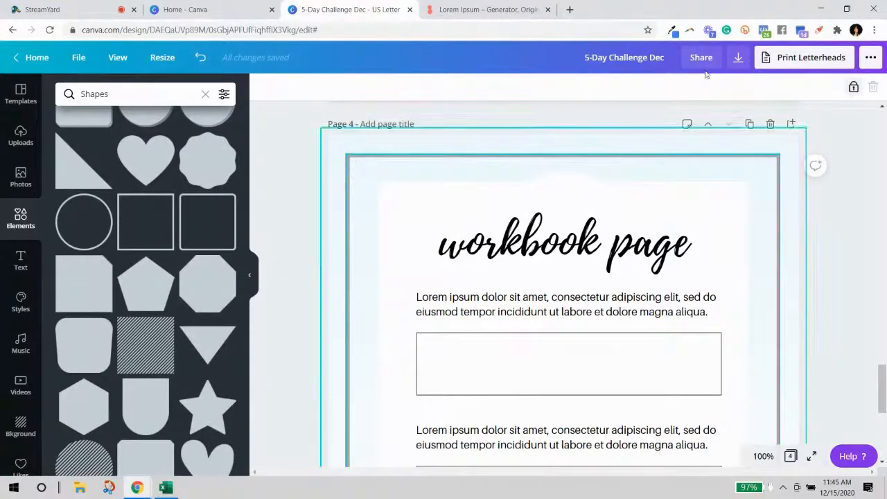
{"action": "left_click", "coordinate": [263, 86]}
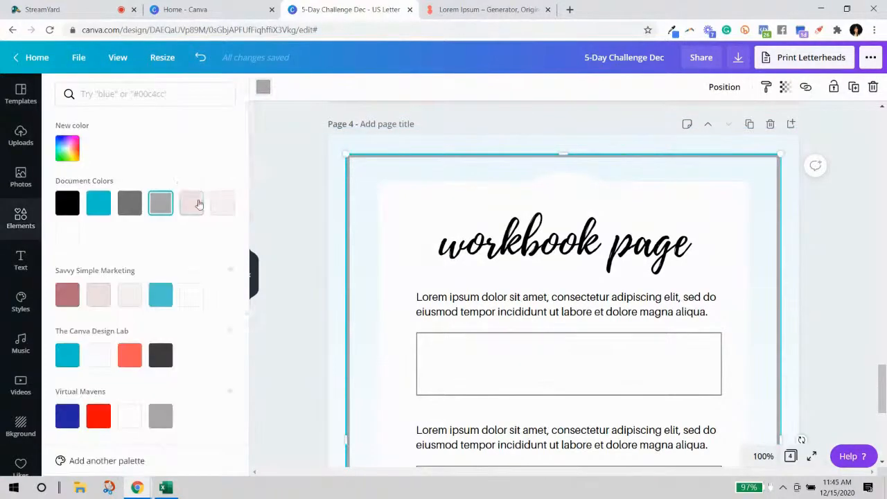
{"action": "left_click", "coordinate": [190, 211]}
{"action": "left_click", "coordinate": [825, 204]}
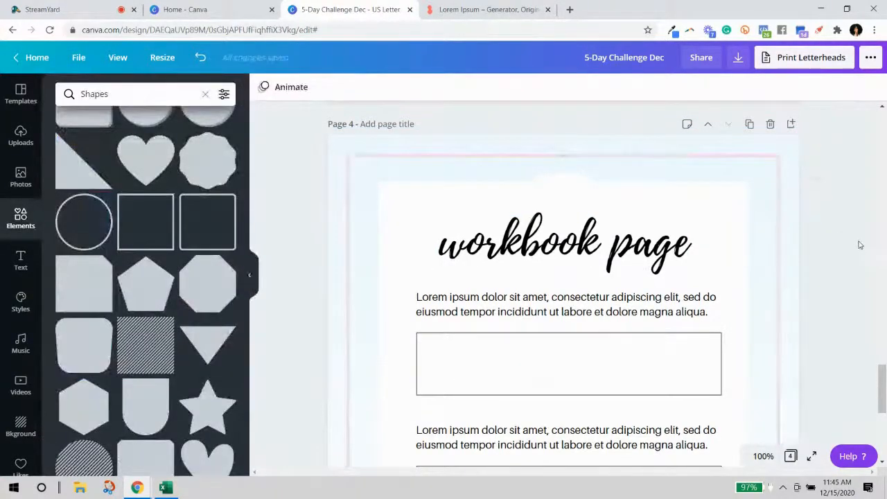
{"action": "scroll", "coordinate": [856, 243], "scroll_direction": "down", "scroll_amount": 2}
{"action": "scroll", "coordinate": [835, 232], "scroll_direction": "up", "scroll_amount": 2}
Give all three answer boxes pale grey outlines.
{"action": "left_click", "coordinate": [695, 291]}
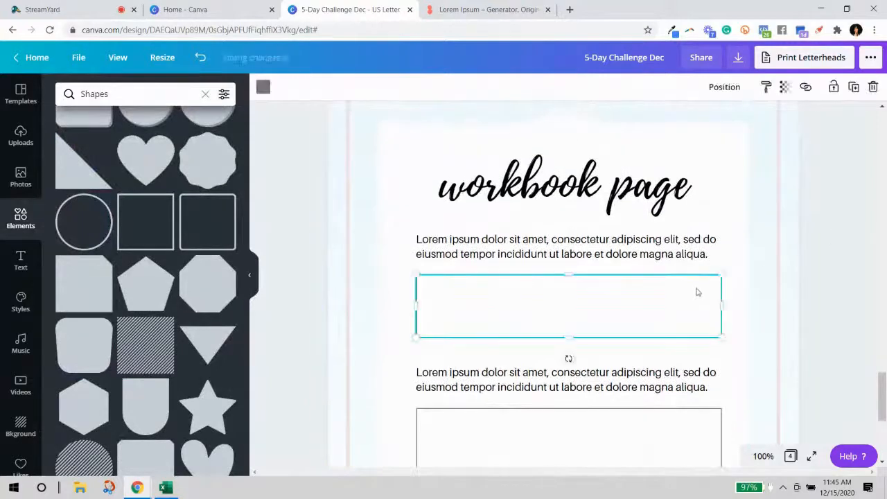
{"action": "left_click", "coordinate": [616, 445], "text": "shift"}
{"action": "scroll", "coordinate": [675, 413], "scroll_direction": "down", "scroll_amount": 3}
{"action": "left_click", "coordinate": [649, 412], "text": "shift"}
{"action": "left_click", "coordinate": [263, 87]}
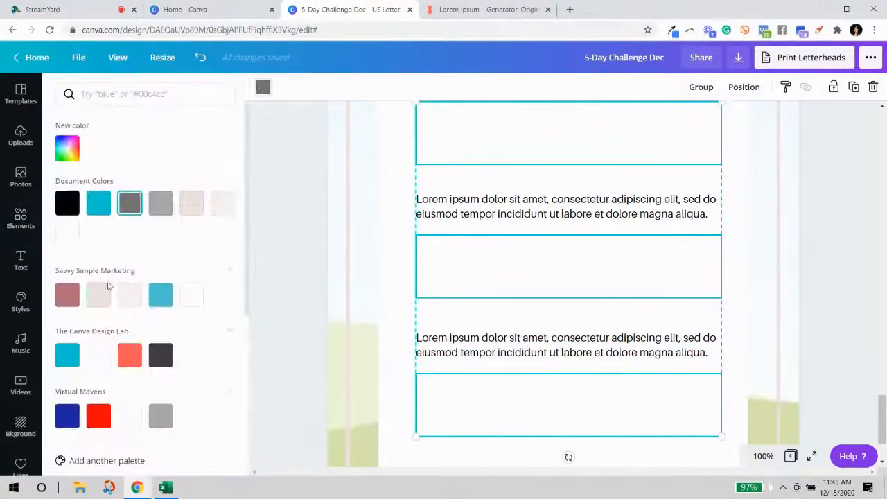
{"action": "left_click", "coordinate": [820, 271]}
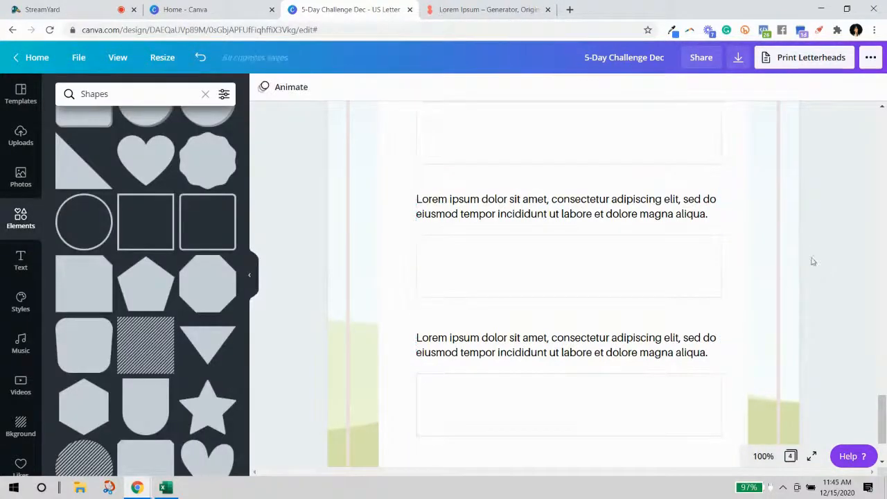
{"action": "scroll", "coordinate": [876, 305], "scroll_direction": "down", "scroll_amount": 1}
{"action": "scroll", "coordinate": [874, 309], "scroll_direction": "up", "scroll_amount": 2}
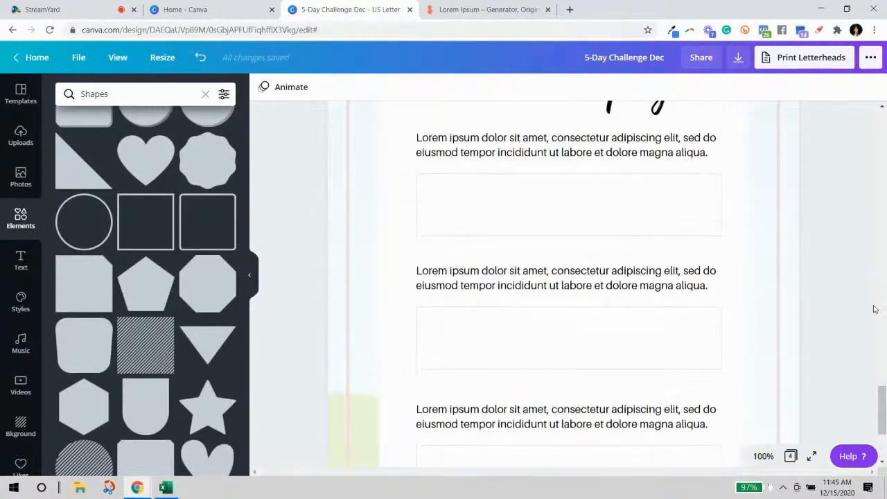
Add a new blank page 5 after page 4.
{"action": "left_click", "coordinate": [630, 209]}
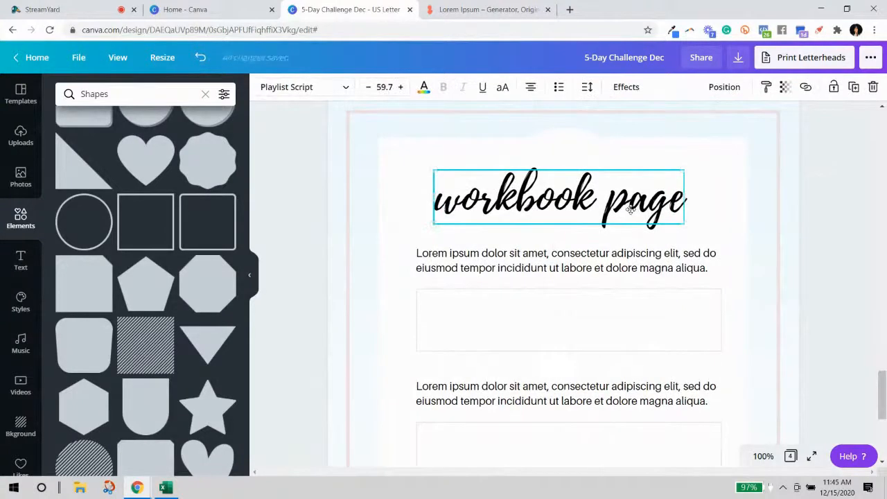
{"action": "scroll", "coordinate": [851, 293], "scroll_direction": "down", "scroll_amount": 2}
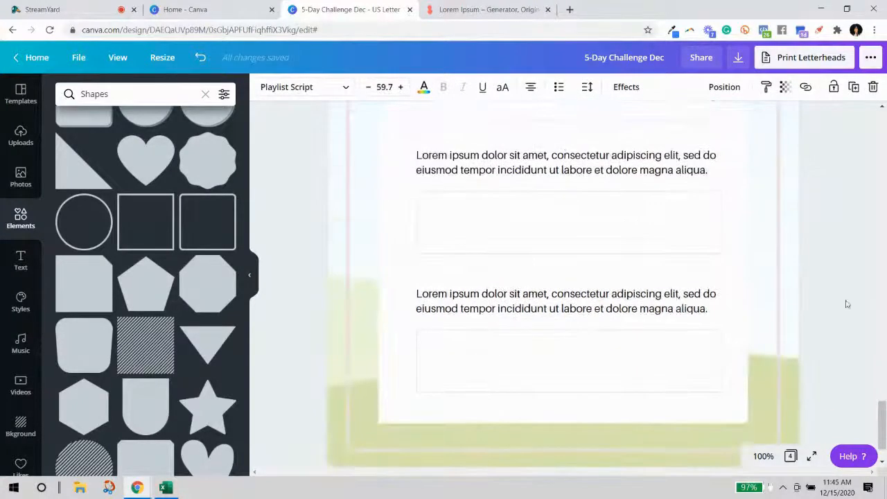
{"action": "left_click", "coordinate": [625, 440]}
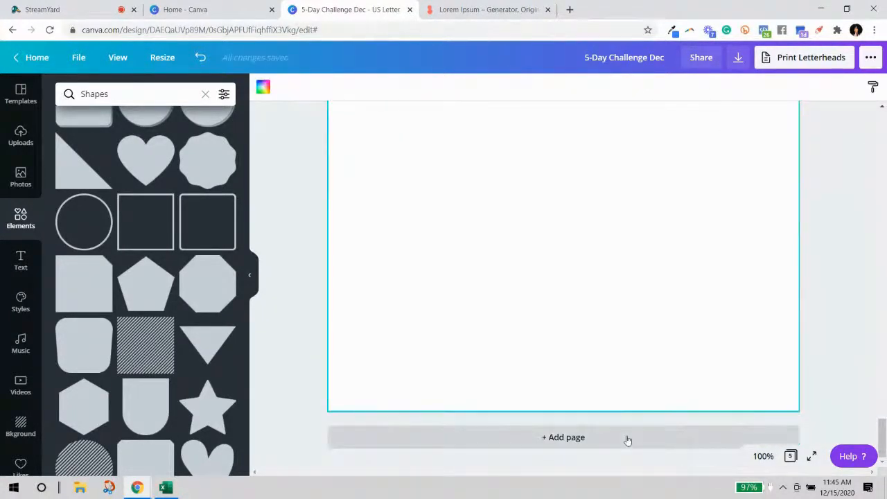
At 75% zoom, add a plain solid line to page 5 near the top.
{"action": "left_click", "coordinate": [762, 457]}
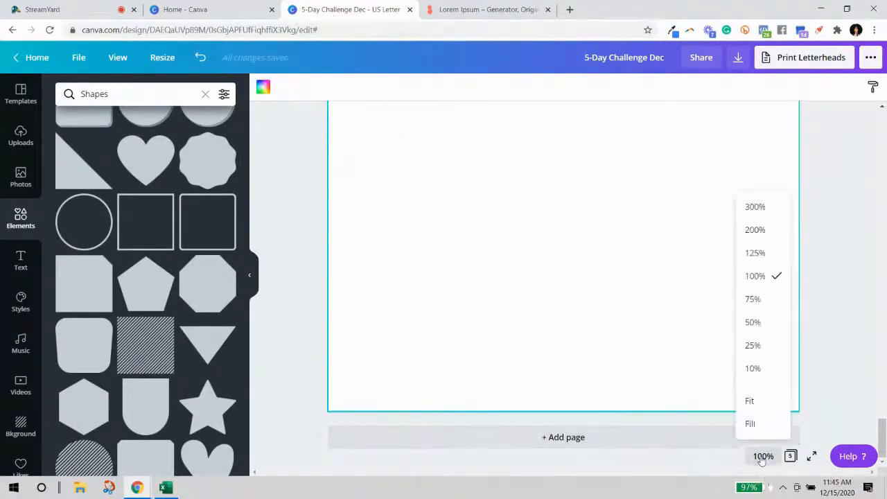
{"action": "left_click", "coordinate": [755, 300]}
{"action": "scroll", "coordinate": [757, 307], "scroll_direction": "up", "scroll_amount": 2}
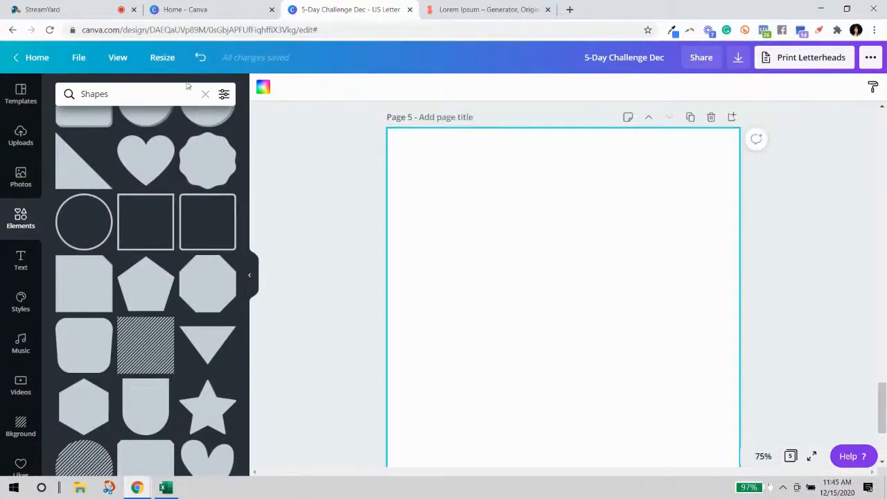
{"action": "left_click", "coordinate": [205, 95]}
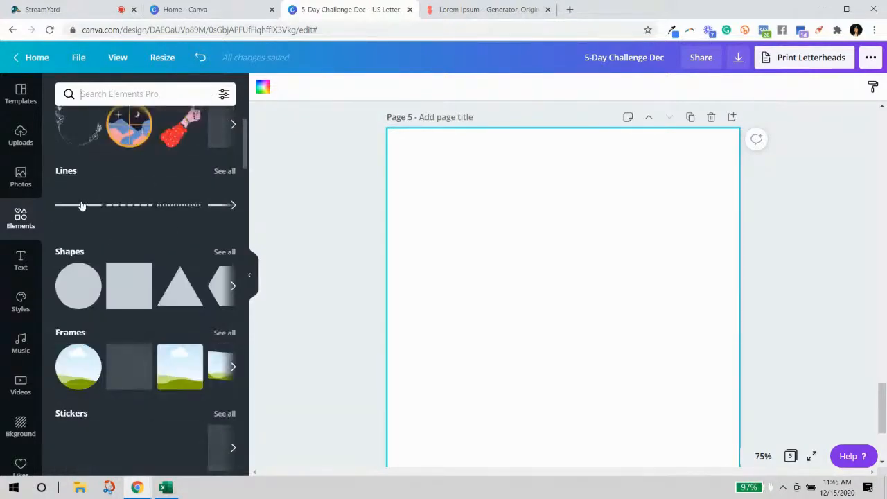
{"action": "left_click", "coordinate": [82, 205]}
{"action": "left_click_drag", "start_coordinate": [488, 357], "coordinate": [464, 208]}
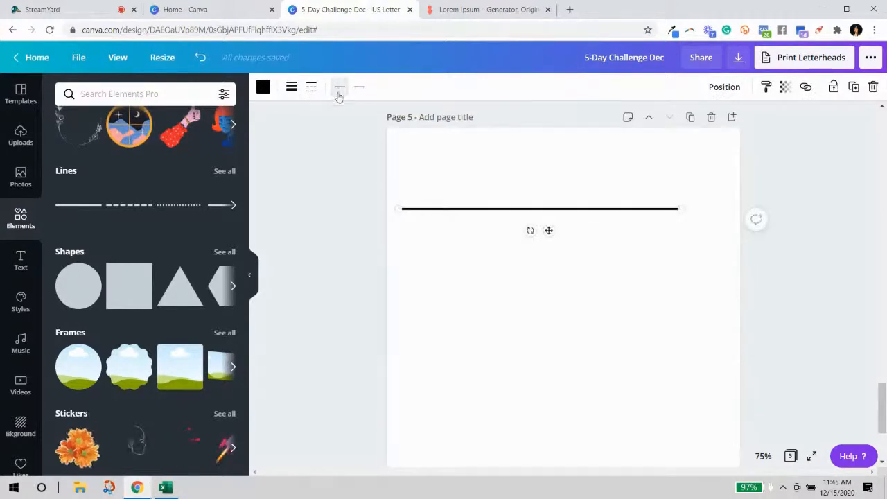
Thin the line to a Line weight of 1.
{"action": "left_click", "coordinate": [292, 88]}
{"action": "left_click_drag", "start_coordinate": [354, 121], "coordinate": [338, 123]}
{"action": "left_click", "coordinate": [853, 373]}
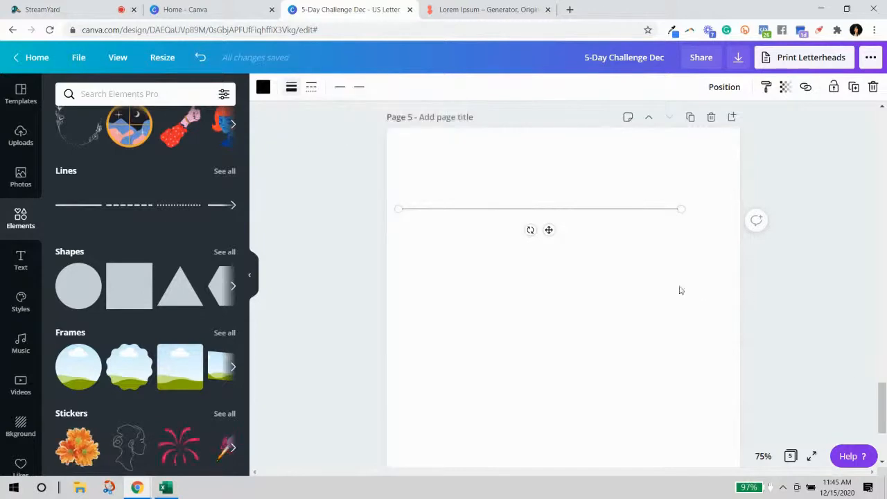
{"action": "left_click", "coordinate": [684, 292]}
{"action": "left_click", "coordinate": [463, 207]}
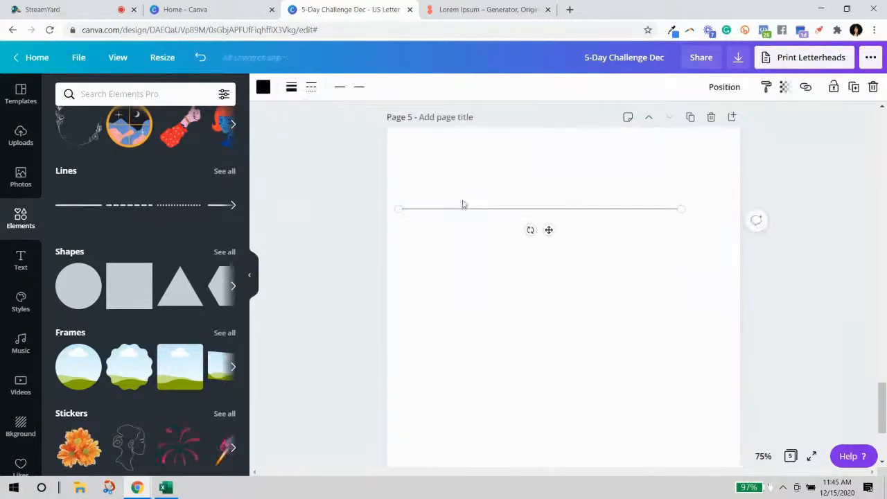
{"action": "left_click", "coordinate": [292, 88]}
{"action": "left_click", "coordinate": [289, 188]}
Stretch the line to both page edges, then duplicate it and place the copy just below.
{"action": "left_click_drag", "start_coordinate": [524, 208], "coordinate": [531, 208]}
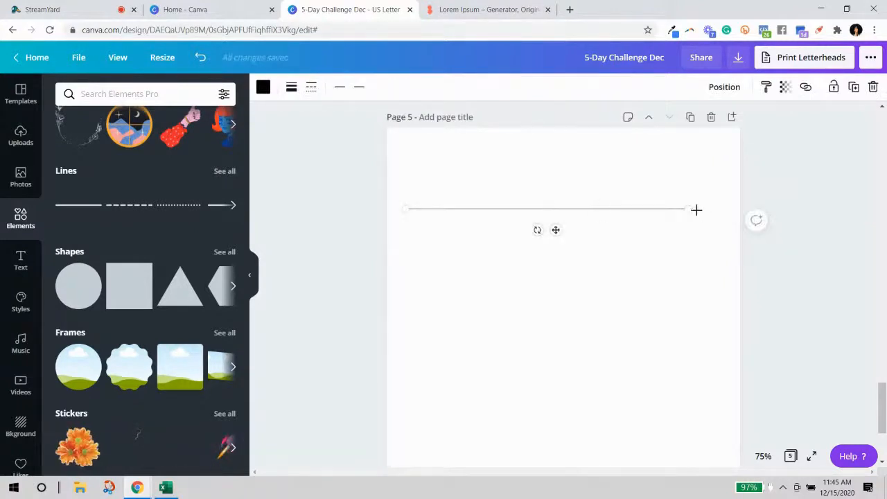
{"action": "left_click_drag", "start_coordinate": [688, 207], "coordinate": [740, 210]}
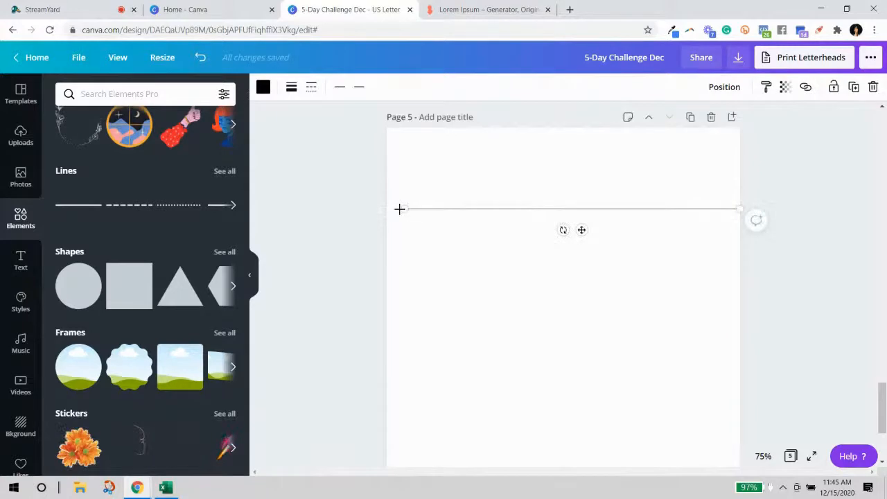
{"action": "left_click_drag", "start_coordinate": [407, 207], "coordinate": [373, 208]}
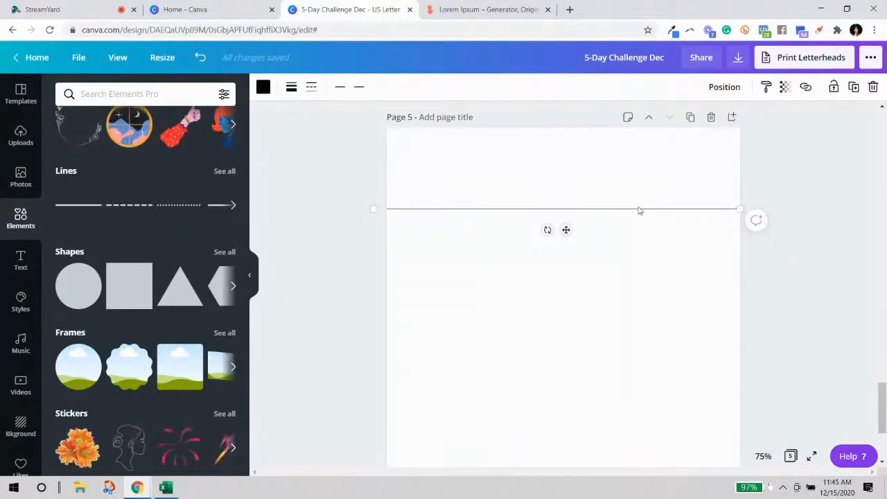
{"action": "key", "text": "ctrl+d"}
{"action": "left_click_drag", "start_coordinate": [638, 220], "coordinate": [638, 230]}
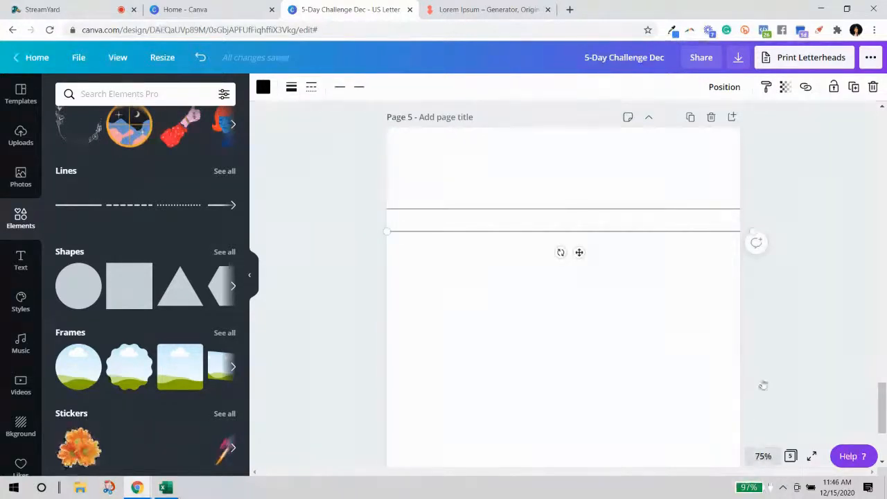
At 100% zoom, nudge the lower line up slightly to tighten the spacing between lines.
{"action": "left_click", "coordinate": [762, 456]}
{"action": "left_click", "coordinate": [766, 277]}
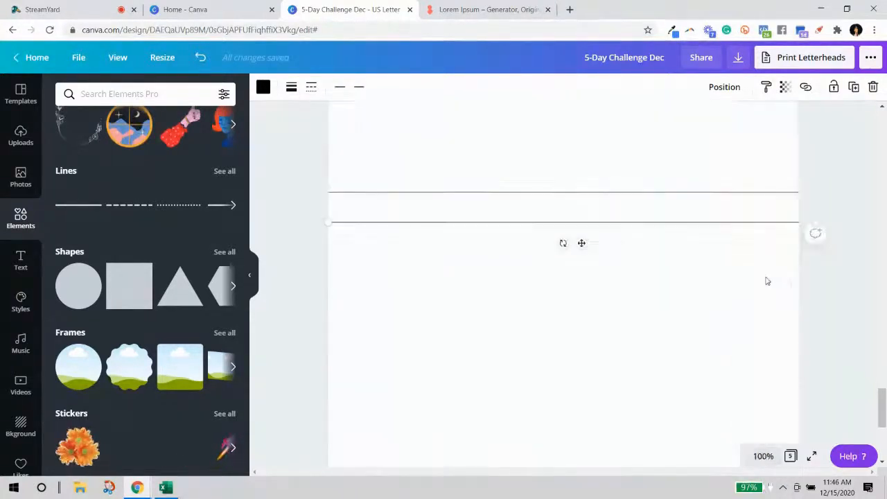
{"action": "left_click", "coordinate": [808, 295]}
{"action": "scroll", "coordinate": [532, 244], "scroll_direction": "up", "scroll_amount": 1}
{"action": "left_click", "coordinate": [535, 250]}
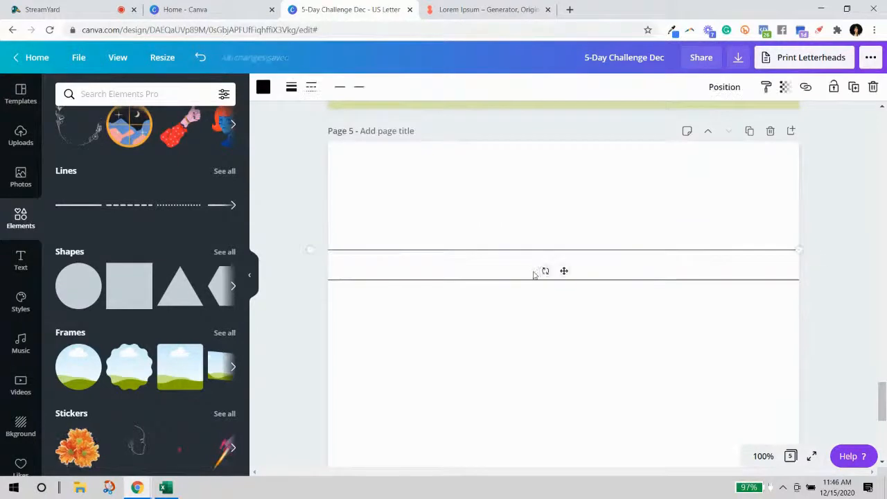
{"action": "left_click_drag", "start_coordinate": [533, 280], "coordinate": [532, 272]}
{"action": "left_click", "coordinate": [467, 300]}
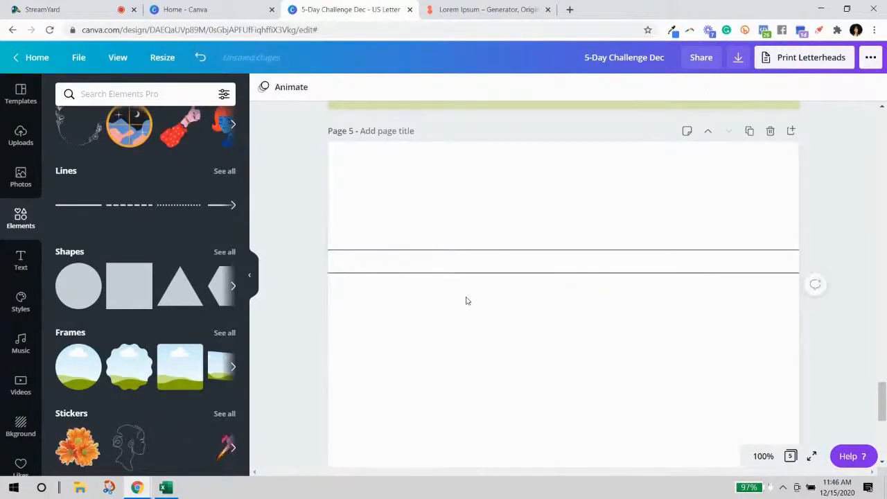
{"action": "left_click", "coordinate": [491, 256]}
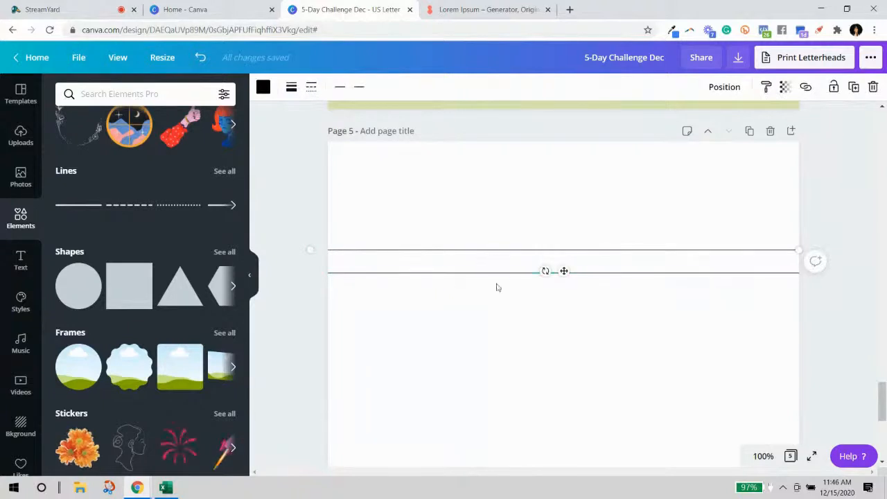
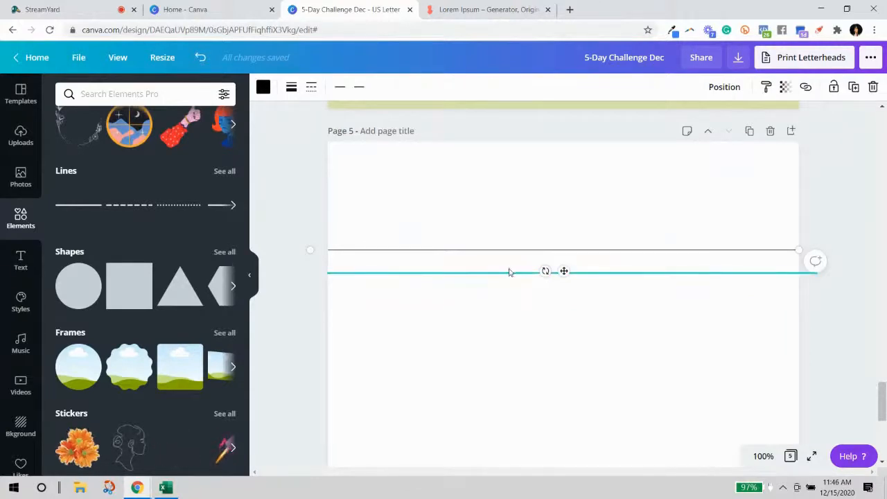
Move the second line lower to set the gap between the first two lines.
{"action": "left_click", "coordinate": [511, 273], "text": "shift"}
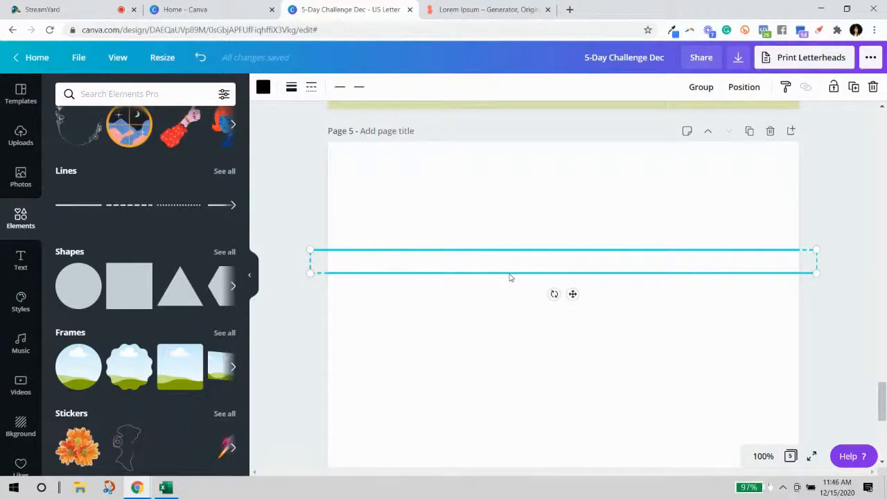
{"action": "left_click", "coordinate": [511, 275]}
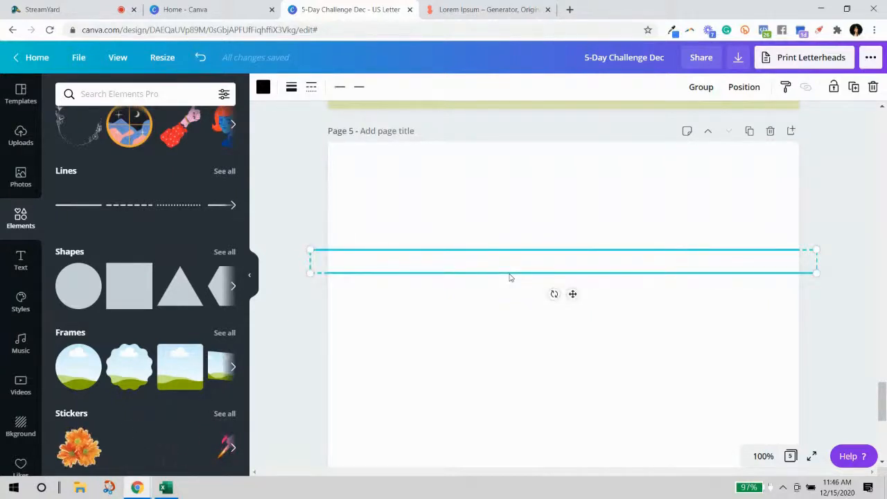
{"action": "left_click", "coordinate": [509, 276]}
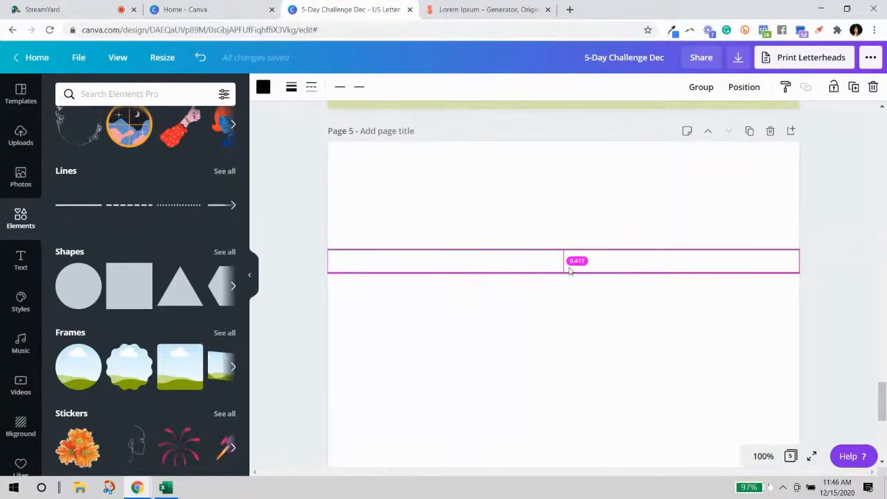
{"action": "left_click_drag", "start_coordinate": [569, 271], "coordinate": [570, 271]}
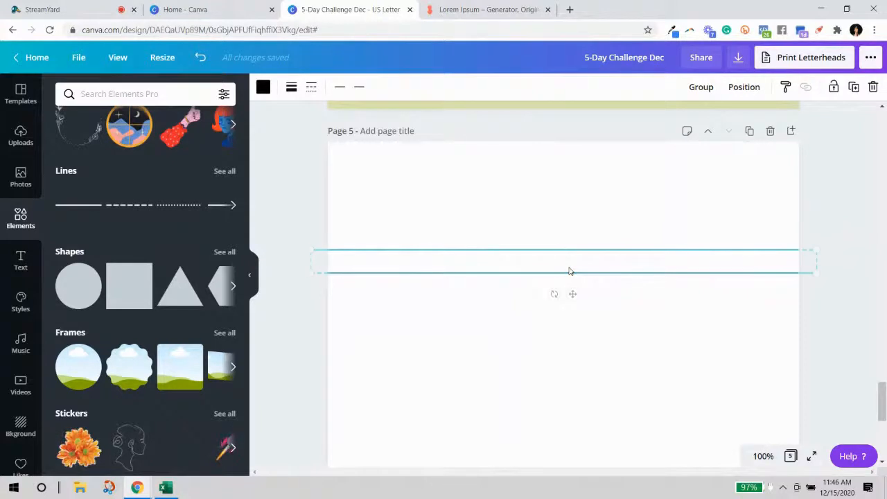
{"action": "left_click_drag", "start_coordinate": [607, 265], "coordinate": [605, 275]}
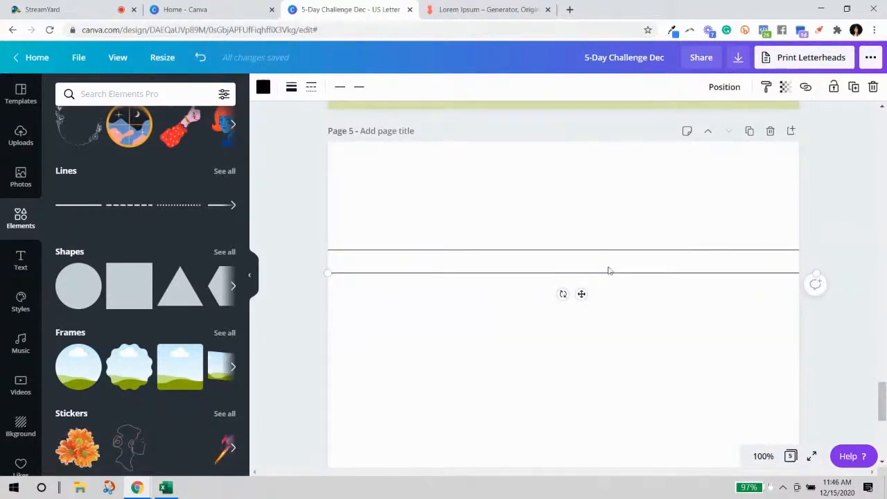
Duplicate the pair of lines and place the copies below, making four lines.
{"action": "left_click_drag", "start_coordinate": [591, 229], "coordinate": [592, 293]}
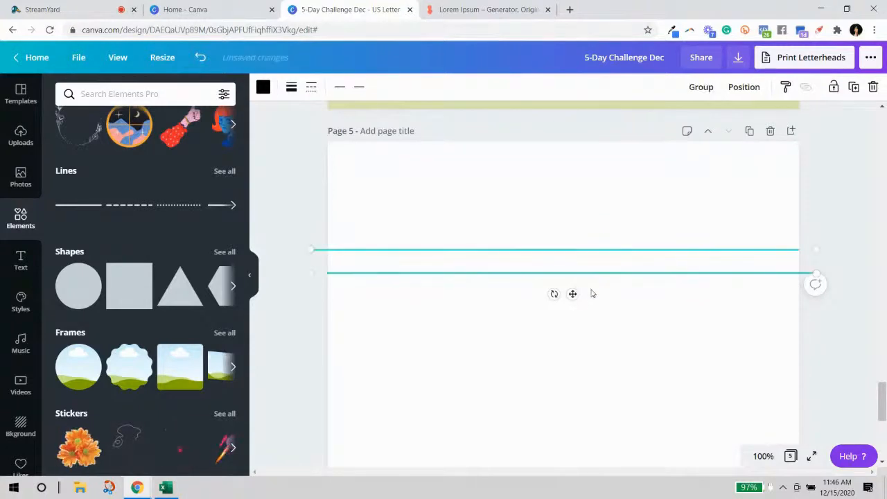
{"action": "left_click", "coordinate": [853, 87]}
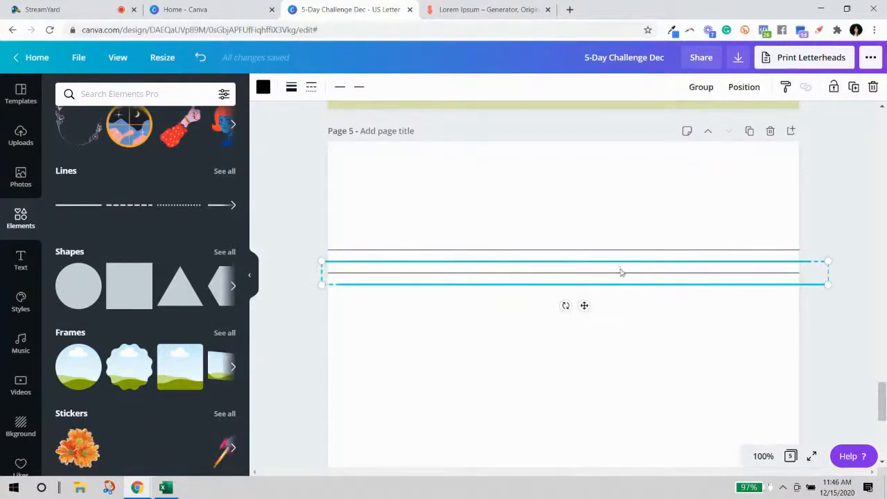
{"action": "left_click_drag", "start_coordinate": [617, 288], "coordinate": [613, 318]}
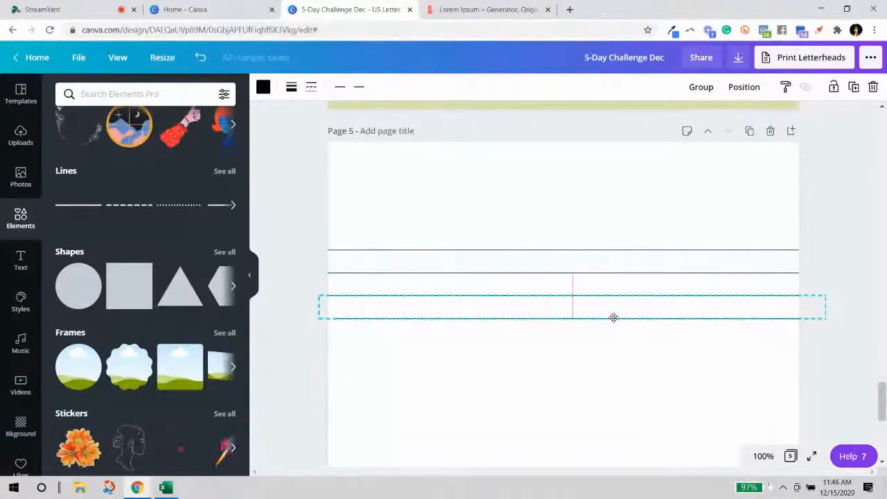
Nudge the bottom two lines down slightly to even the row spacing.
{"action": "left_click", "coordinate": [835, 277]}
{"action": "left_click", "coordinate": [700, 275]}
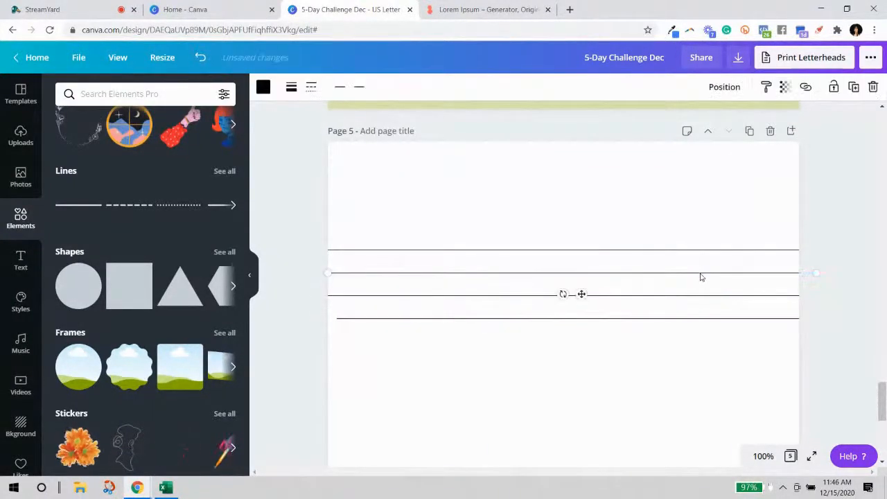
{"action": "left_click", "coordinate": [696, 297], "text": "shift"}
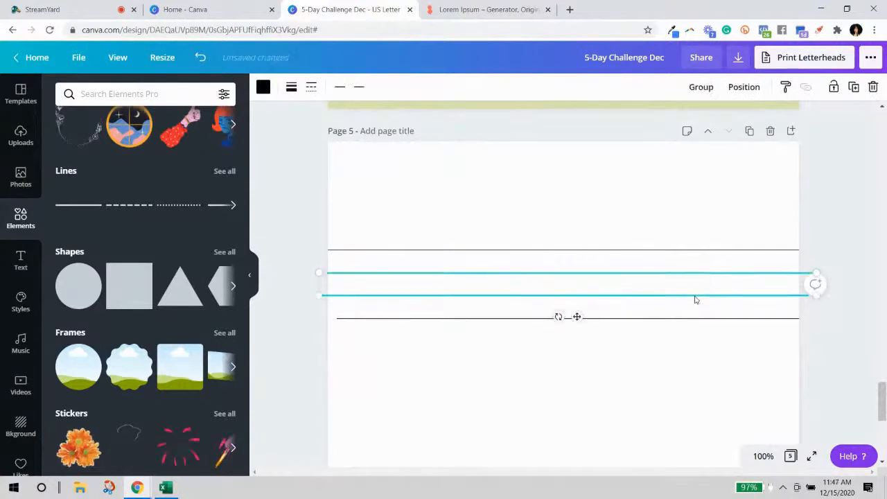
{"action": "key", "text": "alt"}
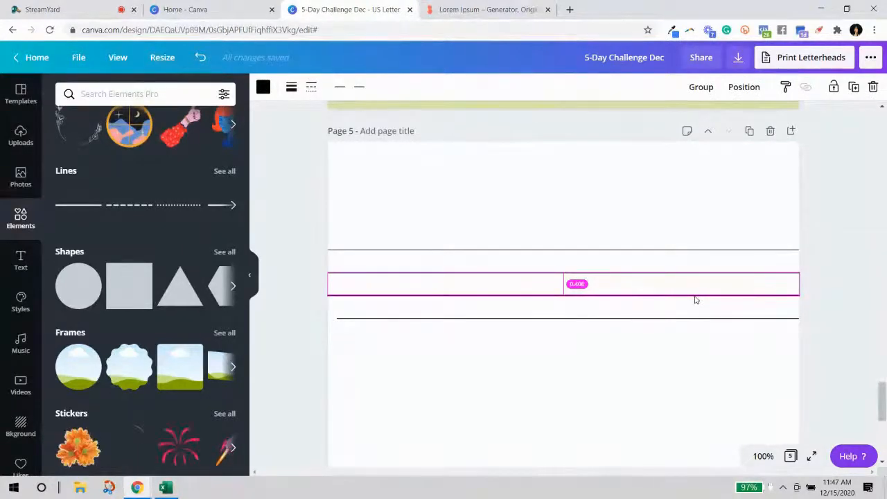
{"action": "left_click", "coordinate": [779, 309]}
{"action": "left_click", "coordinate": [769, 297]}
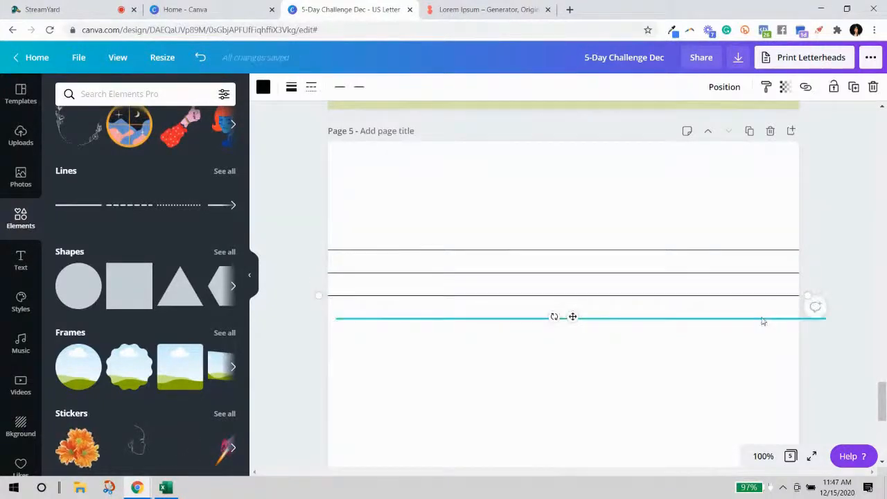
{"action": "left_click", "coordinate": [763, 319], "text": "shift"}
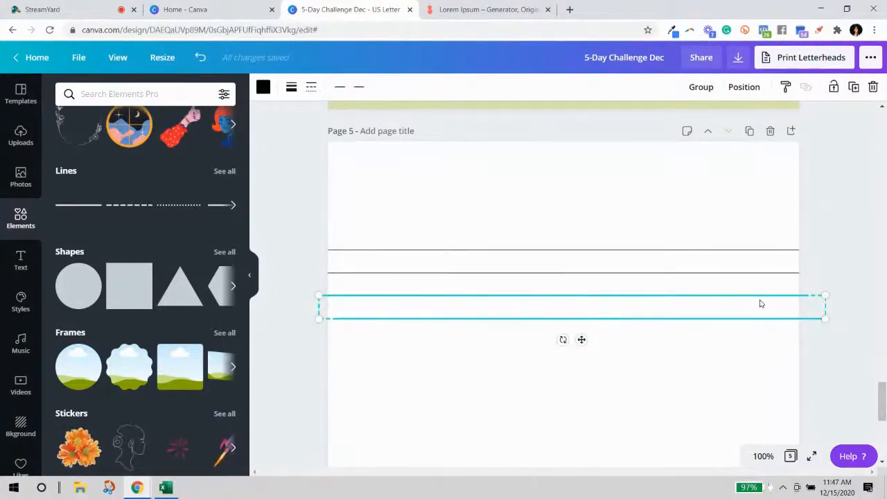
{"action": "key", "text": "Down"}
{"action": "key", "text": "Down"}
{"action": "key", "text": "Down"}
{"action": "key", "text": "Down"}
{"action": "key", "text": "Down"}
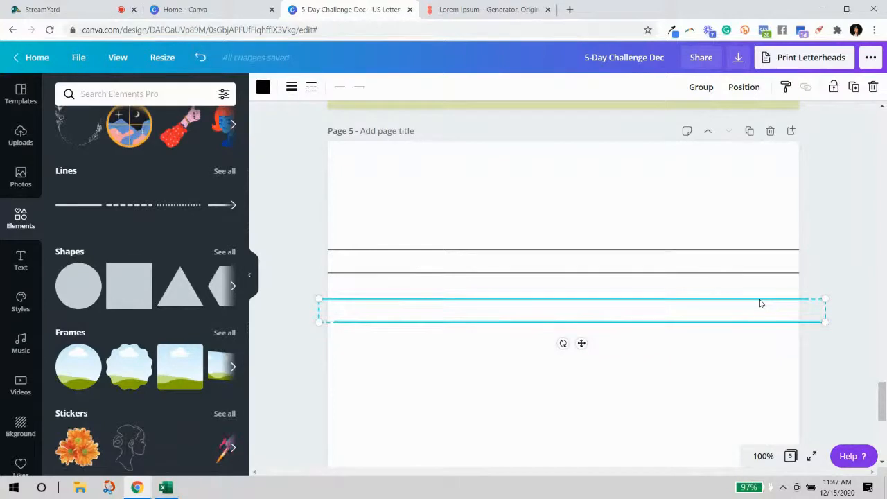
{"action": "left_click", "coordinate": [838, 289]}
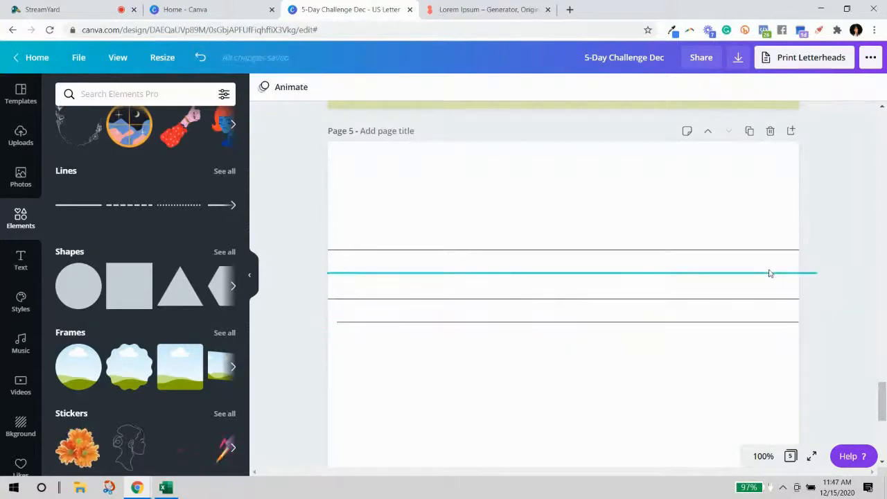
Fine-tune the third and fourth lines' positions so all rows are evenly spaced.
{"action": "left_click", "coordinate": [769, 273]}
{"action": "left_click", "coordinate": [743, 299], "text": "shift"}
{"action": "left_click_drag", "start_coordinate": [742, 300], "coordinate": [743, 299]}
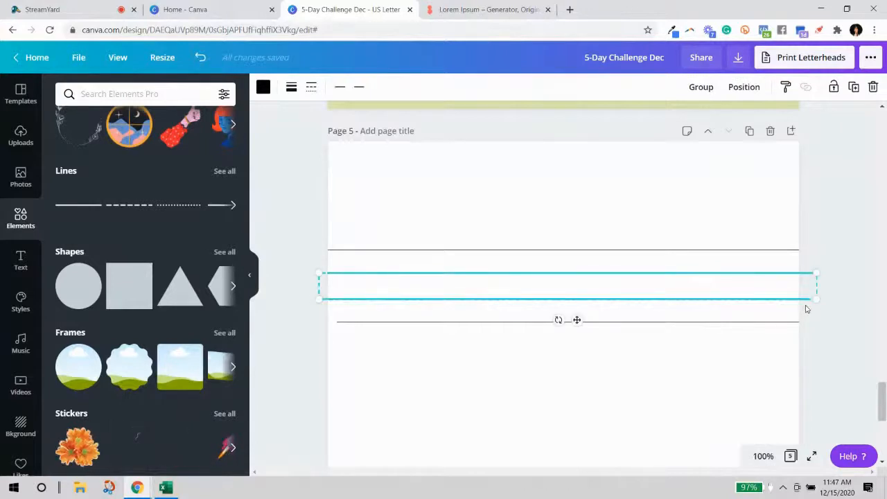
{"action": "left_click", "coordinate": [807, 310]}
{"action": "left_click", "coordinate": [786, 299]}
{"action": "left_click", "coordinate": [781, 321], "text": "shift"}
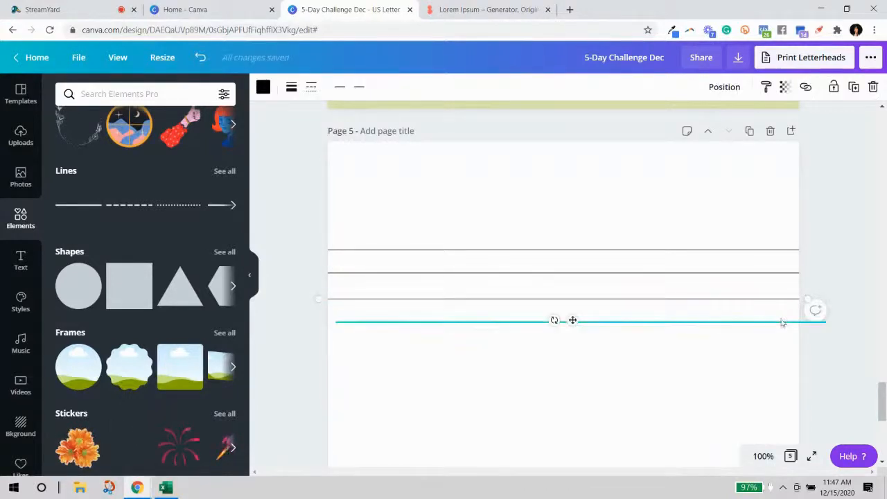
{"action": "key", "text": "Up"}
{"action": "key", "text": "Up"}
{"action": "key", "text": "Up"}
{"action": "key", "text": "Up"}
{"action": "key", "text": "Up"}
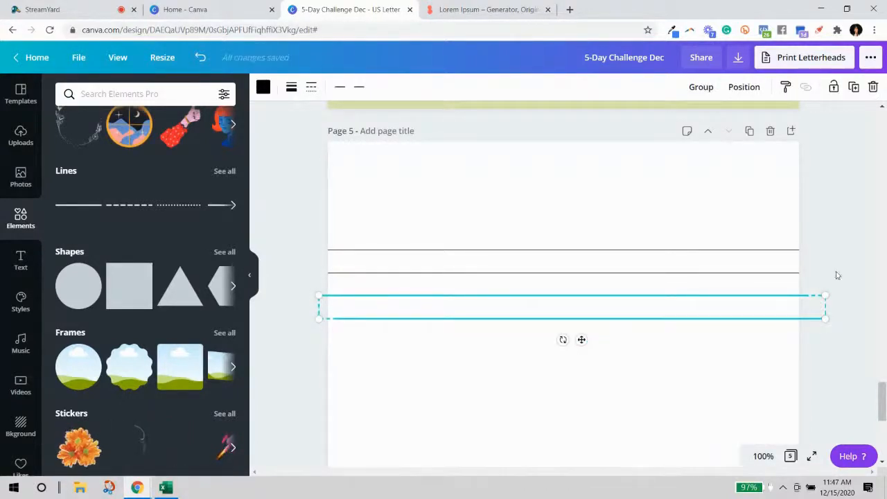
{"action": "left_click", "coordinate": [689, 281]}
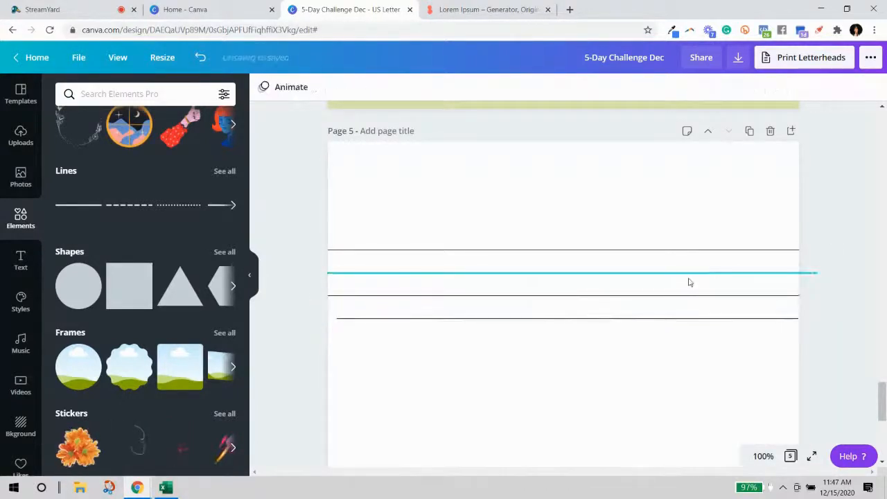
{"action": "left_click", "coordinate": [656, 295]}
{"action": "left_click", "coordinate": [656, 317], "text": "shift"}
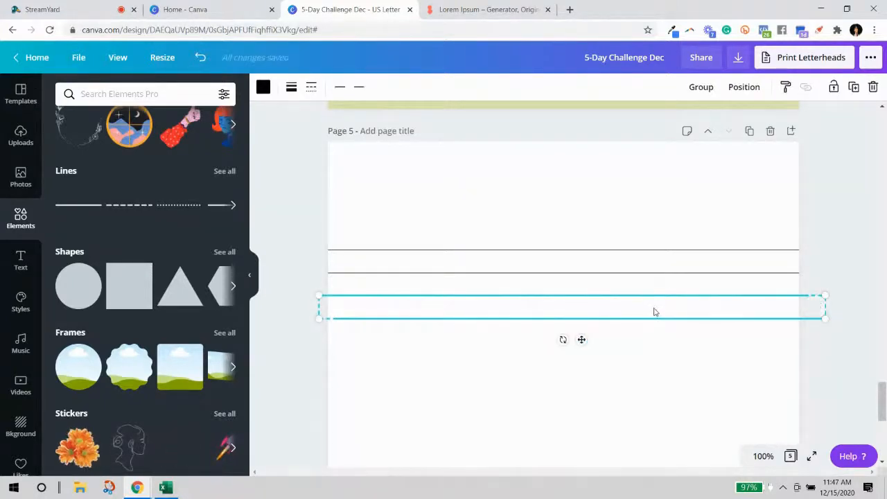
{"action": "left_click_drag", "start_coordinate": [654, 308], "coordinate": [654, 310]}
Align the bottom line's left end with the others and select all four lines.
{"action": "left_click", "coordinate": [865, 265]}
{"action": "left_click", "coordinate": [768, 274]}
{"action": "left_click", "coordinate": [762, 297], "text": "shift"}
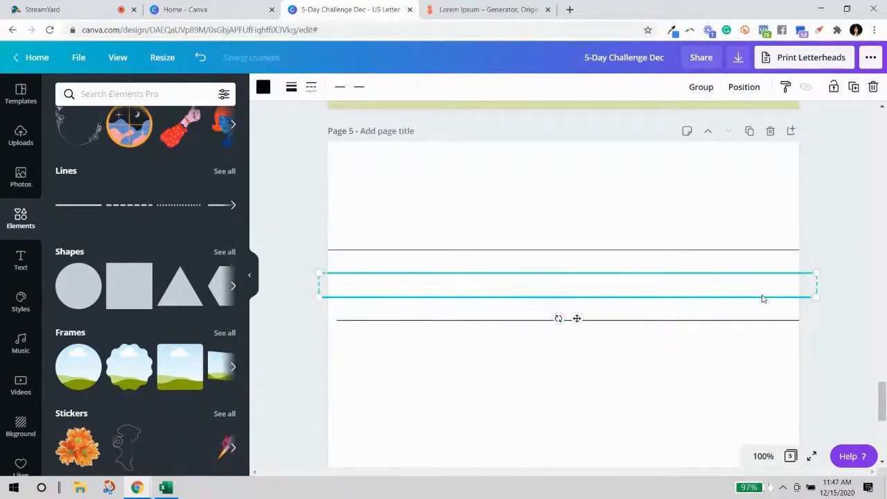
{"action": "left_click_drag", "start_coordinate": [762, 299], "coordinate": [762, 299]}
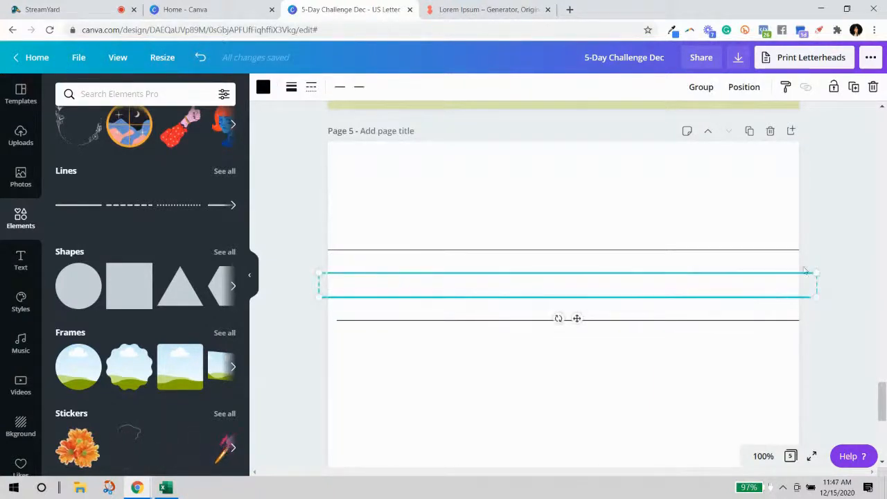
{"action": "left_click", "coordinate": [738, 215]}
{"action": "left_click_drag", "start_coordinate": [414, 324], "coordinate": [404, 320]}
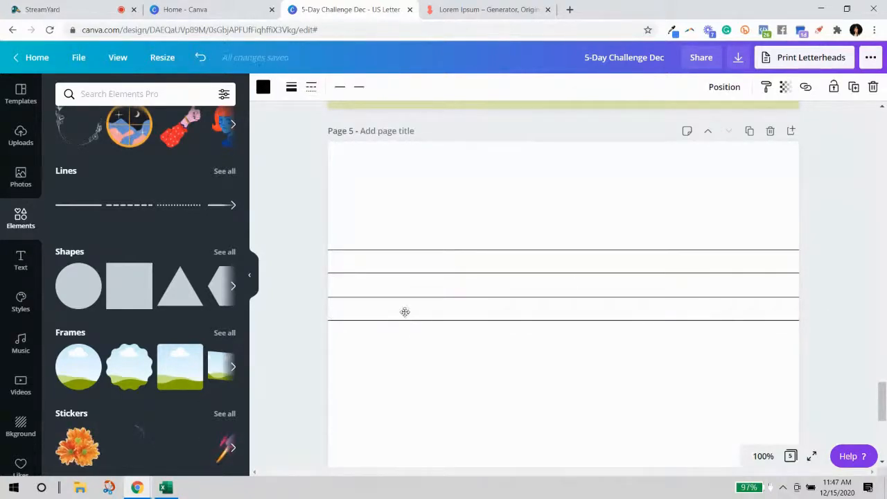
{"action": "left_click_drag", "start_coordinate": [382, 215], "coordinate": [389, 330]}
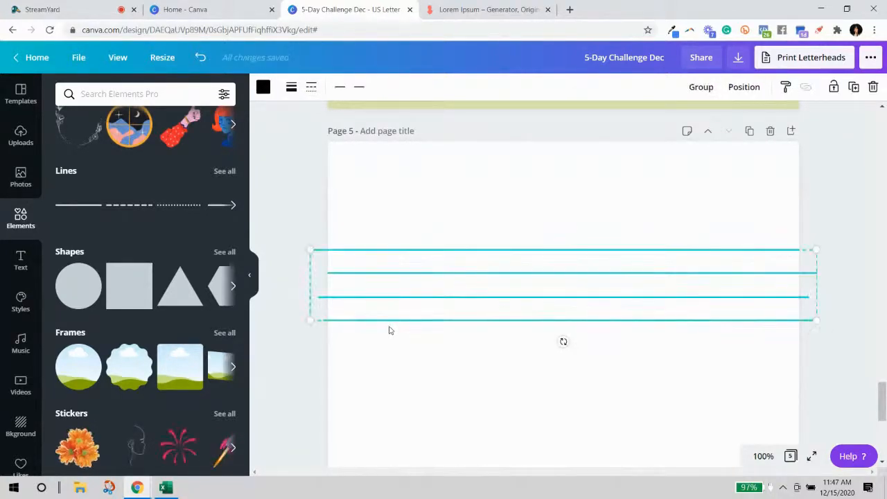
Duplicate the four lines below the originals, then delete all eight lines together.
{"action": "key", "text": "ctrl+d"}
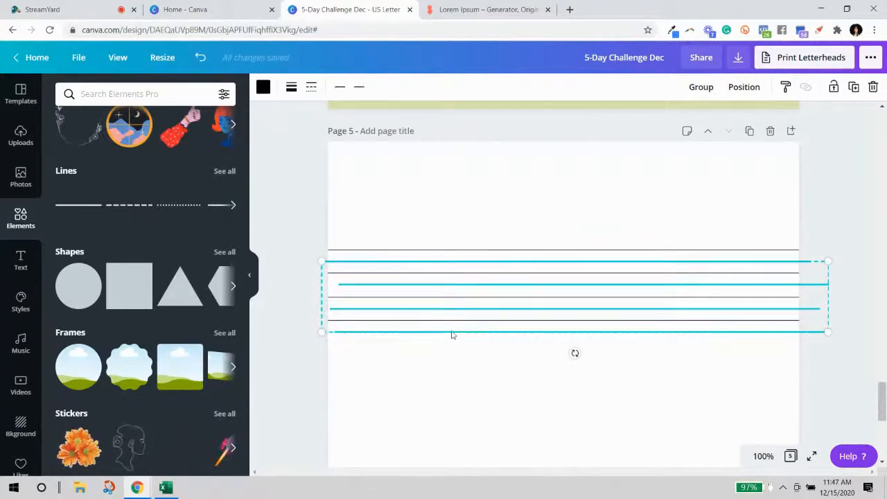
{"action": "left_click_drag", "start_coordinate": [453, 336], "coordinate": [428, 419]}
{"action": "left_click", "coordinate": [825, 255]}
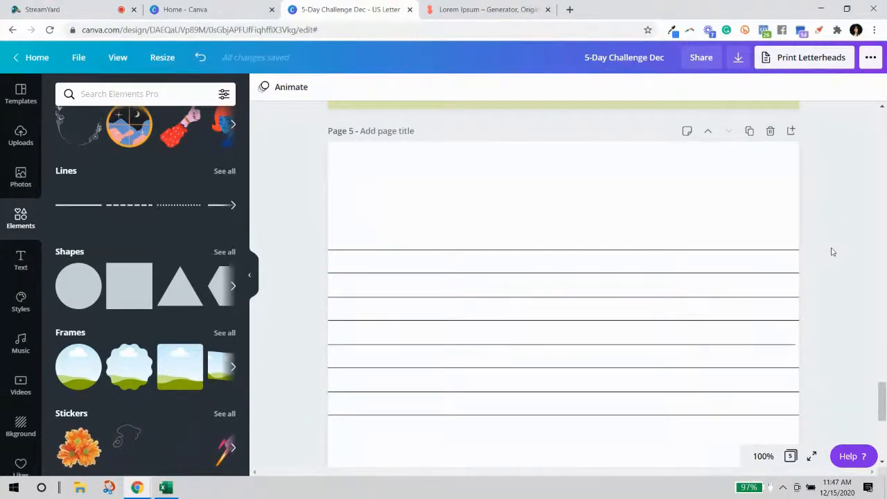
{"action": "scroll", "coordinate": [832, 251], "scroll_direction": "down", "scroll_amount": 2}
{"action": "left_click_drag", "start_coordinate": [681, 111], "coordinate": [695, 358]}
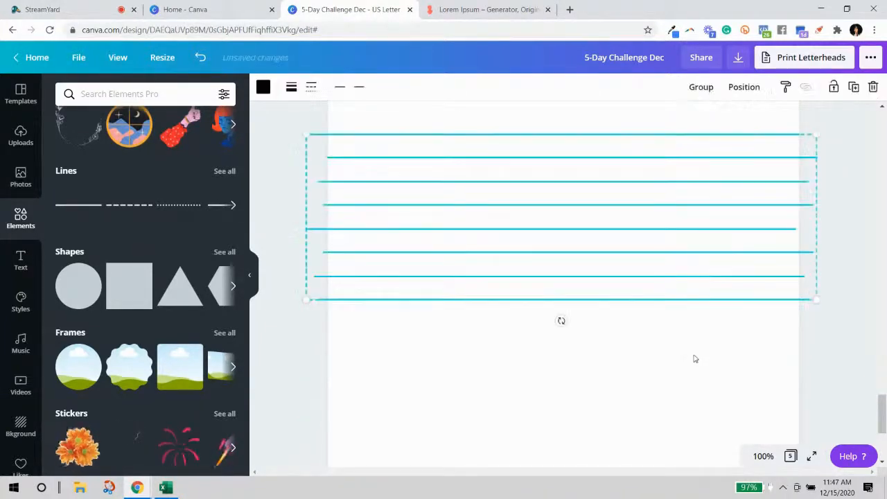
{"action": "key", "text": "Delete"}
{"action": "scroll", "coordinate": [540, 352], "scroll_direction": "up", "scroll_amount": 2}
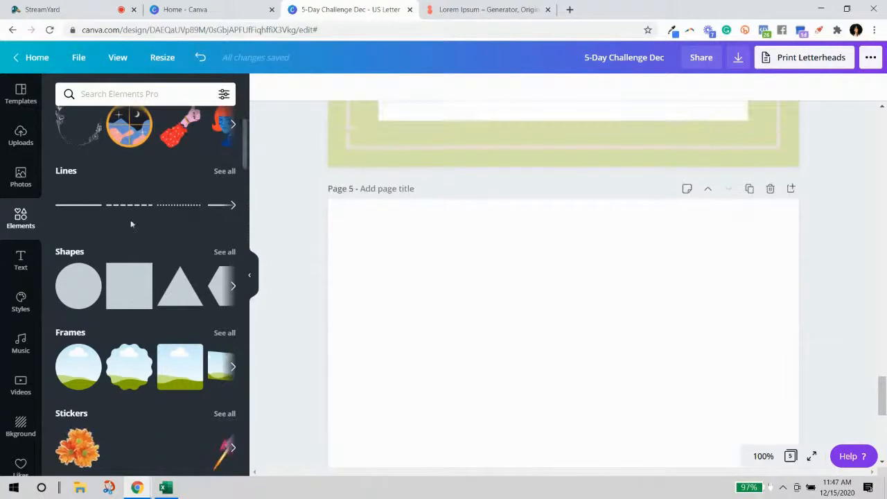
Add a body text box to page 5 and move it up and to the left.
{"action": "left_click", "coordinate": [22, 260]}
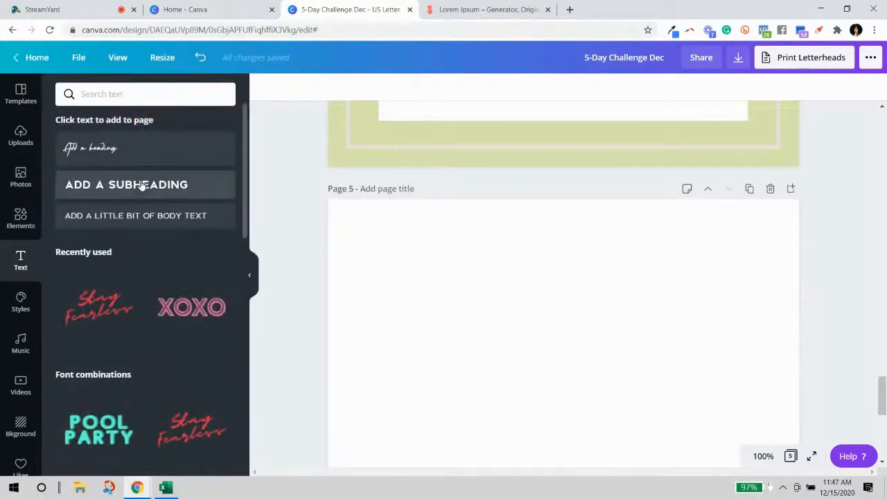
{"action": "left_click", "coordinate": [119, 219]}
{"action": "left_click", "coordinate": [617, 349]}
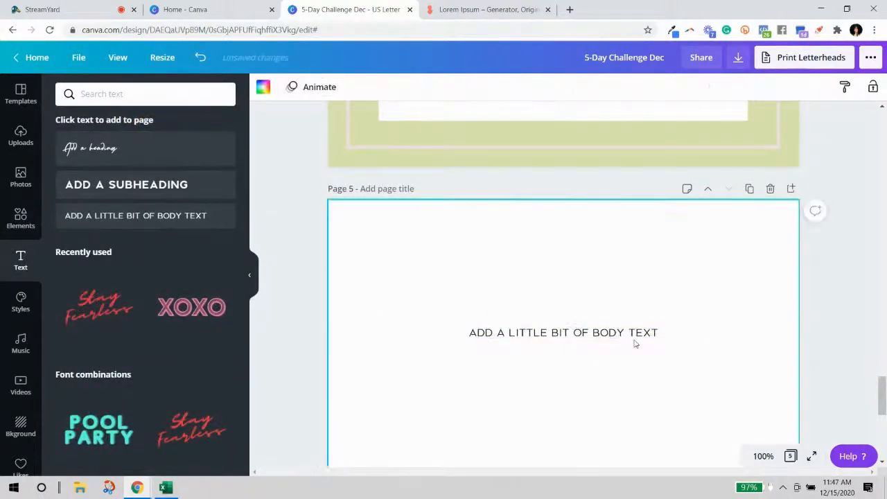
{"action": "left_click_drag", "start_coordinate": [534, 334], "coordinate": [394, 272]}
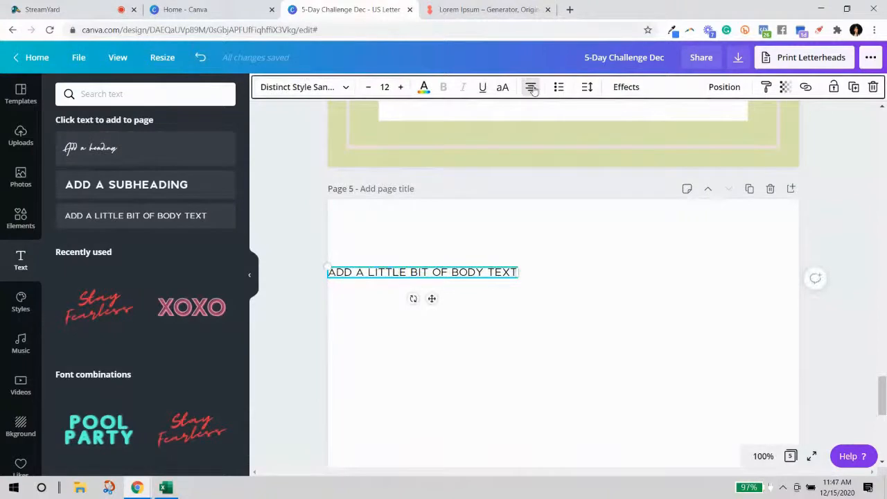
Replace the placeholder body text with a typed row of underscores.
{"action": "triple_click", "coordinate": [402, 272]}
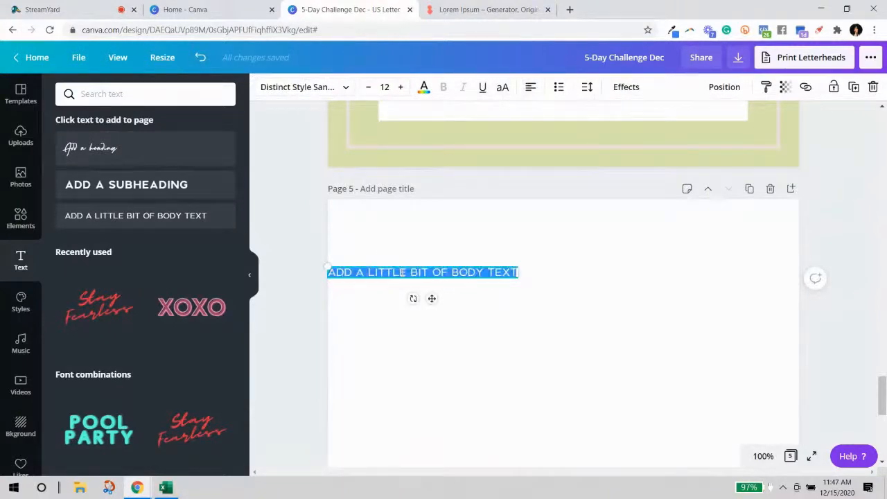
{"action": "key", "text": "BackSpace"}
{"action": "type", "text": "_________________________________"}
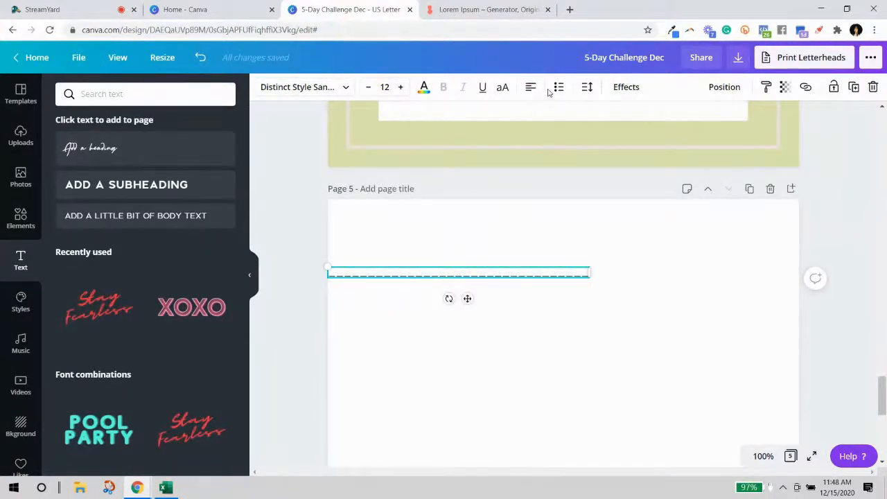
Tighten the underscores' letter spacing and type a full-width row of underscore lines.
{"action": "left_click", "coordinate": [587, 88]}
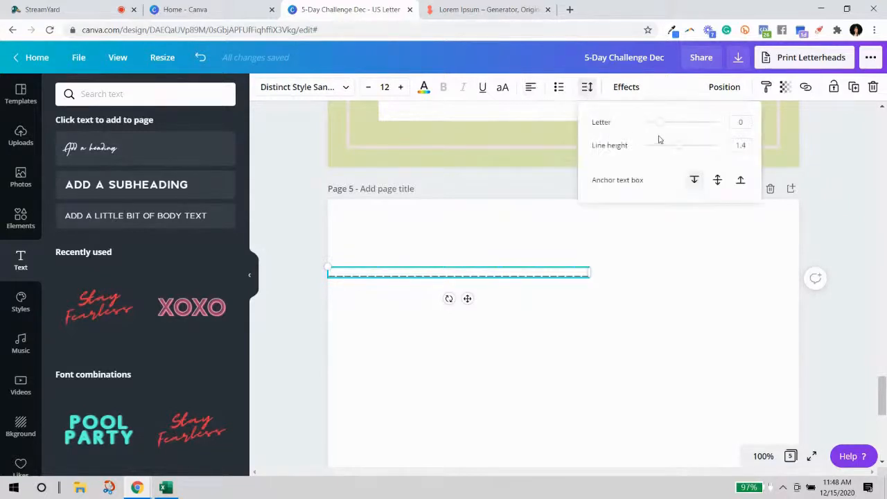
{"action": "left_click_drag", "start_coordinate": [662, 128], "coordinate": [638, 130]}
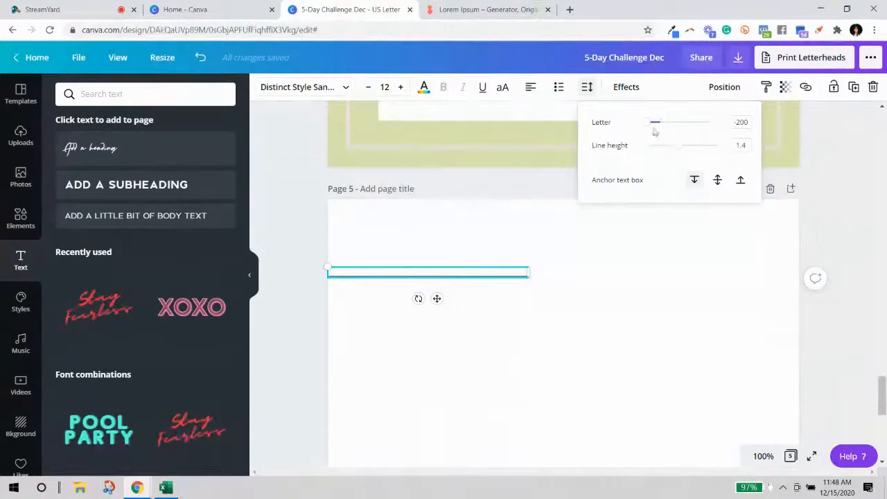
{"action": "left_click_drag", "start_coordinate": [667, 125], "coordinate": [643, 129]}
{"action": "left_click", "coordinate": [519, 272]}
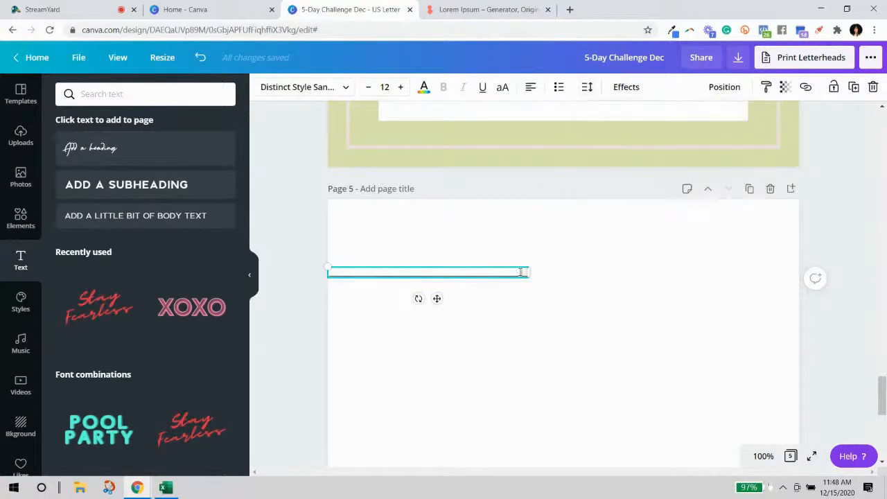
{"action": "type", "text": "__________________________________________"}
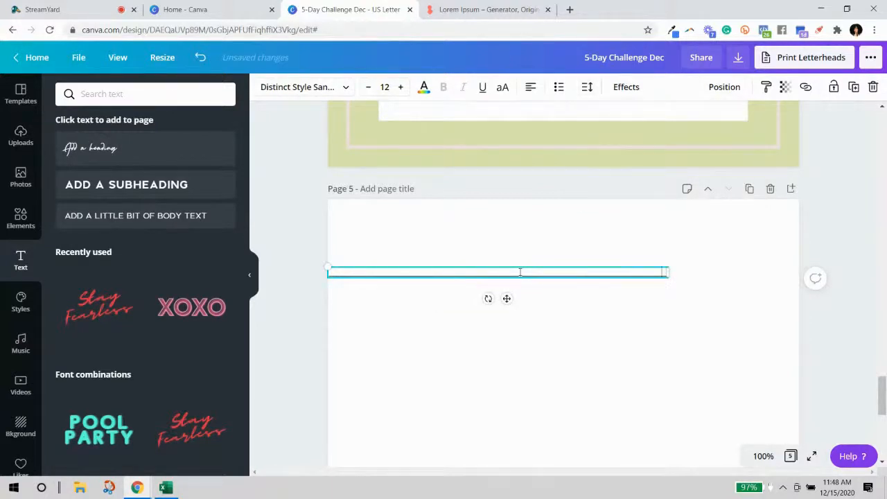
{"action": "type", "text": "________________"}
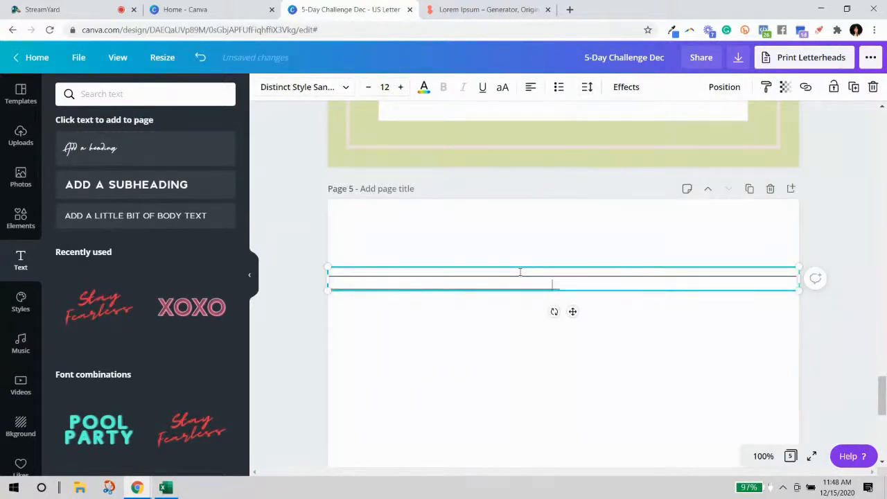
{"action": "type", "text": "____________________________________________________________"}
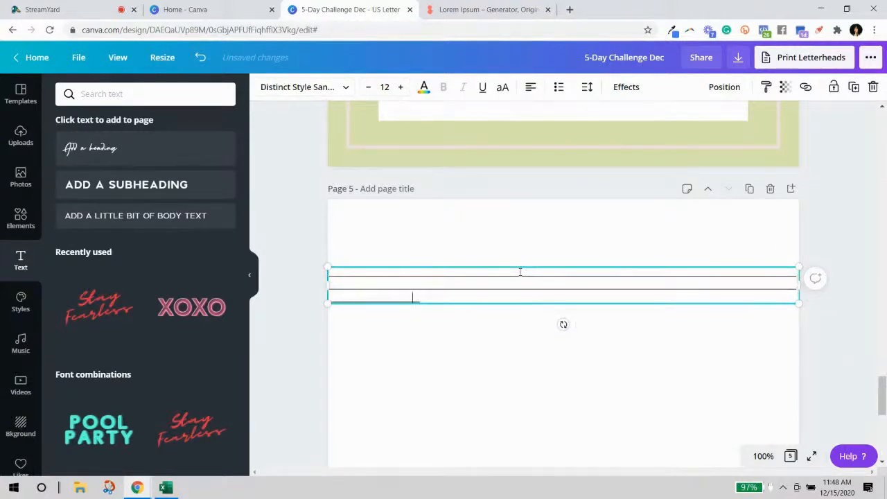
{"action": "type", "text": "____________________________________________"}
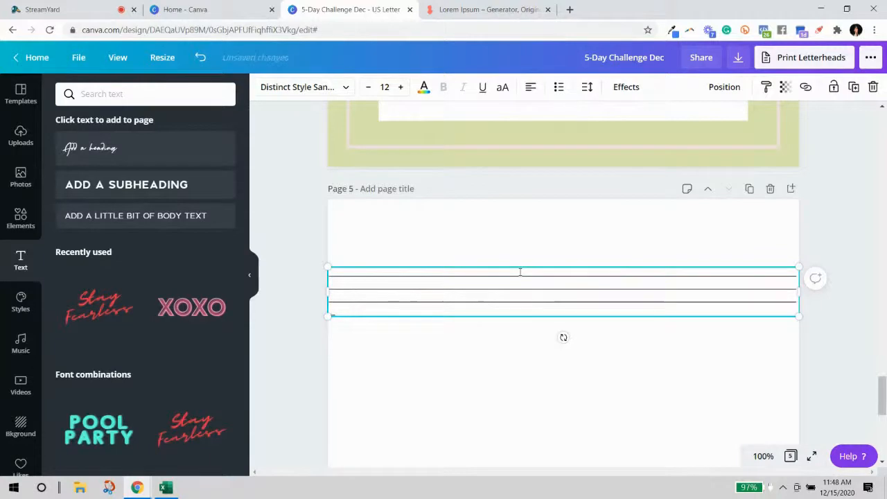
{"action": "key", "text": "BackSpace"}
{"action": "key", "text": "BackSpace"}
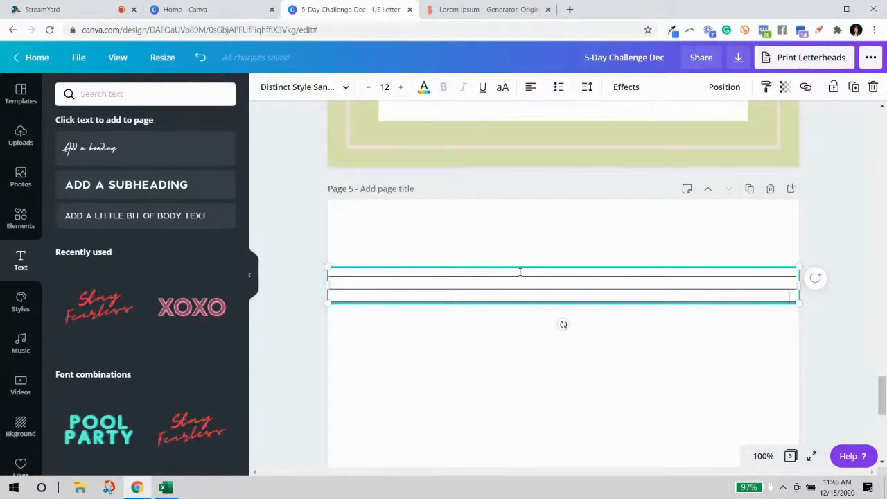
Increase the line height to spread the lines apart and paste in more ruled lines.
{"action": "left_click", "coordinate": [586, 87]}
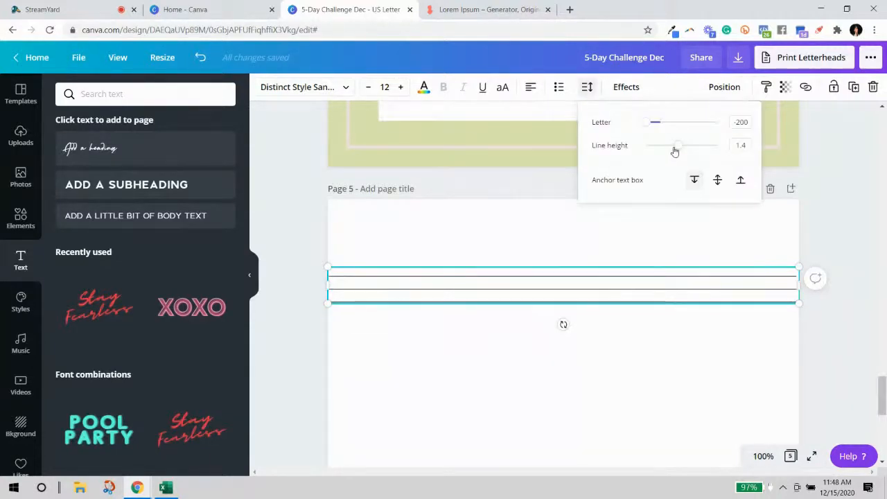
{"action": "left_click_drag", "start_coordinate": [677, 149], "coordinate": [715, 153]}
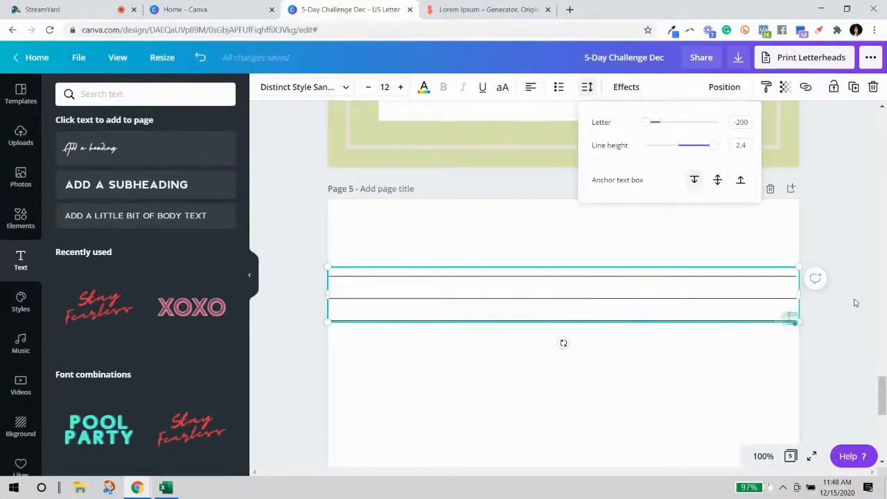
{"action": "left_click", "coordinate": [838, 322]}
{"action": "left_click", "coordinate": [739, 310]}
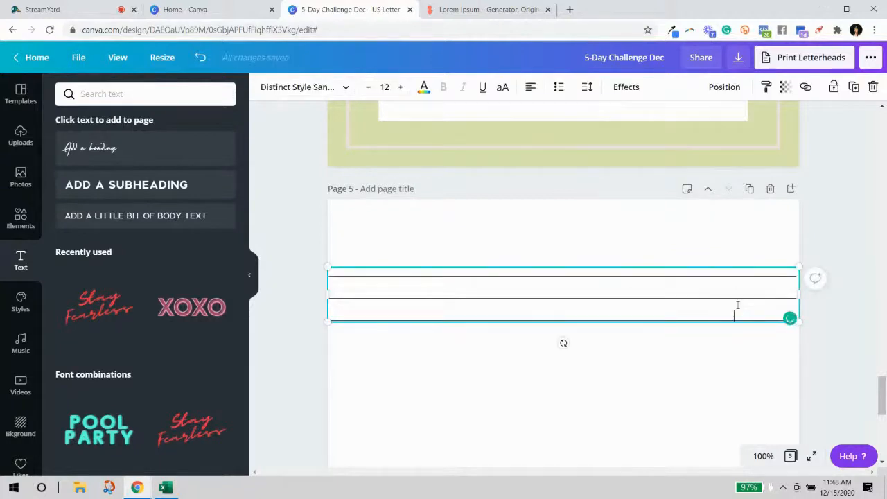
{"action": "key", "text": "ctrl+a"}
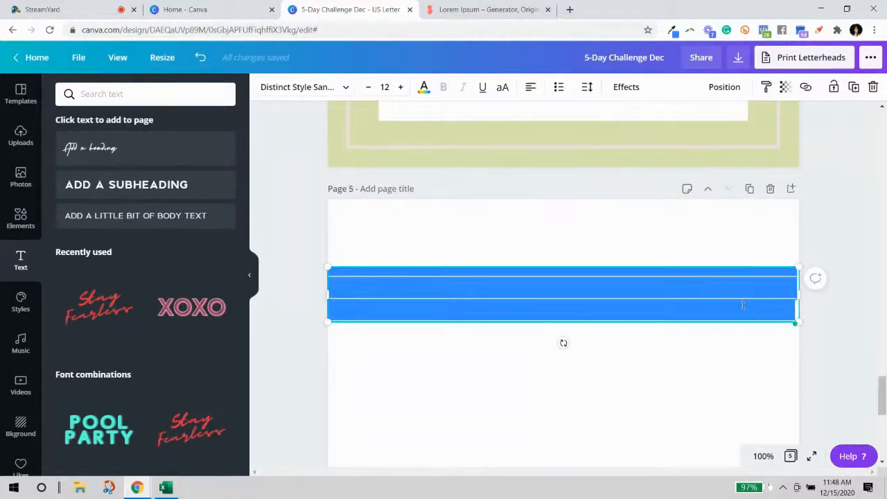
{"action": "left_click", "coordinate": [774, 308]}
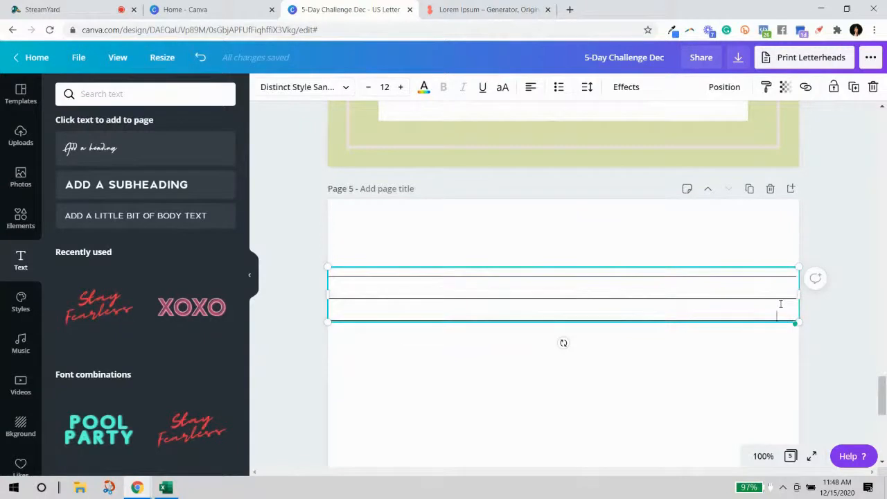
{"action": "key", "text": "ctrl+v"}
{"action": "key", "text": "ctrl+v"}
{"action": "key", "text": "ctrl+v"}
{"action": "key", "text": "ctrl+v"}
{"action": "key", "text": "ctrl+v"}
{"action": "key", "text": "ctrl+v"}
{"action": "key", "text": "ctrl+v"}
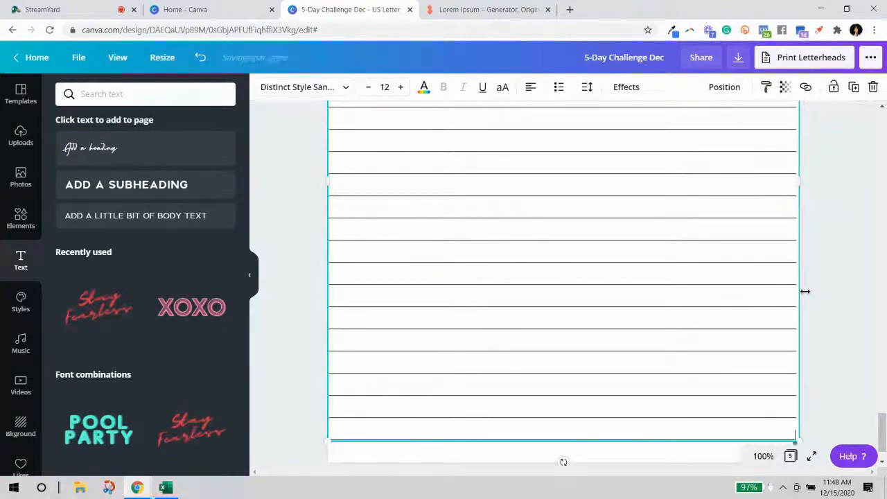
Centre the ruled-lines text box on page 5.
{"action": "left_click", "coordinate": [845, 311]}
{"action": "scroll", "coordinate": [845, 311], "scroll_direction": "up", "scroll_amount": 5}
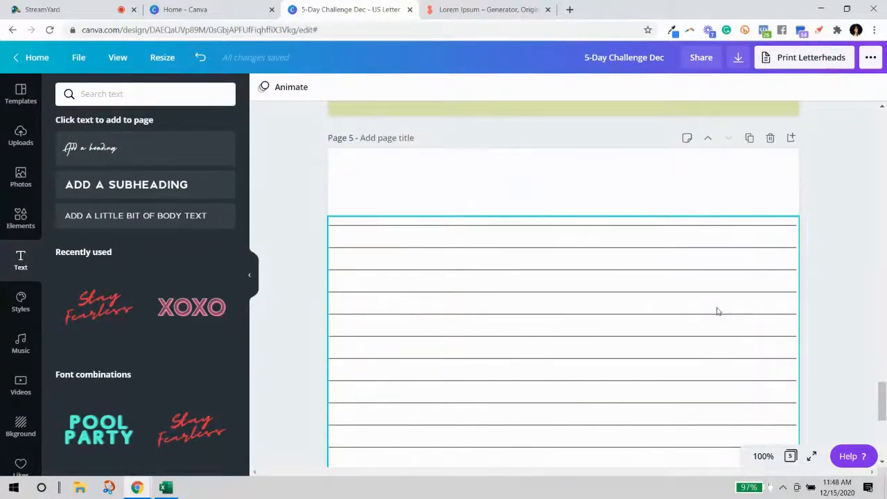
{"action": "left_click", "coordinate": [727, 303]}
{"action": "left_click_drag", "start_coordinate": [727, 303], "coordinate": [729, 300]}
{"action": "left_click", "coordinate": [814, 228]}
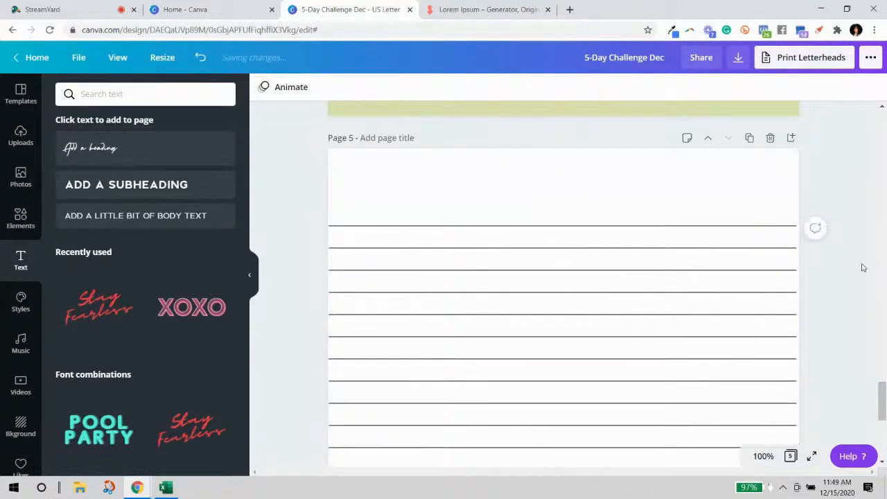
{"action": "scroll", "coordinate": [689, 235], "scroll_direction": "up", "scroll_amount": 1}
{"action": "left_click", "coordinate": [637, 243]}
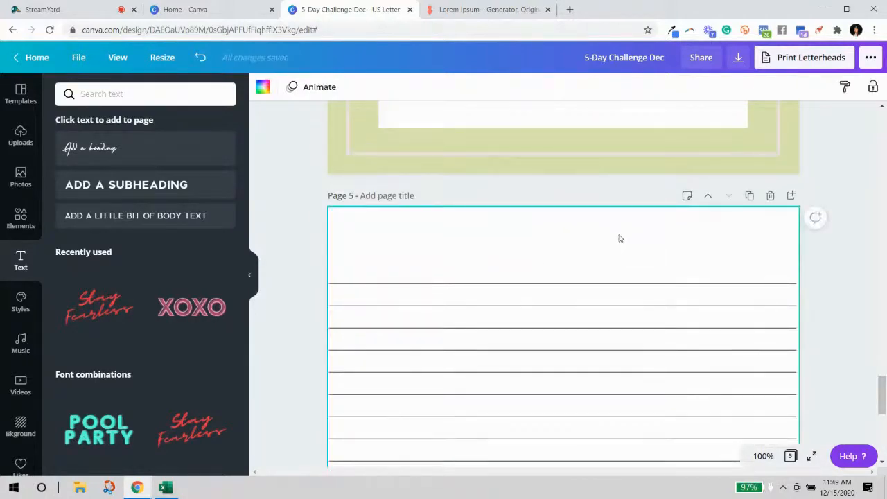
Paste a copy of page 4's "workbook page" heading near the top of page 5.
{"action": "scroll", "coordinate": [624, 239], "scroll_direction": "up", "scroll_amount": 5}
{"action": "scroll", "coordinate": [619, 240], "scroll_direction": "up", "scroll_amount": 2}
{"action": "left_click", "coordinate": [589, 212]}
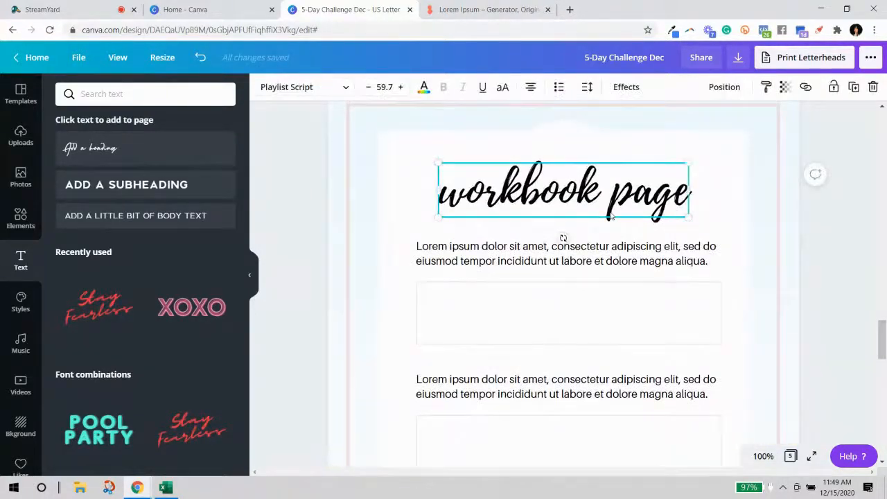
{"action": "scroll", "coordinate": [665, 277], "scroll_direction": "down", "scroll_amount": 10}
{"action": "type", "text": "workbook page"}
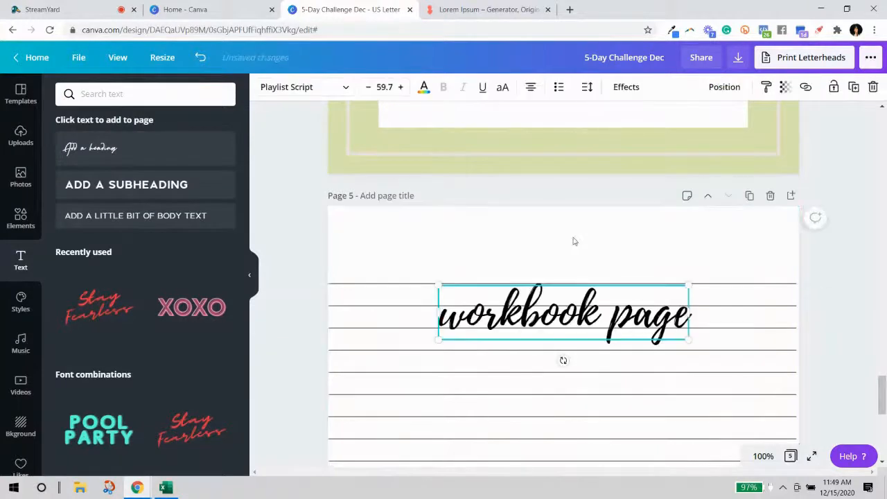
{"action": "left_click_drag", "start_coordinate": [560, 262], "coordinate": [560, 229]}
Delete the top ruled line and lower the ruled lines below the heading.
{"action": "left_click", "coordinate": [705, 319]}
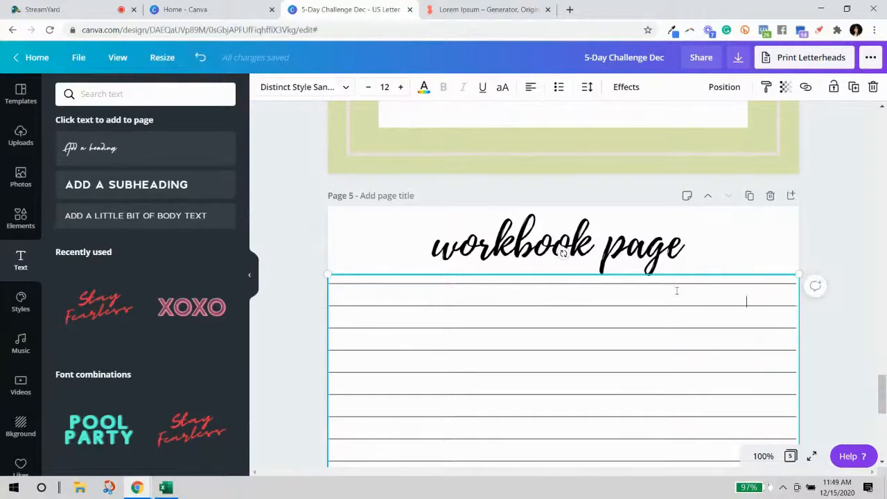
{"action": "left_click_drag", "start_coordinate": [795, 302], "coordinate": [338, 280]}
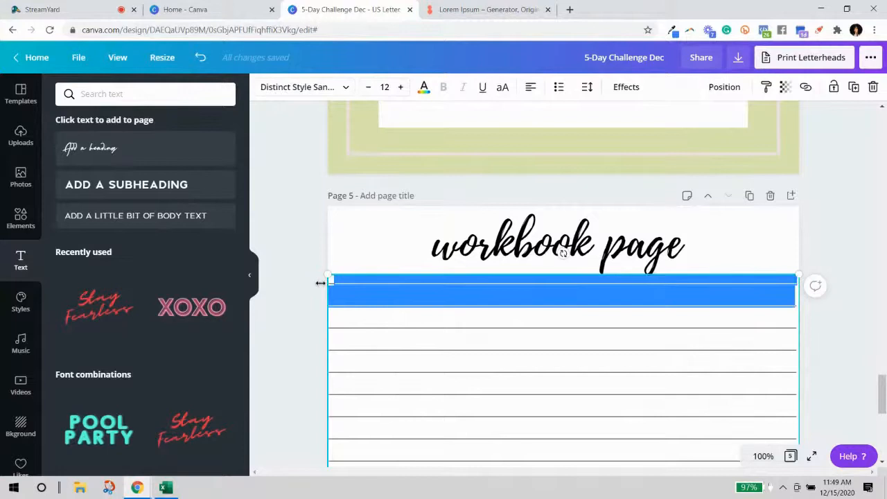
{"action": "key", "text": "BackSpace"}
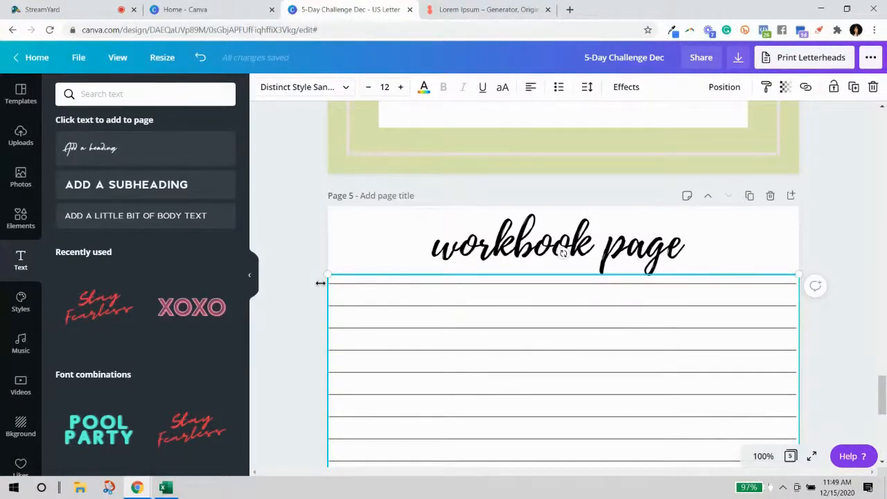
{"action": "left_click", "coordinate": [821, 296]}
{"action": "scroll", "coordinate": [737, 306], "scroll_direction": "down", "scroll_amount": 1}
{"action": "left_click_drag", "start_coordinate": [736, 304], "coordinate": [735, 329]}
{"action": "left_click_drag", "start_coordinate": [607, 177], "coordinate": [609, 187]}
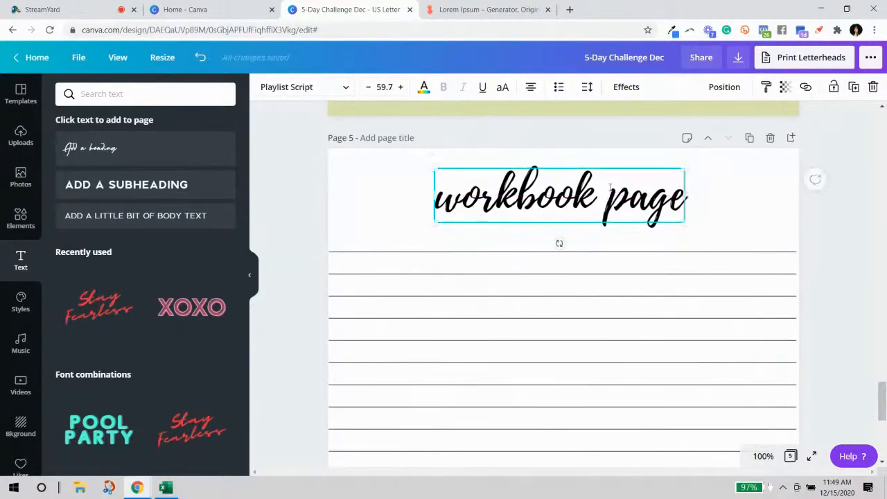
Set the "workbook page" heading's font size to 45.
{"action": "double_click", "coordinate": [610, 184]}
{"action": "left_click", "coordinate": [379, 88]}
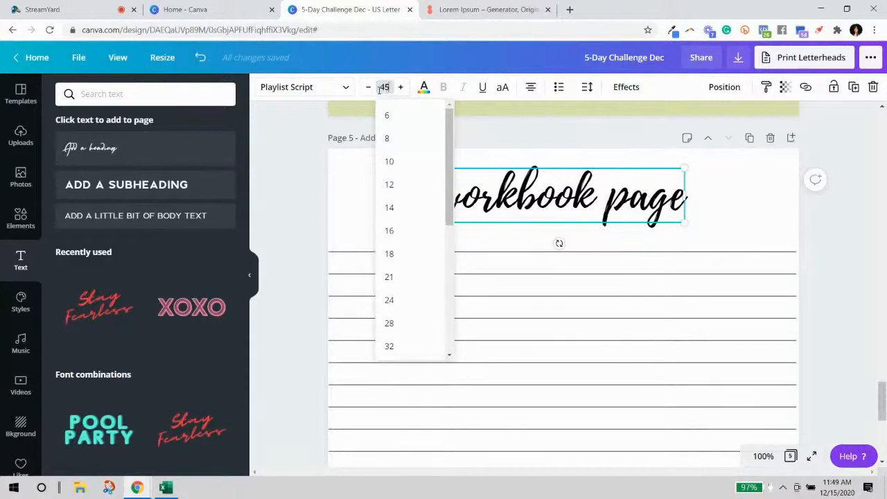
{"action": "left_click", "coordinate": [379, 88]}
{"action": "left_click", "coordinate": [832, 234]}
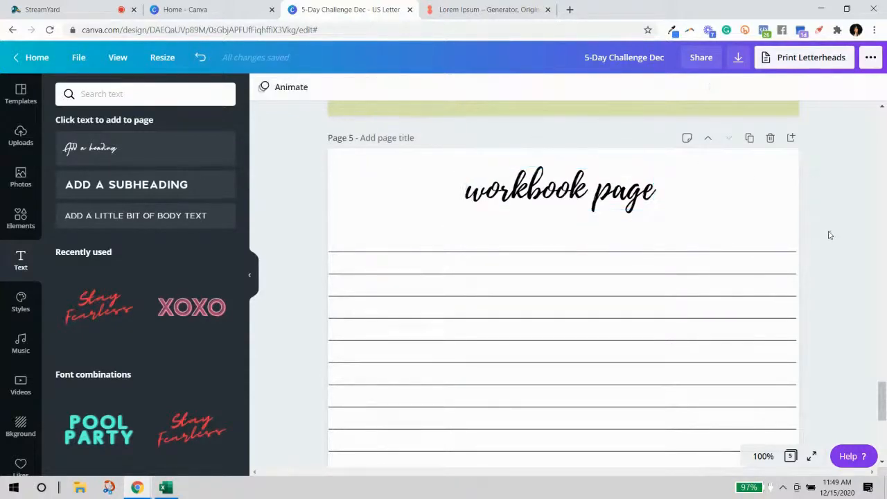
{"action": "scroll", "coordinate": [829, 236], "scroll_direction": "up", "scroll_amount": 4}
{"action": "scroll", "coordinate": [829, 236], "scroll_direction": "down", "scroll_amount": 4}
{"action": "left_click", "coordinate": [627, 179]}
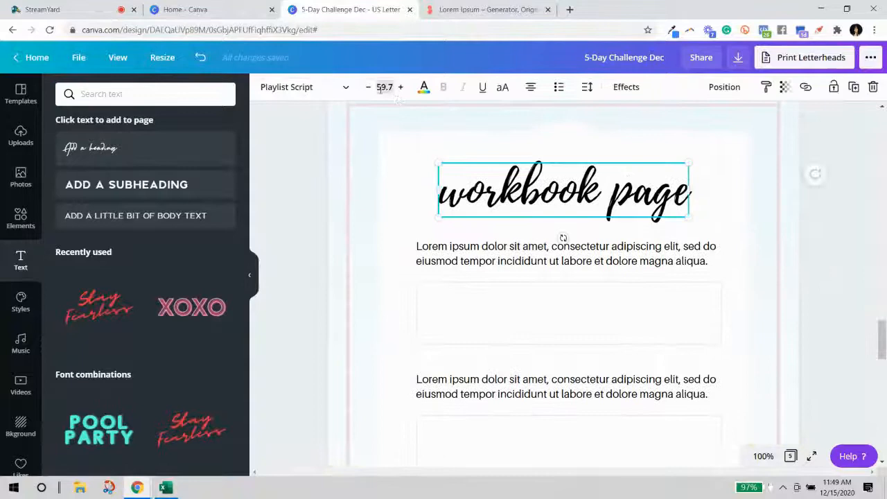
{"action": "left_click", "coordinate": [380, 88]}
{"action": "type", "text": "45"}
{"action": "key", "text": "Return"}
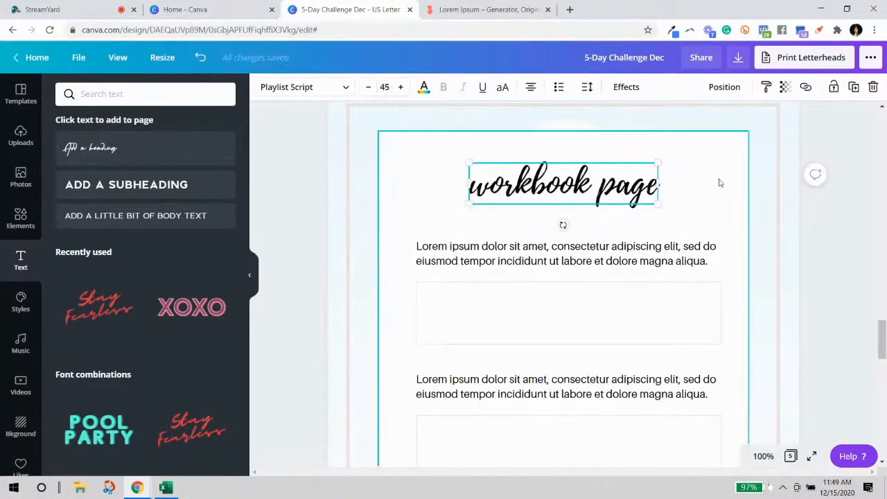
Recentre the ruled lines on page 5 beneath the resized heading.
{"action": "left_click", "coordinate": [835, 243]}
{"action": "scroll", "coordinate": [827, 257], "scroll_direction": "down", "scroll_amount": 5}
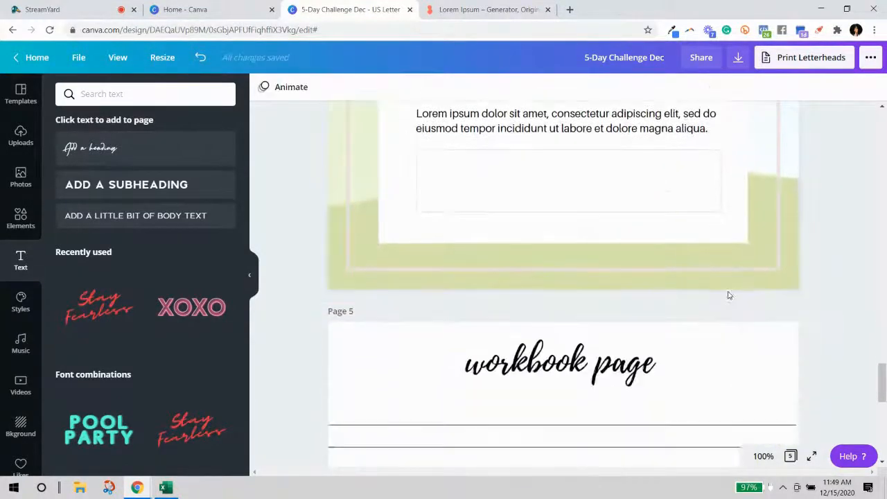
{"action": "left_click_drag", "start_coordinate": [594, 189], "coordinate": [593, 196]}
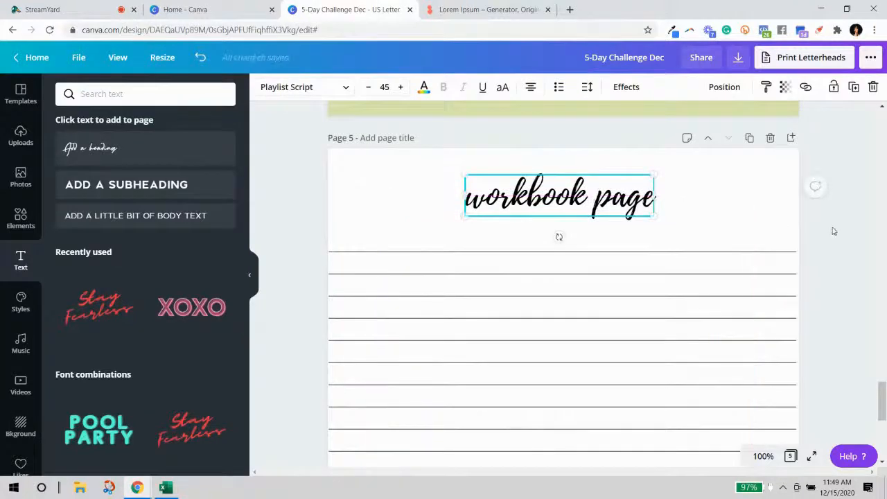
{"action": "scroll", "coordinate": [824, 243], "scroll_direction": "down", "scroll_amount": 5}
{"action": "left_click_drag", "start_coordinate": [717, 249], "coordinate": [718, 250]}
{"action": "left_click", "coordinate": [855, 291]}
{"action": "scroll", "coordinate": [855, 291], "scroll_direction": "up", "scroll_amount": 4}
{"action": "scroll", "coordinate": [856, 295], "scroll_direction": "down", "scroll_amount": 7}
{"action": "left_click", "coordinate": [669, 270]}
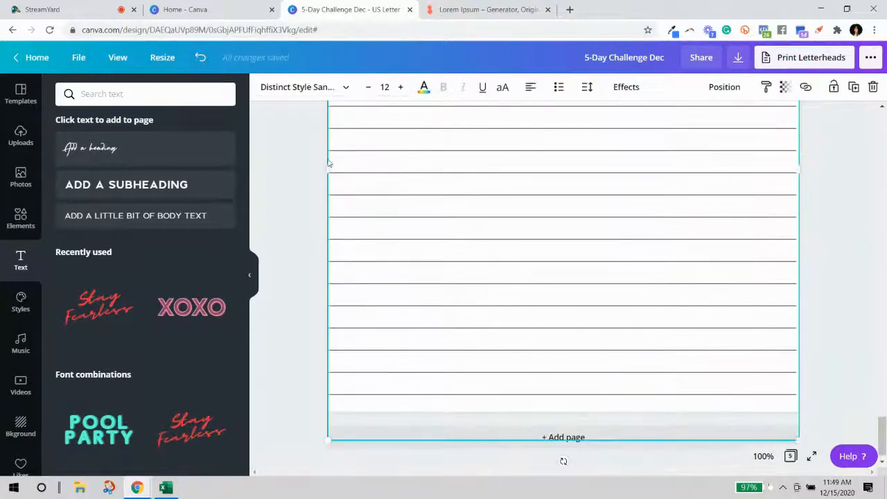
Change all the ruled lines' text colour to the pale light-pink document colour.
{"action": "scroll", "coordinate": [412, 176], "scroll_direction": "up", "scroll_amount": 5}
{"action": "left_click", "coordinate": [412, 174]}
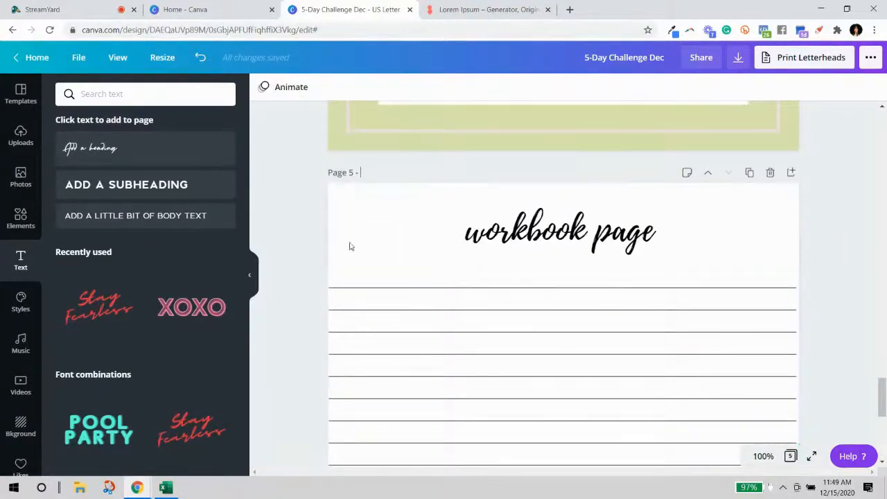
{"action": "left_click", "coordinate": [397, 312]}
{"action": "left_click", "coordinate": [400, 312]}
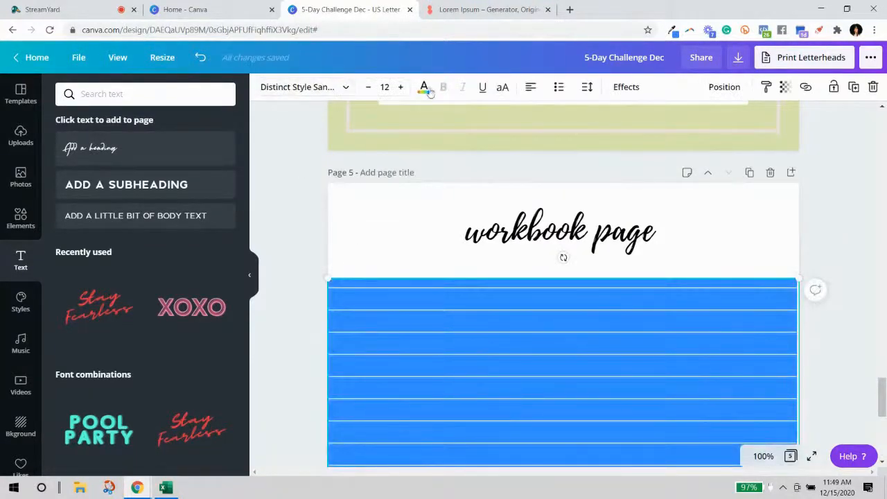
{"action": "left_click", "coordinate": [424, 88]}
{"action": "left_click", "coordinate": [192, 210]}
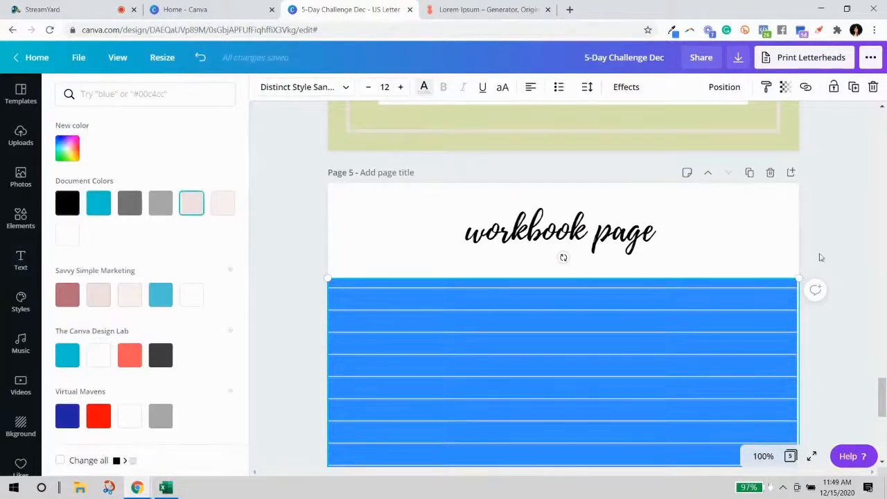
{"action": "left_click", "coordinate": [832, 222]}
{"action": "scroll", "coordinate": [836, 322], "scroll_direction": "down", "scroll_amount": 3}
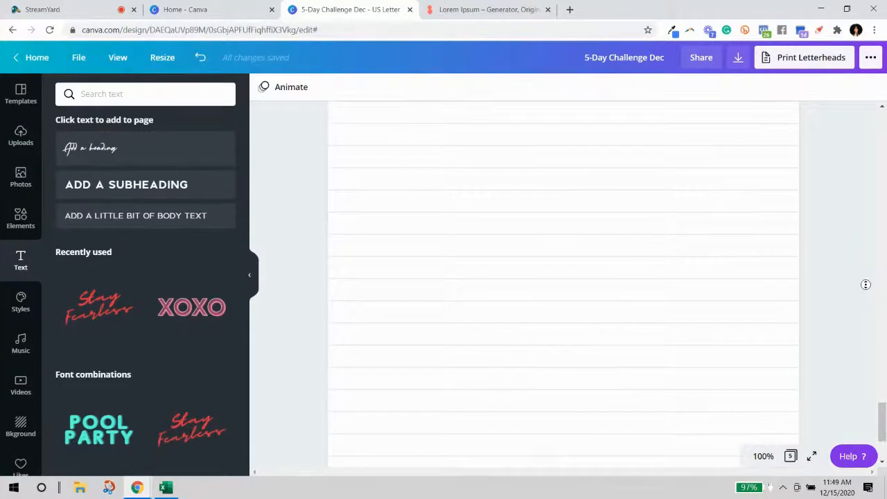
{"action": "scroll", "coordinate": [884, 426], "scroll_direction": "down", "scroll_amount": 2}
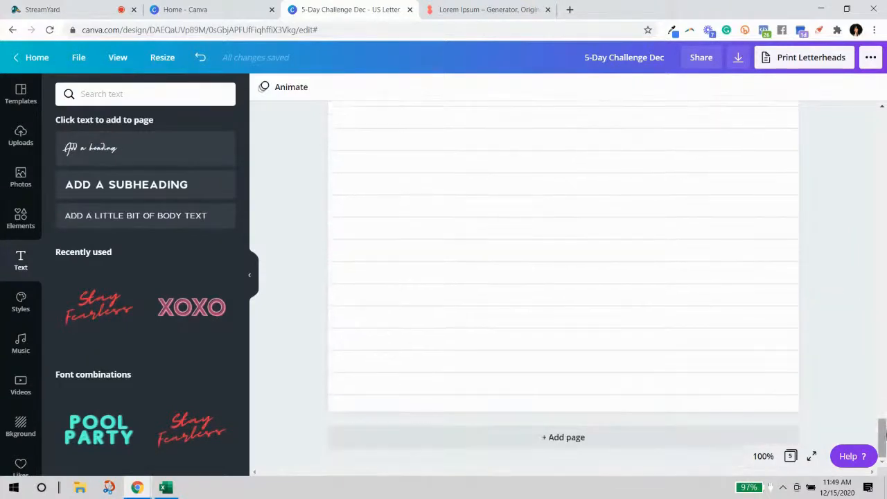
{"action": "left_click", "coordinate": [251, 276]}
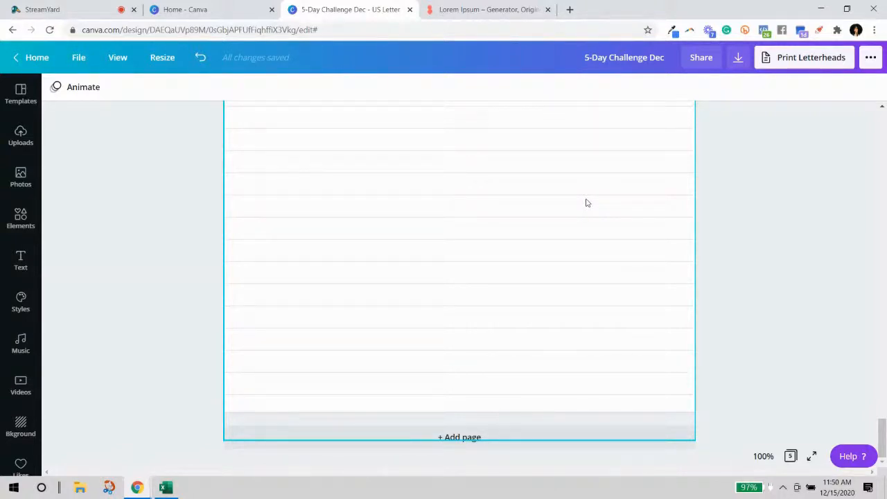
Add a blank page 6 after page 5 and set the zoom to 75%.
{"action": "left_click", "coordinate": [580, 438]}
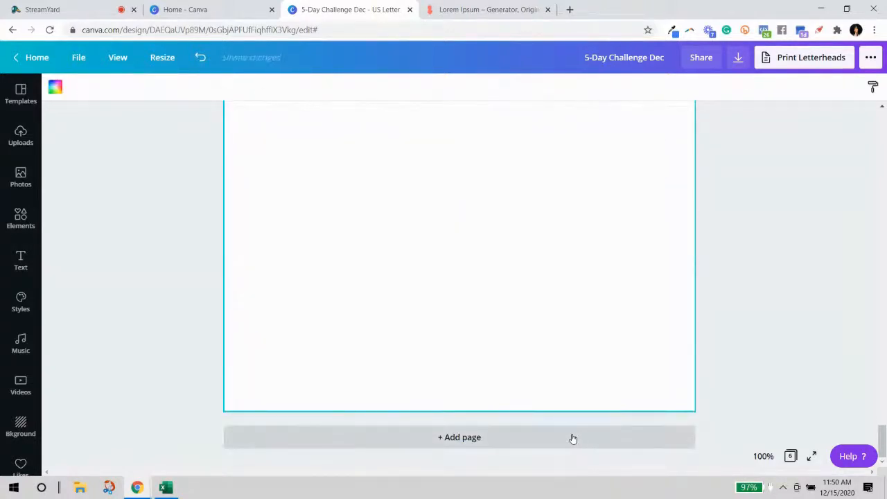
{"action": "scroll", "coordinate": [506, 372], "scroll_direction": "up", "scroll_amount": 5}
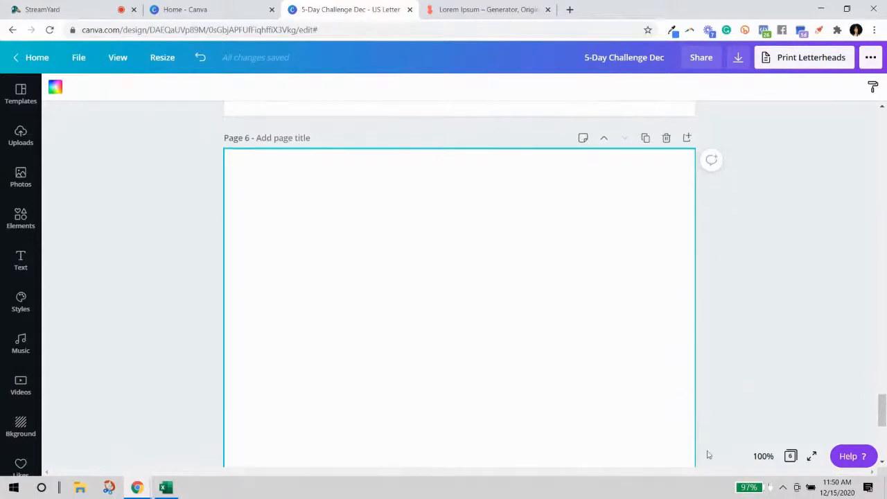
{"action": "left_click", "coordinate": [763, 456]}
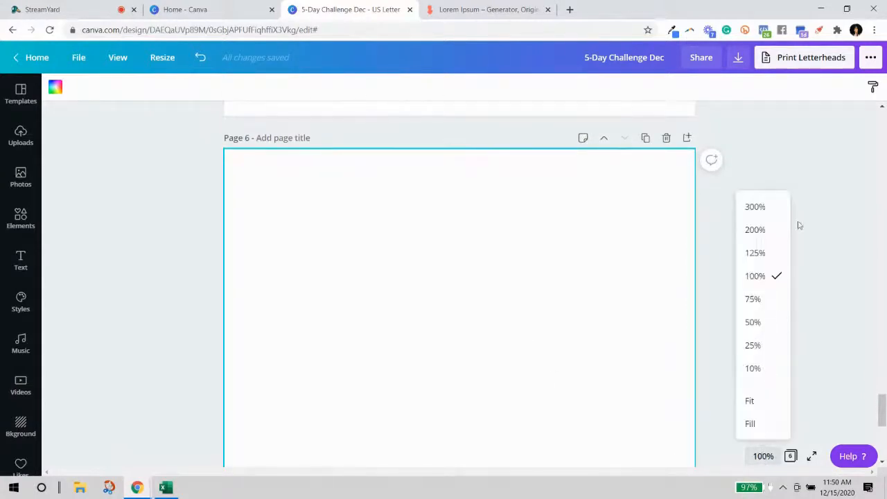
{"action": "left_click", "coordinate": [750, 302]}
{"action": "scroll", "coordinate": [637, 285], "scroll_direction": "up", "scroll_amount": 10}
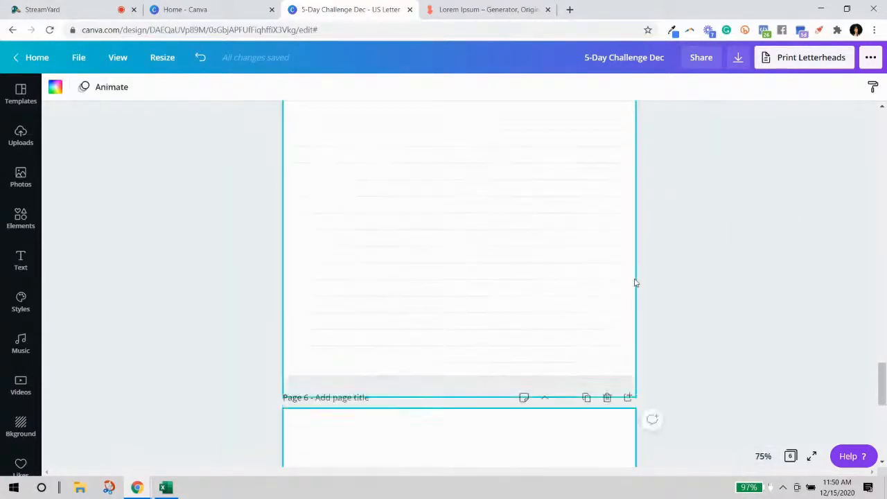
{"action": "scroll", "coordinate": [649, 285], "scroll_direction": "down", "scroll_amount": 10}
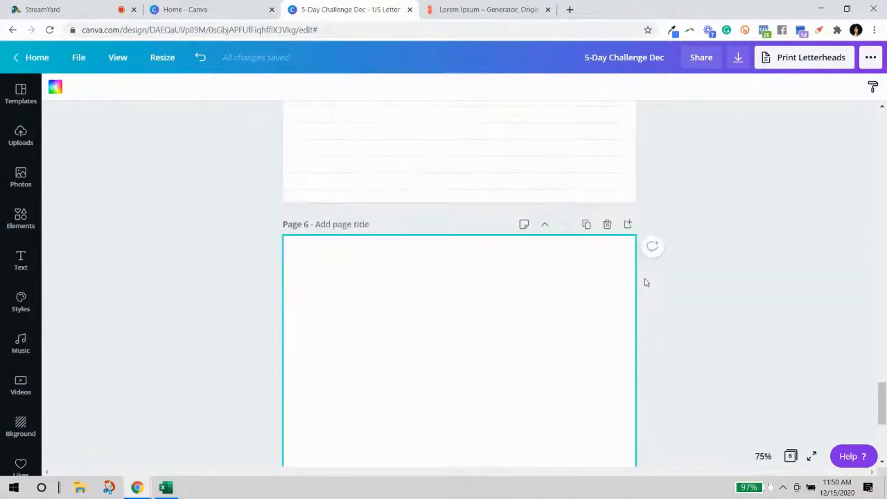
{"action": "scroll", "coordinate": [461, 250], "scroll_direction": "up", "scroll_amount": 2}
Add a square shape and the cloudy-sky grid background to page 6.
{"action": "left_click", "coordinate": [22, 223]}
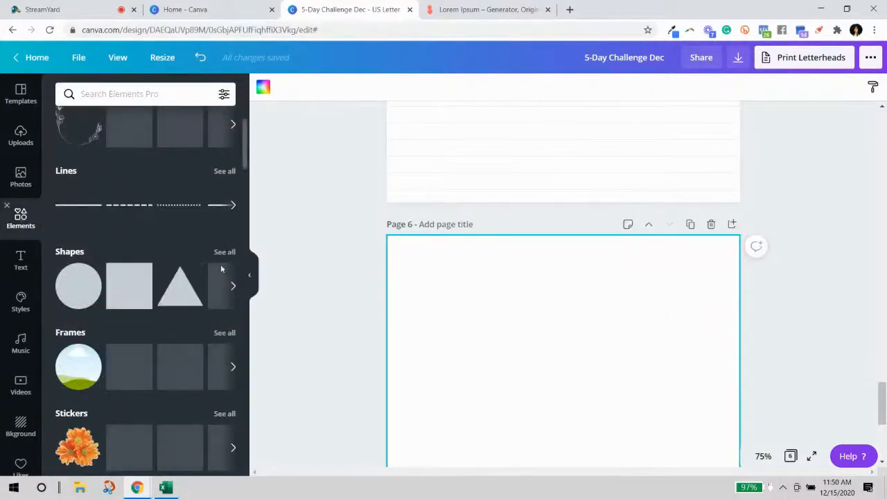
{"action": "scroll", "coordinate": [203, 255], "scroll_direction": "up", "scroll_amount": 2}
{"action": "scroll", "coordinate": [132, 290], "scroll_direction": "down", "scroll_amount": 3}
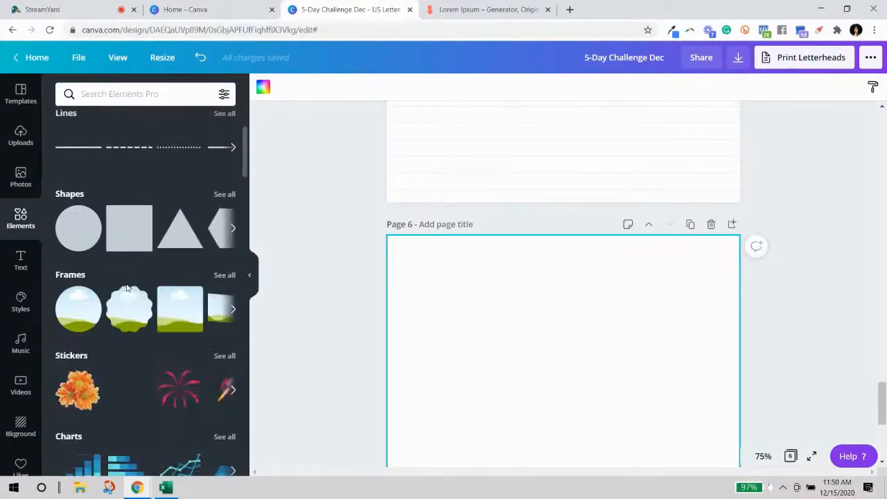
{"action": "left_click", "coordinate": [129, 229]}
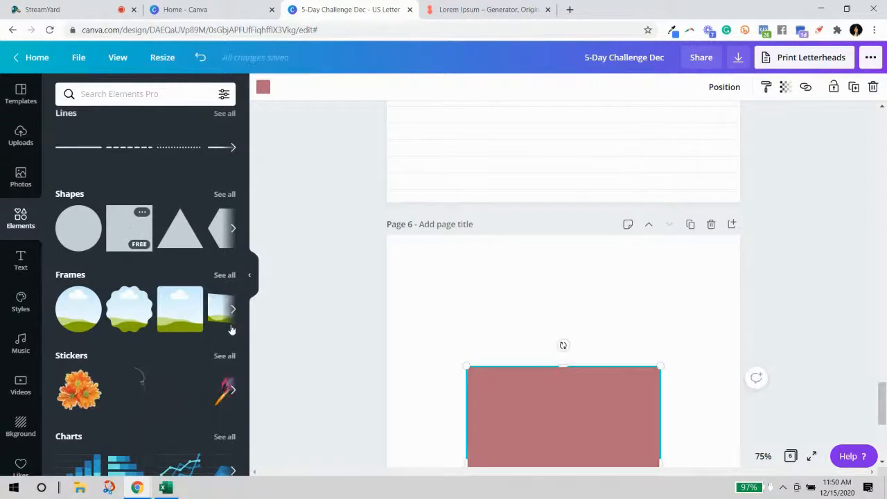
{"action": "scroll", "coordinate": [245, 336], "scroll_direction": "down", "scroll_amount": 5}
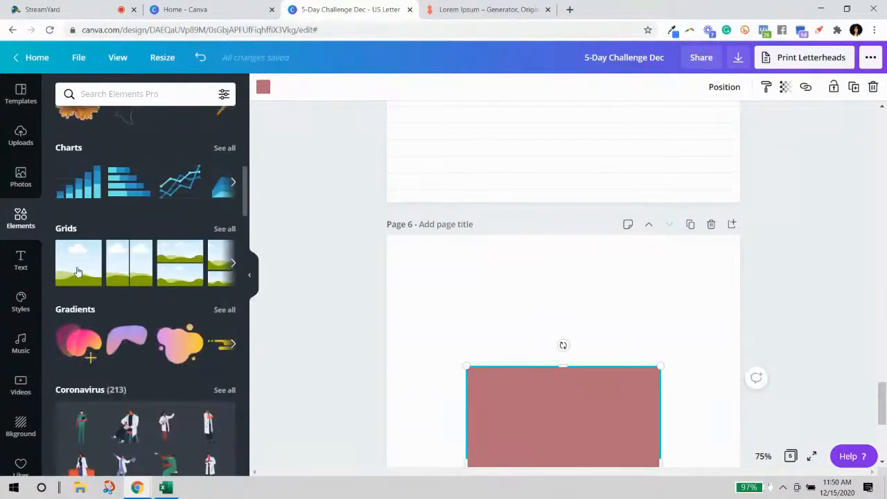
{"action": "left_click", "coordinate": [78, 270]}
{"action": "scroll", "coordinate": [177, 289], "scroll_direction": "up", "scroll_amount": 10}
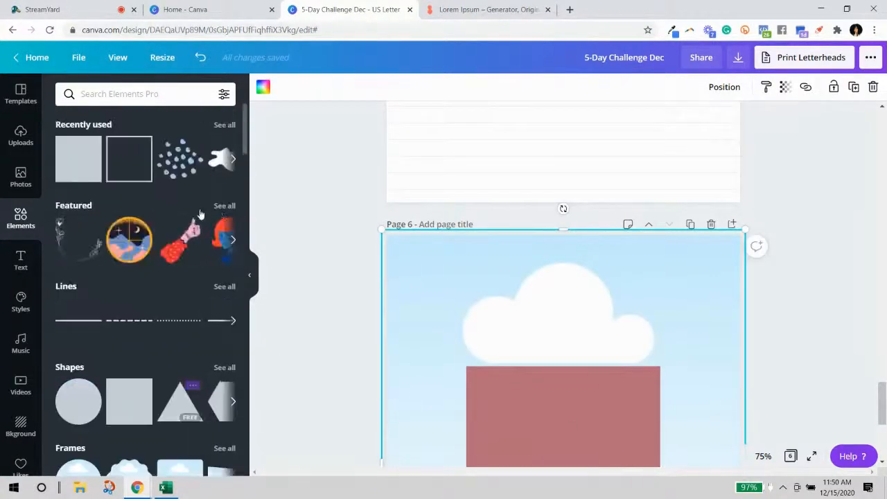
{"action": "scroll", "coordinate": [755, 277], "scroll_direction": "down", "scroll_amount": 3}
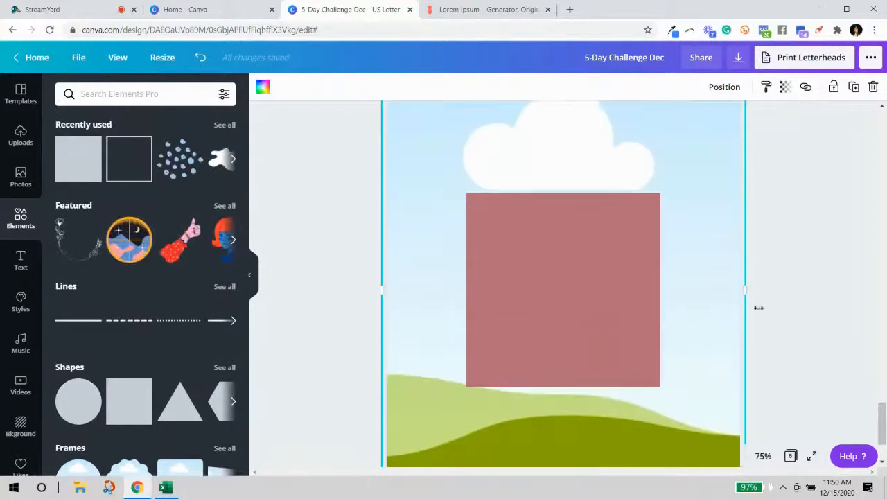
{"action": "scroll", "coordinate": [251, 278], "scroll_direction": "down", "scroll_amount": 5}
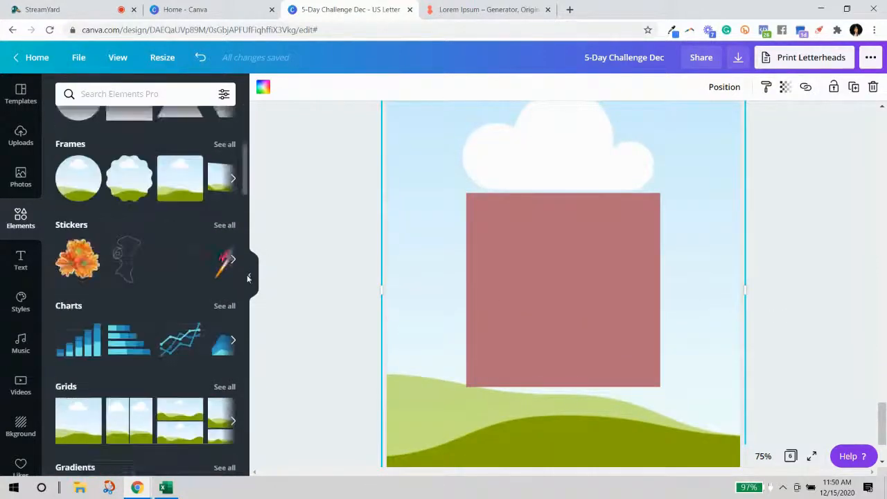
{"action": "left_click", "coordinate": [252, 277]}
Drag the sky's top edge down into a bottom strip and flatten the red square into a bar above it.
{"action": "scroll", "coordinate": [640, 261], "scroll_direction": "up", "scroll_amount": 2}
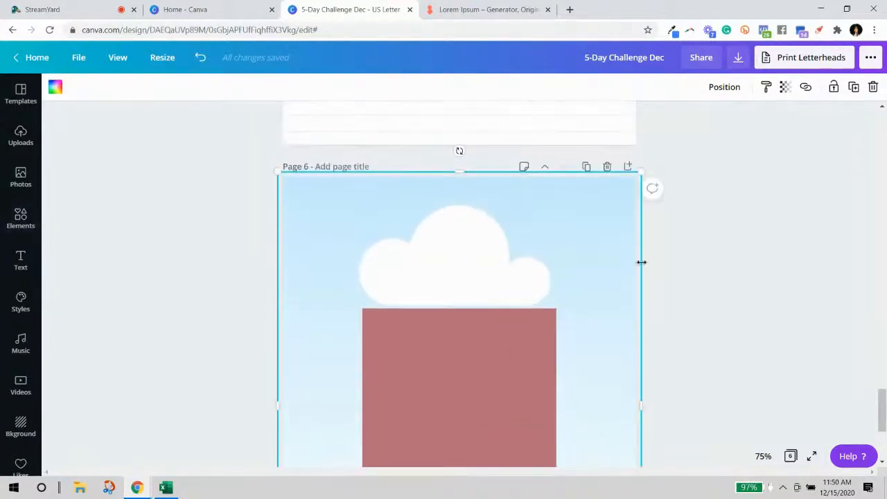
{"action": "left_click_drag", "start_coordinate": [455, 174], "coordinate": [454, 319]}
{"action": "left_click_drag", "start_coordinate": [449, 419], "coordinate": [446, 434]}
{"action": "scroll", "coordinate": [702, 323], "scroll_direction": "down", "scroll_amount": 3}
{"action": "left_click_drag", "start_coordinate": [458, 222], "coordinate": [456, 231]}
{"action": "scroll", "coordinate": [532, 259], "scroll_direction": "up", "scroll_amount": 3}
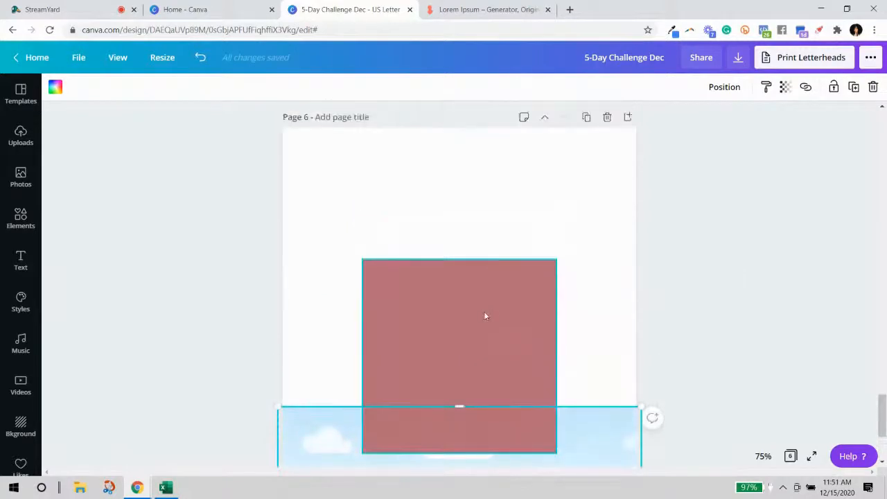
{"action": "left_click", "coordinate": [484, 313]}
{"action": "left_click_drag", "start_coordinate": [458, 452], "coordinate": [499, 415]}
Copy the 'workbook page' script heading from page 5 onto the top of page 6.
{"action": "left_click", "coordinate": [695, 386]}
{"action": "scroll", "coordinate": [594, 293], "scroll_direction": "up", "scroll_amount": 8}
{"action": "left_click", "coordinate": [526, 268]}
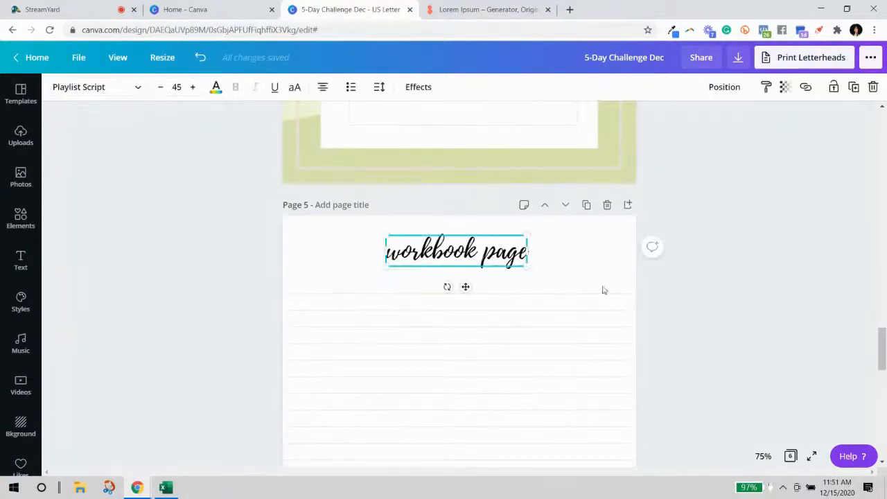
{"action": "scroll", "coordinate": [596, 311], "scroll_direction": "down", "scroll_amount": 8}
{"action": "left_click", "coordinate": [460, 303]}
{"action": "key", "text": "ctrl+v"}
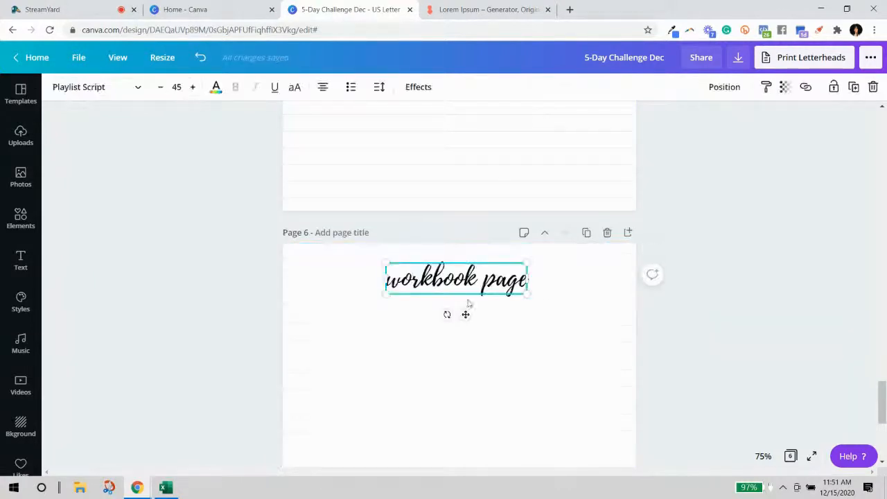
Select the lorem ipsum text box on page 3.
{"action": "scroll", "coordinate": [667, 318], "scroll_direction": "up", "scroll_amount": 7}
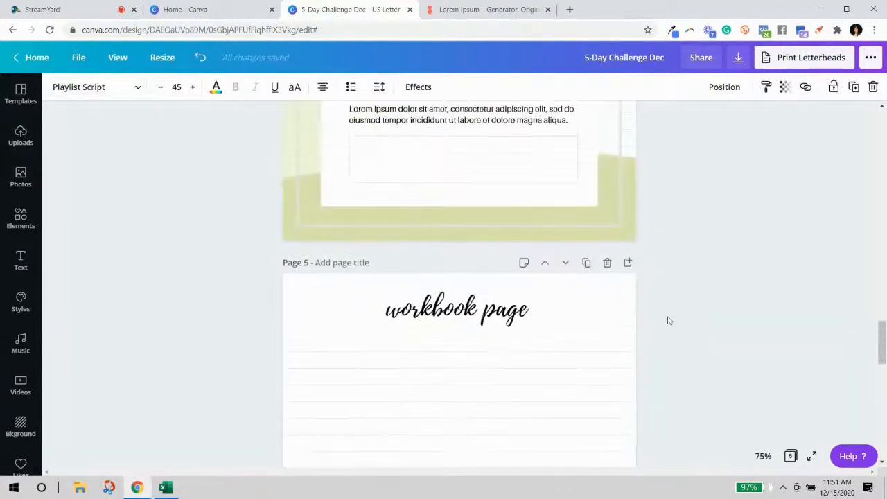
{"action": "scroll", "coordinate": [649, 202], "scroll_direction": "up", "scroll_amount": 10}
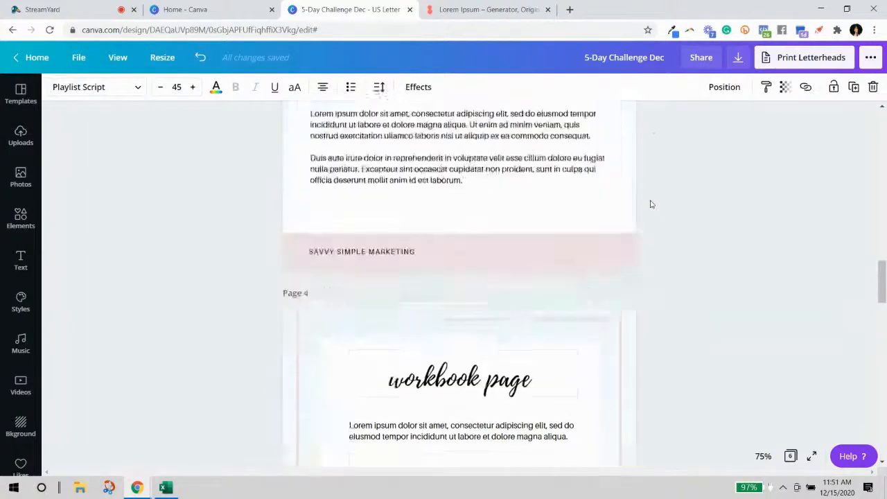
{"action": "left_click", "coordinate": [518, 282]}
Paste the lorem ipsum text box onto page 6 and move it under the heading.
{"action": "scroll", "coordinate": [692, 325], "scroll_direction": "down", "scroll_amount": 8}
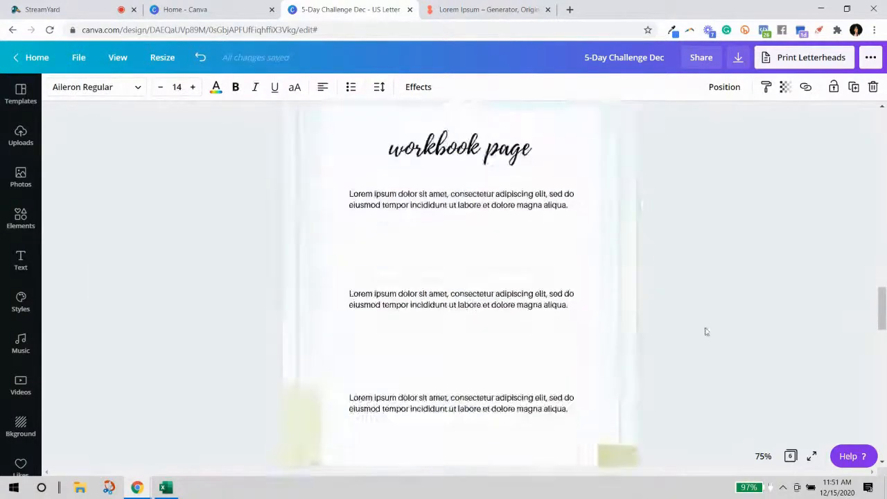
{"action": "scroll", "coordinate": [652, 347], "scroll_direction": "down", "scroll_amount": 8}
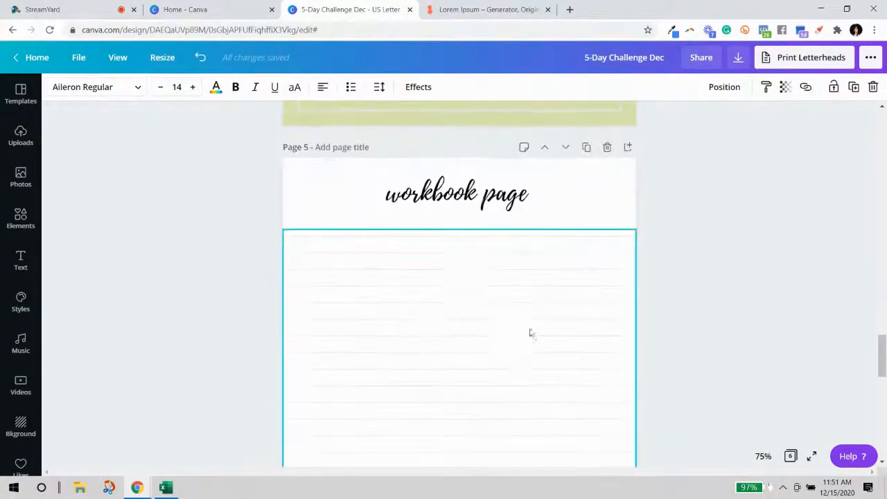
{"action": "key", "text": "ctrl+v"}
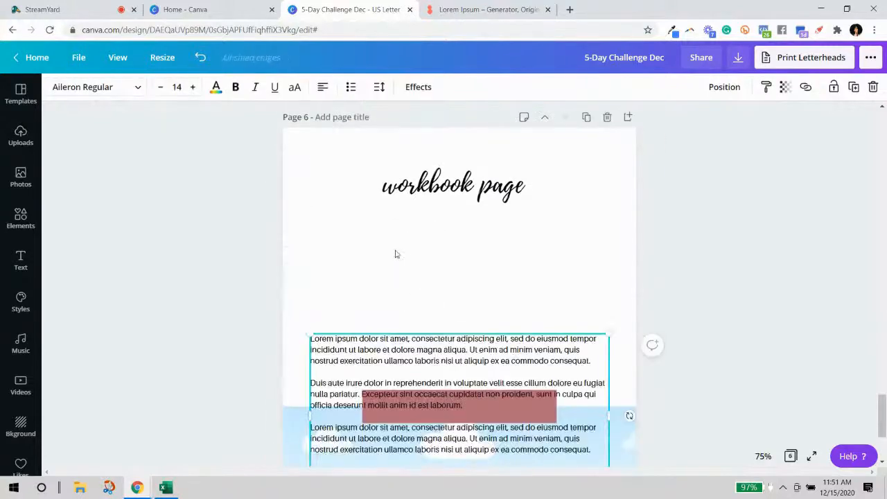
{"action": "left_click_drag", "start_coordinate": [439, 345], "coordinate": [443, 228]}
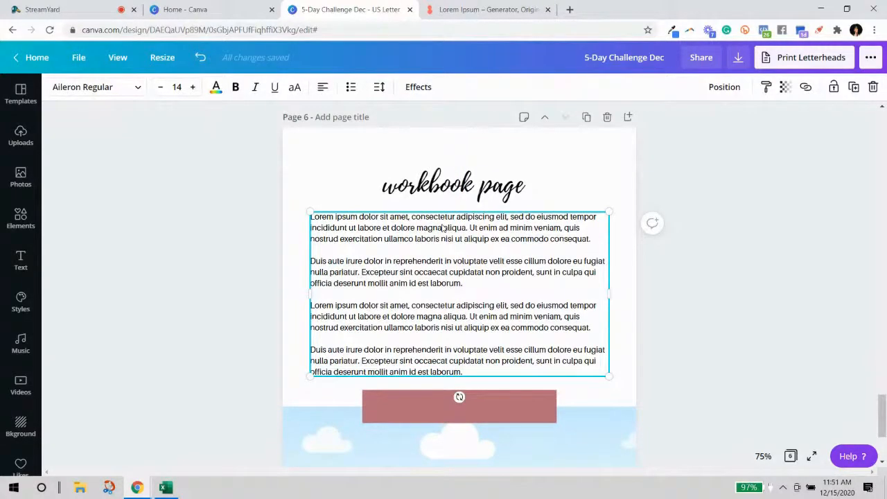
{"action": "left_click", "coordinate": [476, 379]}
Delete the fourth lorem ipsum paragraph and nudge the three-paragraph block slightly lower.
{"action": "left_click", "coordinate": [472, 378]}
{"action": "left_click_drag", "start_coordinate": [469, 374], "coordinate": [305, 345]}
{"action": "left_click", "coordinate": [431, 363]}
{"action": "left_click_drag", "start_coordinate": [464, 368], "coordinate": [313, 349]}
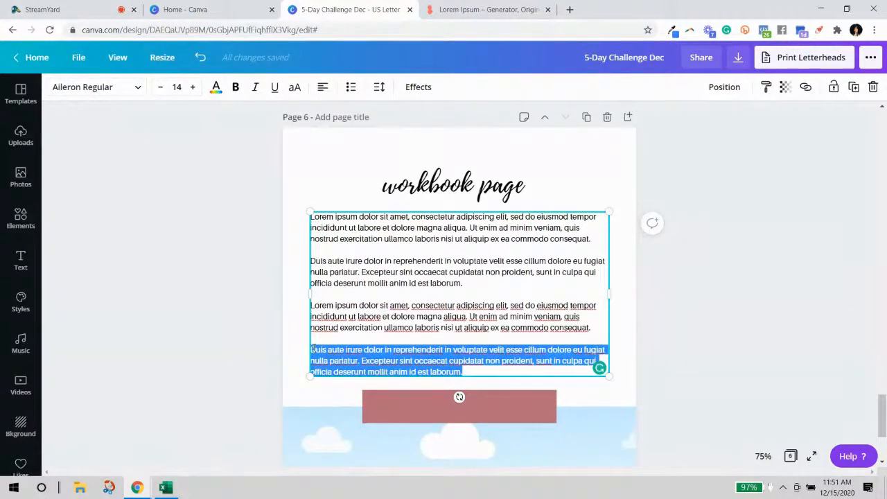
{"action": "key", "text": "BackSpace"}
{"action": "key", "text": "BackSpace"}
{"action": "left_click", "coordinate": [760, 341]}
{"action": "left_click_drag", "start_coordinate": [558, 267], "coordinate": [559, 289]}
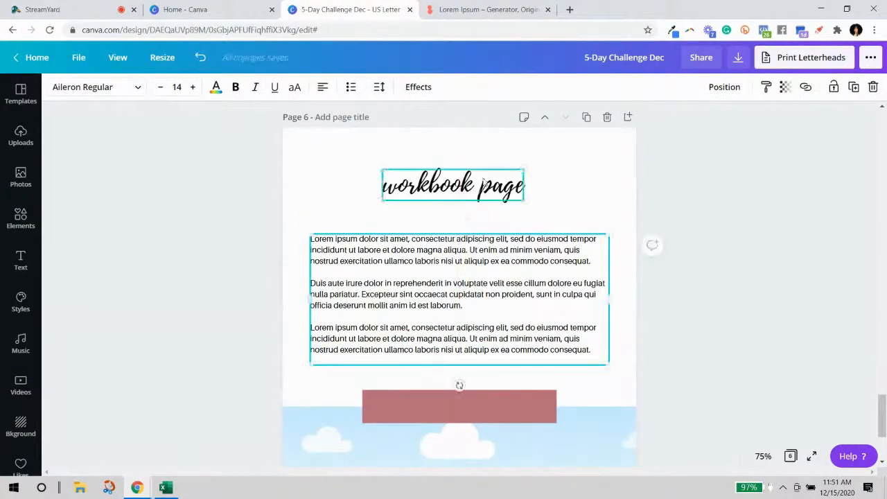
Enlarge the 'workbook page' heading on page 6 across the page.
{"action": "left_click", "coordinate": [483, 180]}
{"action": "left_click_drag", "start_coordinate": [524, 201], "coordinate": [596, 217]}
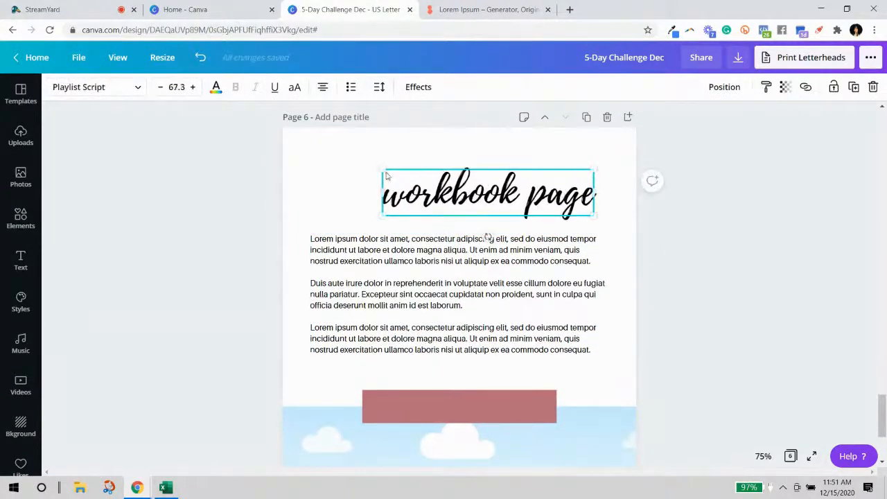
{"action": "left_click_drag", "start_coordinate": [350, 152], "coordinate": [323, 139]}
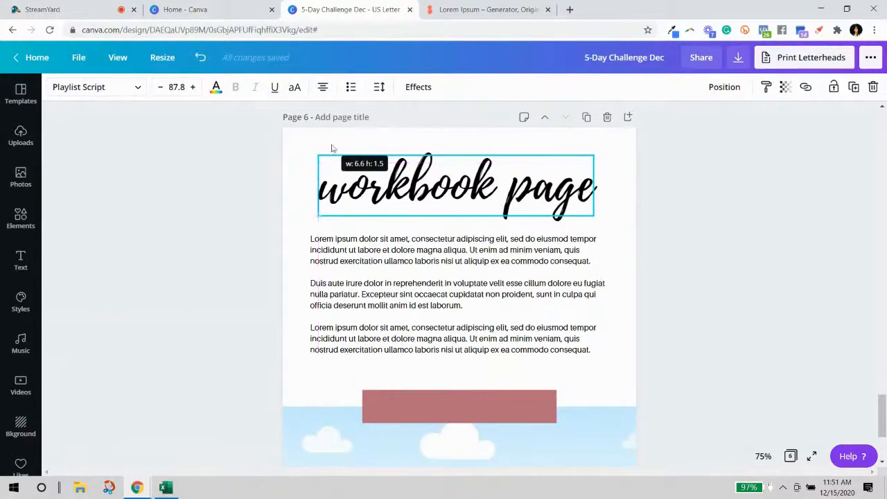
Replace the heading text with 'What's Next...'.
{"action": "double_click", "coordinate": [498, 187]}
{"action": "key", "text": "ctrl+a"}
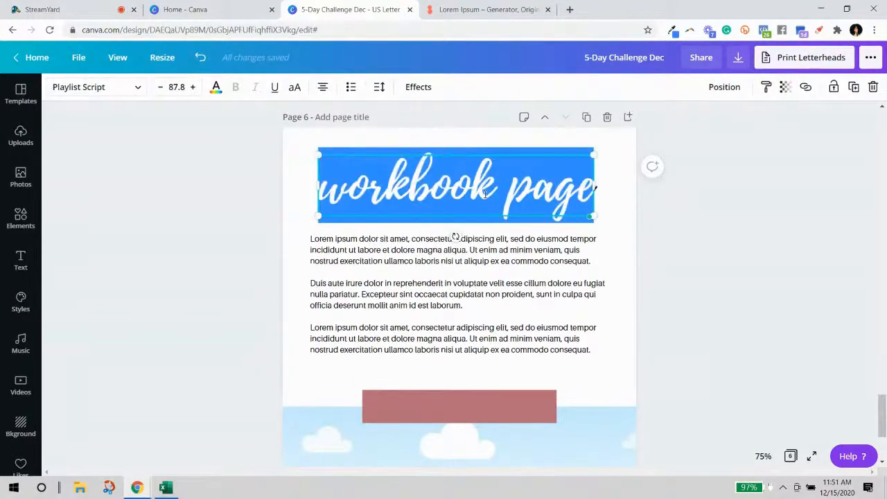
{"action": "type", "text": "Ne"}
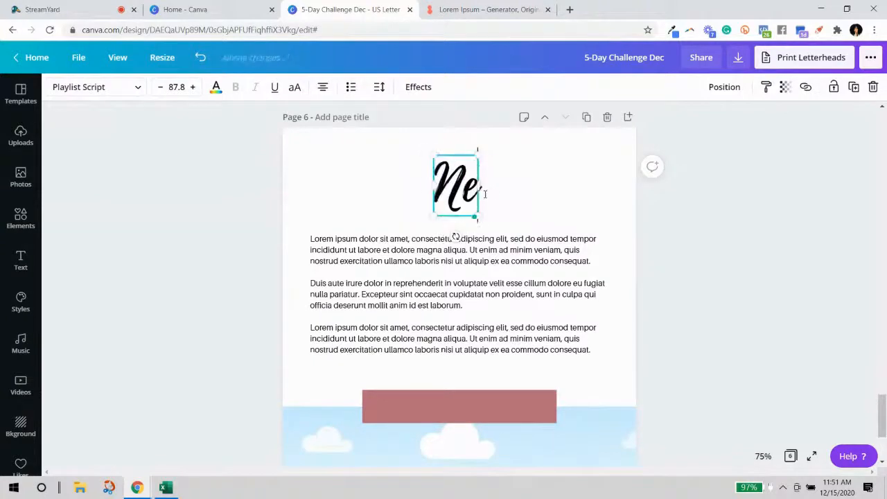
{"action": "type", "text": "xt S"}
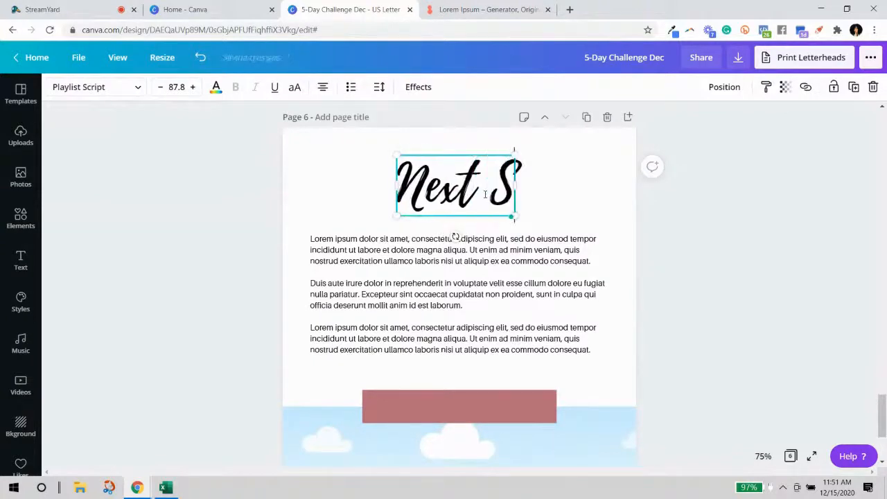
{"action": "key", "text": "BackSpace"}
{"action": "key", "text": "BackSpace"}
{"action": "key", "text": "BackSpace"}
{"action": "key", "text": "BackSpace"}
{"action": "key", "text": "BackSpace"}
{"action": "key", "text": "BackSpace"}
{"action": "type", "text": "What"}
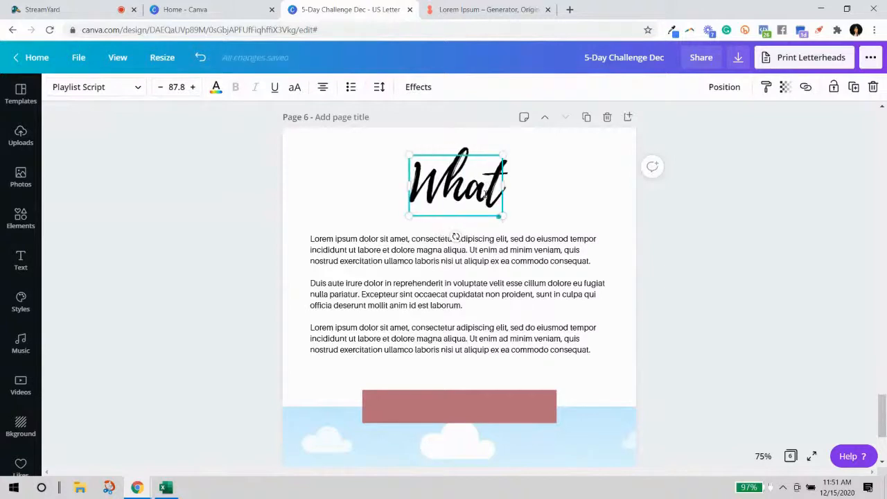
{"action": "type", "text": "'s Next..."}
Centre the 'What's Next...' heading on page 6.
{"action": "left_click", "coordinate": [802, 293]}
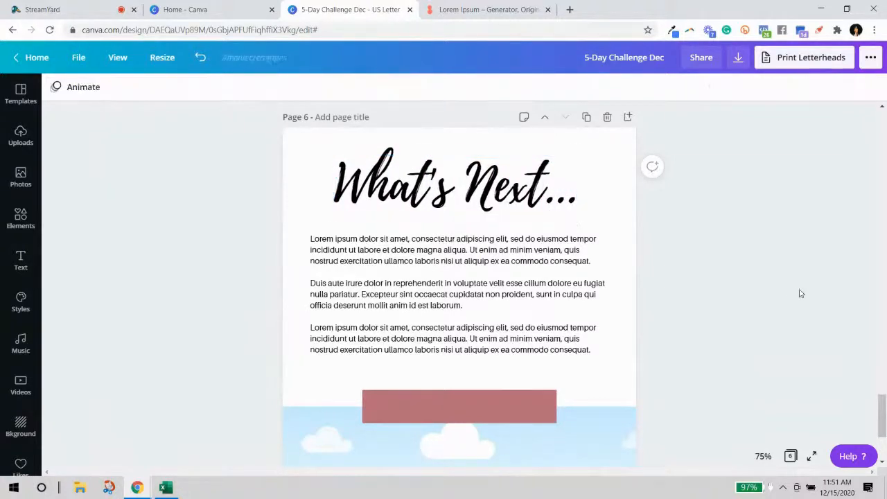
{"action": "left_click_drag", "start_coordinate": [521, 200], "coordinate": [523, 199]}
{"action": "left_click", "coordinate": [663, 251]}
{"action": "left_click", "coordinate": [605, 305]}
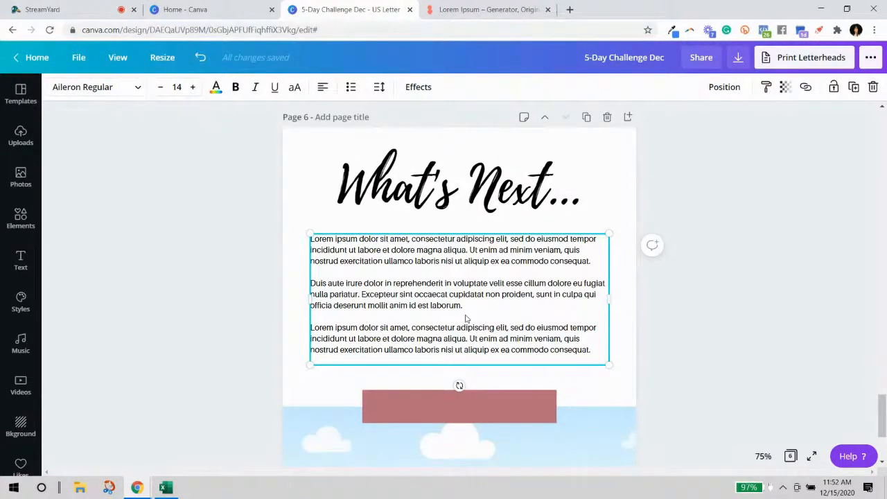
Stretch the pink bar on page 6 wider on both sides.
{"action": "scroll", "coordinate": [685, 350], "scroll_direction": "down", "scroll_amount": 3}
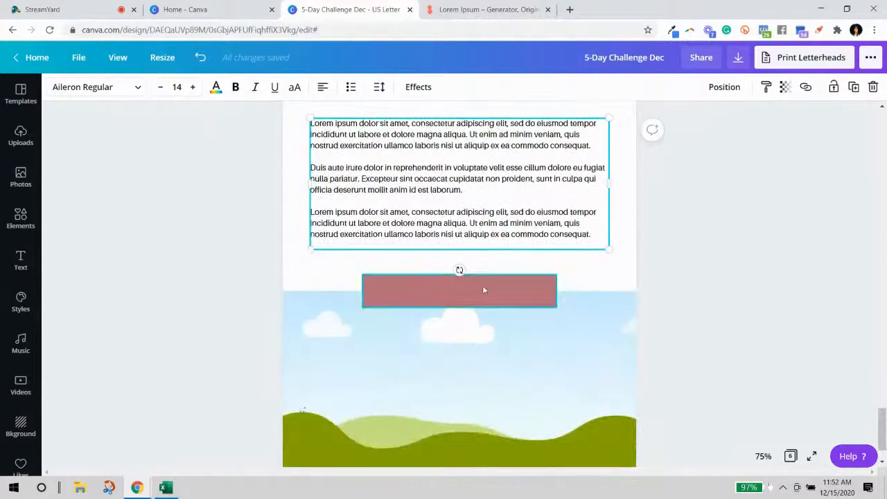
{"action": "left_click", "coordinate": [371, 299]}
{"action": "left_click_drag", "start_coordinate": [356, 291], "coordinate": [354, 291]}
{"action": "left_click_drag", "start_coordinate": [556, 291], "coordinate": [561, 291]}
{"action": "left_click", "coordinate": [758, 261]}
{"action": "scroll", "coordinate": [598, 233], "scroll_direction": "up", "scroll_amount": 1}
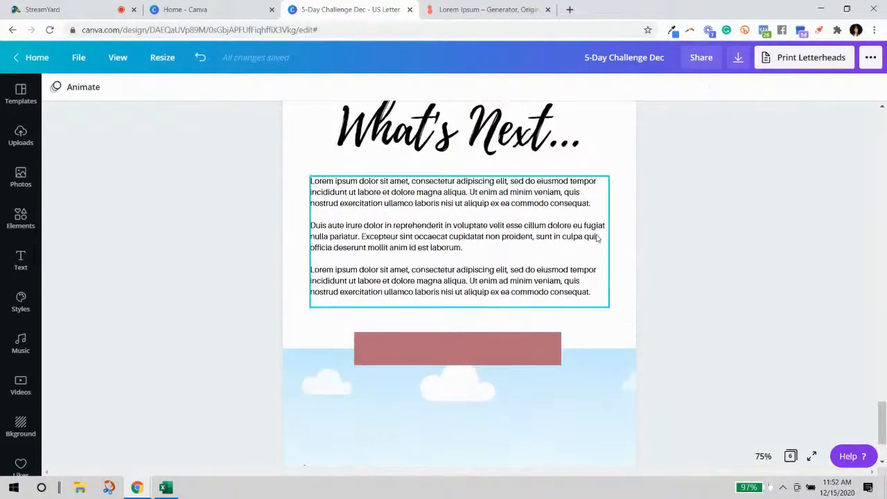
{"action": "left_click", "coordinate": [596, 238]}
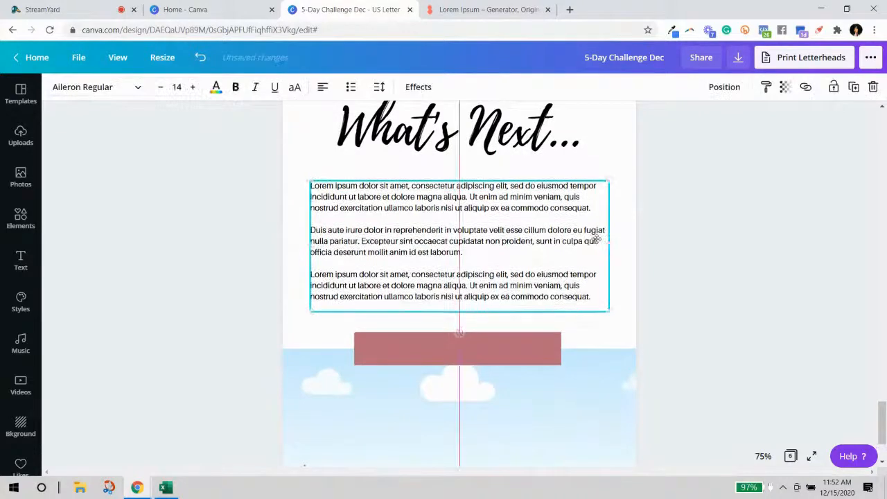
{"action": "left_click", "coordinate": [671, 251]}
Paste page 4's page-wide border frame onto page 6 around the heading and text.
{"action": "scroll", "coordinate": [674, 254], "scroll_direction": "up", "scroll_amount": 1}
{"action": "scroll", "coordinate": [679, 270], "scroll_direction": "down", "scroll_amount": 1}
{"action": "scroll", "coordinate": [693, 287], "scroll_direction": "up", "scroll_amount": 5}
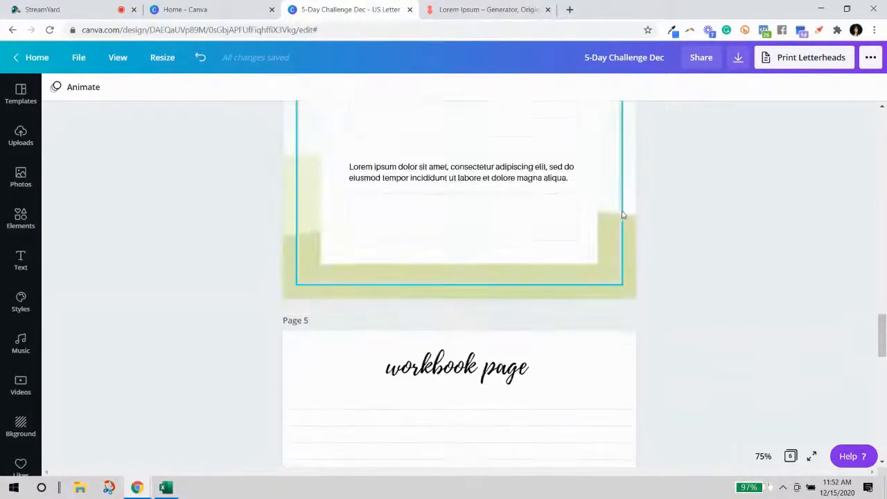
{"action": "left_click", "coordinate": [620, 212]}
{"action": "scroll", "coordinate": [658, 245], "scroll_direction": "down", "scroll_amount": 10}
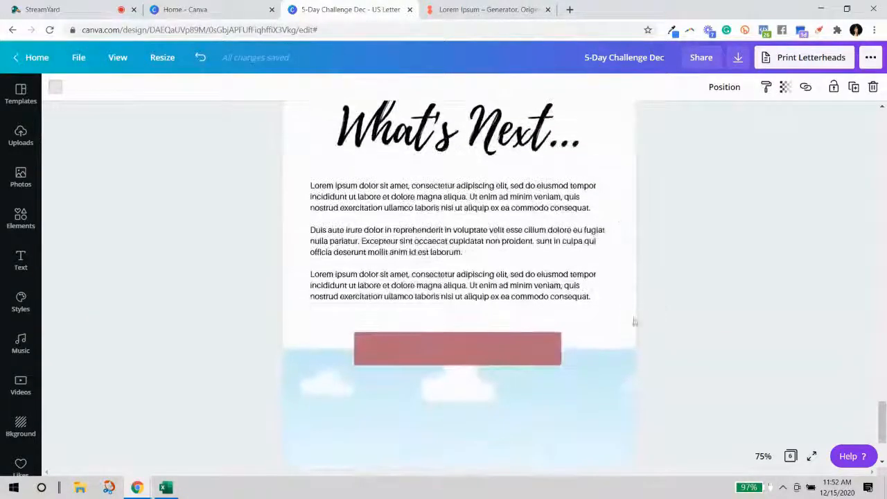
{"action": "left_click", "coordinate": [619, 196]}
{"action": "key", "text": "ctrl+v"}
{"action": "left_click", "coordinate": [695, 243]}
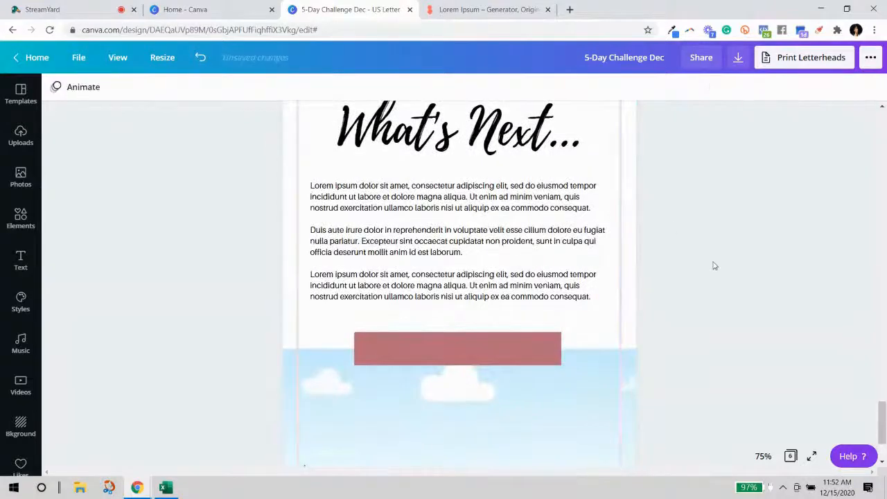
{"action": "scroll", "coordinate": [714, 265], "scroll_direction": "up", "scroll_amount": 2}
{"action": "scroll", "coordinate": [715, 265], "scroll_direction": "down", "scroll_amount": 1}
{"action": "left_click", "coordinate": [530, 194]}
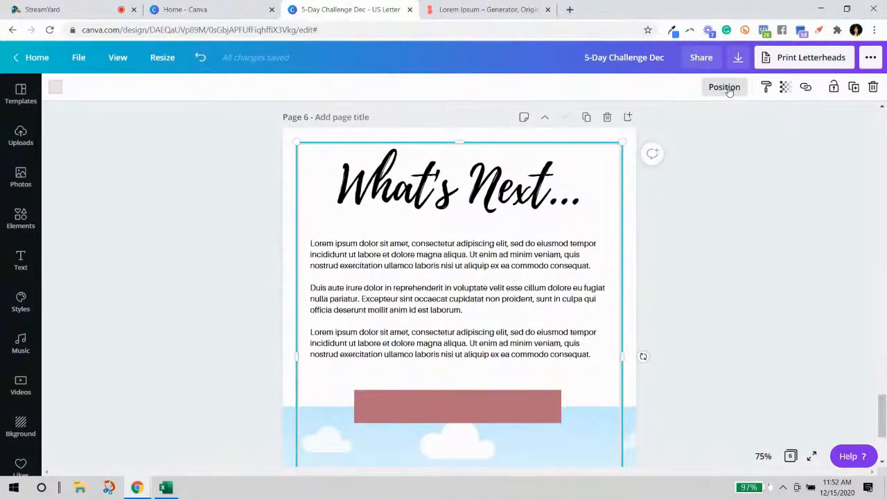
Lock page 6's border frame in place behind the content.
{"action": "left_click", "coordinate": [833, 87]}
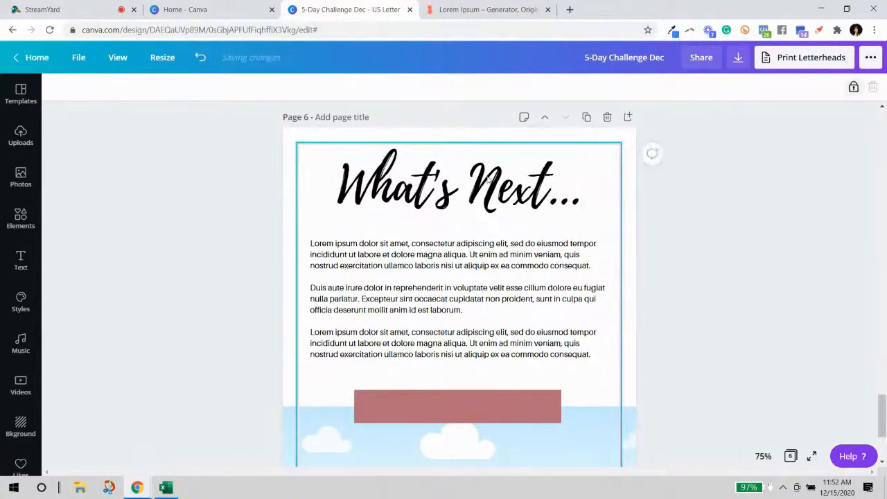
{"action": "left_click", "coordinate": [486, 195]}
{"action": "left_click", "coordinate": [485, 195]}
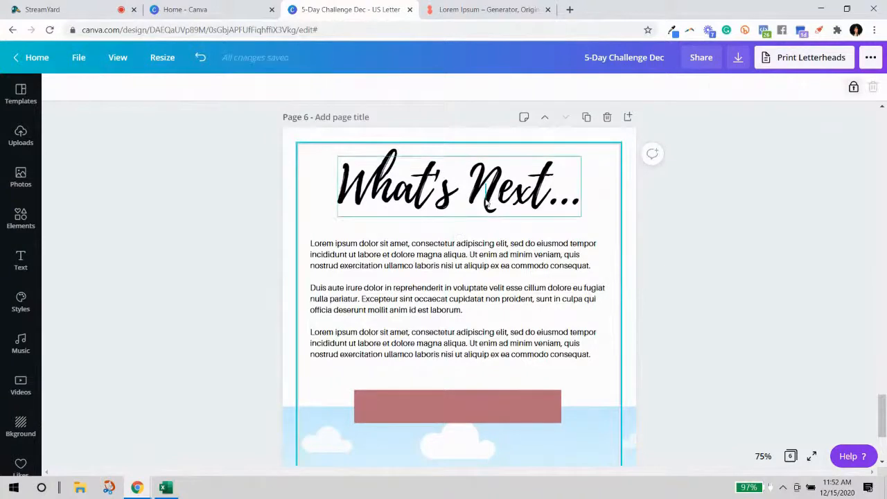
{"action": "left_click", "coordinate": [805, 101]}
{"action": "left_click", "coordinate": [567, 170]}
{"action": "left_click", "coordinate": [854, 87]}
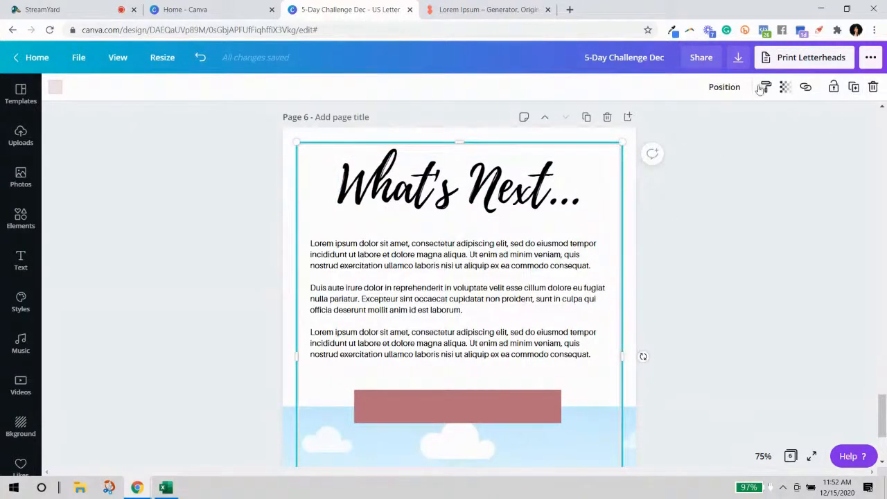
{"action": "left_click", "coordinate": [729, 88]}
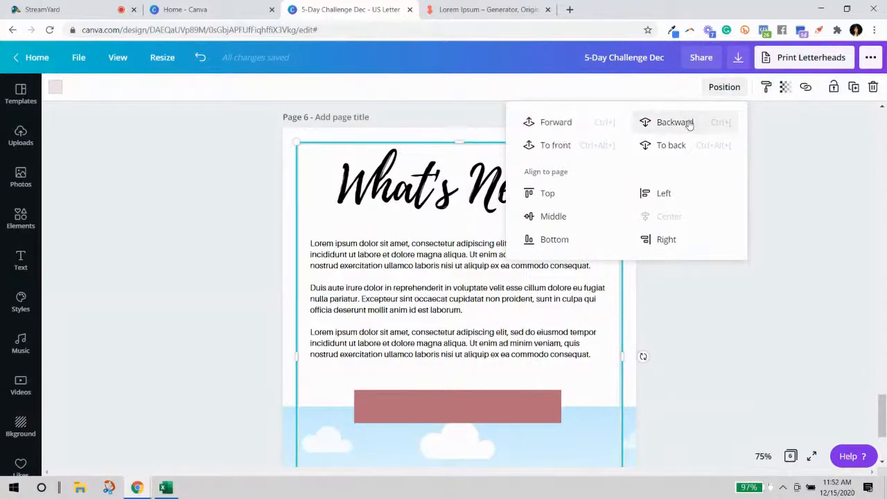
{"action": "left_click", "coordinate": [749, 277]}
{"action": "left_click", "coordinate": [613, 225]}
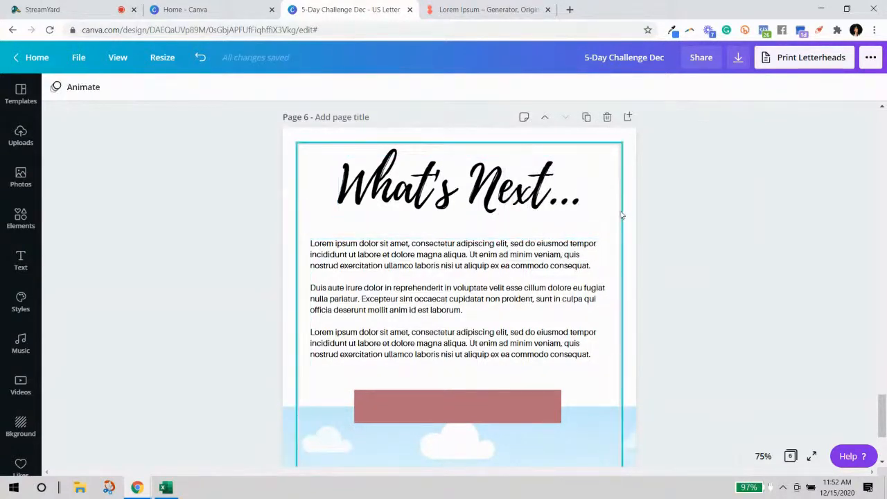
{"action": "left_click", "coordinate": [833, 88]}
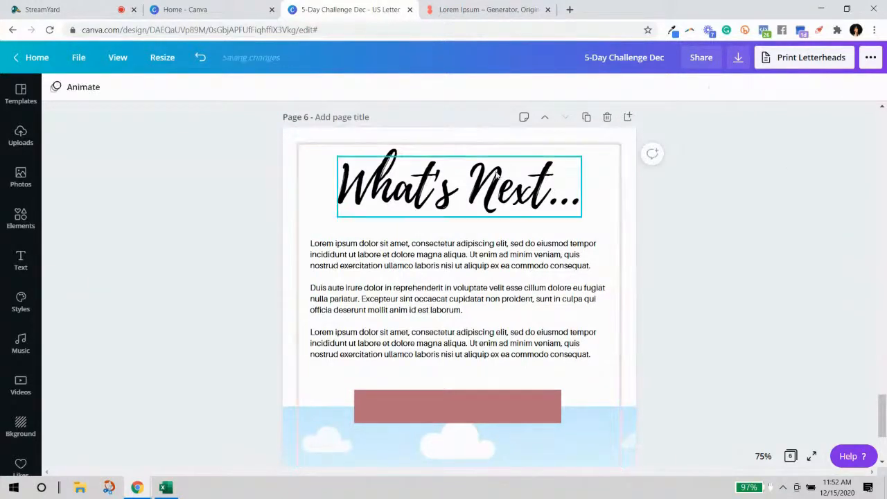
Shrink the 'What's Next...' heading to size 84 and re-centre it on the page.
{"action": "left_click", "coordinate": [471, 193]}
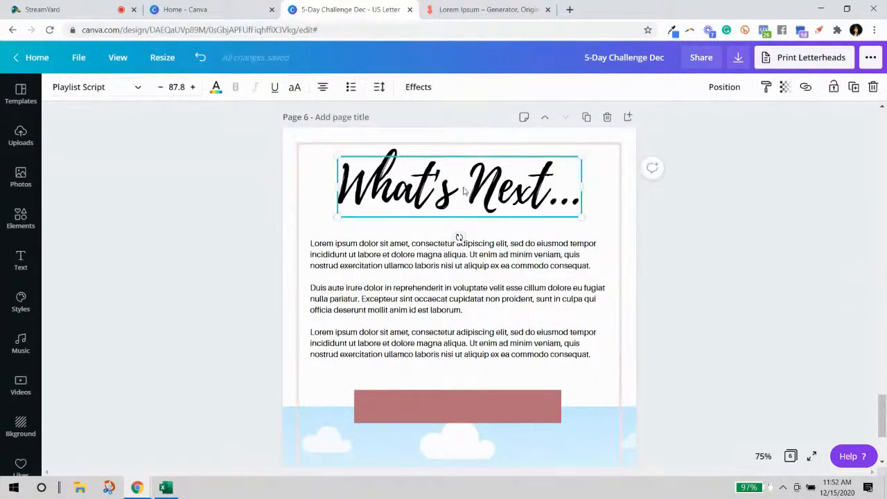
{"action": "left_click_drag", "start_coordinate": [336, 153], "coordinate": [348, 159]}
{"action": "left_click", "coordinate": [698, 283]}
{"action": "left_click_drag", "start_coordinate": [473, 201], "coordinate": [469, 207]}
{"action": "left_click", "coordinate": [469, 137]}
{"action": "scroll", "coordinate": [686, 273], "scroll_direction": "down", "scroll_amount": 3}
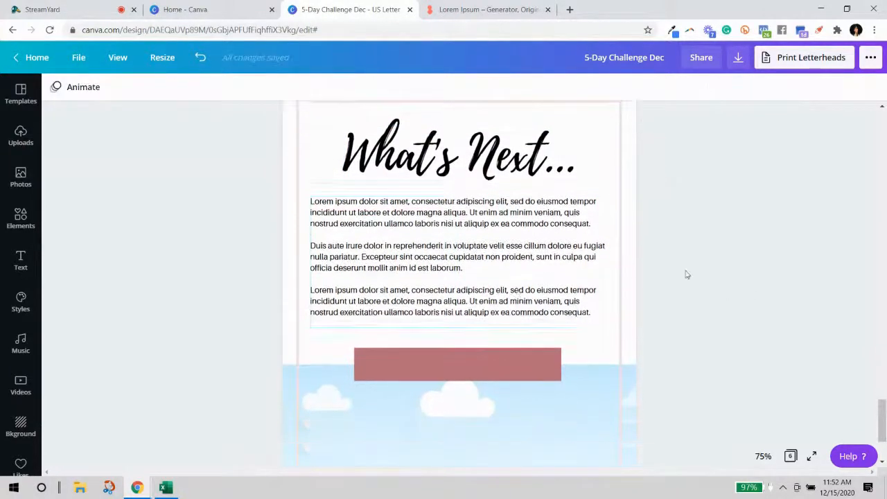
{"action": "left_click", "coordinate": [507, 199]}
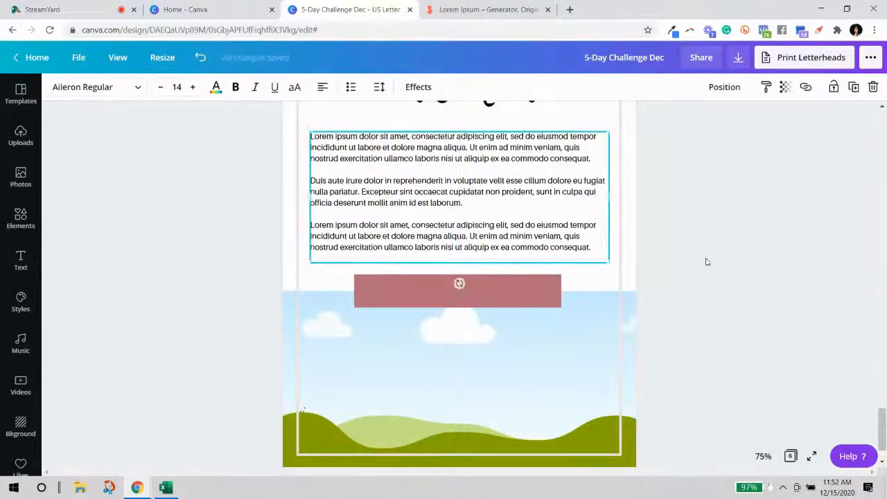
Remove the third lorem ipsum paragraph so page 6's body text keeps only two.
{"action": "scroll", "coordinate": [697, 253], "scroll_direction": "up", "scroll_amount": 3}
{"action": "left_click", "coordinate": [507, 189]}
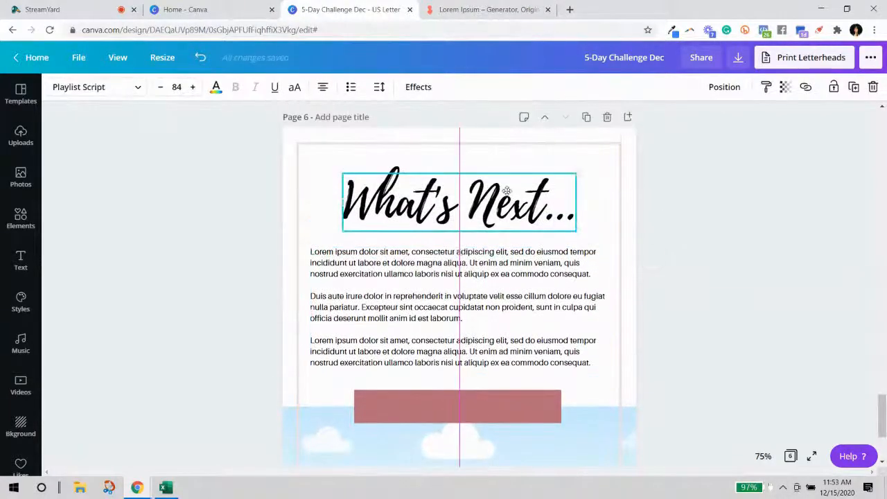
{"action": "left_click", "coordinate": [754, 283]}
{"action": "scroll", "coordinate": [519, 255], "scroll_direction": "down", "scroll_amount": 3}
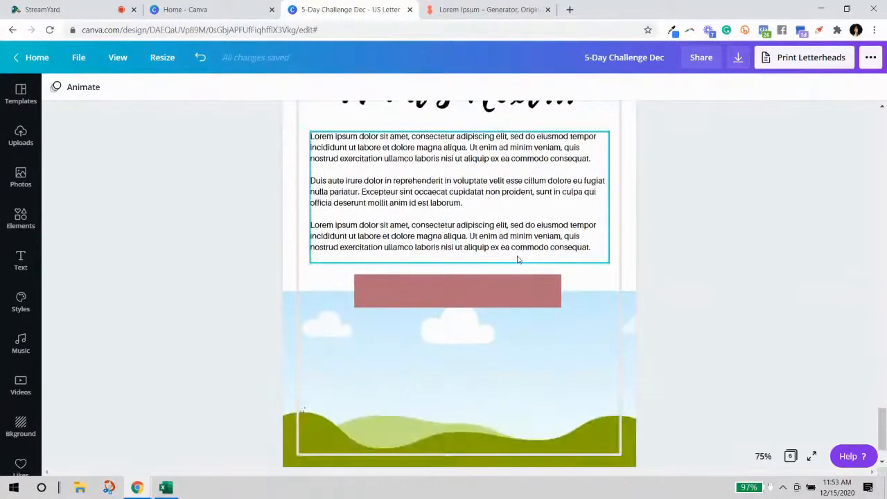
{"action": "scroll", "coordinate": [540, 347], "scroll_direction": "down", "scroll_amount": 2}
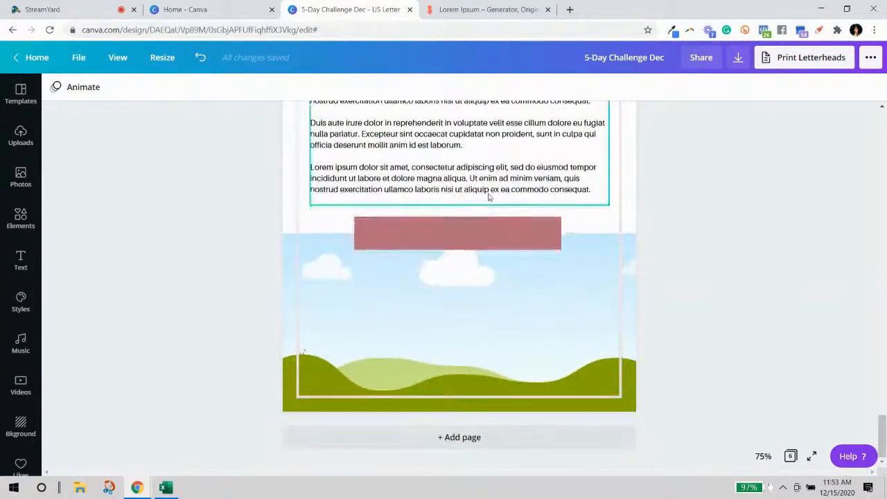
{"action": "scroll", "coordinate": [695, 300], "scroll_direction": "up", "scroll_amount": 3}
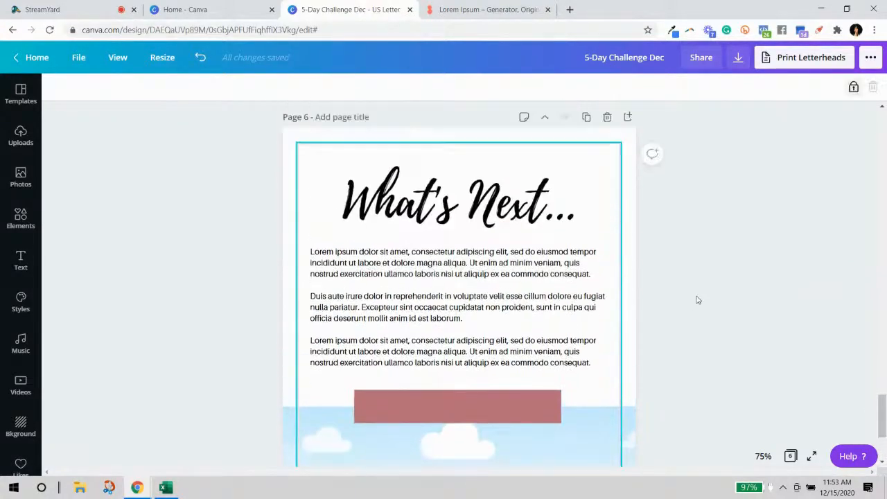
{"action": "left_click", "coordinate": [534, 342]}
{"action": "left_click_drag", "start_coordinate": [589, 368], "coordinate": [313, 341]}
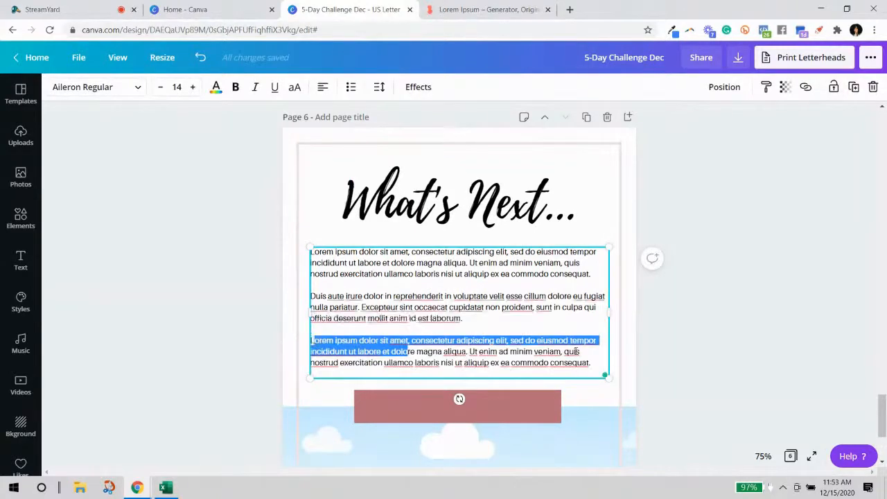
{"action": "left_click", "coordinate": [589, 362]}
{"action": "left_click_drag", "start_coordinate": [595, 363], "coordinate": [312, 341]}
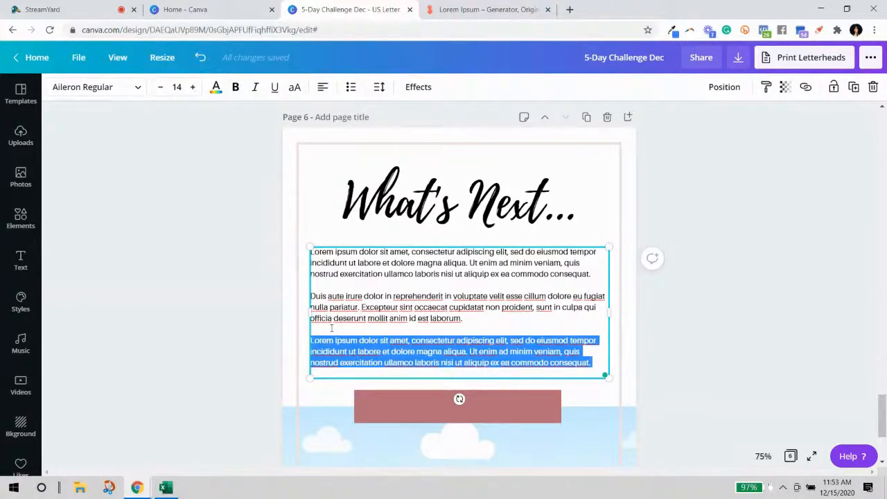
{"action": "key", "text": "BackSpace"}
{"action": "key", "text": "BackSpace"}
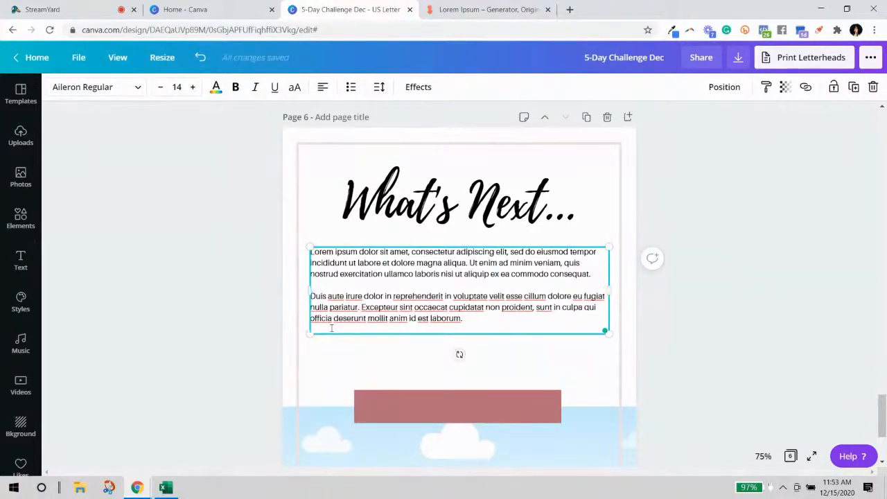
{"action": "left_click", "coordinate": [708, 313]}
{"action": "left_click", "coordinate": [512, 303]}
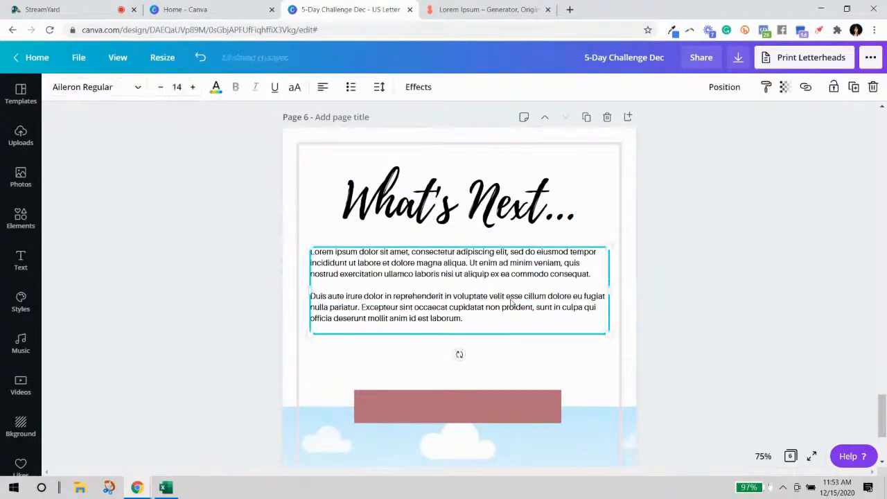
{"action": "left_click", "coordinate": [586, 434]}
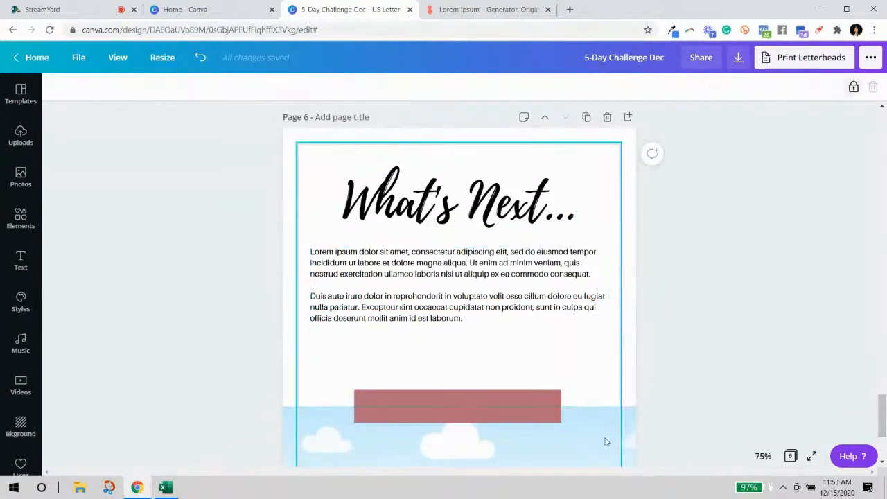
Extend the sky and hills image on page 6 upward to just below the text.
{"action": "scroll", "coordinate": [717, 369], "scroll_direction": "down", "scroll_amount": 3}
{"action": "left_click", "coordinate": [636, 377]}
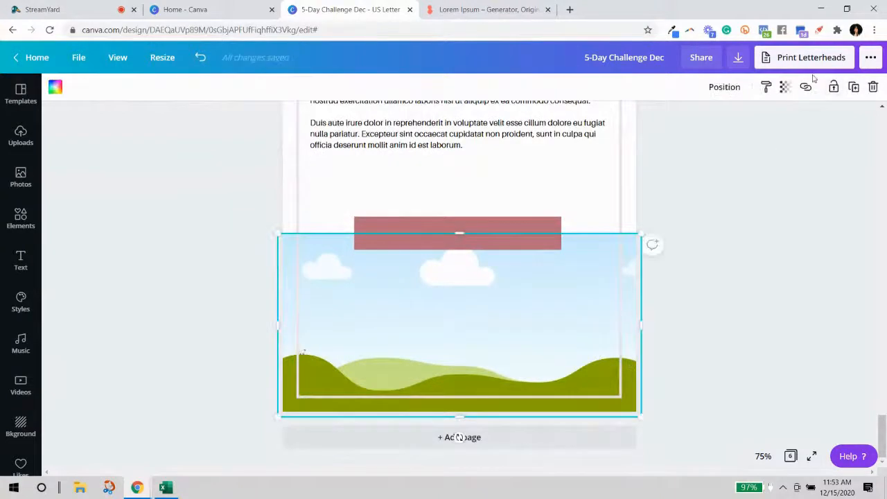
{"action": "left_click_drag", "start_coordinate": [458, 233], "coordinate": [457, 174]}
{"action": "scroll", "coordinate": [624, 264], "scroll_direction": "up", "scroll_amount": 1}
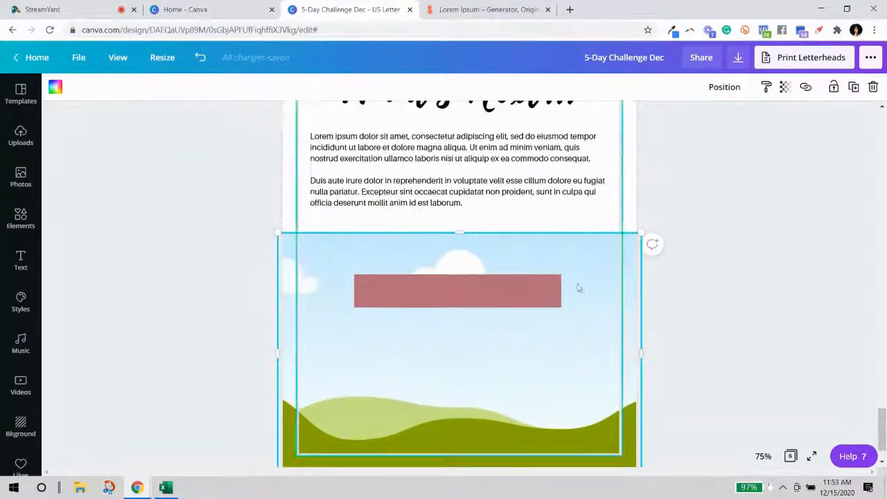
{"action": "left_click_drag", "start_coordinate": [463, 235], "coordinate": [460, 243]}
{"action": "left_click", "coordinate": [648, 292]}
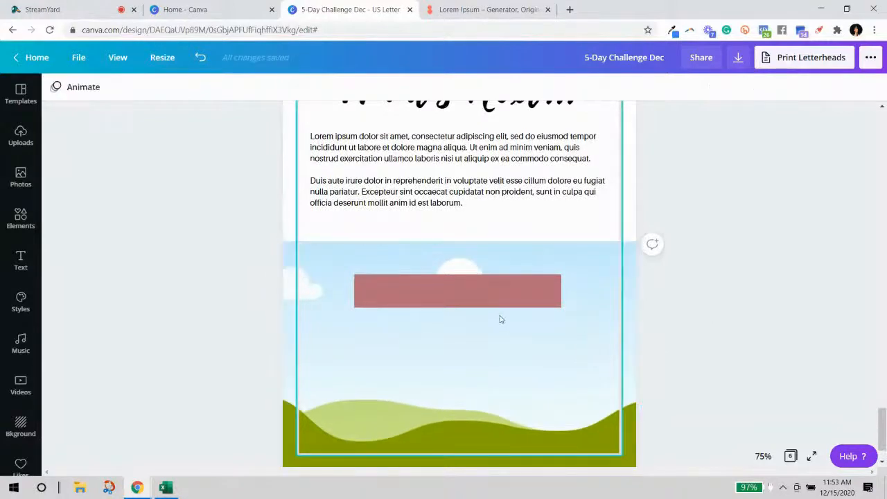
Move the pink bar up to the image's top edge and make it black.
{"action": "left_click_drag", "start_coordinate": [481, 303], "coordinate": [478, 245]}
{"action": "left_click", "coordinate": [55, 87]}
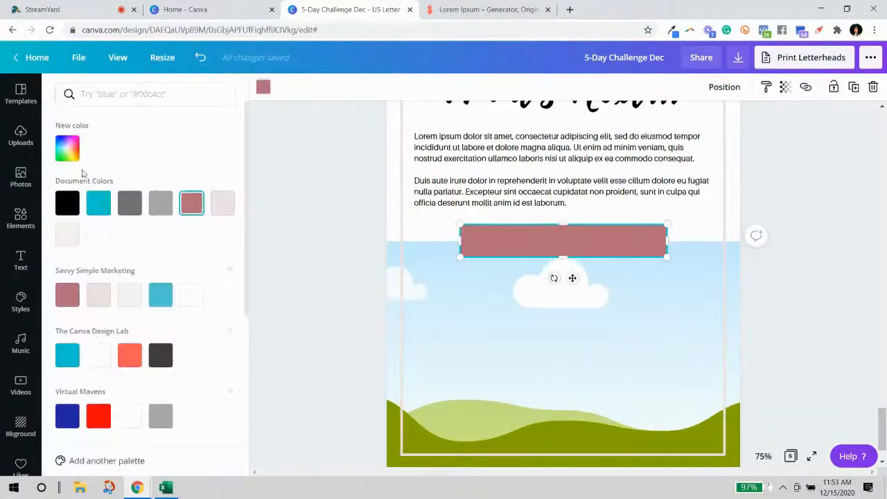
{"action": "left_click", "coordinate": [68, 202]}
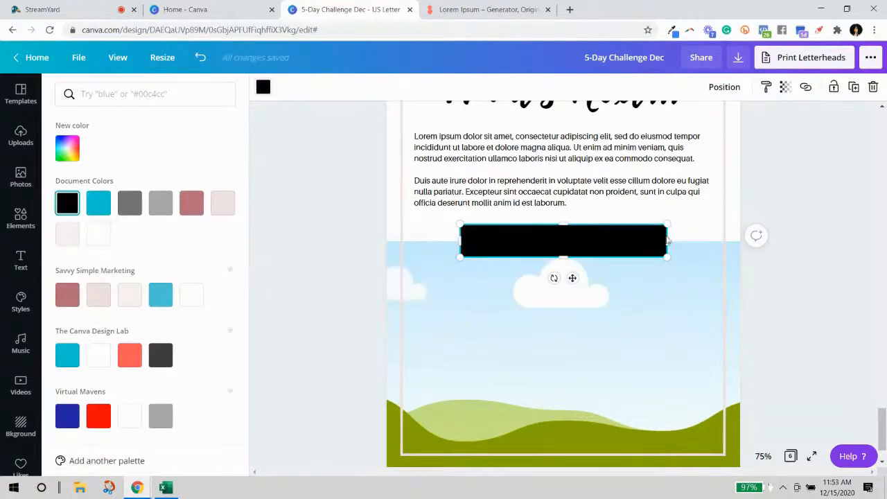
{"action": "left_click", "coordinate": [768, 275]}
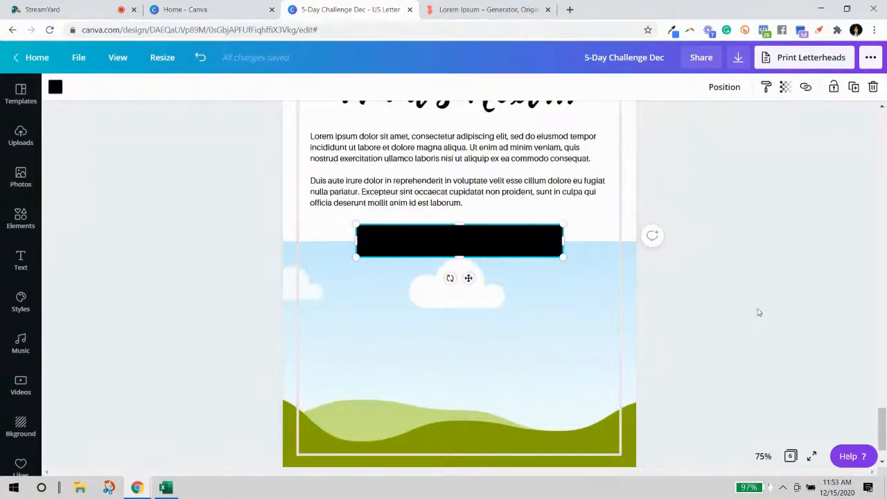
Paste the cover page's white CHALLENGE text onto page 6's black bar, centred within it.
{"action": "left_click", "coordinate": [501, 237]}
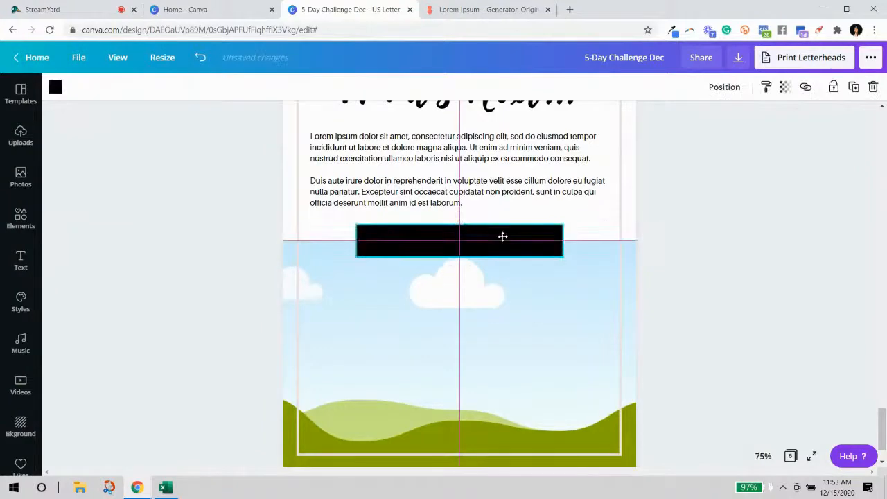
{"action": "scroll", "coordinate": [409, 207], "scroll_direction": "up", "scroll_amount": 10}
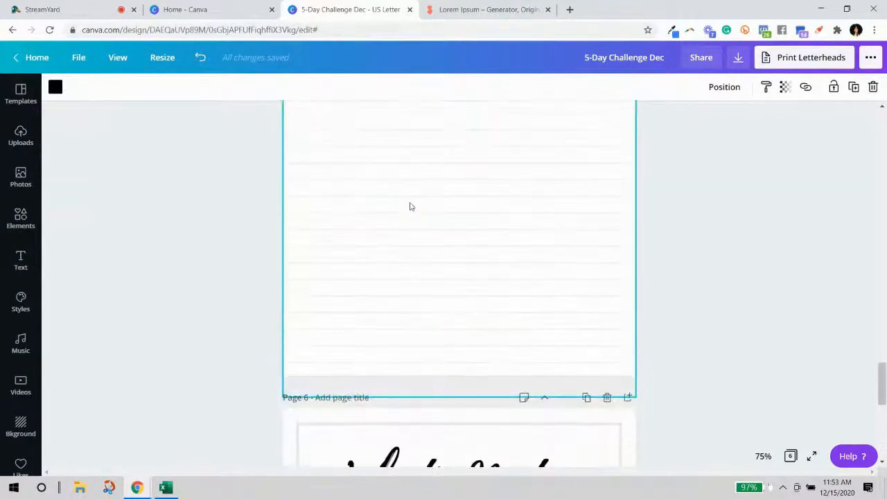
{"action": "scroll", "coordinate": [409, 206], "scroll_direction": "up", "scroll_amount": 15}
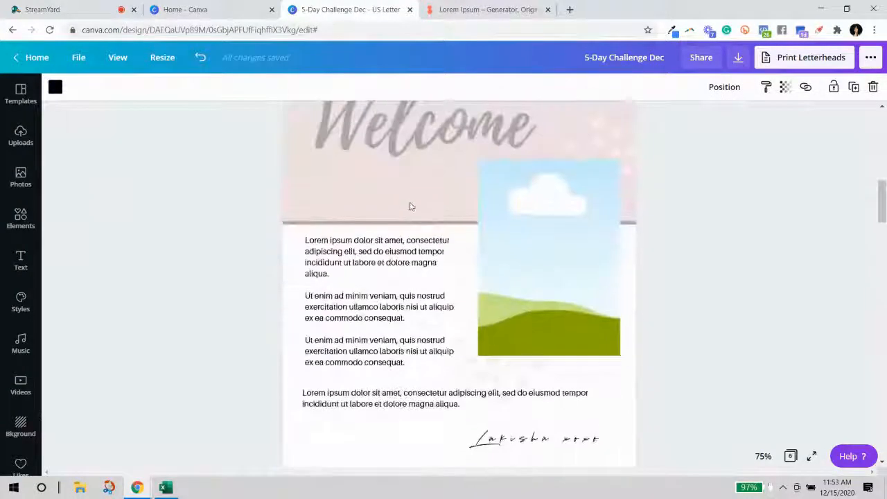
{"action": "scroll", "coordinate": [410, 206], "scroll_direction": "up", "scroll_amount": 8}
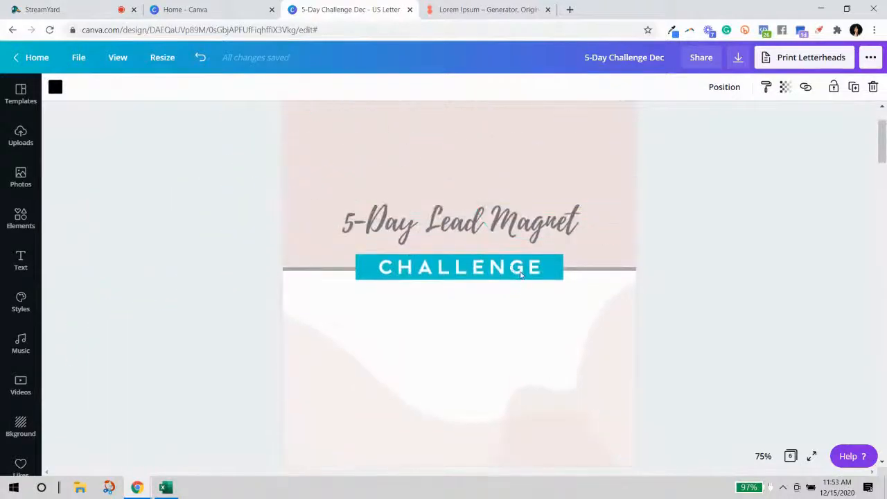
{"action": "left_click", "coordinate": [521, 274]}
{"action": "scroll", "coordinate": [531, 291], "scroll_direction": "down", "scroll_amount": 20}
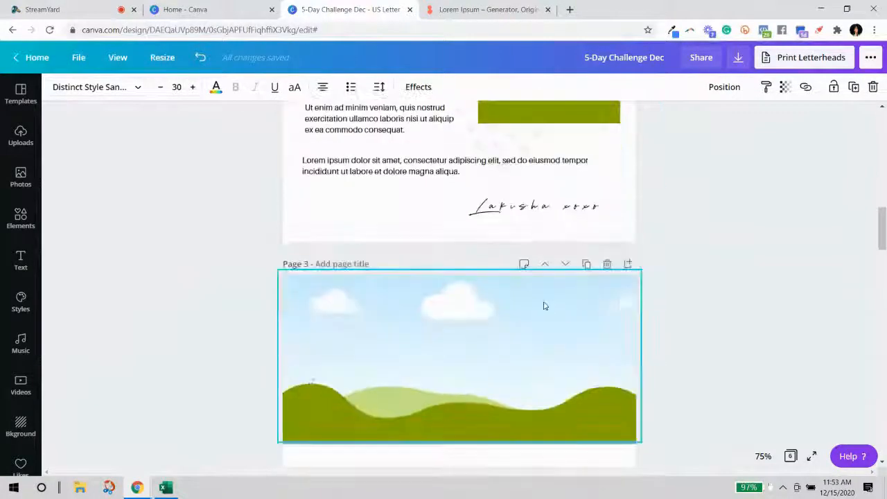
{"action": "scroll", "coordinate": [545, 324], "scroll_direction": "down", "scroll_amount": 10}
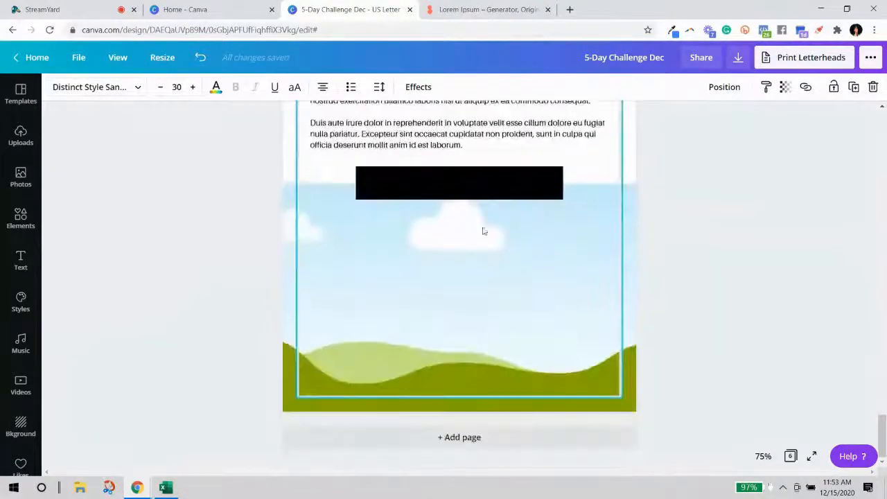
{"action": "key", "text": "ctrl+v"}
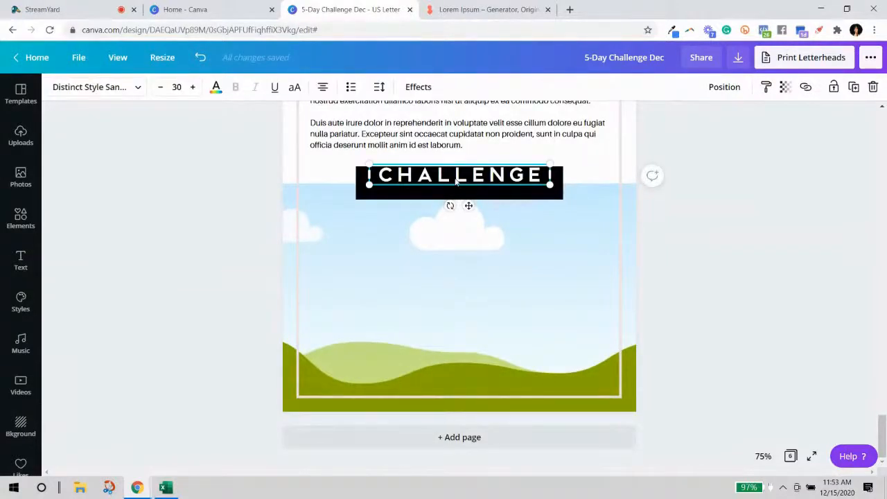
{"action": "left_click_drag", "start_coordinate": [456, 186], "coordinate": [456, 193]}
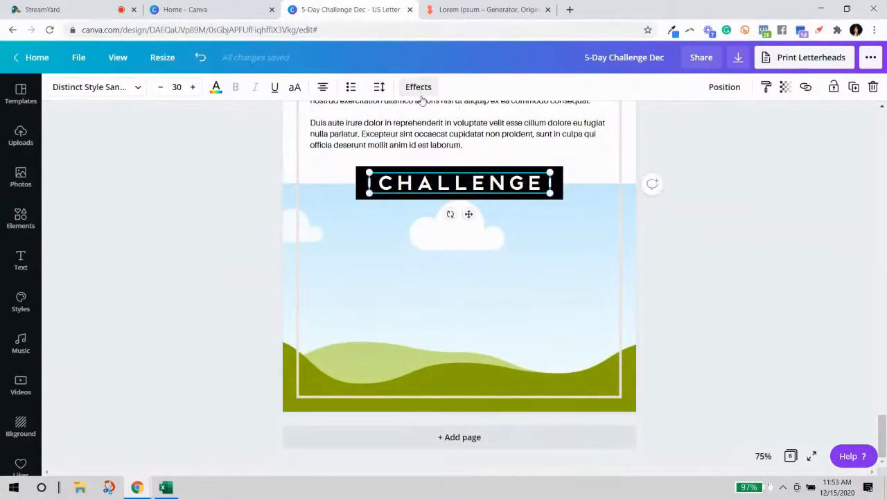
Tighten the letter spacing, resize the text to 24.4, and change it to 'SIGN ME UP'.
{"action": "left_click", "coordinate": [379, 88]}
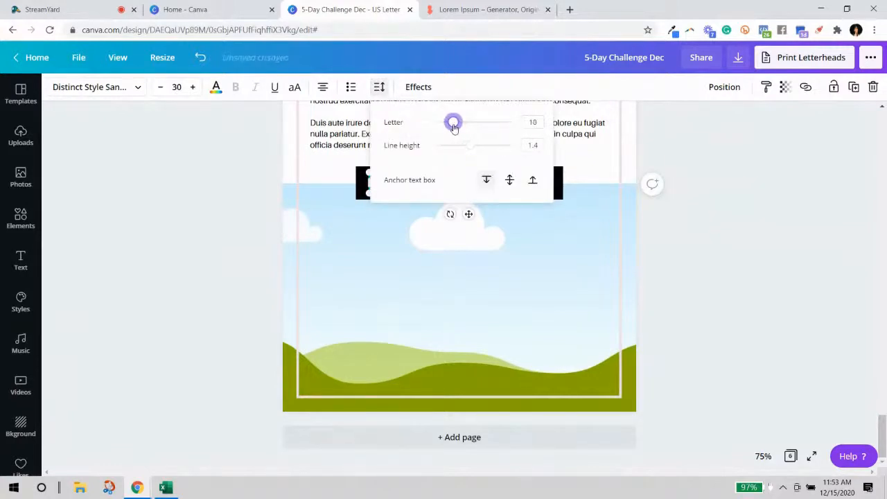
{"action": "left_click", "coordinate": [698, 273]}
{"action": "left_click", "coordinate": [451, 182]}
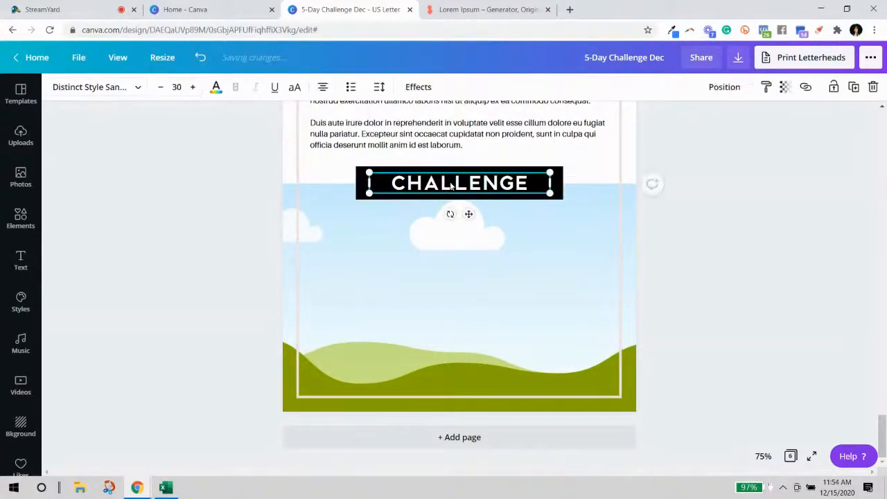
{"action": "left_click", "coordinate": [450, 182]}
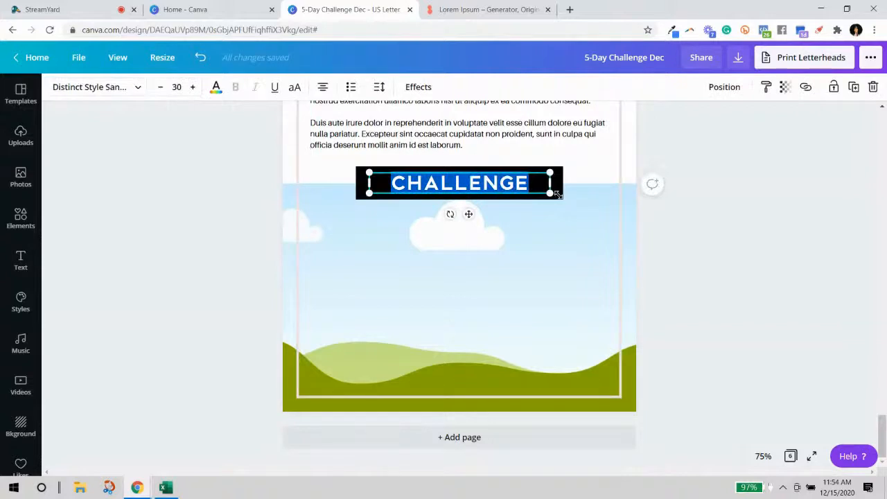
{"action": "left_click_drag", "start_coordinate": [548, 195], "coordinate": [393, 182]}
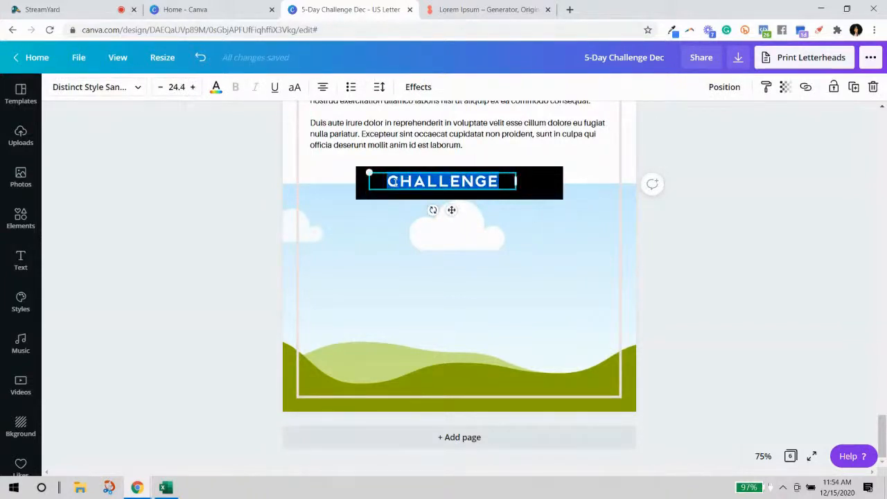
{"action": "type", "text": "S"}
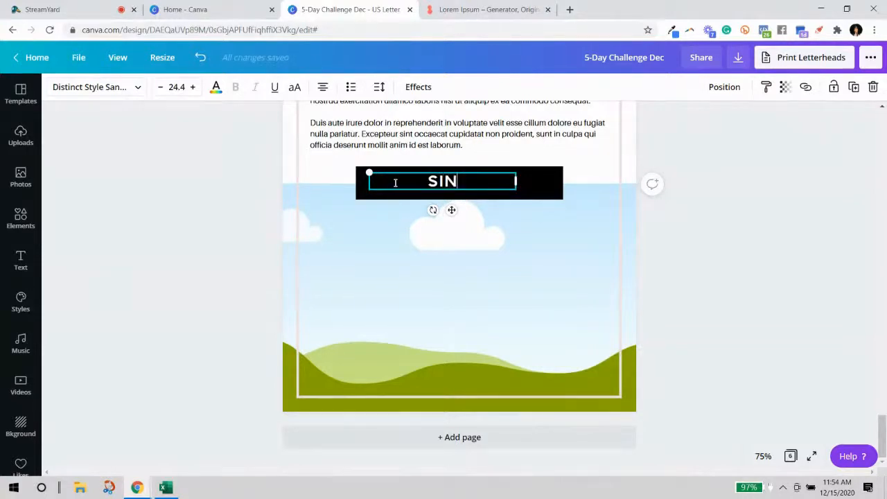
{"action": "type", "text": "IGN ME UP"}
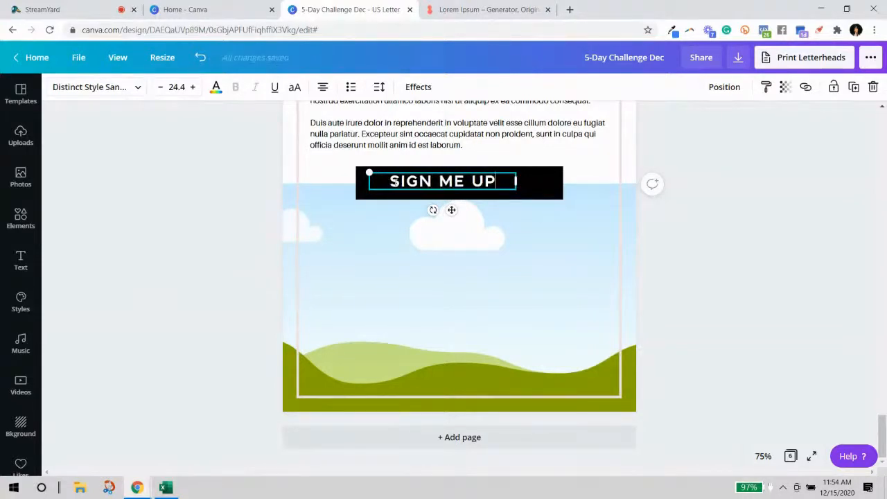
{"action": "left_click", "coordinate": [705, 264]}
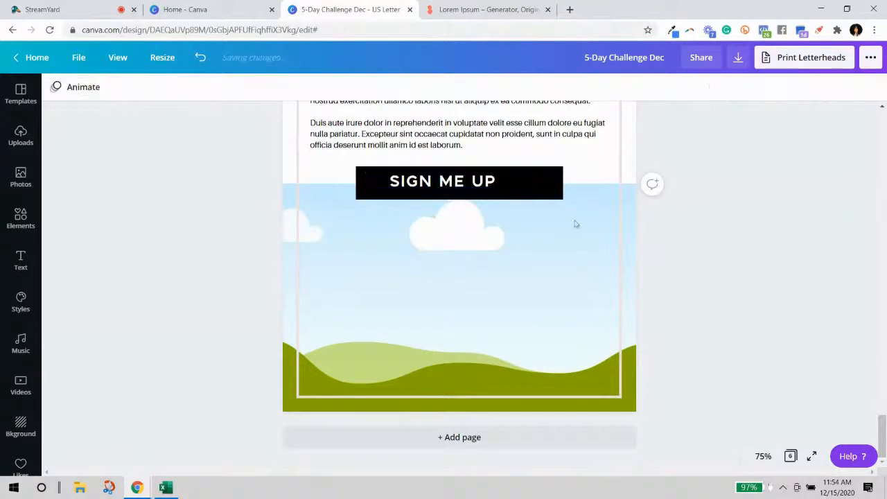
Move the SIGN ME UP text toward the centre of the bar.
{"action": "left_click_drag", "start_coordinate": [480, 181], "coordinate": [497, 183]}
{"action": "left_click", "coordinate": [683, 246]}
{"action": "left_click", "coordinate": [512, 182]}
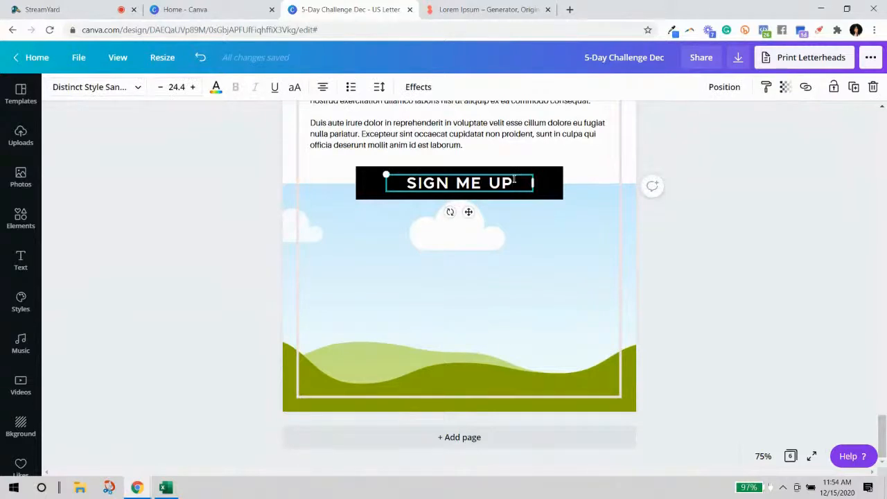
{"action": "left_click", "coordinate": [682, 263]}
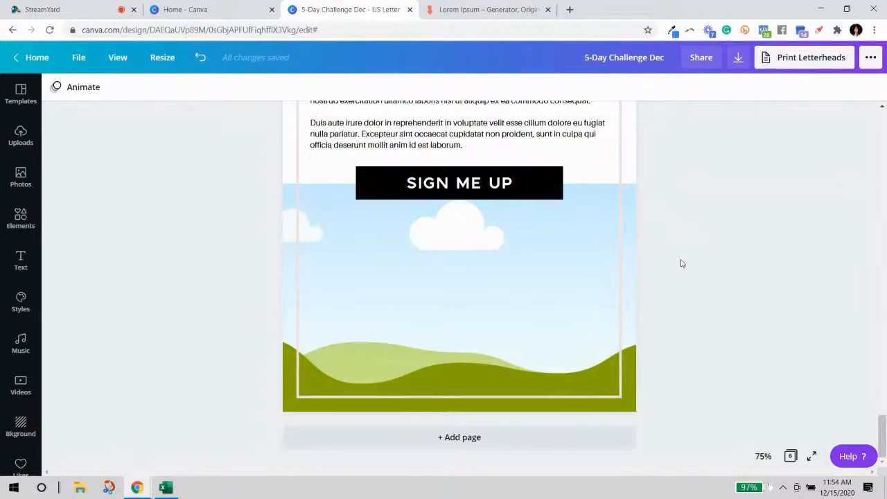
Narrow the black bar to about 4.8 wide and centre it and SIGN ME UP on the page.
{"action": "left_click", "coordinate": [555, 185]}
{"action": "left_click_drag", "start_coordinate": [556, 184], "coordinate": [537, 184]}
{"action": "left_click_drag", "start_coordinate": [374, 180], "coordinate": [382, 178]}
{"action": "left_click", "coordinate": [452, 185]}
{"action": "left_click_drag", "start_coordinate": [452, 184], "coordinate": [448, 183]}
{"action": "left_click", "coordinate": [727, 286]}
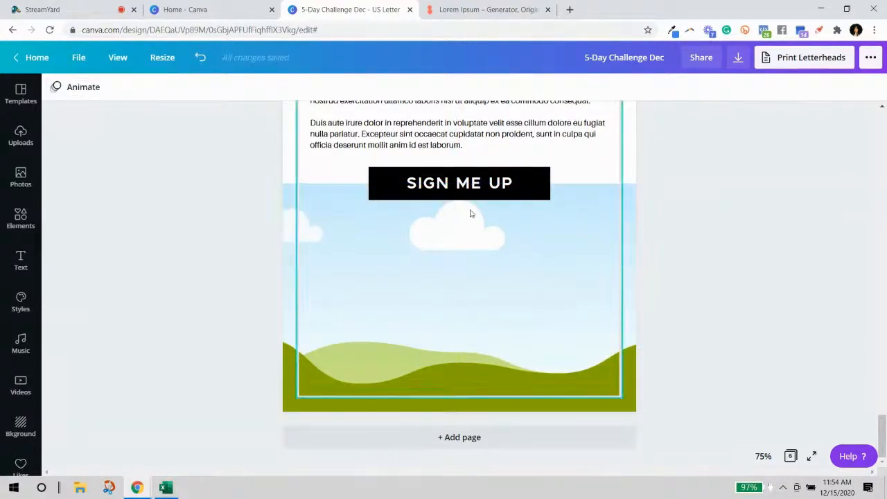
{"action": "scroll", "coordinate": [740, 310], "scroll_direction": "up", "scroll_amount": 2}
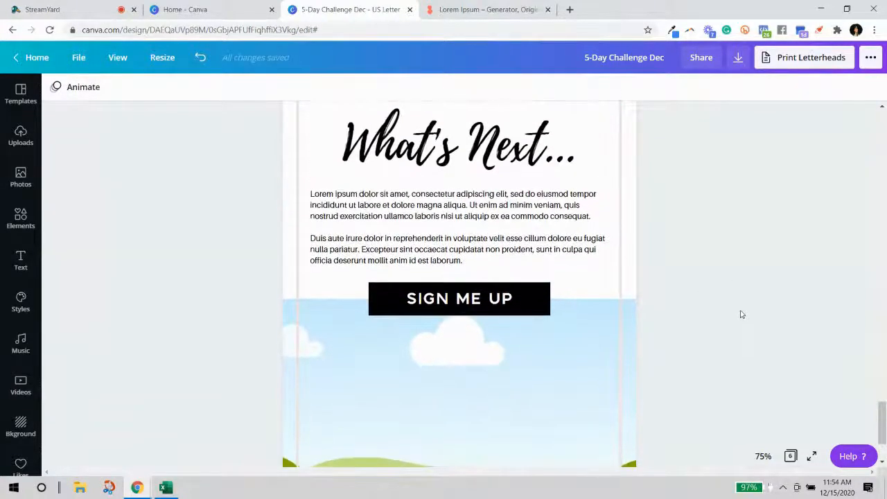
{"action": "scroll", "coordinate": [740, 313], "scroll_direction": "up", "scroll_amount": 4}
{"action": "scroll", "coordinate": [740, 313], "scroll_direction": "down", "scroll_amount": 5}
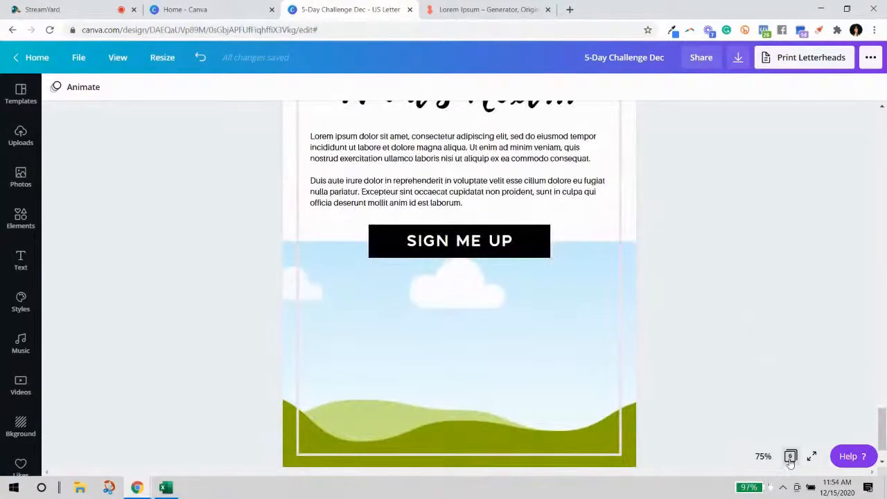
Start a full-screen presentation of the workbook and restart it from the first page.
{"action": "left_click", "coordinate": [811, 456]}
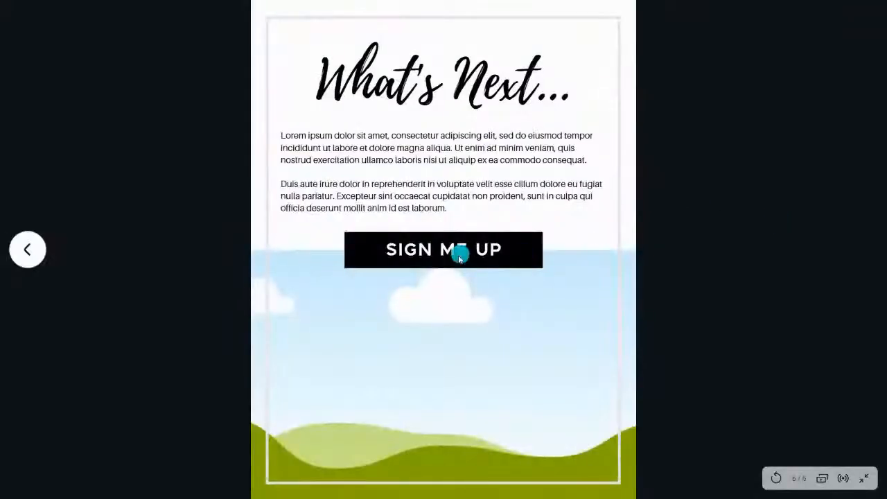
{"action": "left_click", "coordinate": [27, 251]}
{"action": "left_click", "coordinate": [27, 251]}
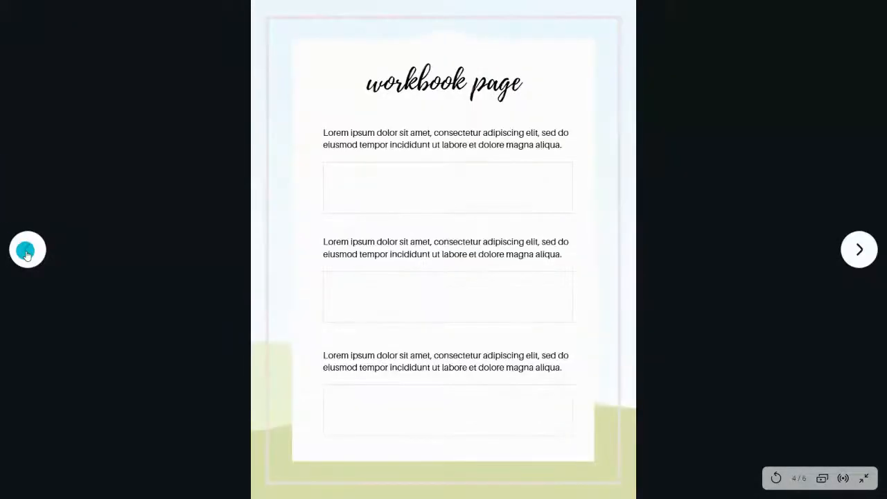
{"action": "left_click", "coordinate": [27, 251]}
{"action": "left_click", "coordinate": [776, 478]}
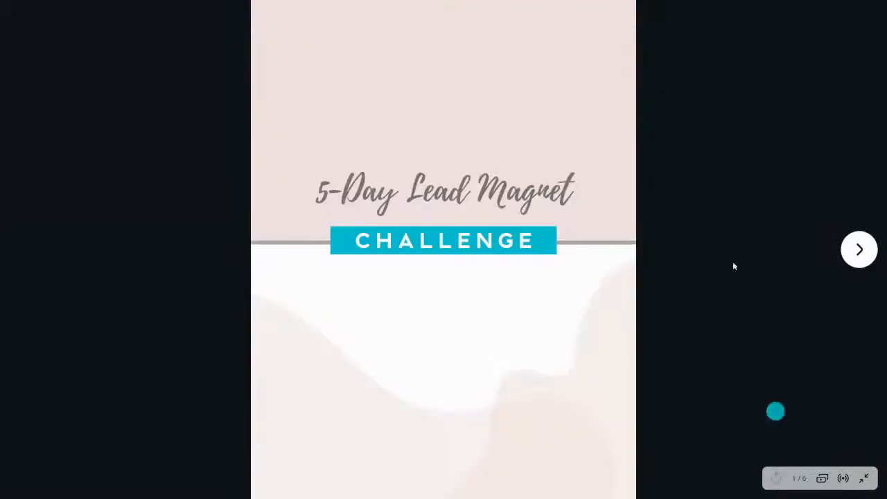
Advance through the Welcome, hills, answer-box, lined and What's Next... pages, then exit with Esc.
{"action": "left_click", "coordinate": [860, 249]}
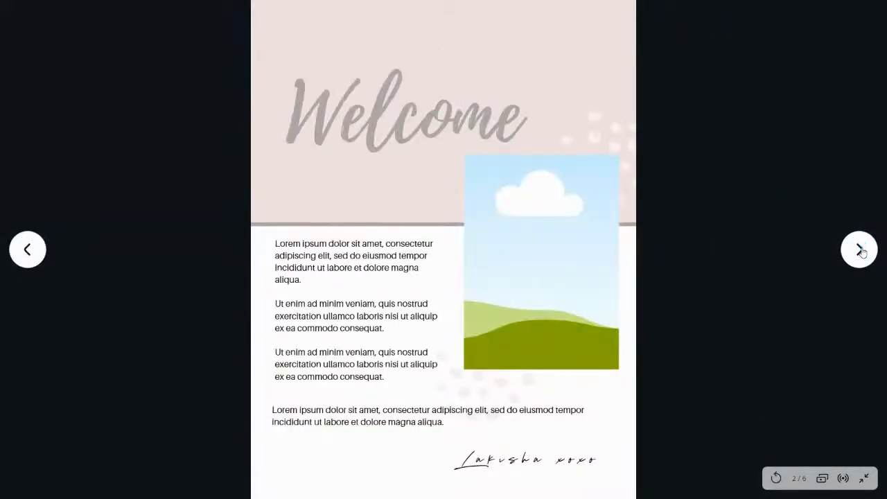
{"action": "left_click", "coordinate": [859, 250]}
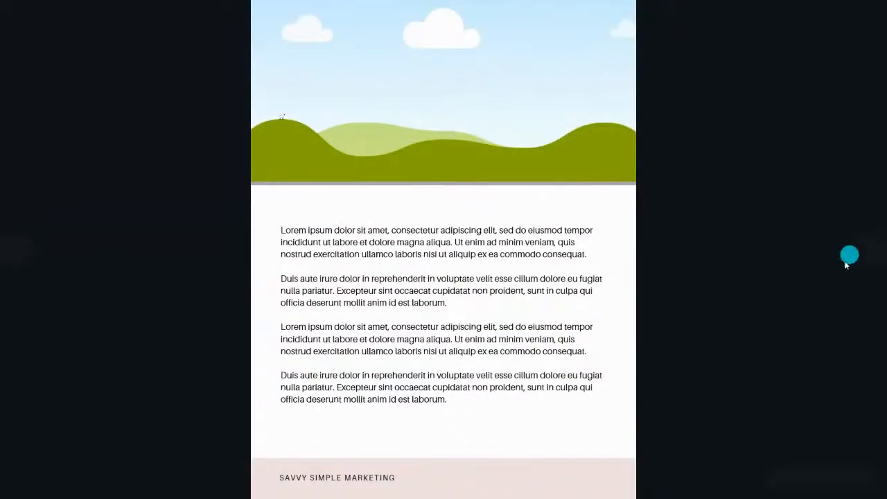
{"action": "left_click", "coordinate": [858, 251]}
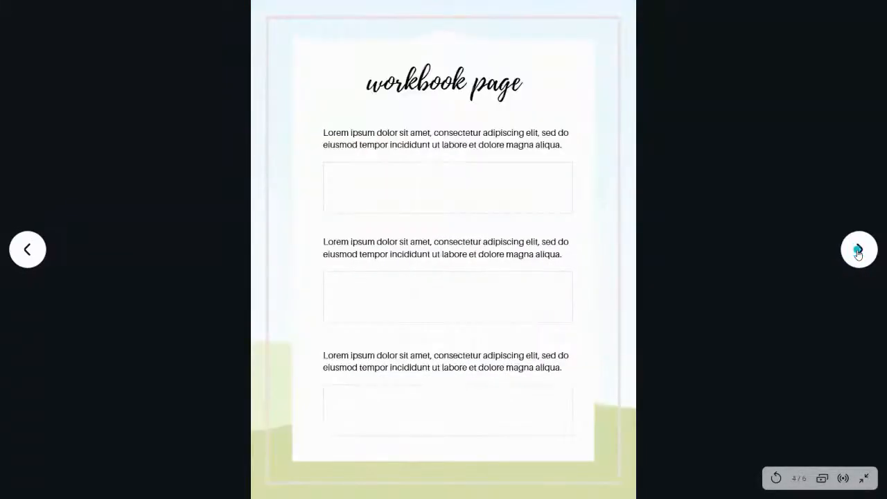
{"action": "left_click", "coordinate": [859, 251]}
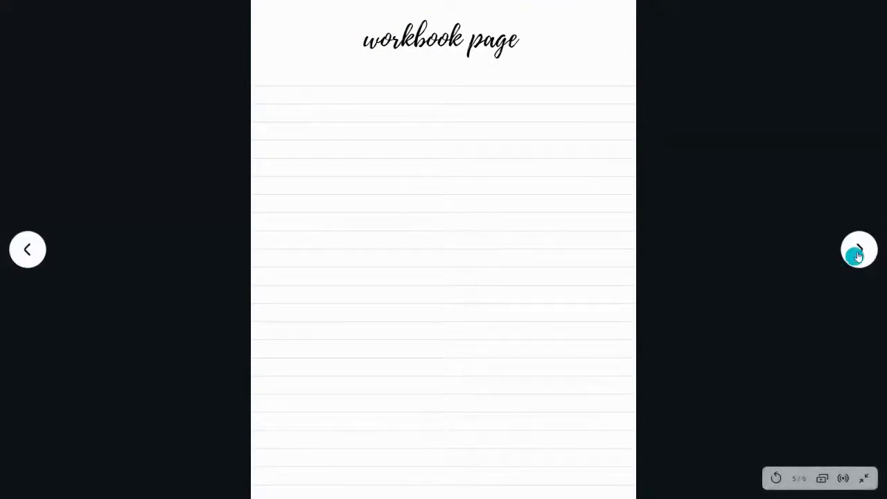
{"action": "left_click", "coordinate": [856, 253]}
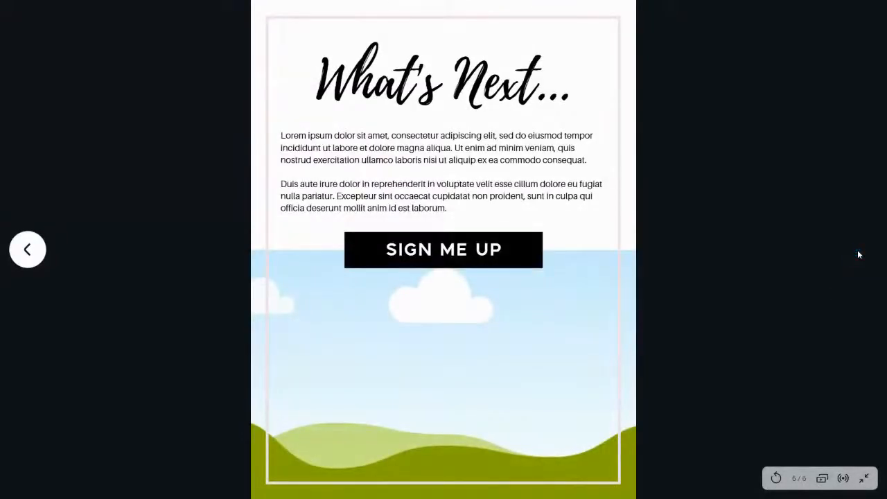
{"action": "key", "text": "Escape"}
{"action": "key", "text": "Escape"}
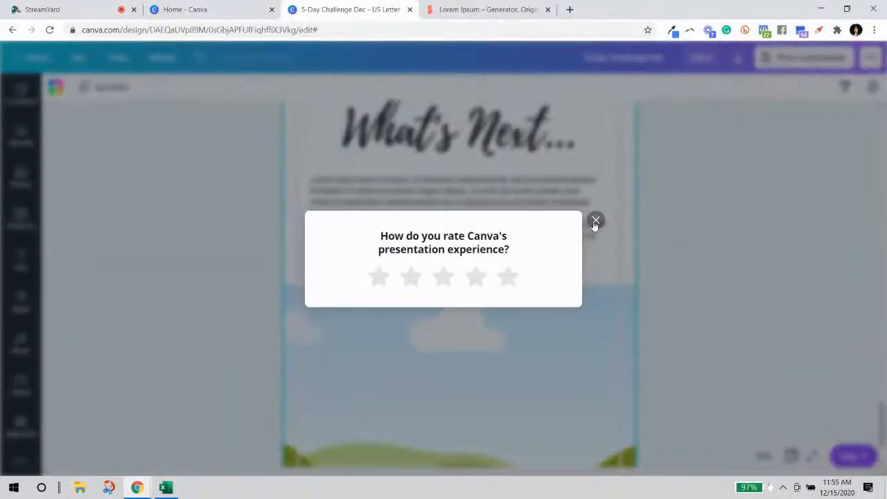
Dismiss the presentation rating prompt and scroll through the design pages.
{"action": "left_click", "coordinate": [595, 221]}
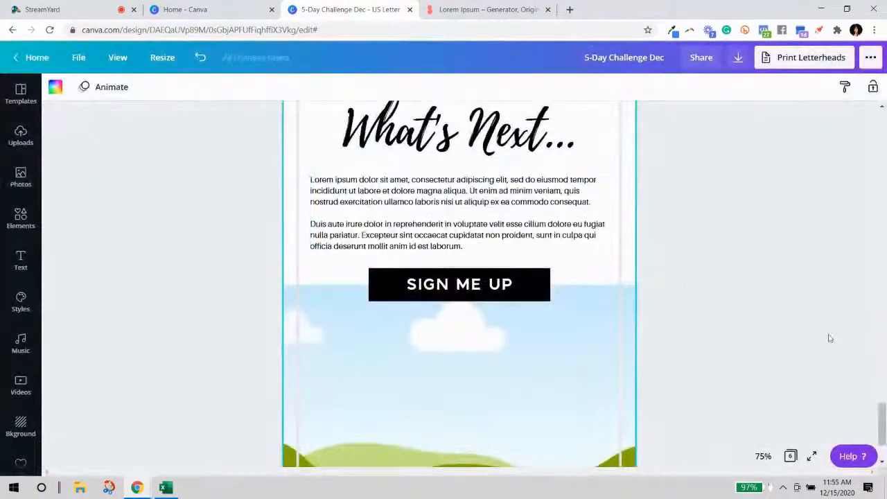
{"action": "scroll", "coordinate": [595, 278], "scroll_direction": "up", "scroll_amount": 10}
{"action": "left_click_drag", "start_coordinate": [882, 360], "coordinate": [873, 121]}
{"action": "scroll", "coordinate": [542, 326], "scroll_direction": "down", "scroll_amount": 7}
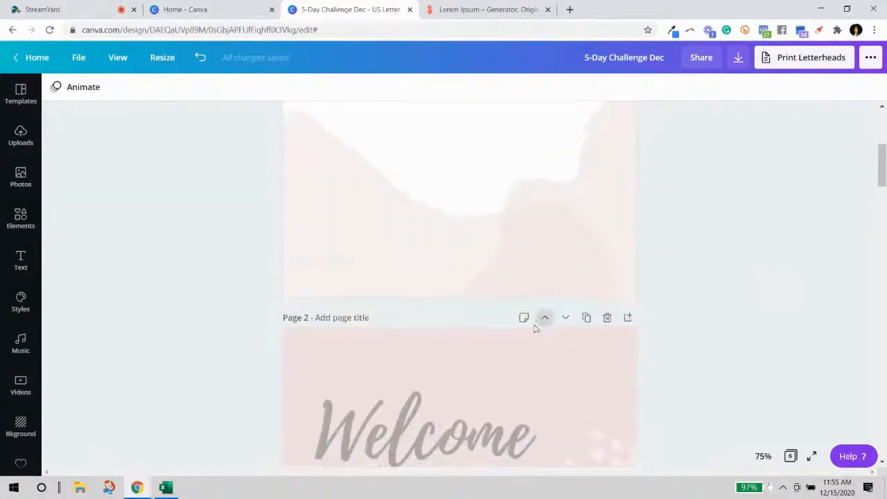
{"action": "scroll", "coordinate": [523, 326], "scroll_direction": "down", "scroll_amount": 3}
{"action": "scroll", "coordinate": [301, 271], "scroll_direction": "up", "scroll_amount": 3}
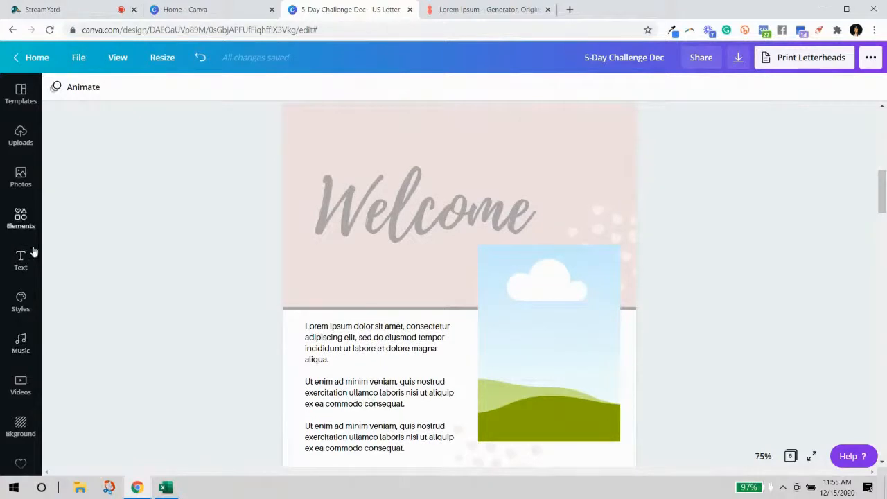
{"action": "scroll", "coordinate": [10, 320], "scroll_direction": "down", "scroll_amount": 3}
{"action": "scroll", "coordinate": [18, 211], "scroll_direction": "up", "scroll_amount": 3}
Drag the uploaded portrait photo into the Welcome page's image frame, replacing the cloud placeholder.
{"action": "left_click", "coordinate": [20, 134]}
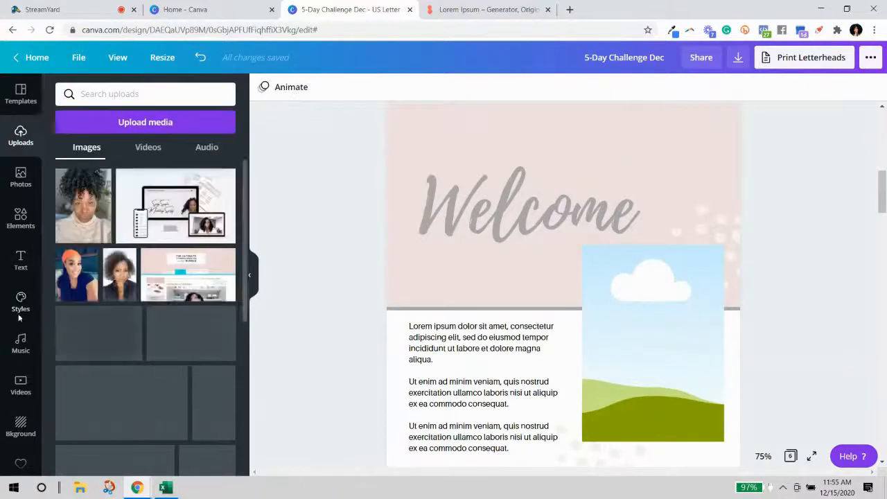
{"action": "scroll", "coordinate": [28, 302], "scroll_direction": "down", "scroll_amount": 5}
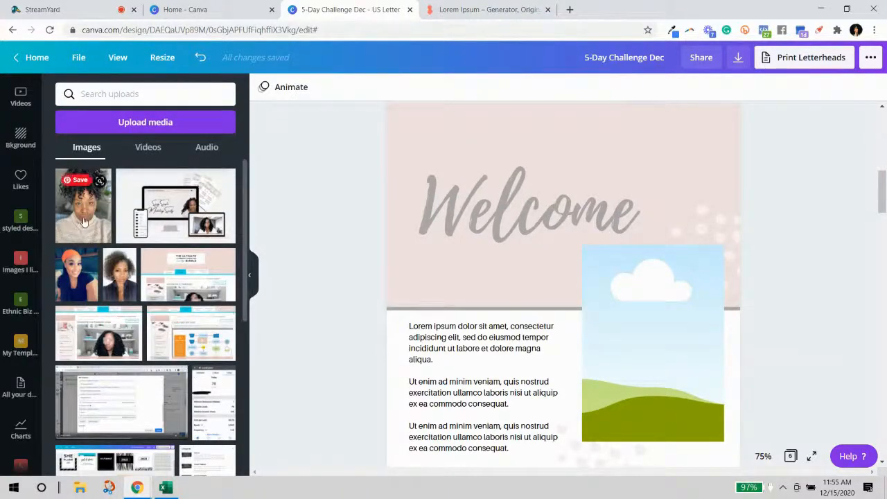
{"action": "left_click_drag", "start_coordinate": [265, 318], "coordinate": [656, 360]}
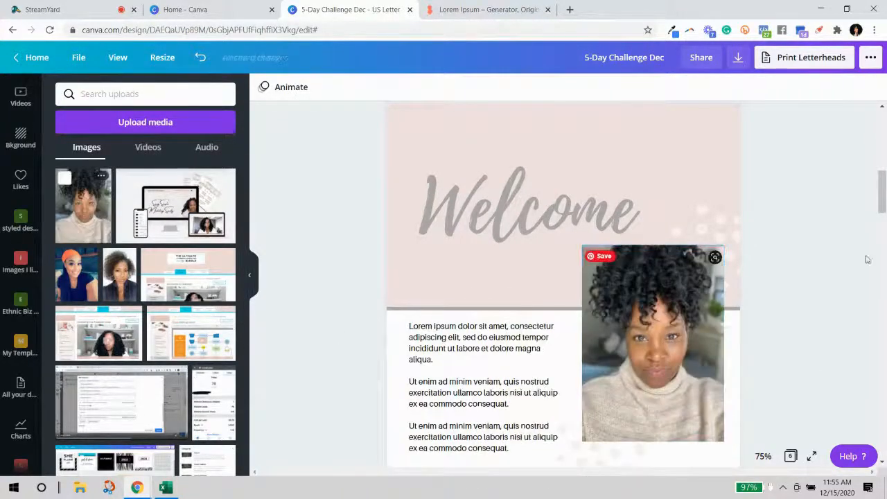
{"action": "scroll", "coordinate": [776, 251], "scroll_direction": "down", "scroll_amount": 10}
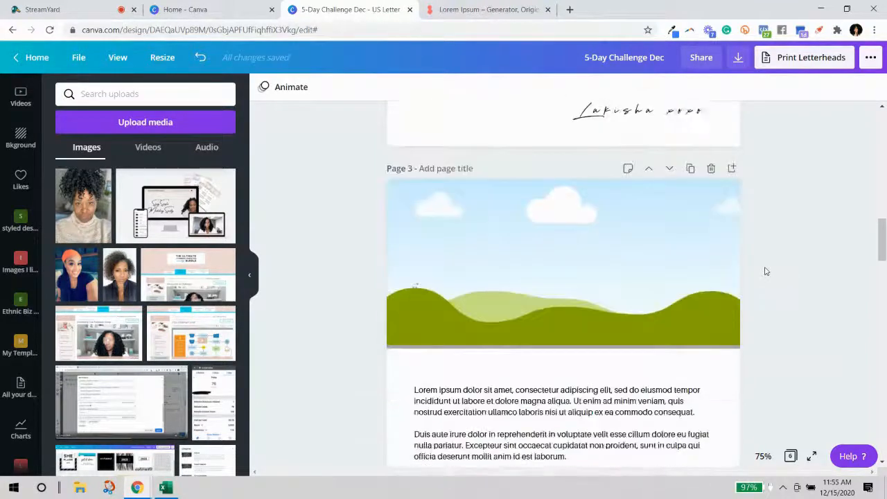
{"action": "scroll", "coordinate": [94, 291], "scroll_direction": "down", "scroll_amount": 4}
{"action": "scroll", "coordinate": [94, 291], "scroll_direction": "up", "scroll_amount": 3}
{"action": "scroll", "coordinate": [21, 208], "scroll_direction": "down", "scroll_amount": 2}
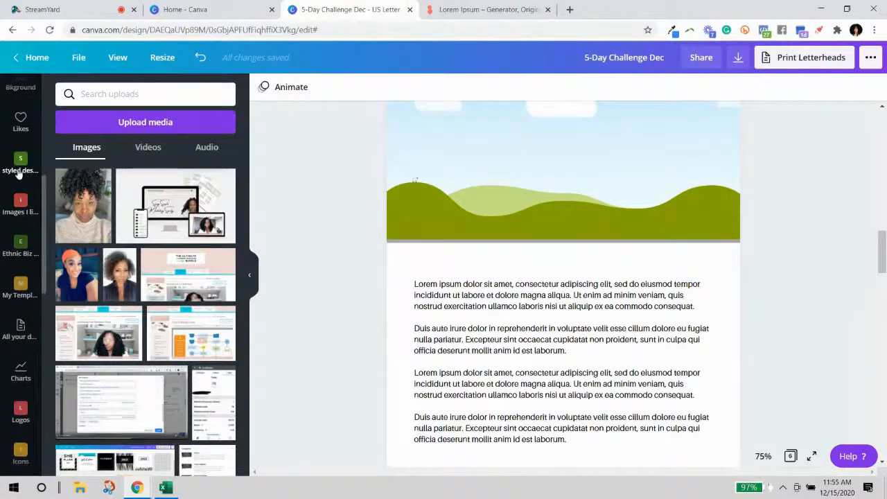
Replace page 3's sky-and-hills header with the two-women photo from the styled desktop images.
{"action": "left_click", "coordinate": [20, 167]}
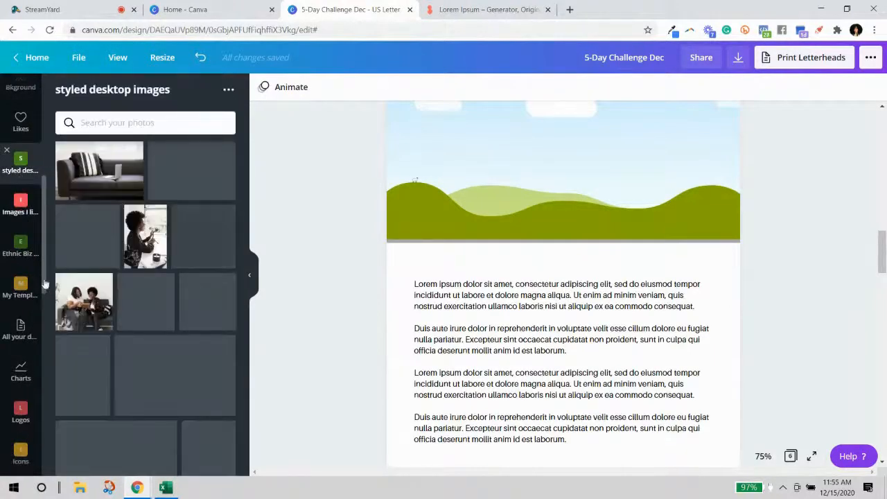
{"action": "scroll", "coordinate": [448, 222], "scroll_direction": "up", "scroll_amount": 1}
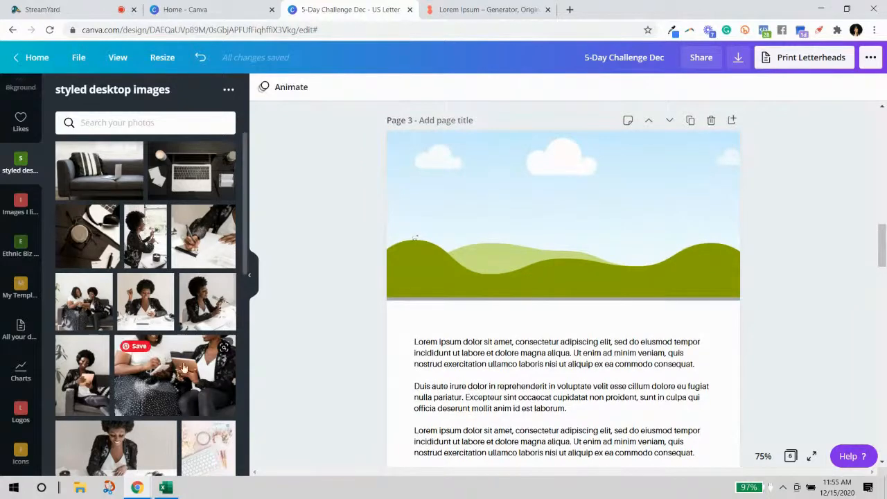
{"action": "left_click_drag", "start_coordinate": [134, 381], "coordinate": [429, 233]}
{"action": "scroll", "coordinate": [803, 308], "scroll_direction": "down", "scroll_amount": 10}
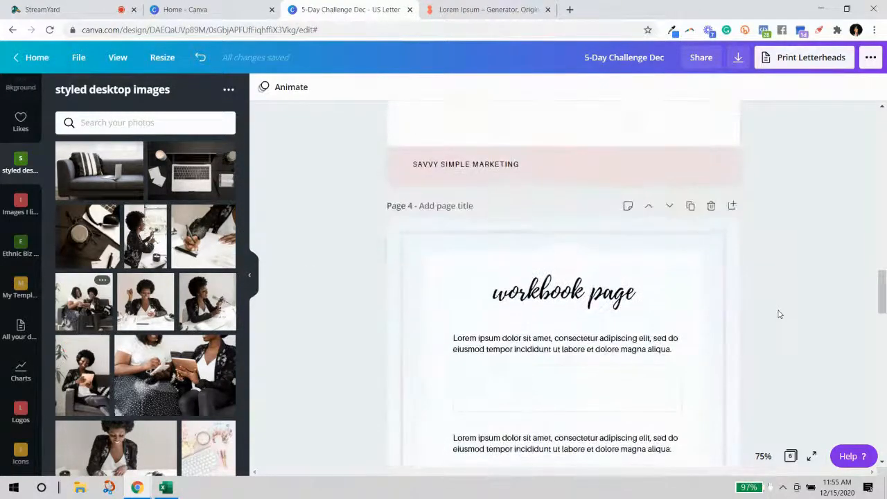
{"action": "scroll", "coordinate": [388, 288], "scroll_direction": "up", "scroll_amount": 2}
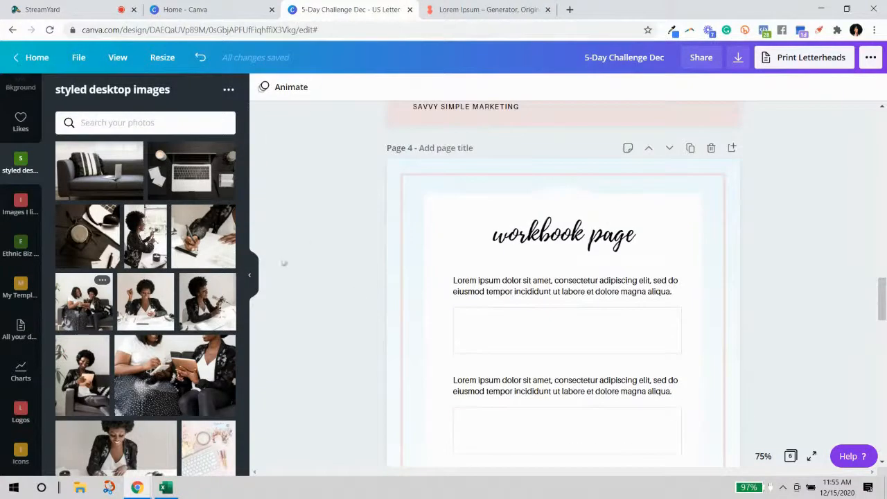
Set a styled desktop photo as page 4's background.
{"action": "left_click_drag", "start_coordinate": [331, 222], "coordinate": [409, 208]}
{"action": "scroll", "coordinate": [808, 263], "scroll_direction": "down", "scroll_amount": 3}
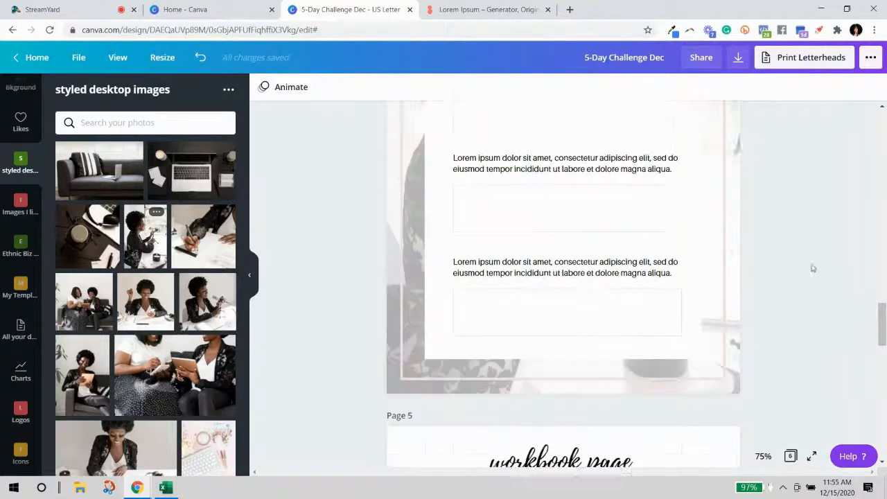
{"action": "scroll", "coordinate": [814, 268], "scroll_direction": "down", "scroll_amount": 10}
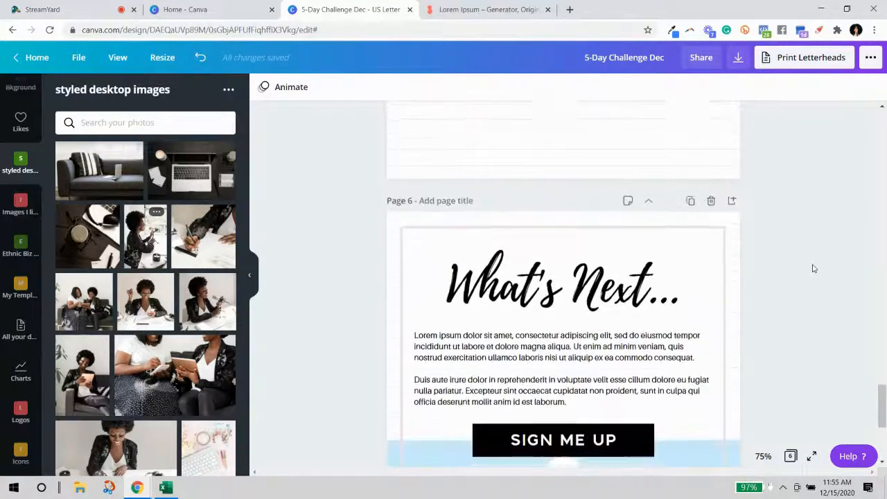
{"action": "scroll", "coordinate": [813, 268], "scroll_direction": "down", "scroll_amount": 2}
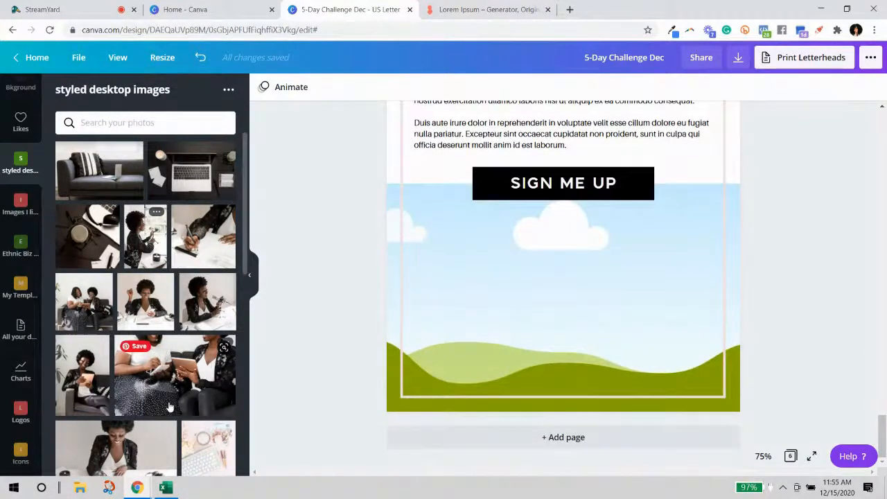
{"action": "scroll", "coordinate": [170, 406], "scroll_direction": "down", "scroll_amount": 4}
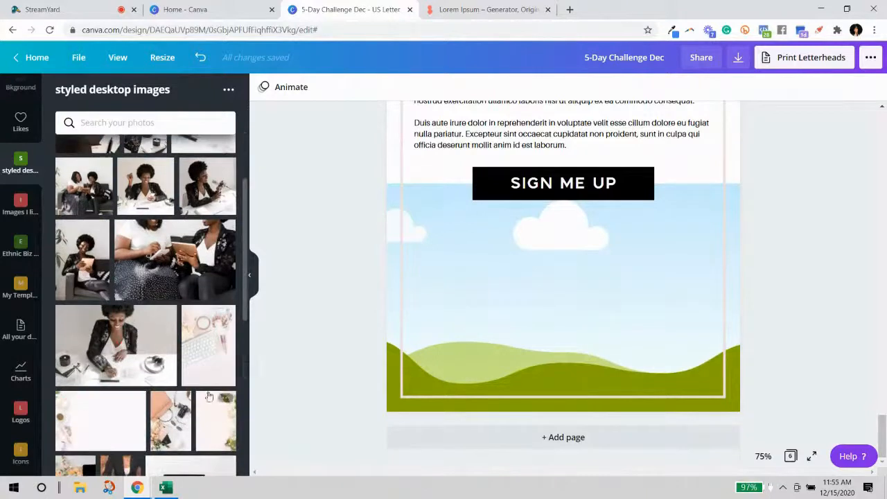
{"action": "scroll", "coordinate": [201, 398], "scroll_direction": "up", "scroll_amount": 2}
Replace page 6's sky strip with the tablet photo and crop it so the face sits lower.
{"action": "left_click_drag", "start_coordinate": [73, 250], "coordinate": [404, 258]}
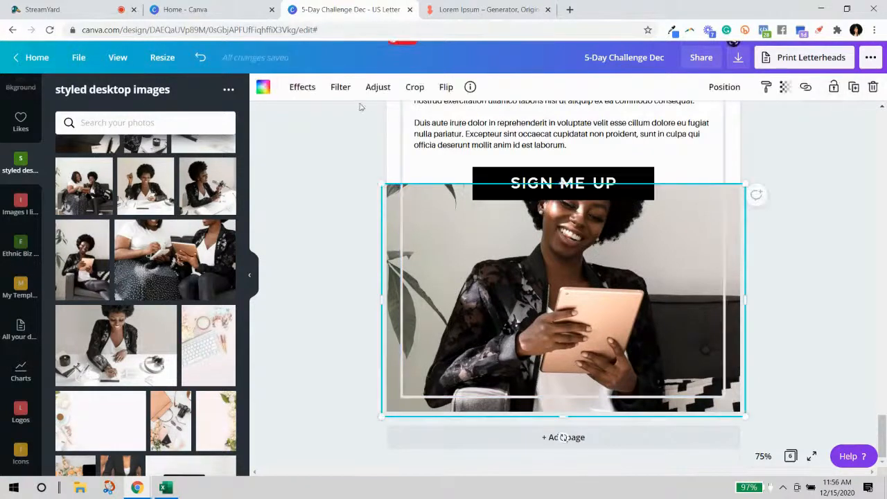
{"action": "left_click", "coordinate": [416, 87]}
{"action": "left_click_drag", "start_coordinate": [457, 229], "coordinate": [461, 346]}
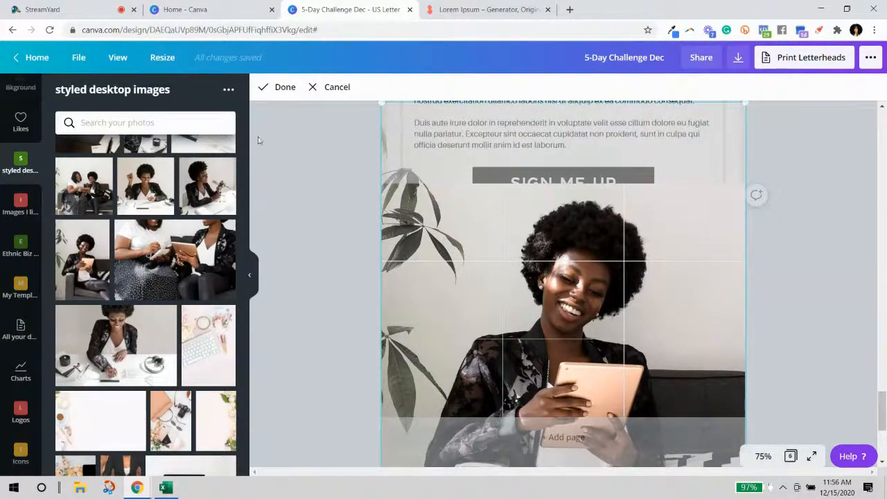
{"action": "left_click", "coordinate": [264, 85]}
{"action": "left_click", "coordinate": [827, 277]}
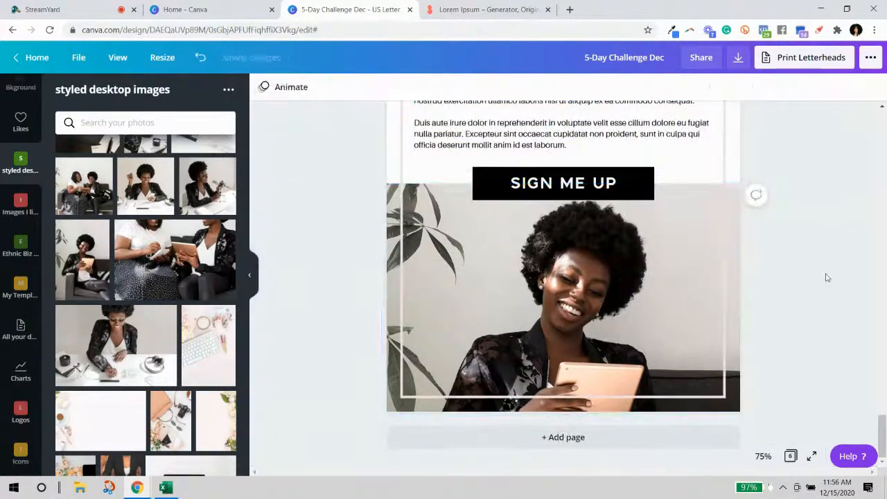
{"action": "scroll", "coordinate": [875, 361], "scroll_direction": "up", "scroll_amount": 10}
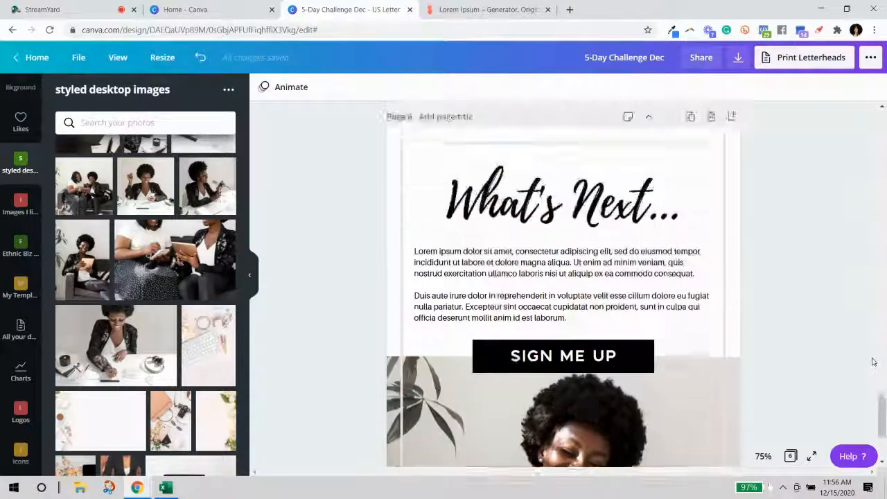
{"action": "scroll", "coordinate": [872, 361], "scroll_direction": "up", "scroll_amount": 20}
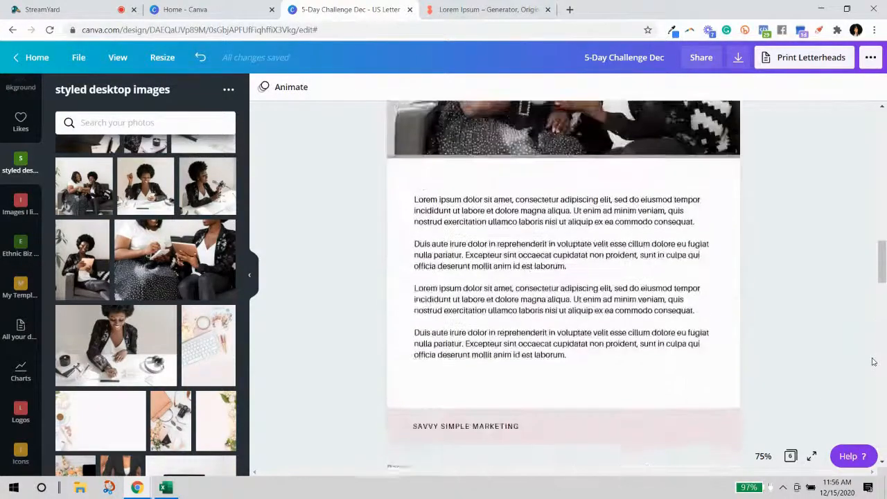
{"action": "scroll", "coordinate": [873, 361], "scroll_direction": "up", "scroll_amount": 10}
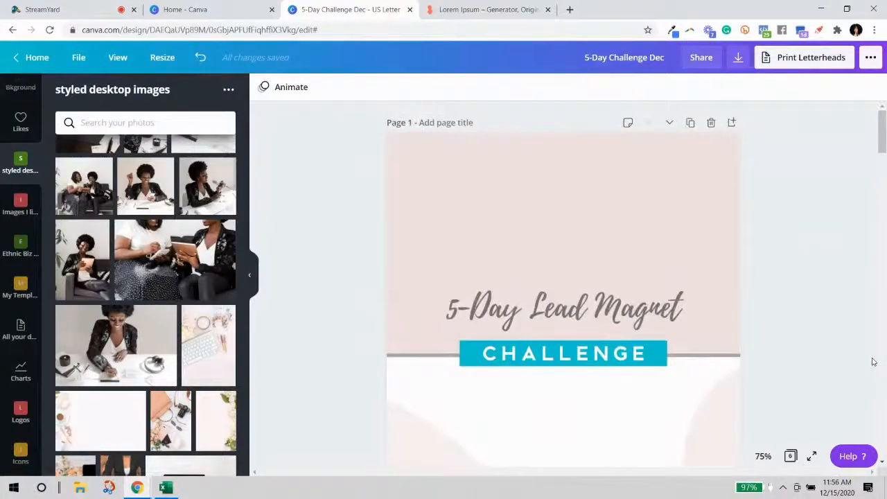
{"action": "left_click", "coordinate": [811, 456]}
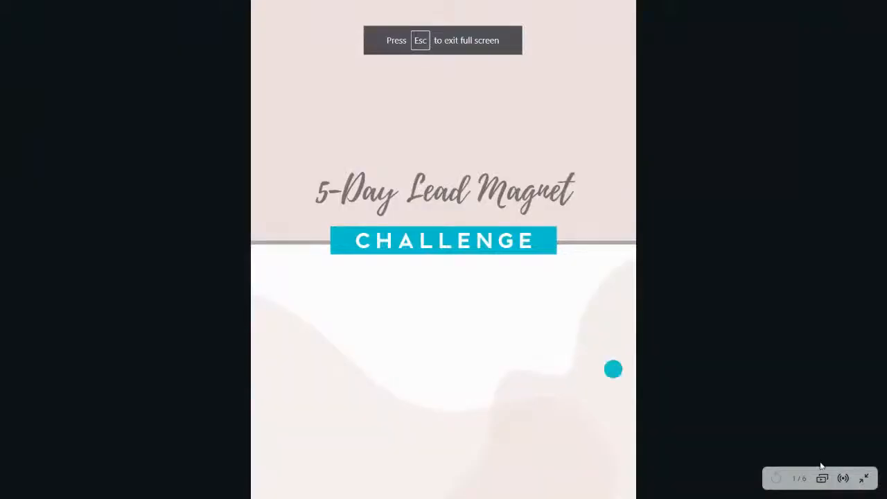
{"action": "left_click", "coordinate": [859, 249]}
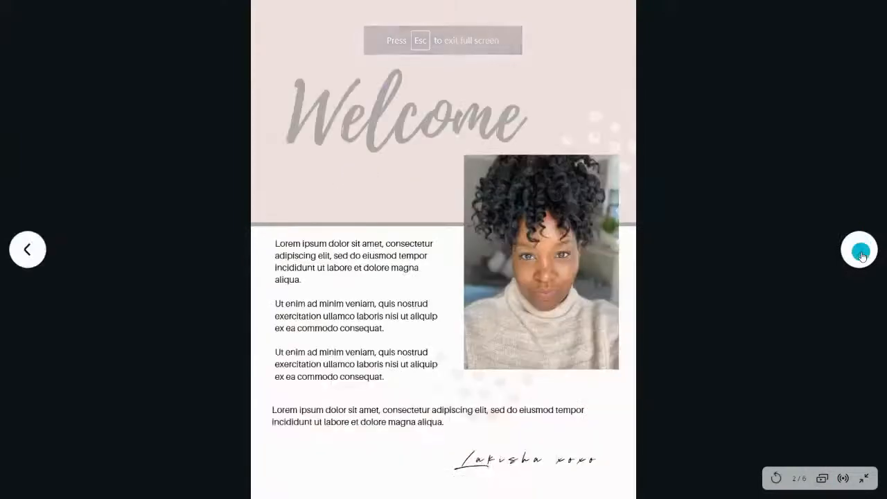
{"action": "left_click", "coordinate": [859, 250]}
{"action": "left_click", "coordinate": [860, 250]}
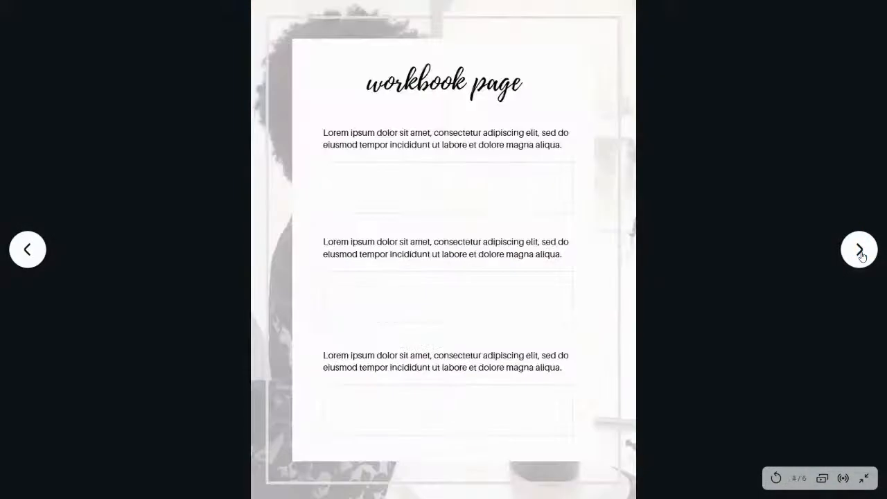
{"action": "left_click", "coordinate": [859, 249]}
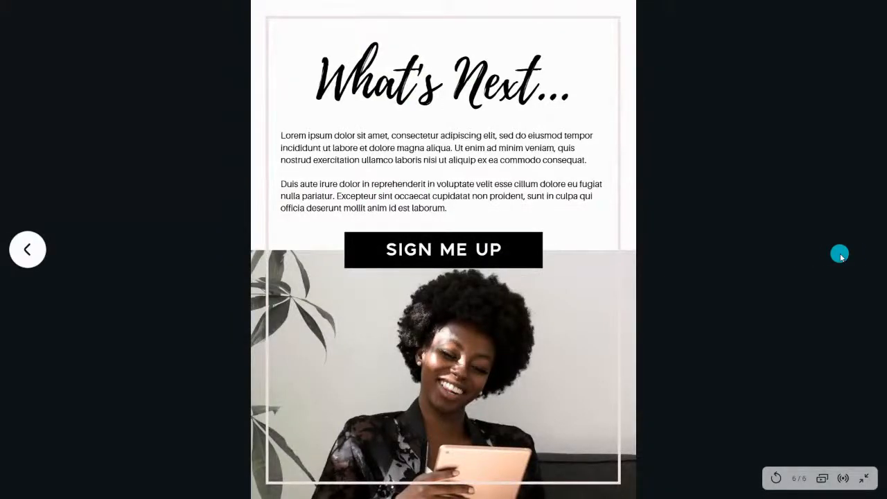
{"action": "key", "text": "Escape"}
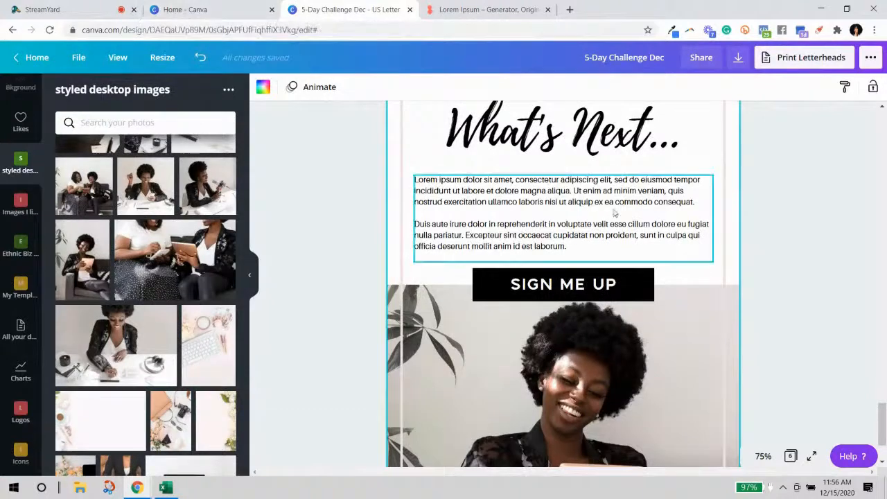
Select the What's Next... heading, the SIGN ME UP button and the bottom photo on page 6.
{"action": "scroll", "coordinate": [664, 215], "scroll_direction": "up", "scroll_amount": 1}
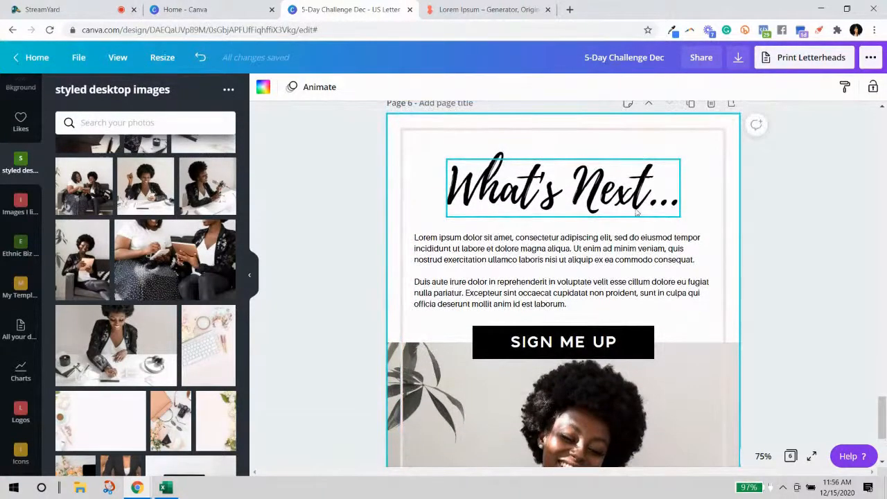
{"action": "left_click", "coordinate": [547, 202]}
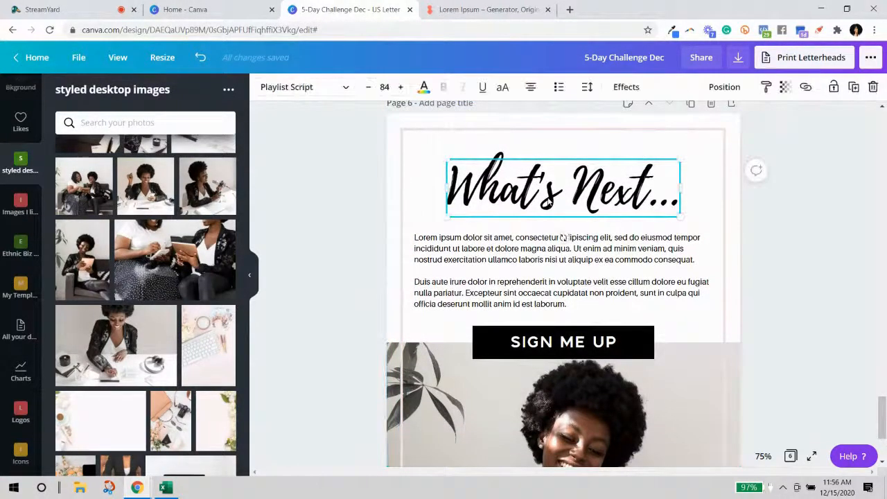
{"action": "left_click", "coordinate": [533, 338]}
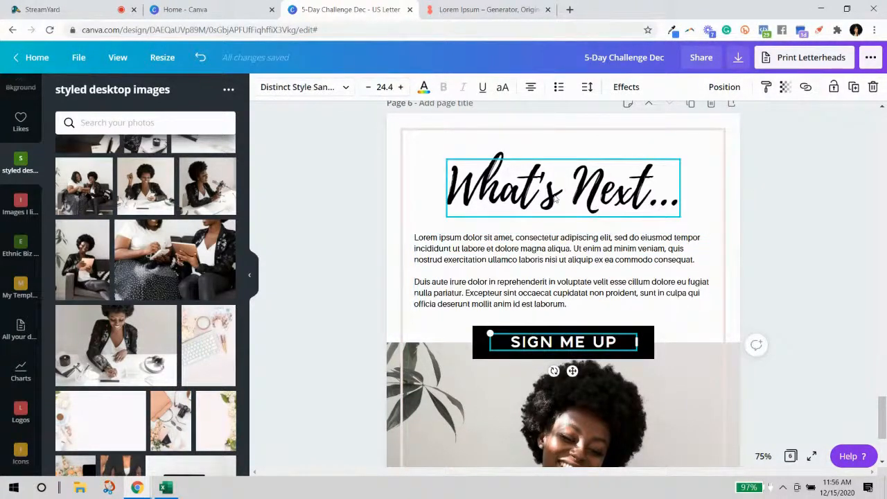
{"action": "scroll", "coordinate": [339, 329], "scroll_direction": "down", "scroll_amount": 2}
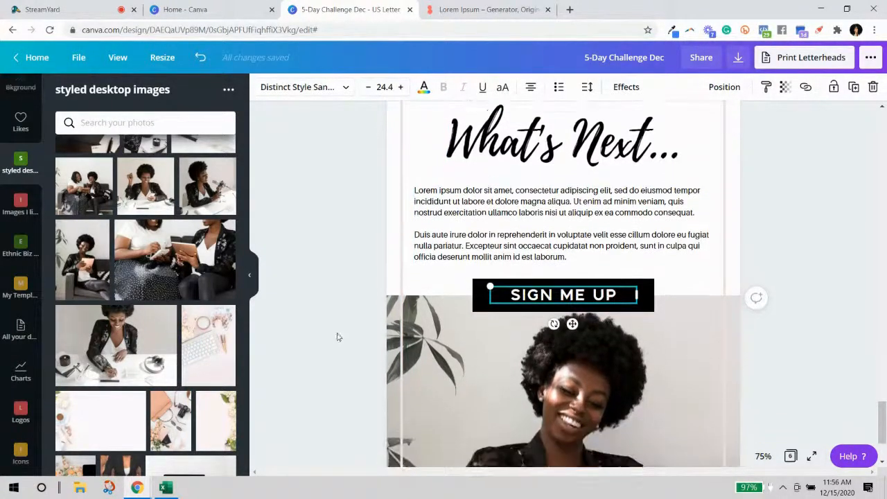
{"action": "left_click", "coordinate": [392, 348]}
{"action": "scroll", "coordinate": [332, 277], "scroll_direction": "up", "scroll_amount": 3}
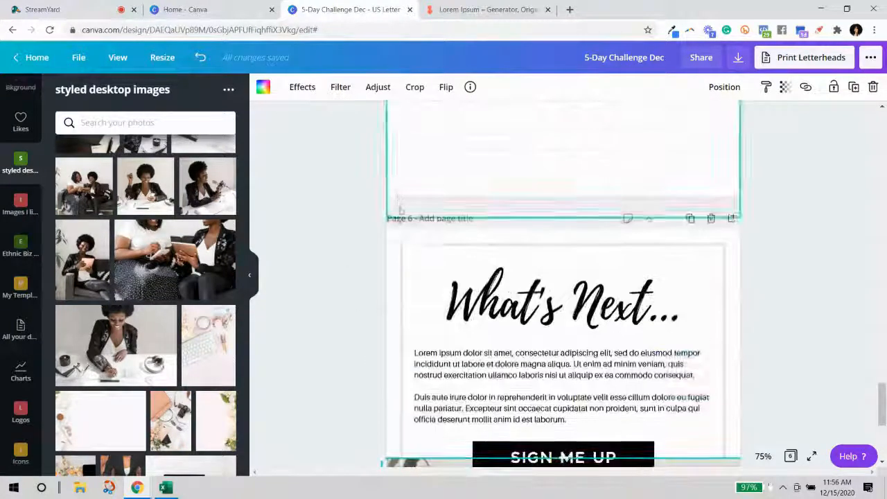
{"action": "scroll", "coordinate": [741, 289], "scroll_direction": "down", "scroll_amount": 5}
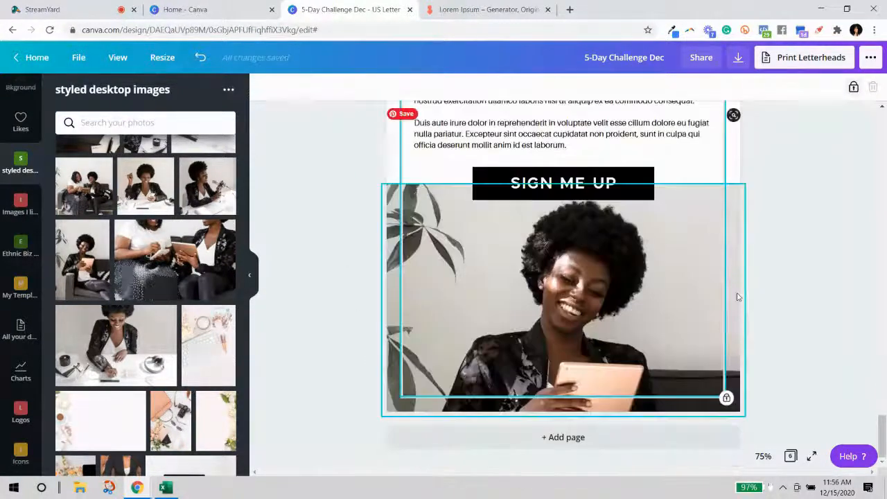
{"action": "scroll", "coordinate": [782, 311], "scroll_direction": "up", "scroll_amount": 7}
{"action": "scroll", "coordinate": [782, 311], "scroll_direction": "down", "scroll_amount": 3}
{"action": "scroll", "coordinate": [782, 311], "scroll_direction": "up", "scroll_amount": 5}
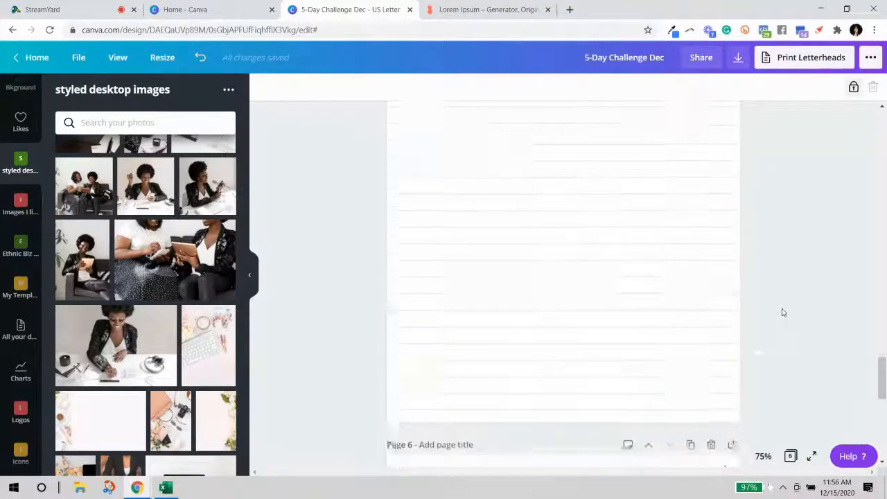
{"action": "scroll", "coordinate": [788, 332], "scroll_direction": "down", "scroll_amount": 6}
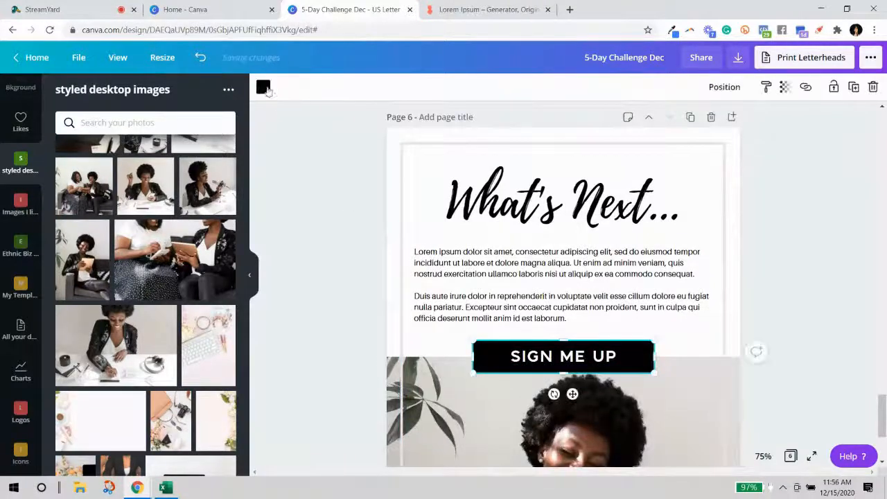
Recolour the SIGN ME UP button from black to the teal document colour.
{"action": "left_click", "coordinate": [265, 89]}
{"action": "left_click", "coordinate": [99, 203]}
{"action": "left_click", "coordinate": [767, 279]}
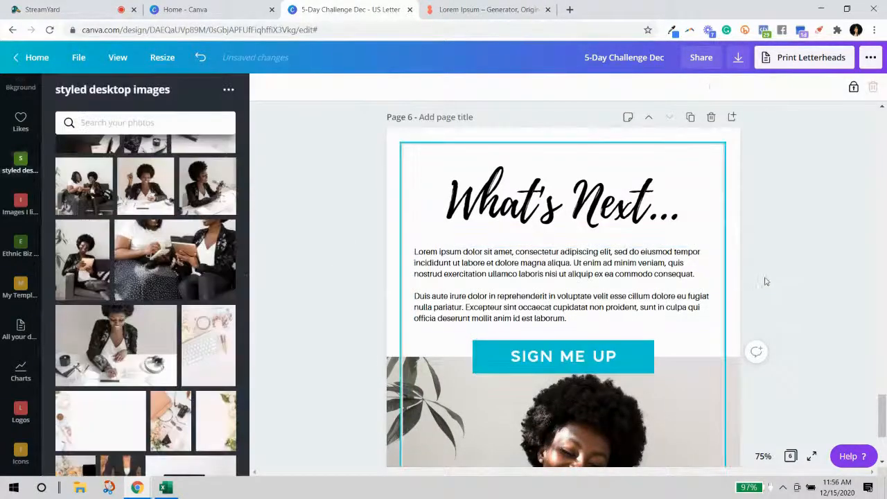
{"action": "scroll", "coordinate": [804, 291], "scroll_direction": "down", "scroll_amount": 5}
{"action": "scroll", "coordinate": [797, 270], "scroll_direction": "up", "scroll_amount": 2}
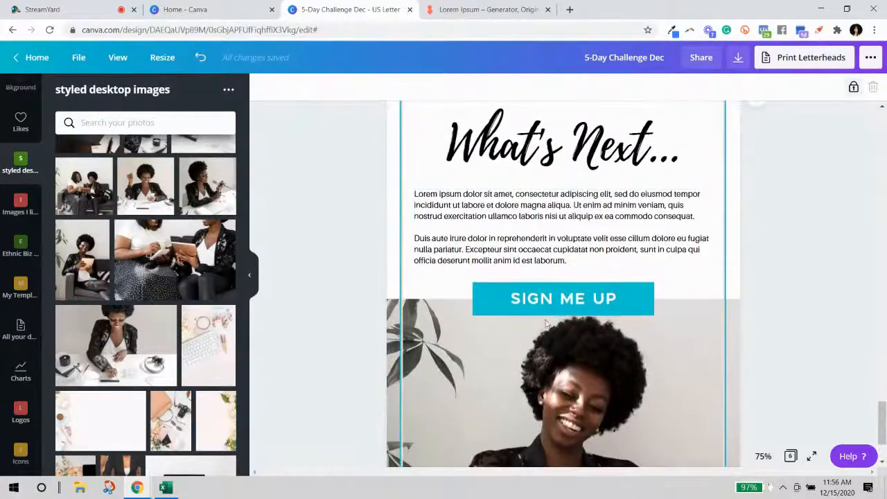
{"action": "scroll", "coordinate": [741, 279], "scroll_direction": "up", "scroll_amount": 10}
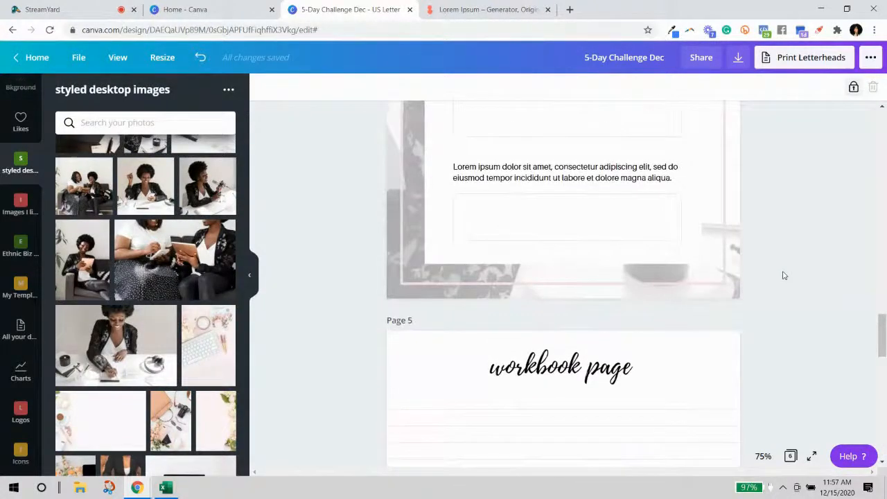
{"action": "scroll", "coordinate": [601, 230], "scroll_direction": "up", "scroll_amount": 8}
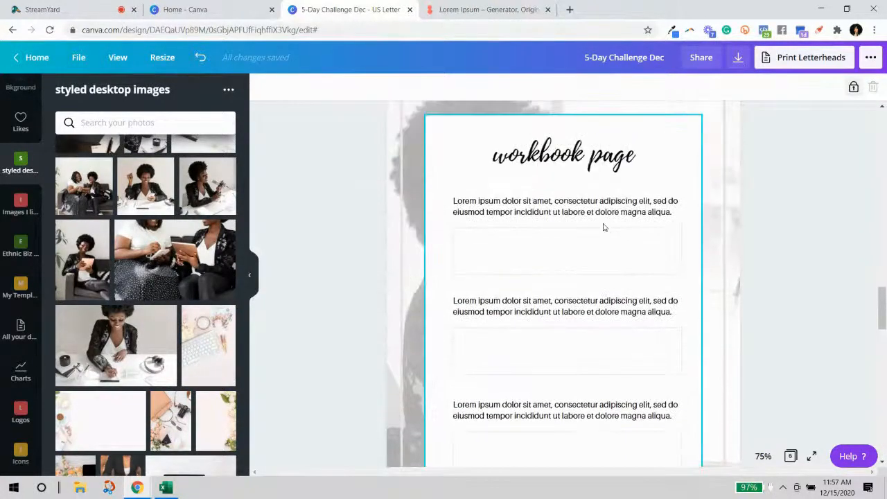
Fill the page 4 workbook panel with light pink.
{"action": "scroll", "coordinate": [736, 248], "scroll_direction": "down", "scroll_amount": 3}
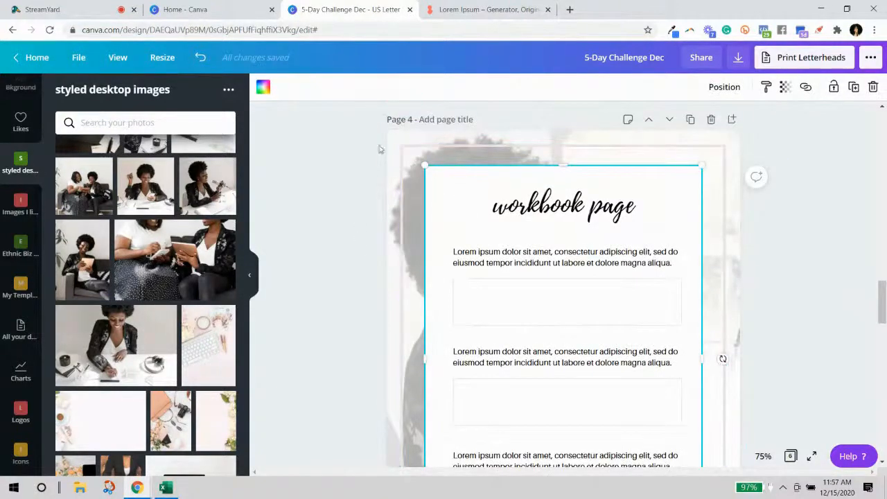
{"action": "left_click", "coordinate": [263, 88]}
{"action": "left_click", "coordinate": [129, 296]}
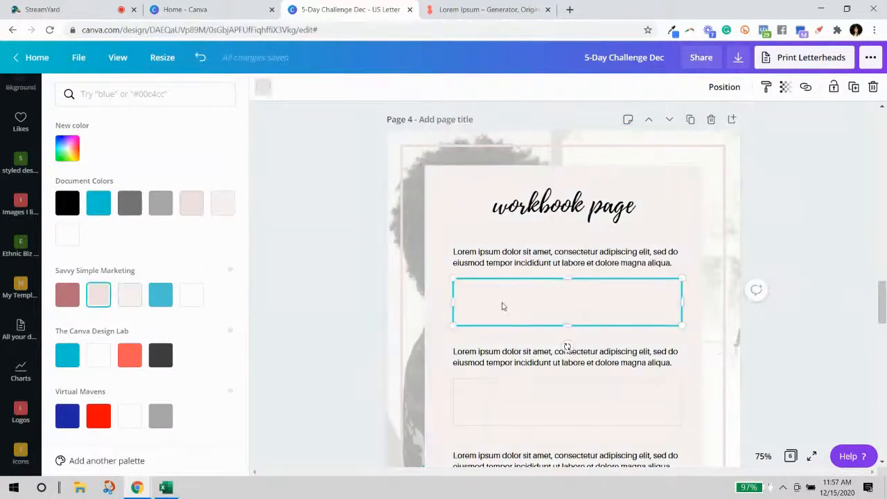
Select all three answer boxes and give them black outlines.
{"action": "left_click", "coordinate": [501, 401], "text": "shift"}
{"action": "scroll", "coordinate": [503, 402], "scroll_direction": "down", "scroll_amount": 3}
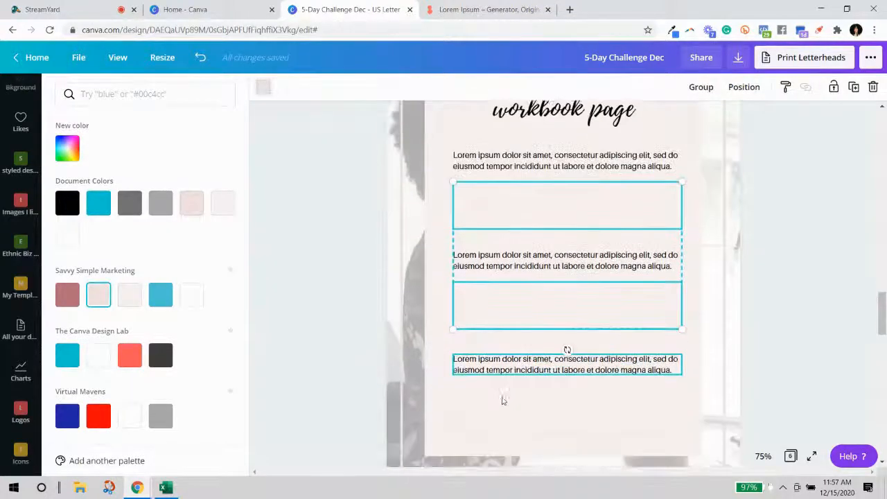
{"action": "left_click", "coordinate": [493, 390], "text": "shift"}
{"action": "left_click", "coordinate": [266, 88]}
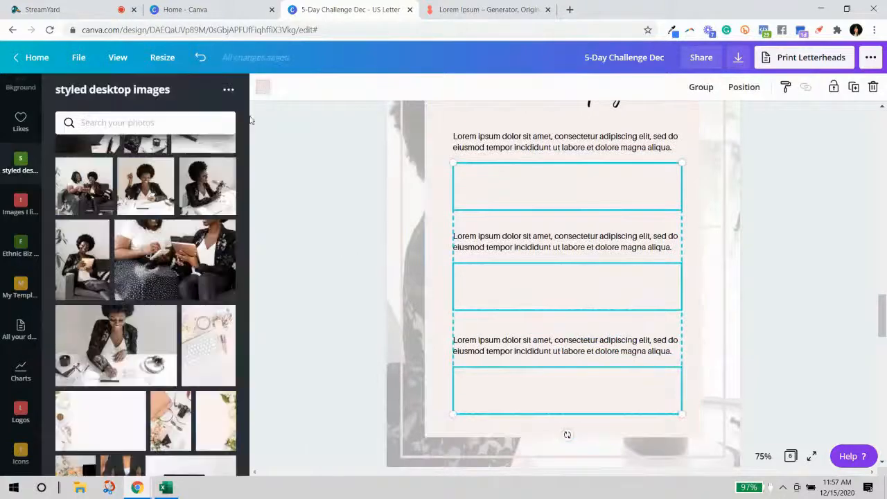
{"action": "left_click", "coordinate": [265, 89]}
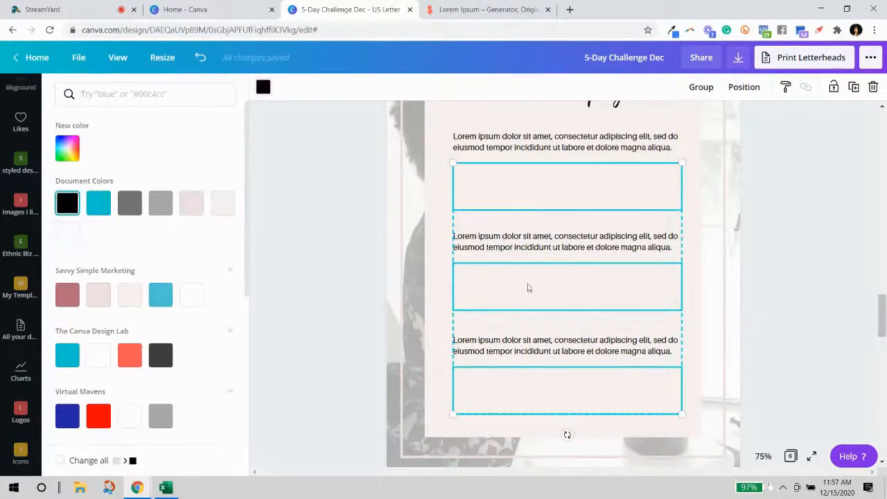
{"action": "left_click", "coordinate": [773, 255]}
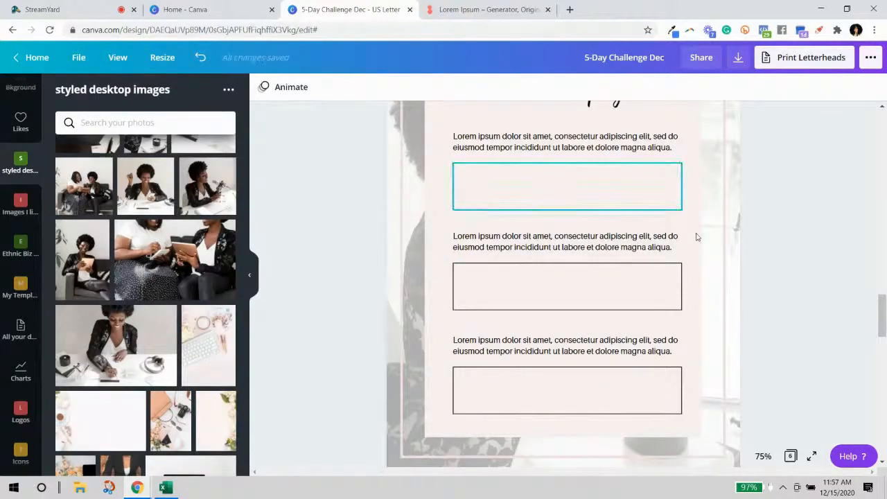
Fade the page 4 background photo by setting its transparency to 32.
{"action": "scroll", "coordinate": [776, 270], "scroll_direction": "up", "scroll_amount": 4}
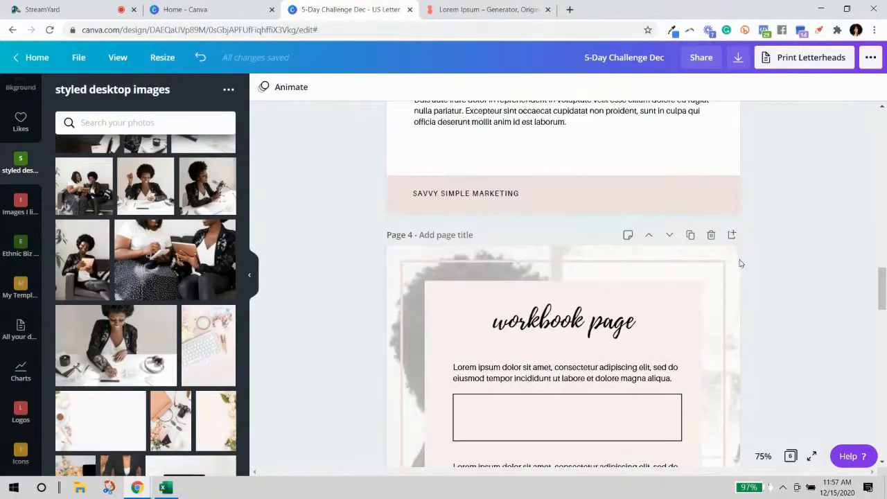
{"action": "left_click", "coordinate": [784, 87]}
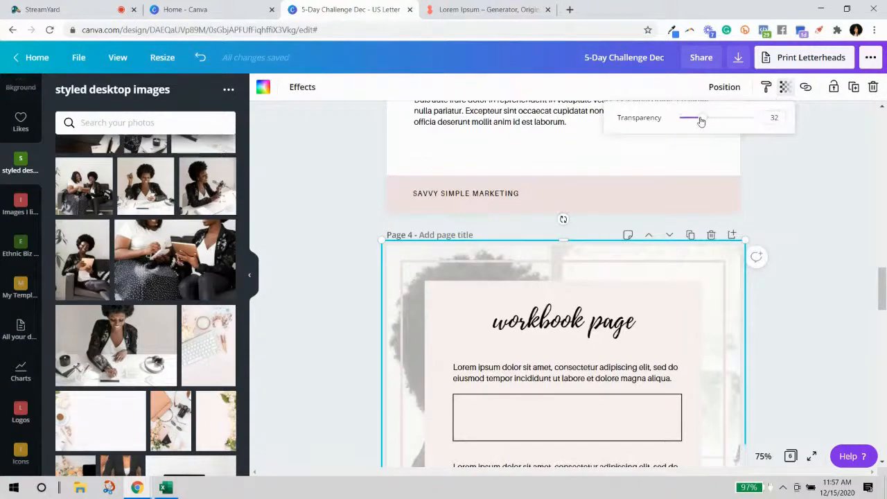
{"action": "left_click_drag", "start_coordinate": [708, 119], "coordinate": [718, 118]}
{"action": "left_click", "coordinate": [794, 230]}
{"action": "scroll", "coordinate": [818, 249], "scroll_direction": "down", "scroll_amount": 4}
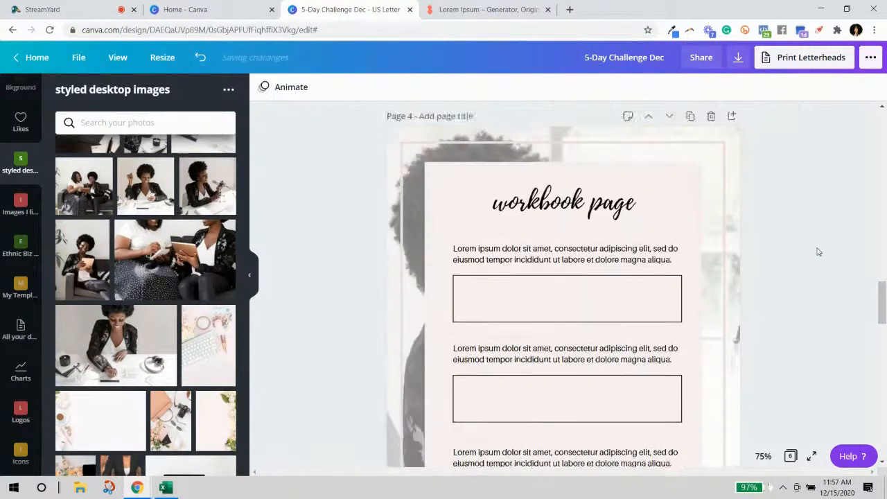
{"action": "scroll", "coordinate": [835, 269], "scroll_direction": "up", "scroll_amount": 2}
{"action": "scroll", "coordinate": [832, 271], "scroll_direction": "up", "scroll_amount": 8}
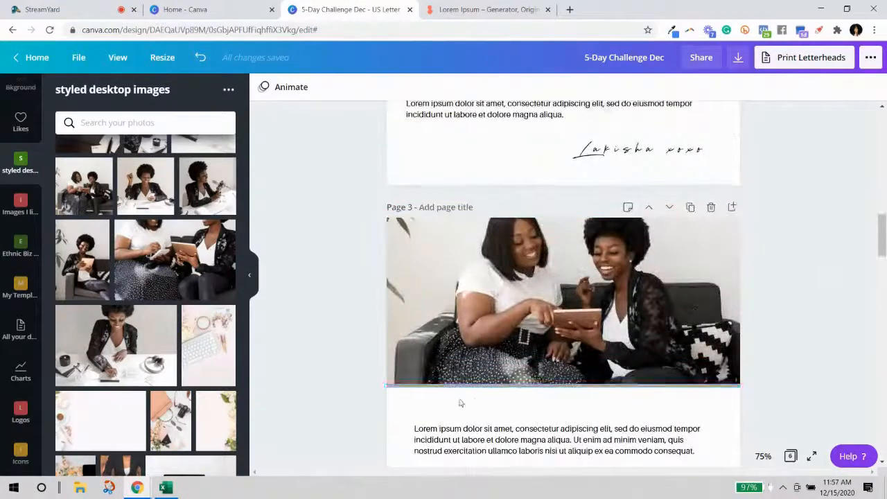
Check the colour of the divider line under the page 3 photo and review all workbook pages.
{"action": "left_click", "coordinate": [459, 389]}
{"action": "left_click", "coordinate": [262, 87]}
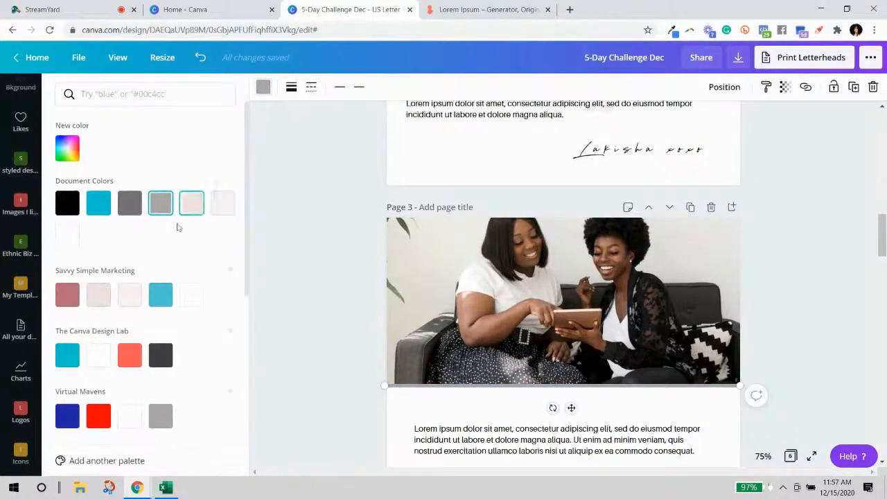
{"action": "left_click", "coordinate": [811, 291]}
{"action": "scroll", "coordinate": [808, 301], "scroll_direction": "down", "scroll_amount": 3}
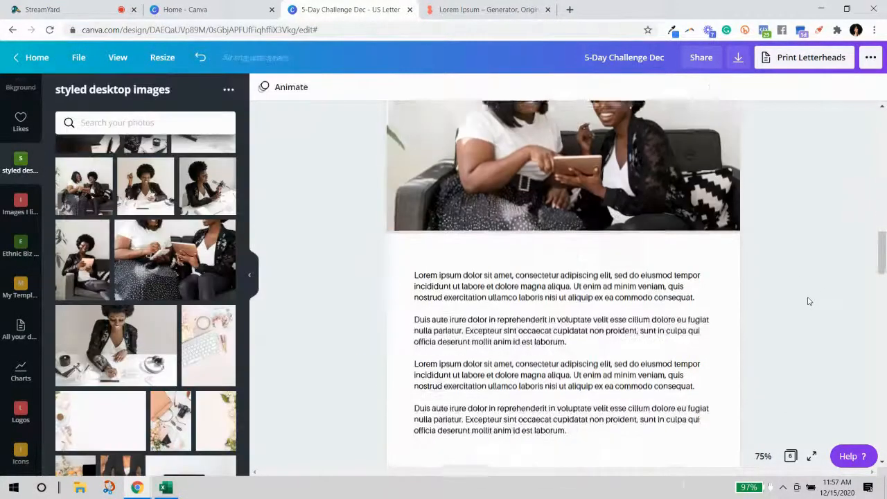
{"action": "scroll", "coordinate": [808, 301], "scroll_direction": "up", "scroll_amount": 10}
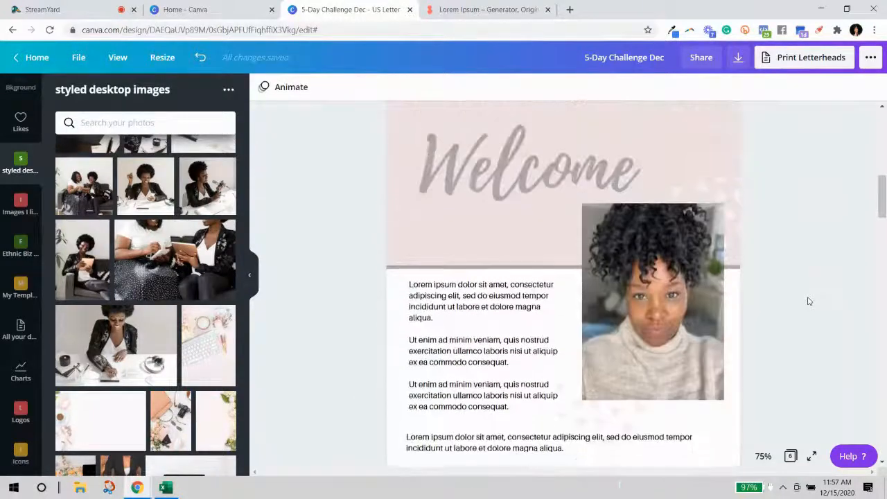
{"action": "scroll", "coordinate": [808, 301], "scroll_direction": "up", "scroll_amount": 2}
{"action": "scroll", "coordinate": [808, 300], "scroll_direction": "up", "scroll_amount": 8}
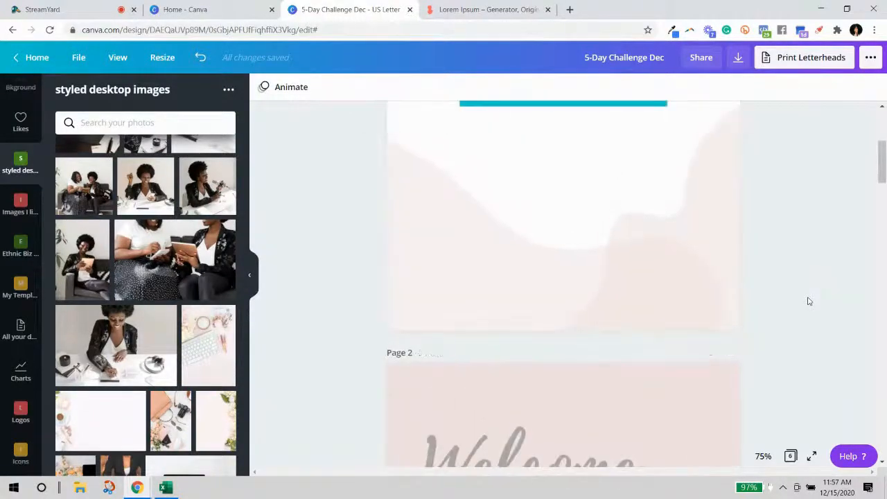
{"action": "scroll", "coordinate": [808, 301], "scroll_direction": "down", "scroll_amount": 10}
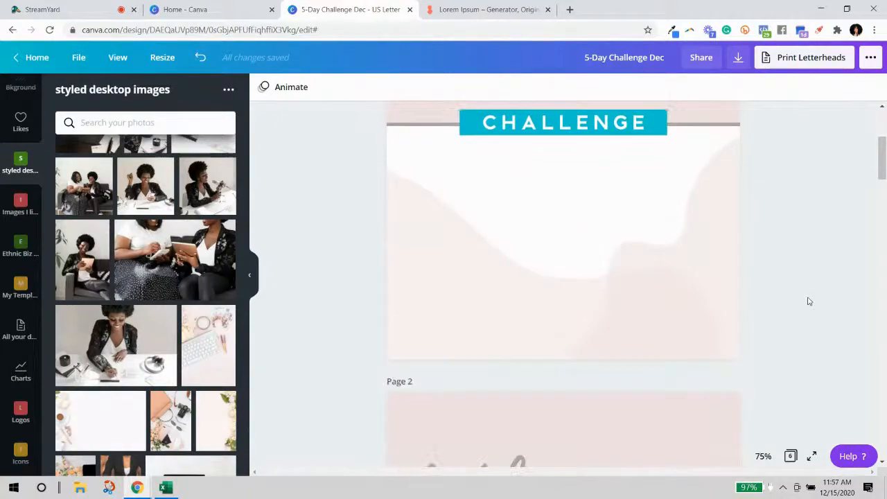
{"action": "scroll", "coordinate": [808, 300], "scroll_direction": "down", "scroll_amount": 15}
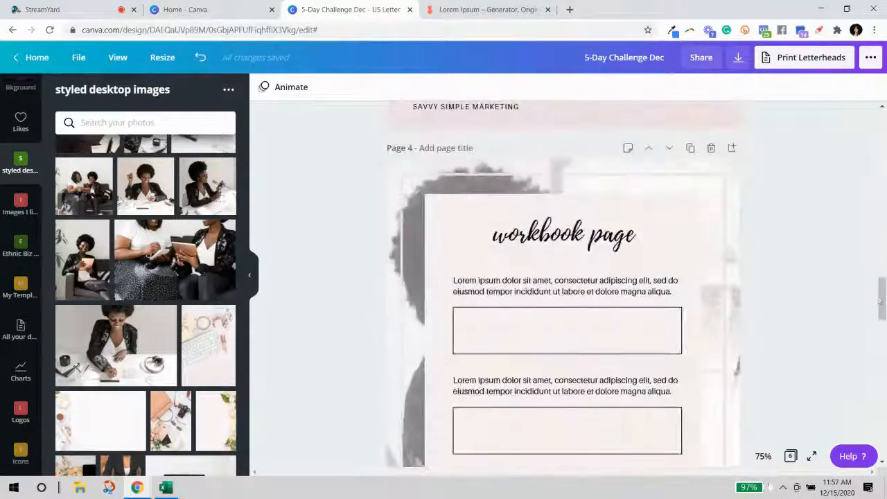
{"action": "left_click_drag", "start_coordinate": [882, 403], "coordinate": [878, 99]}
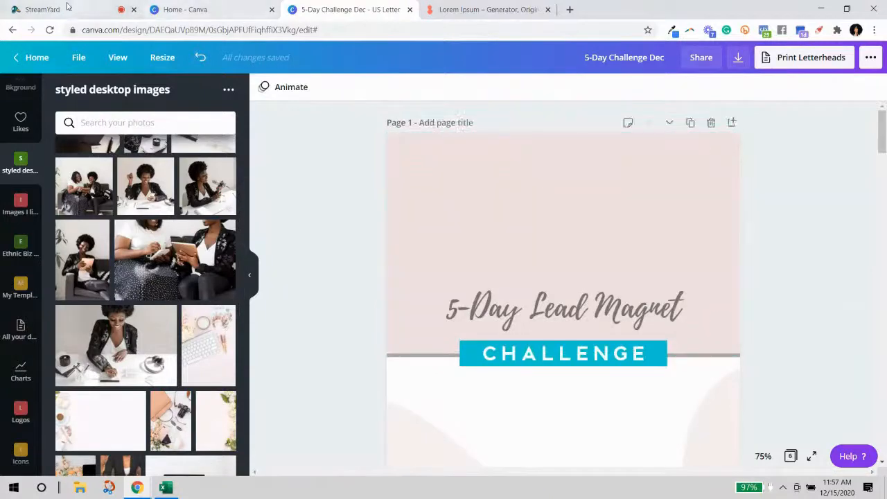
In StreamYard, remove the Canva screen share so only the presenter's camera shows.
{"action": "left_click", "coordinate": [66, 10]}
{"action": "mouse_move", "coordinate": [158, 399]}
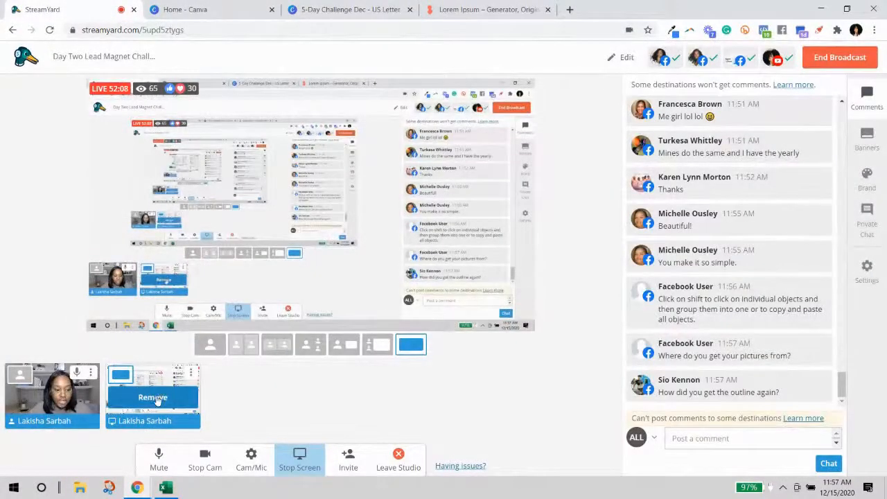
{"action": "left_click", "coordinate": [158, 399]}
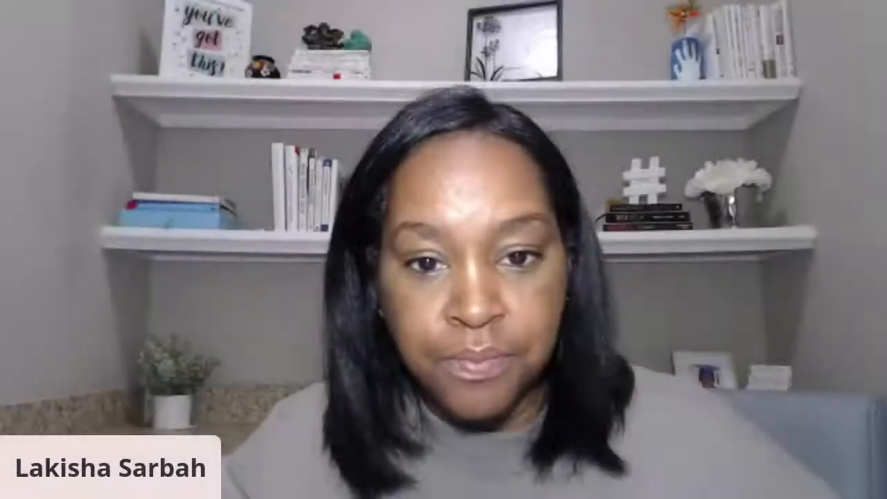